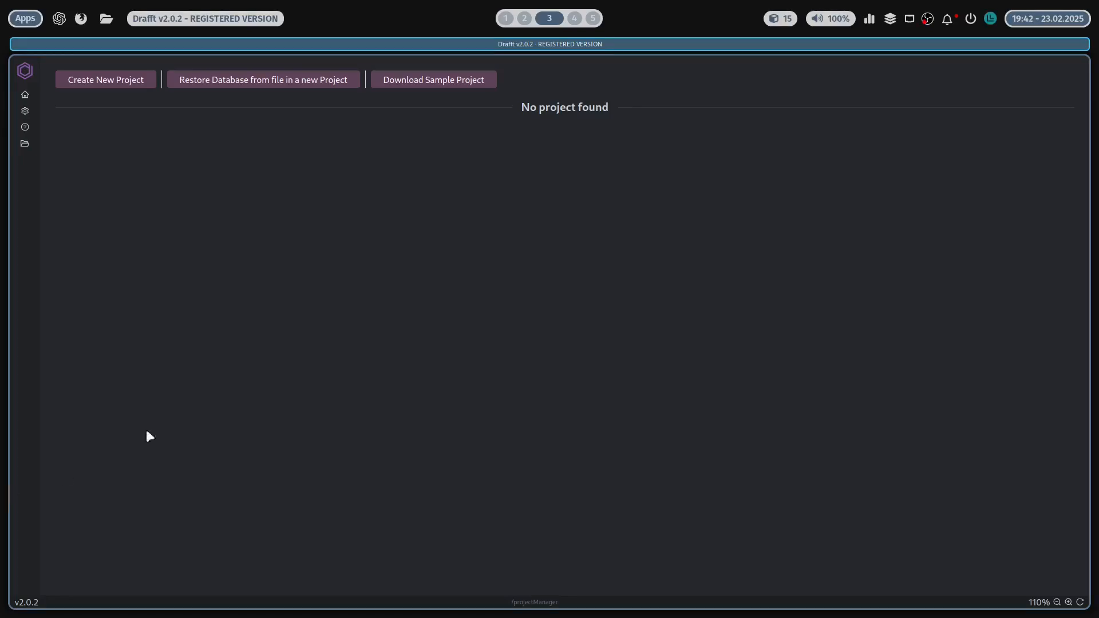
Step: Download the sample project and open The Goddess of Fate 260
key("super+shift+1")
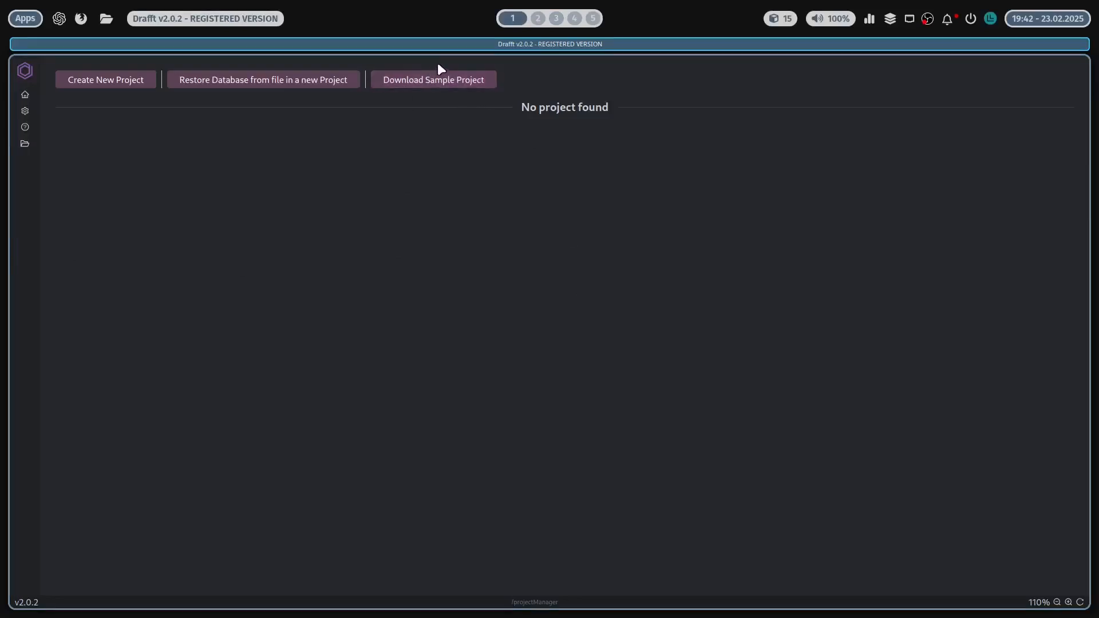
left_click(453, 88)
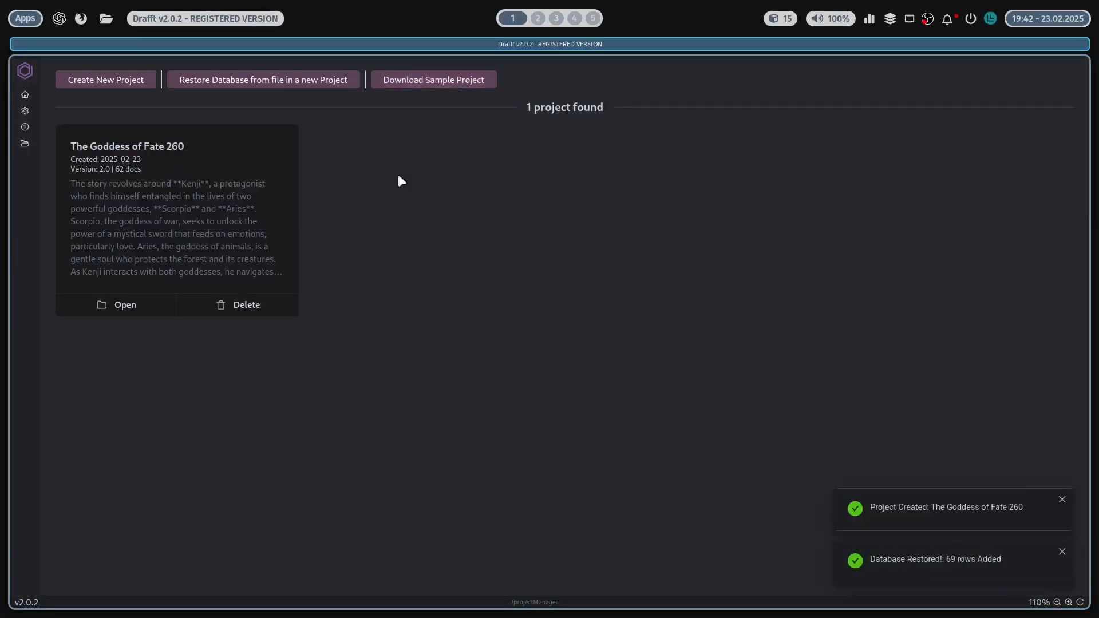
triple_click(127, 144)
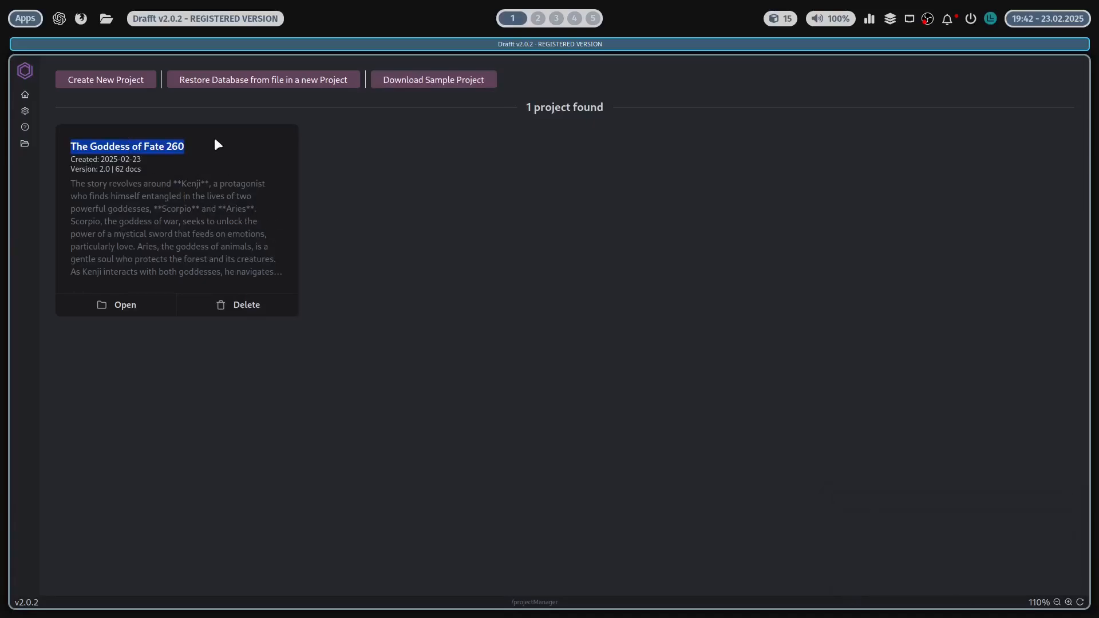
left_click(167, 182)
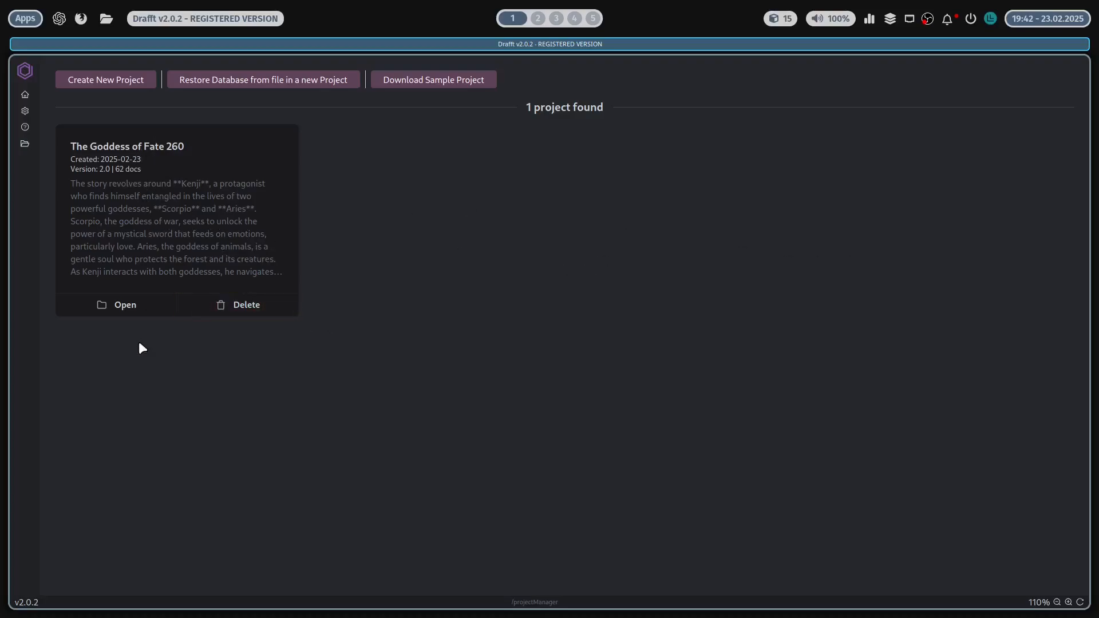
left_click(123, 304)
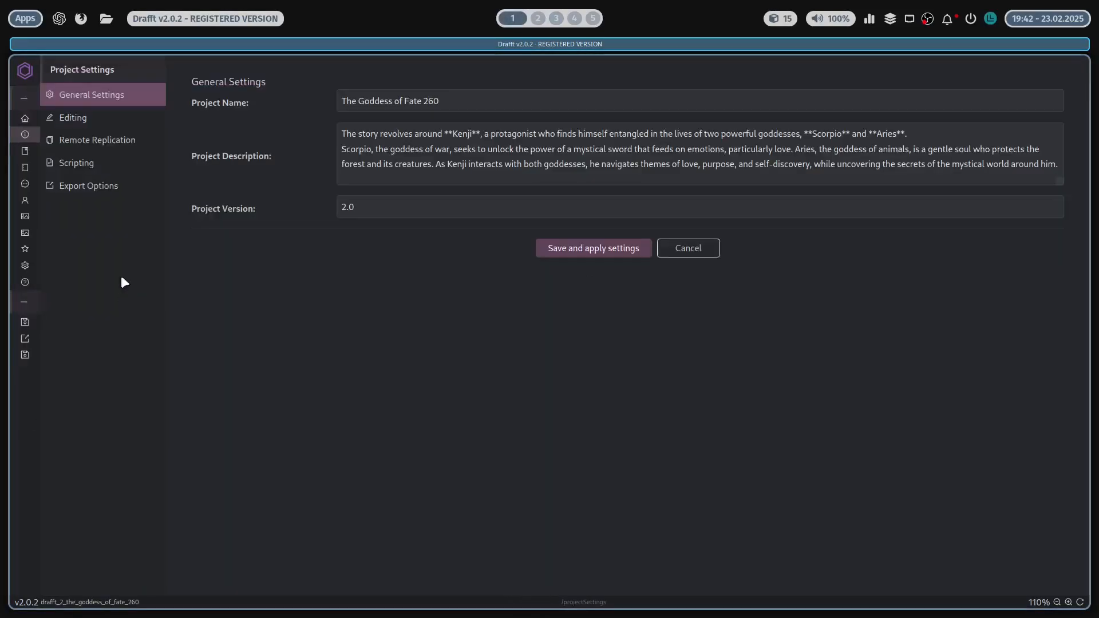
Step: Open The summary and Relationship Tracker from the project's game design documents
left_click(26, 153)
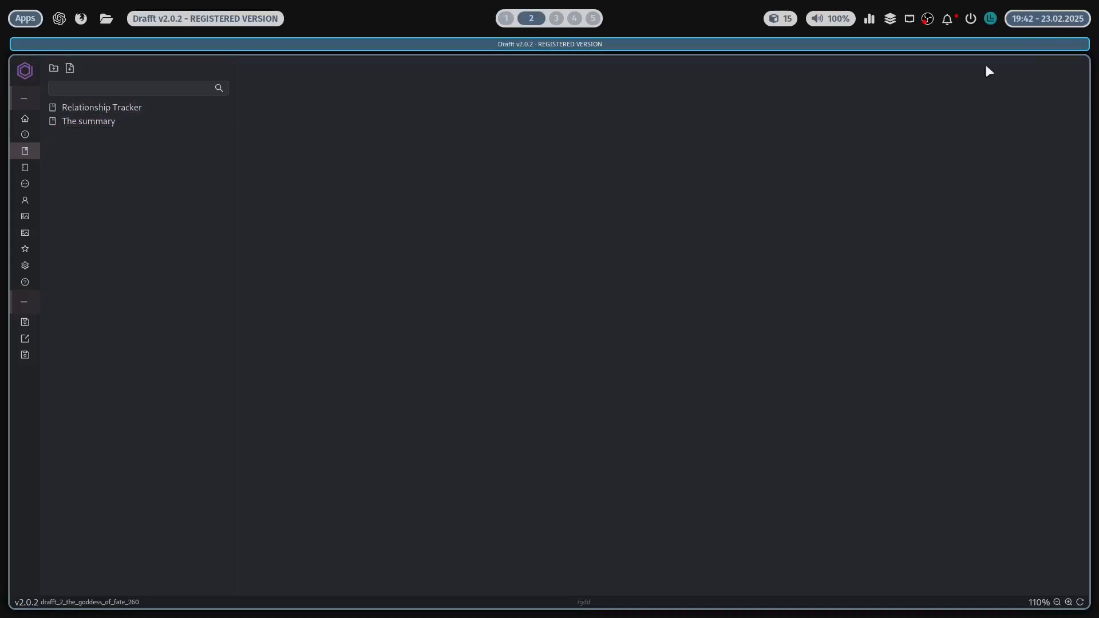
left_click(99, 122)
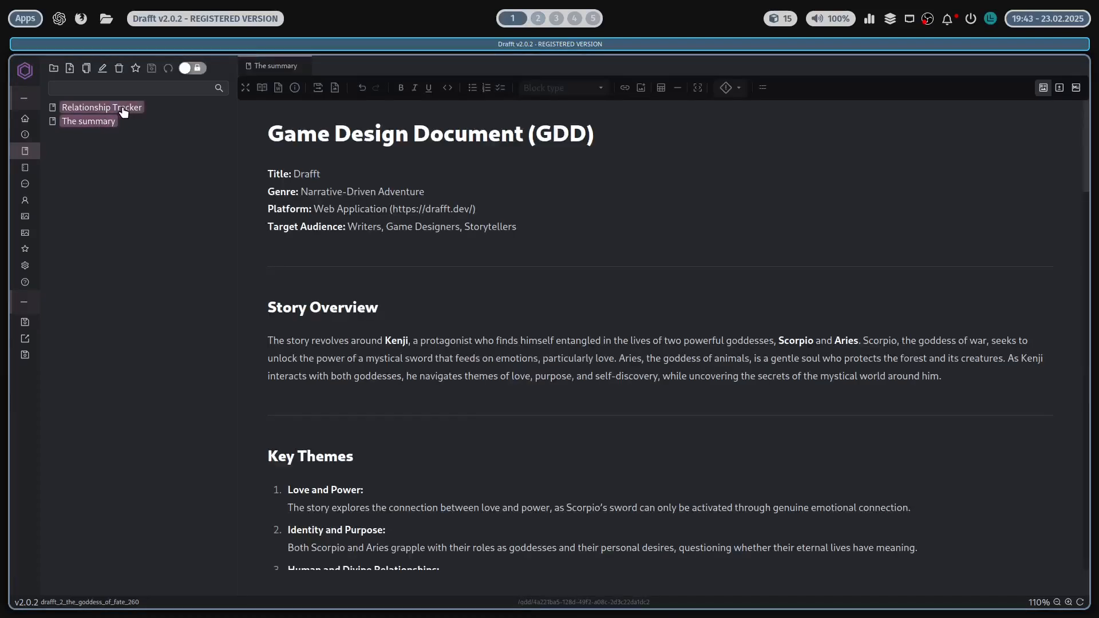
left_click(123, 112)
Step: Open the goToLibrary script and the 1 - Start script from the 01 - Scorpio Encounter folder under Dialogues
left_click(25, 167)
left_click(103, 121)
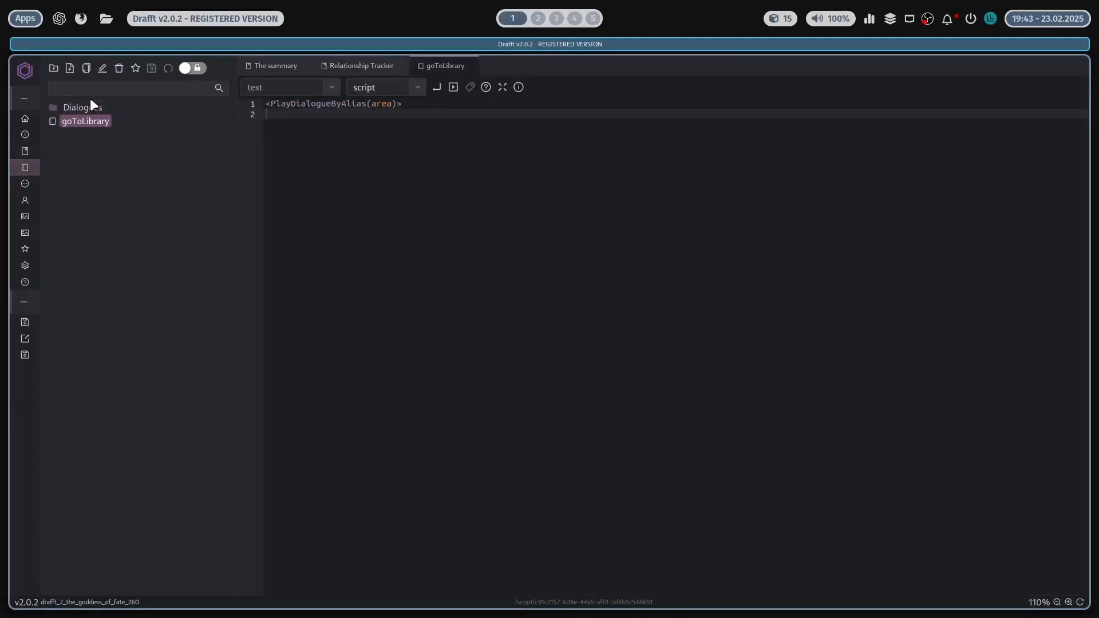
left_click(83, 107)
left_click(123, 135)
left_click(114, 150)
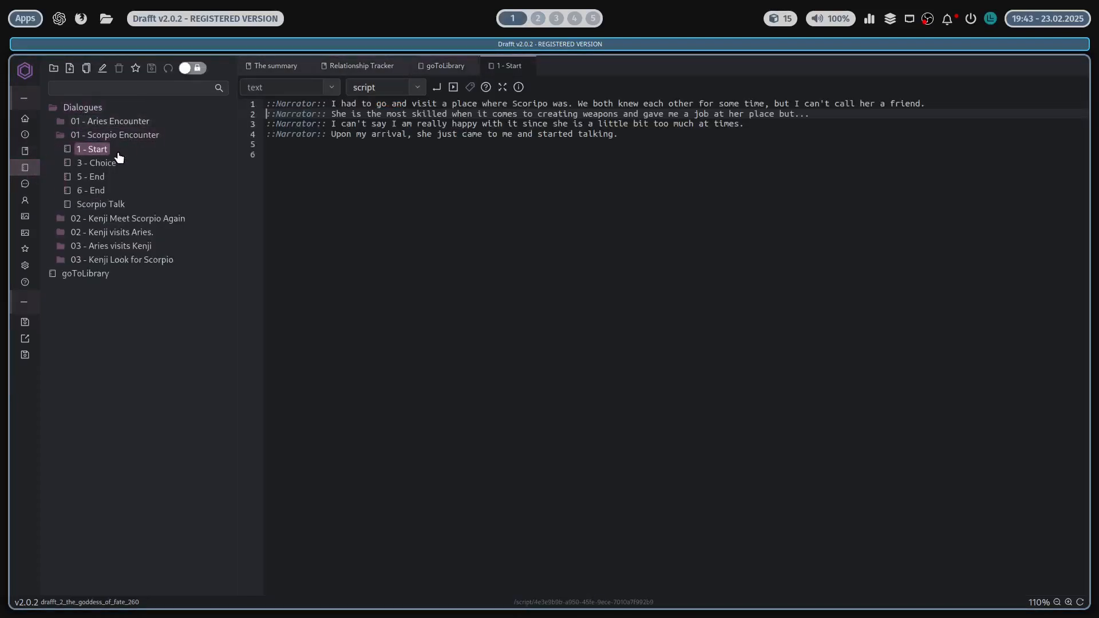
Step: Open the 01 - Scorpio Encounter dialogue from the Scorpio folder and the Narrator actor
left_click(25, 183)
left_click(78, 122)
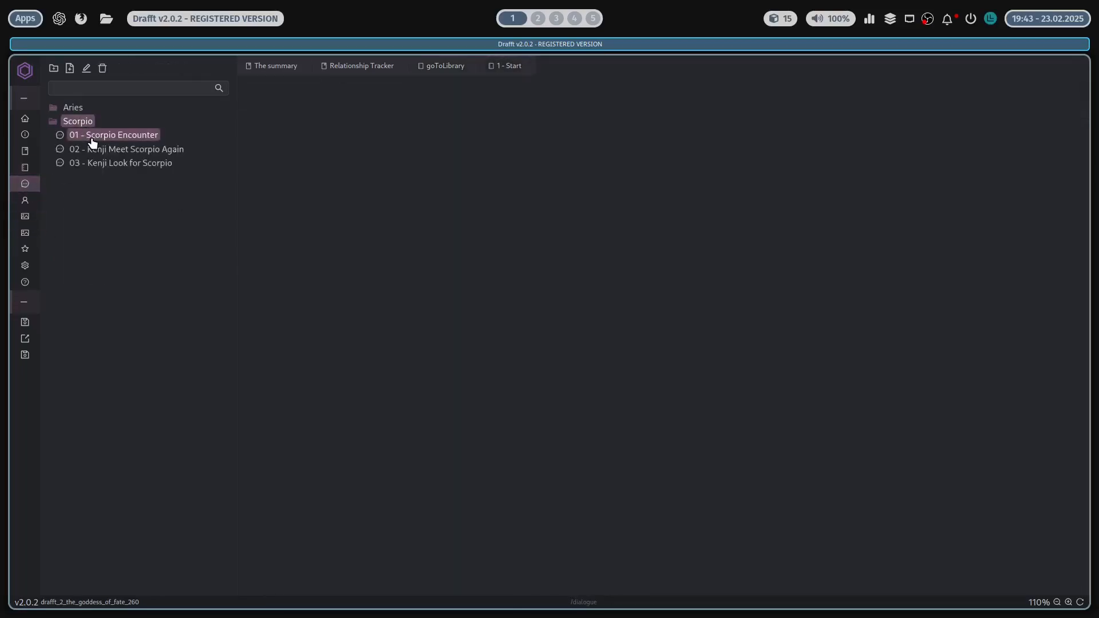
left_click(93, 137)
left_click(25, 200)
left_click(79, 163)
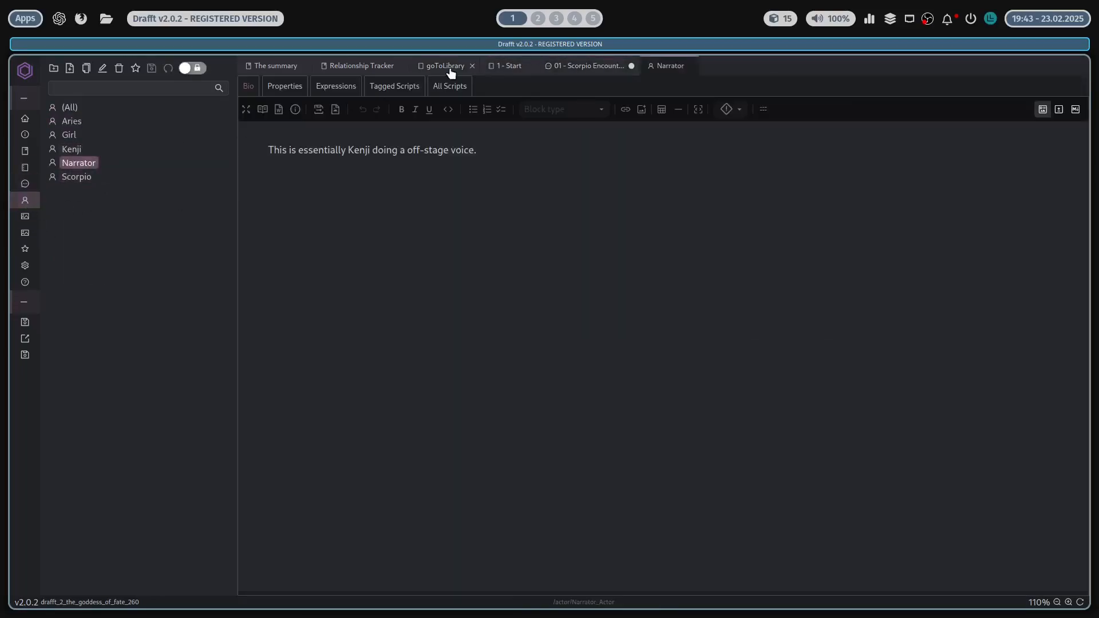
Step: Switch through the open dialogue, script and design documents, ending on the 01 - Scorpio Encounter dialogue
left_click(564, 65)
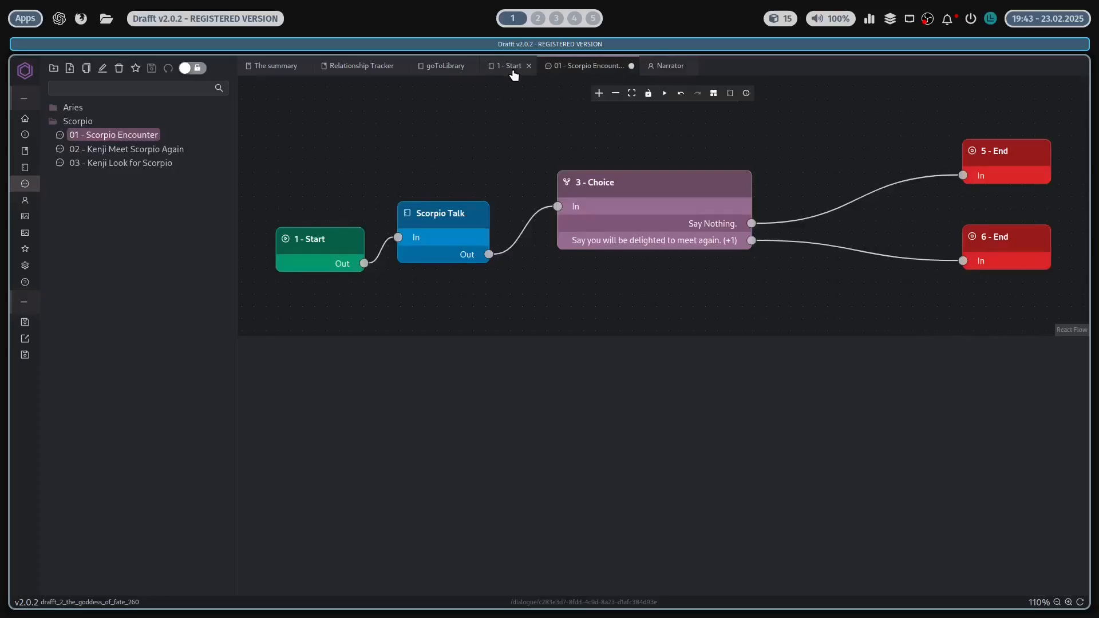
left_click(446, 66)
left_click(366, 66)
left_click(280, 65)
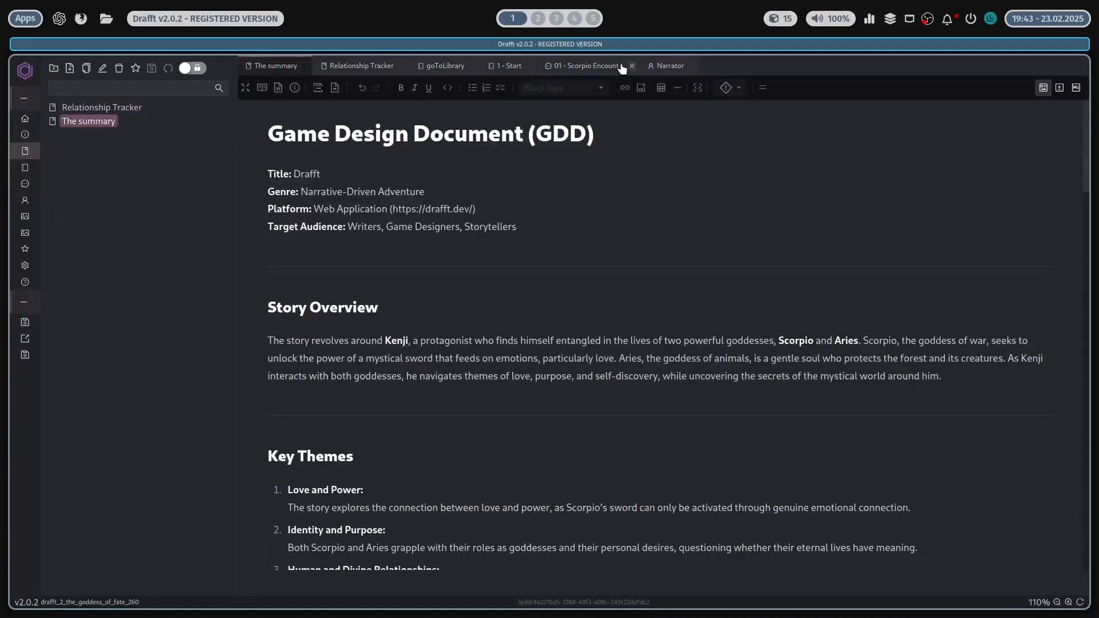
left_click(622, 67)
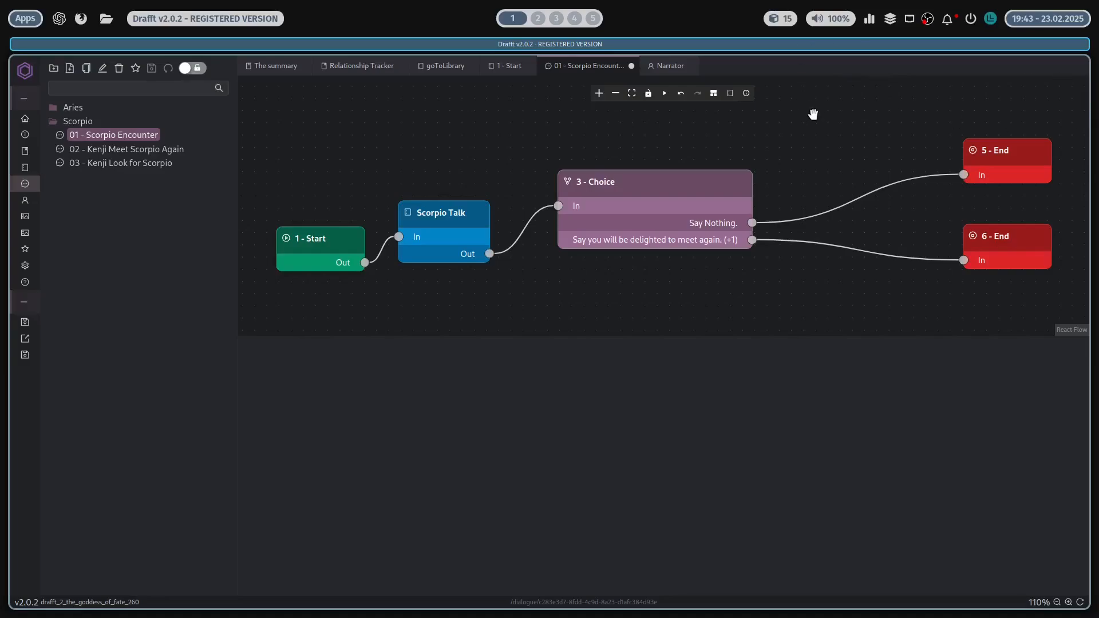
Step: Take the edit lock on the 01 - Scorpio Encounter dialogue
left_click(199, 69)
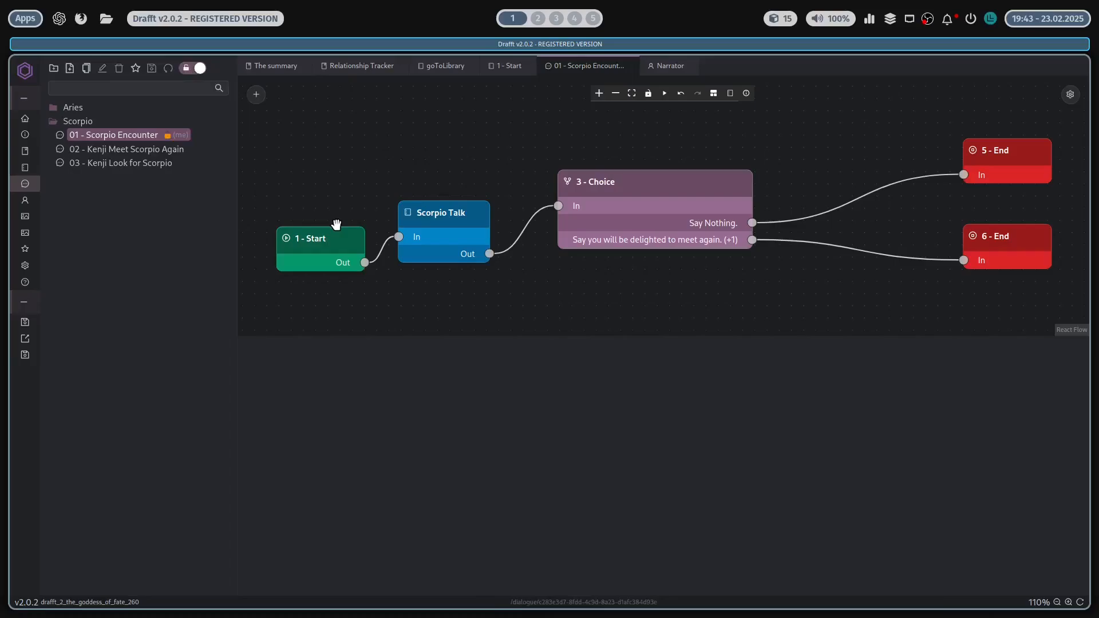
left_click(336, 225)
Step: Close The summary and take the edit lock on the Relationship Tracker document
left_click(303, 68)
left_click(301, 68)
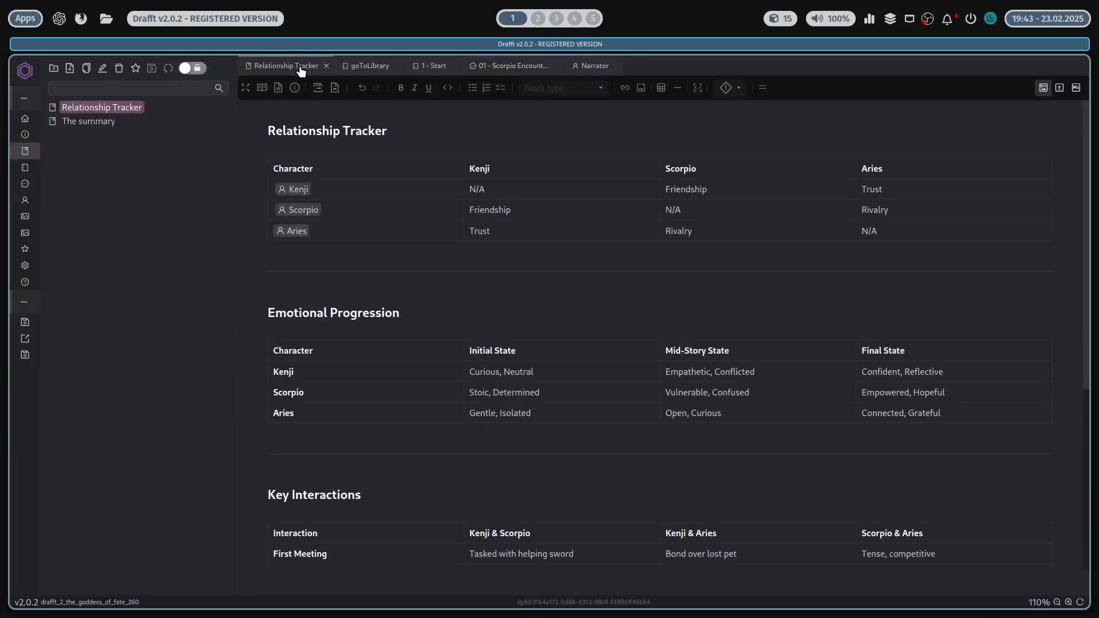
left_click(193, 68)
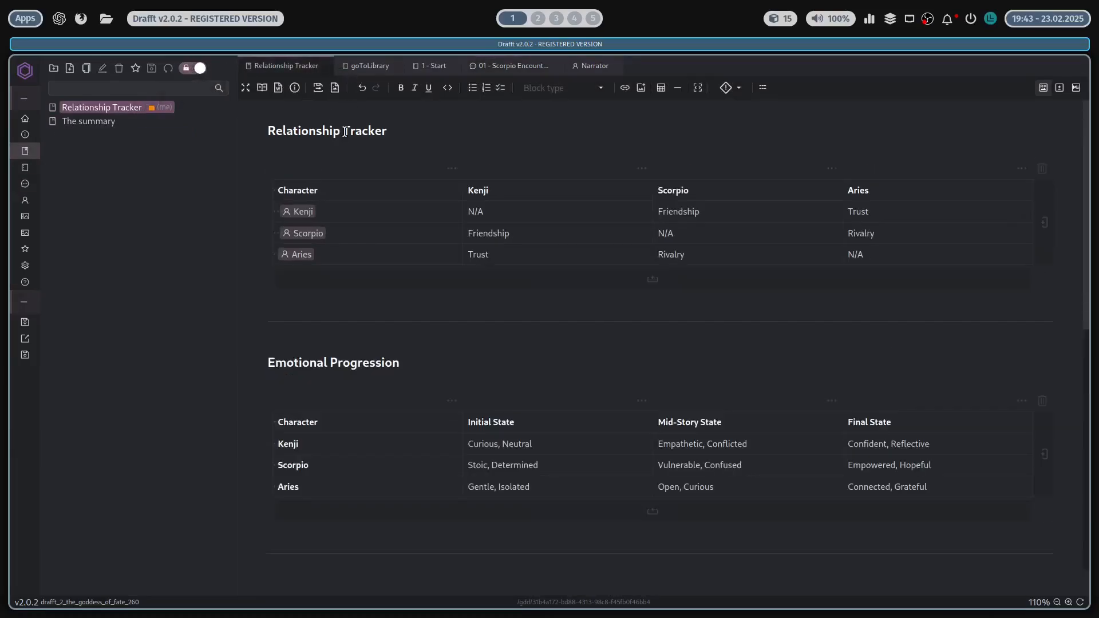
Step: Append the trial text "ssadad" to the Relationship Tracker heading and discard all changes to the document
left_click(439, 133)
type("ssss")
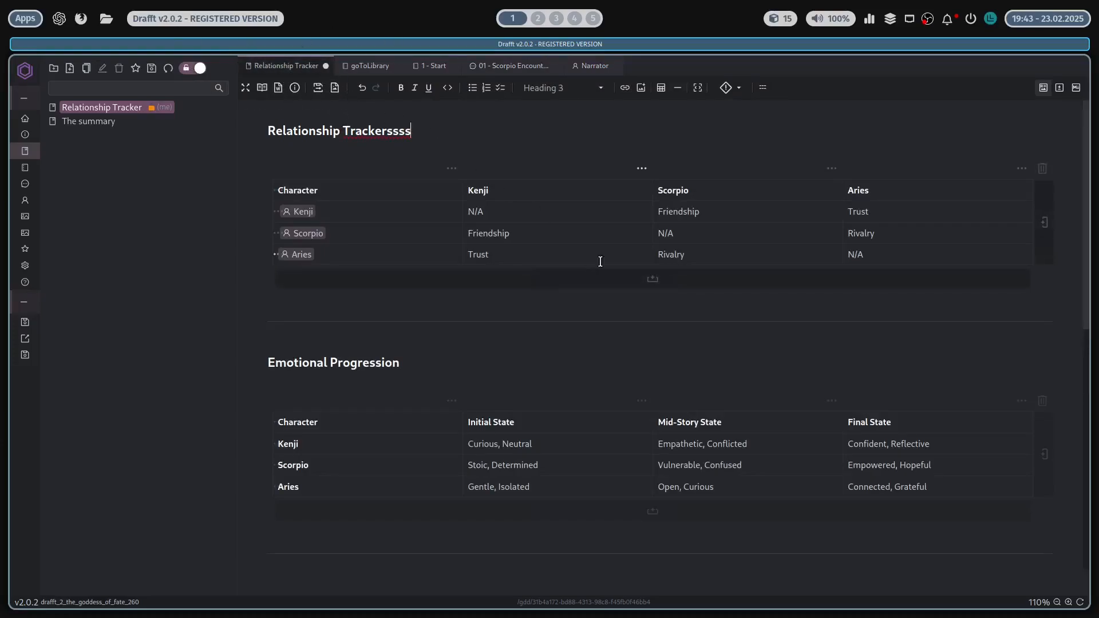
key("BackSpace")
key("BackSpace")
key("BackSpace")
key("BackSpace")
type("ssadad")
left_click(168, 68)
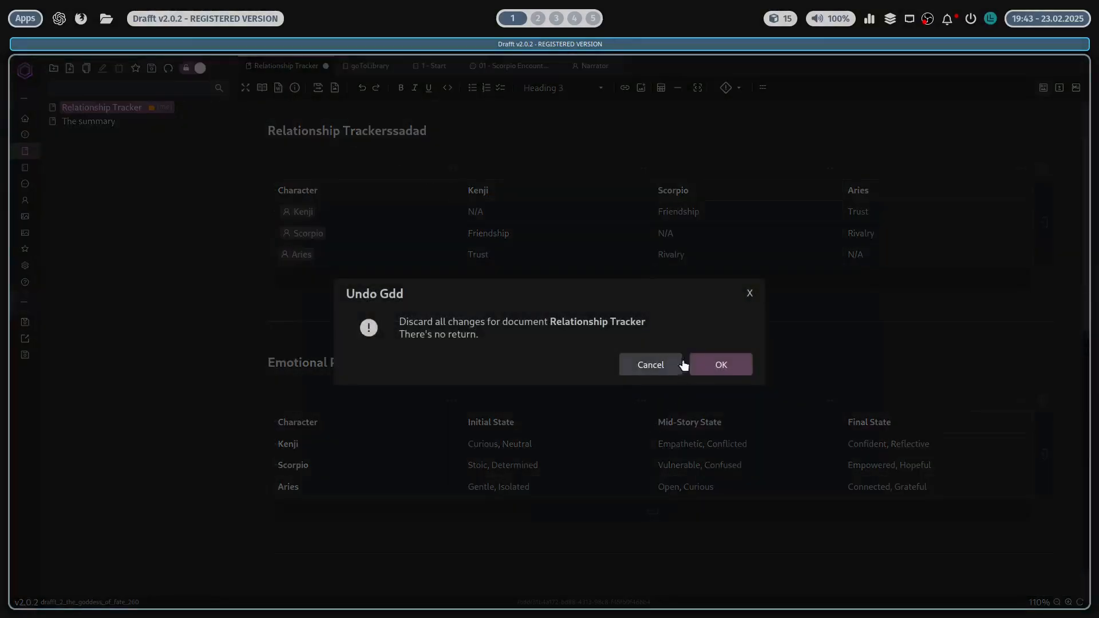
left_click(710, 364)
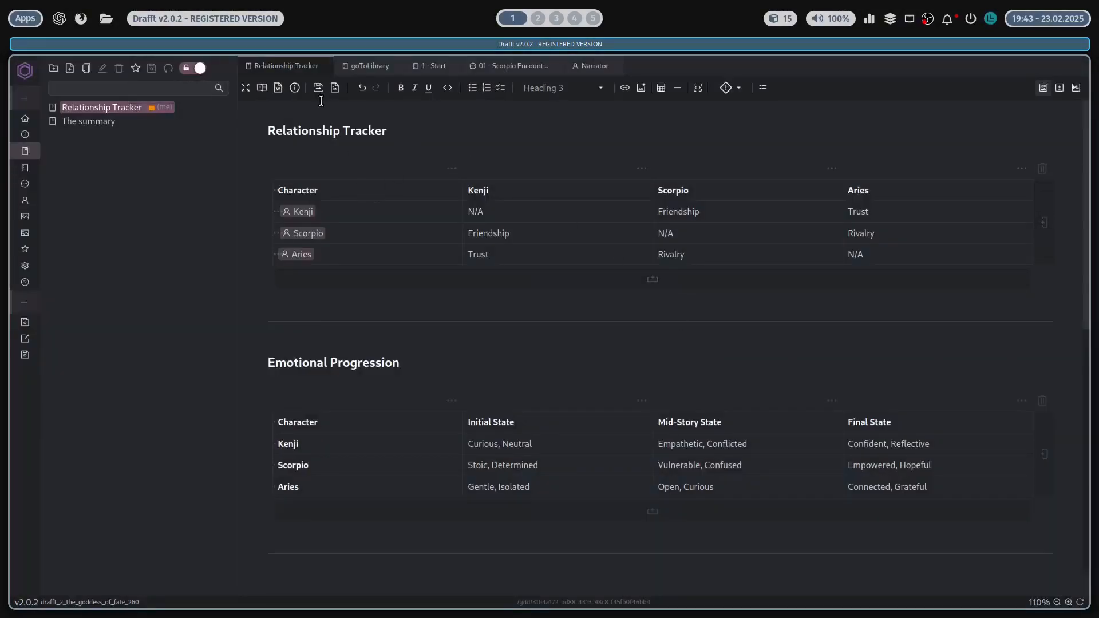
Step: Switch to the goToLibrary script and take its edit lock
left_click(369, 66)
left_click(200, 69)
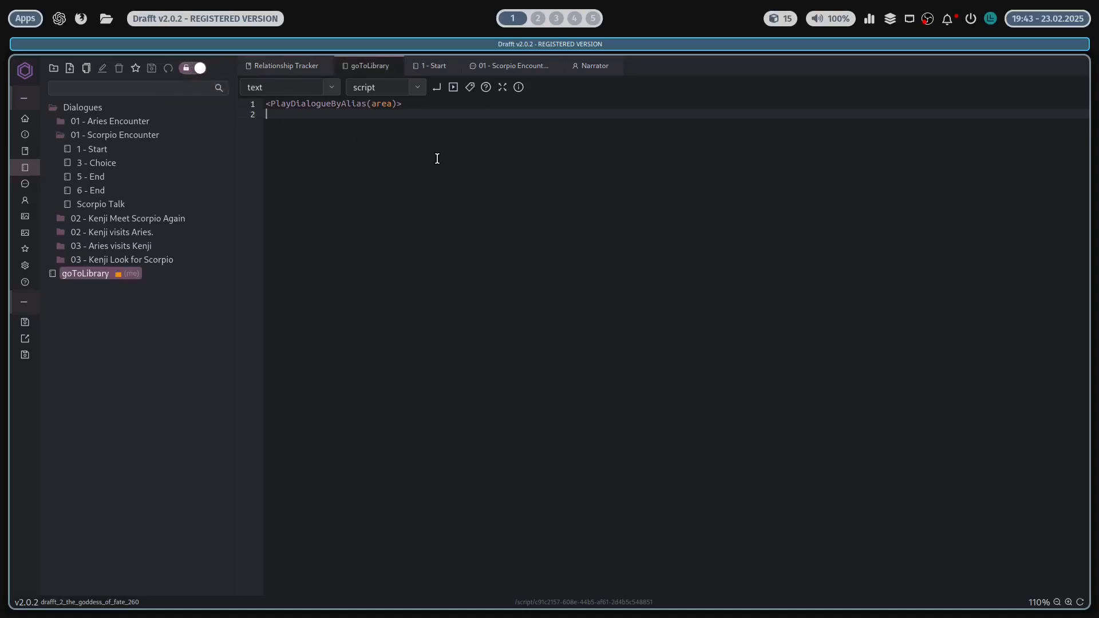
Step: Enter "asdasdsss" on line 2 of the goToLibrary script and close the script without saving
type("asdasdsss")
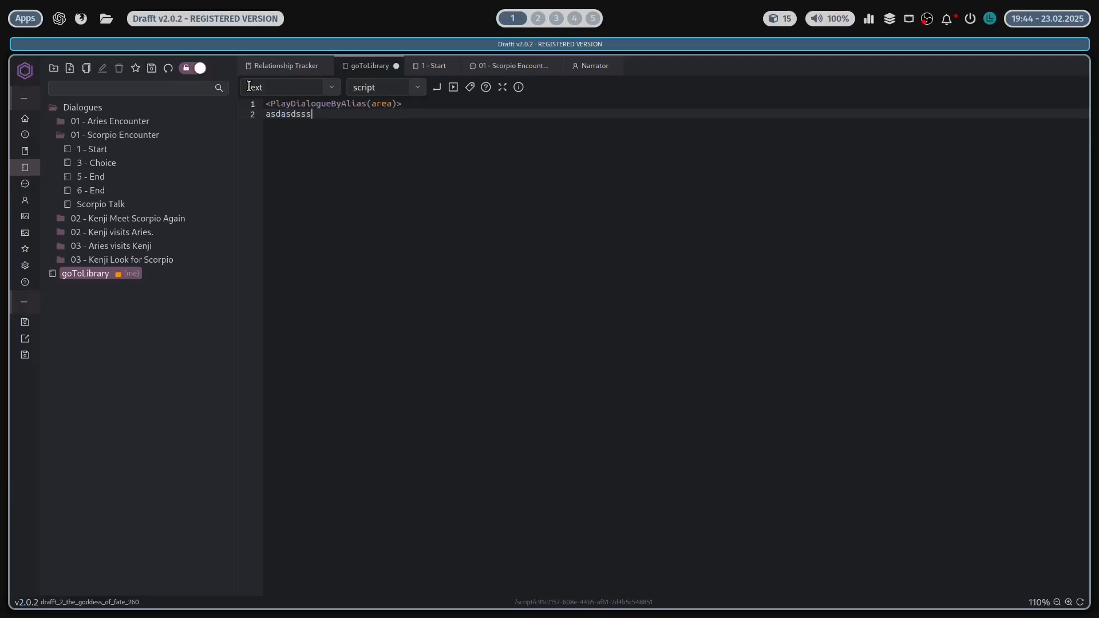
left_click(200, 68)
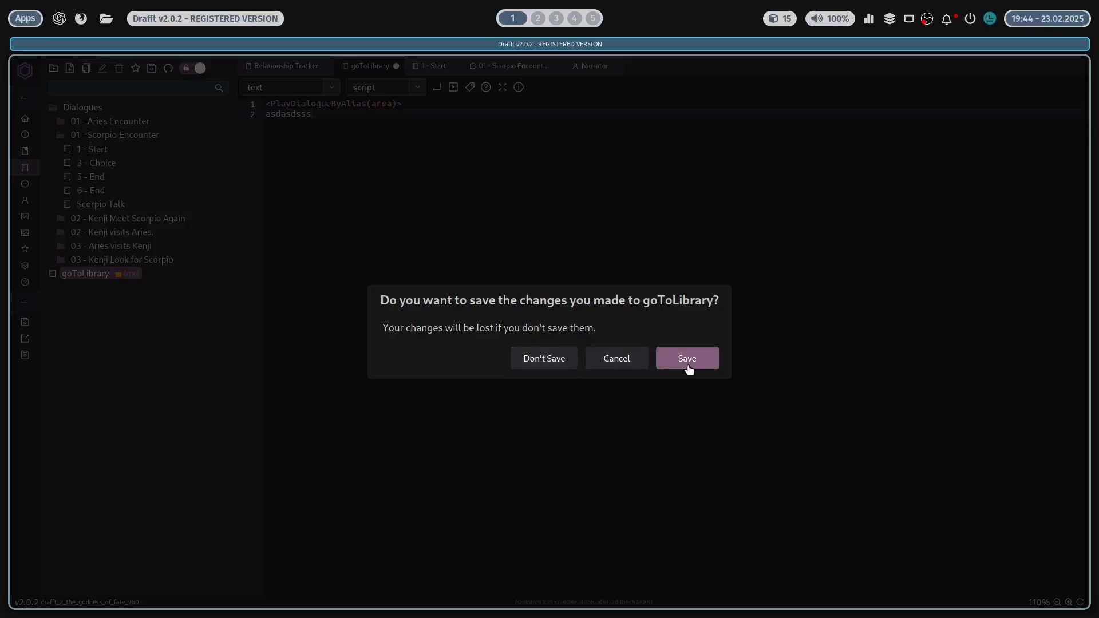
left_click(557, 362)
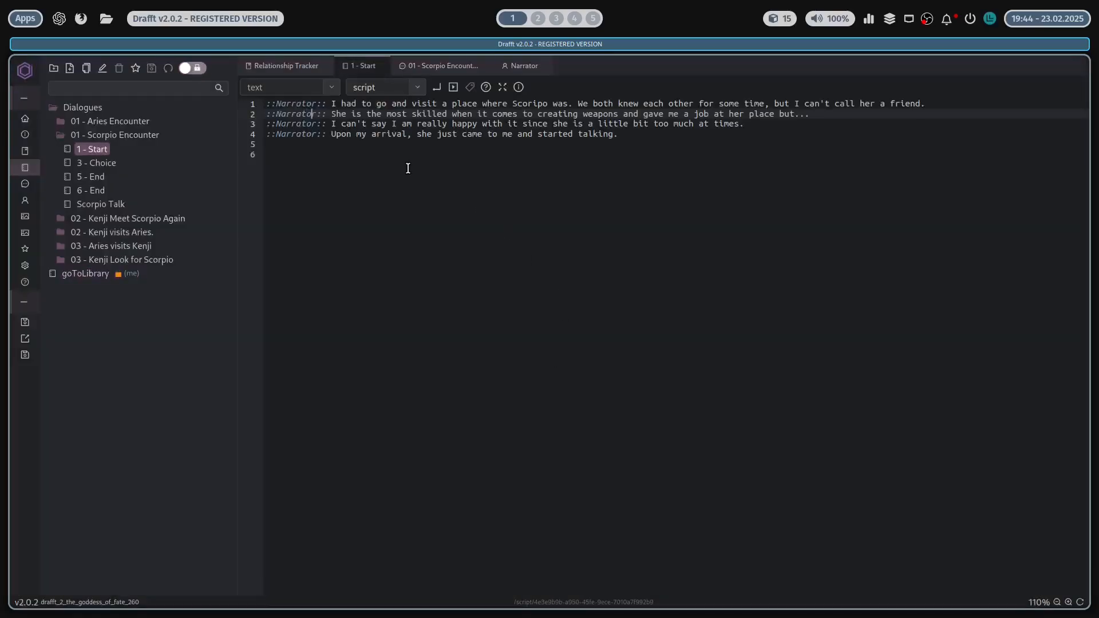
left_click(395, 146)
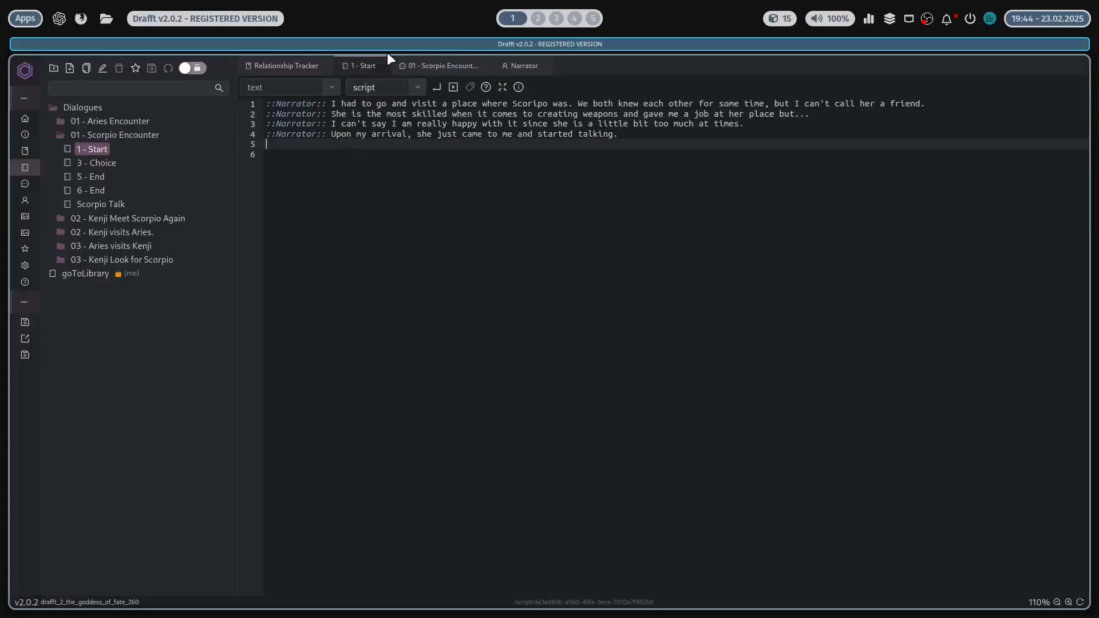
left_click(664, 271)
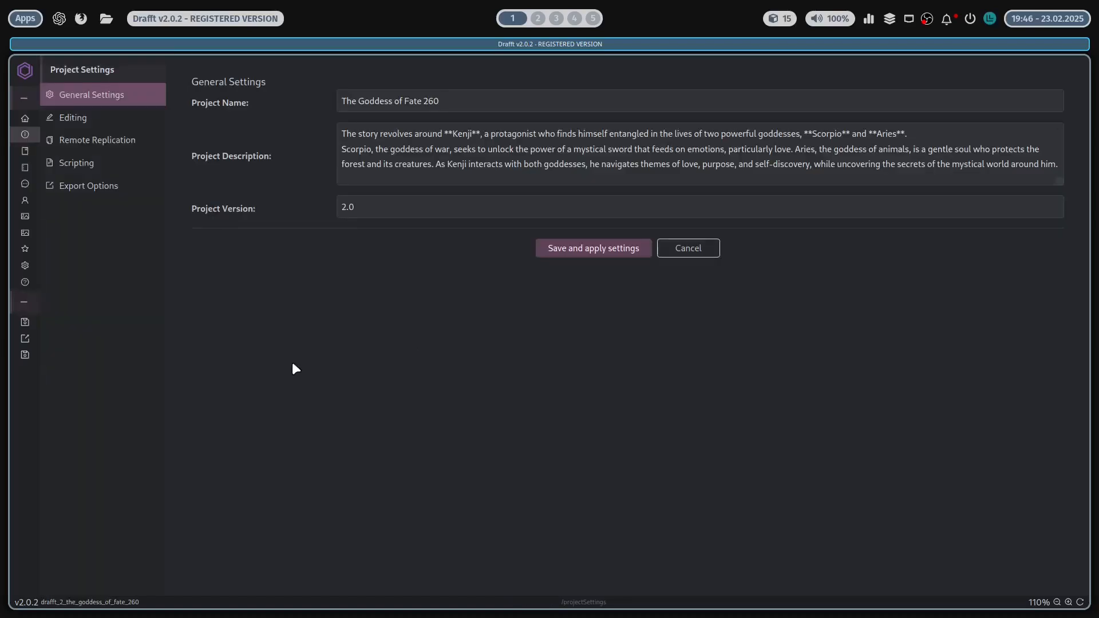
Step: Open the goToLibrary script from the project's scripts
left_click(25, 167)
left_click(112, 128)
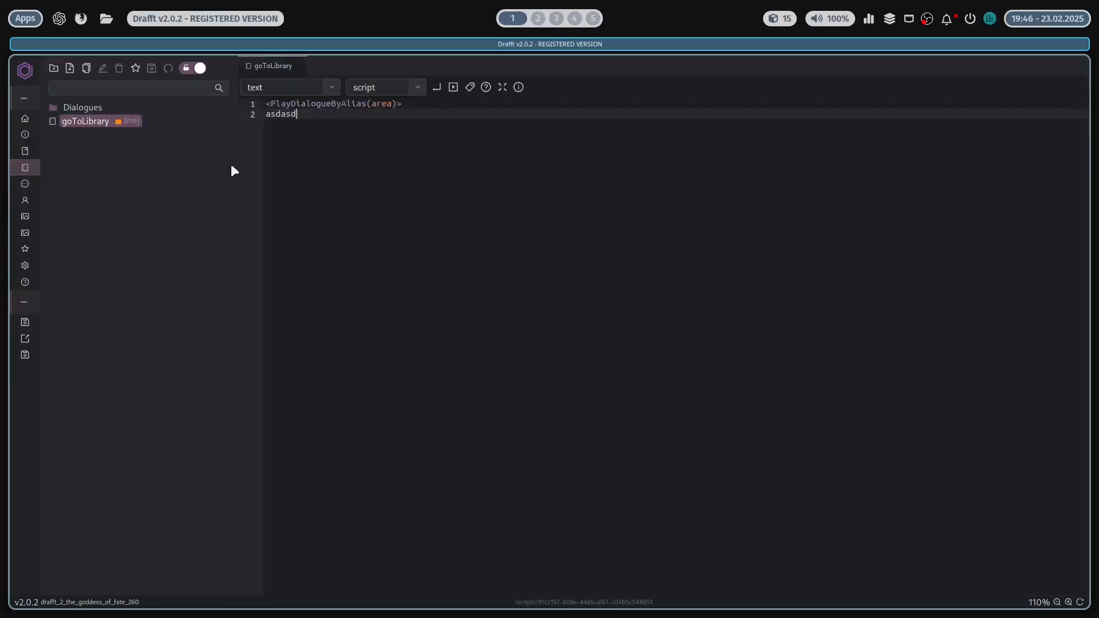
left_click(195, 77)
Step: Show the keyboard shortcuts reference and examine the listed document, project and navigation shortcuts
key("ctrl+shift+k")
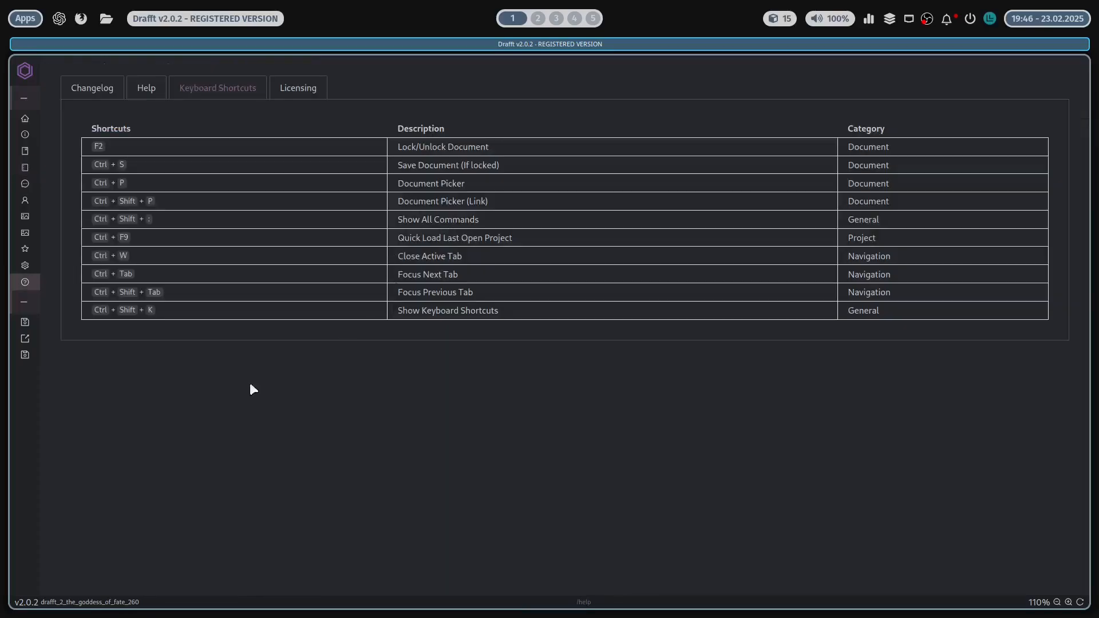
left_click_drag(208, 301, 108, 163)
left_click(36, 423)
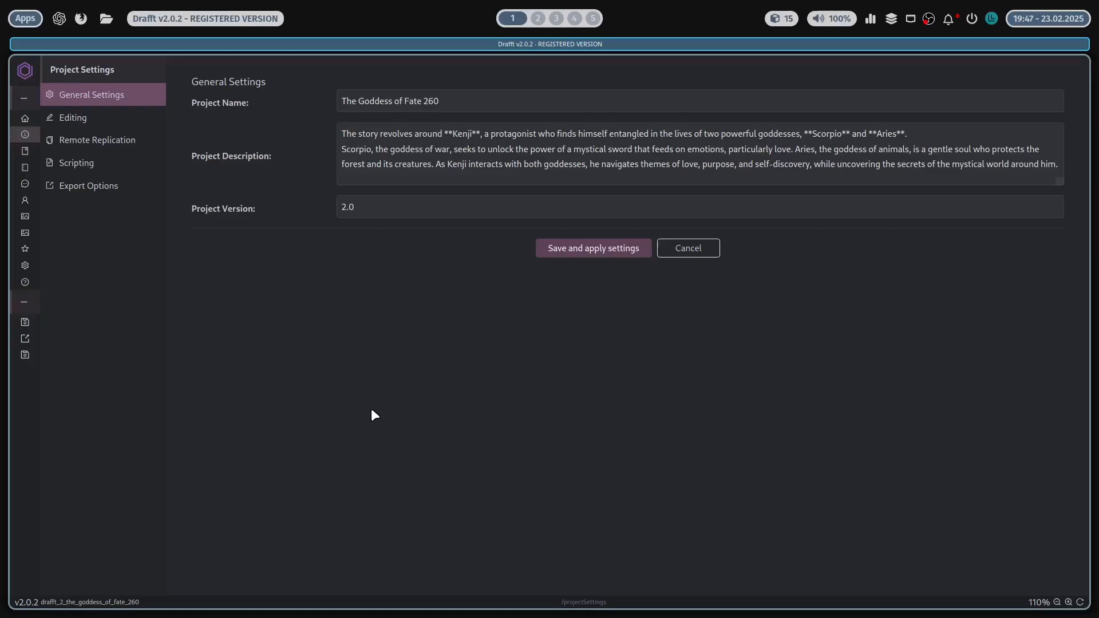
Step: Open the document picker, try its document type filters and set it to include all types
key("ctrl+p")
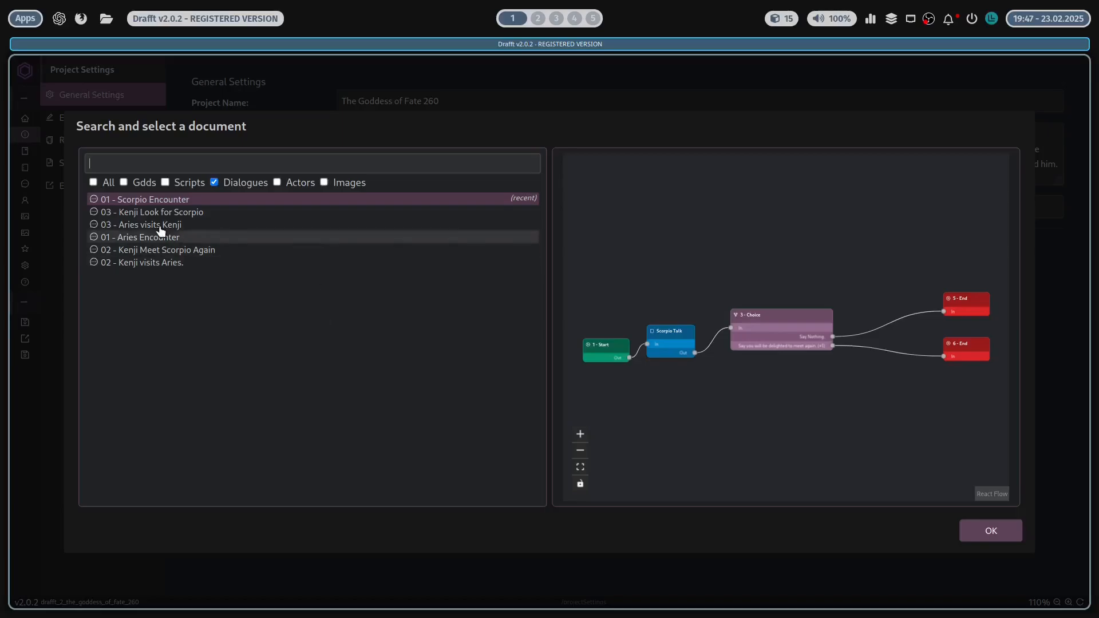
left_click(149, 180)
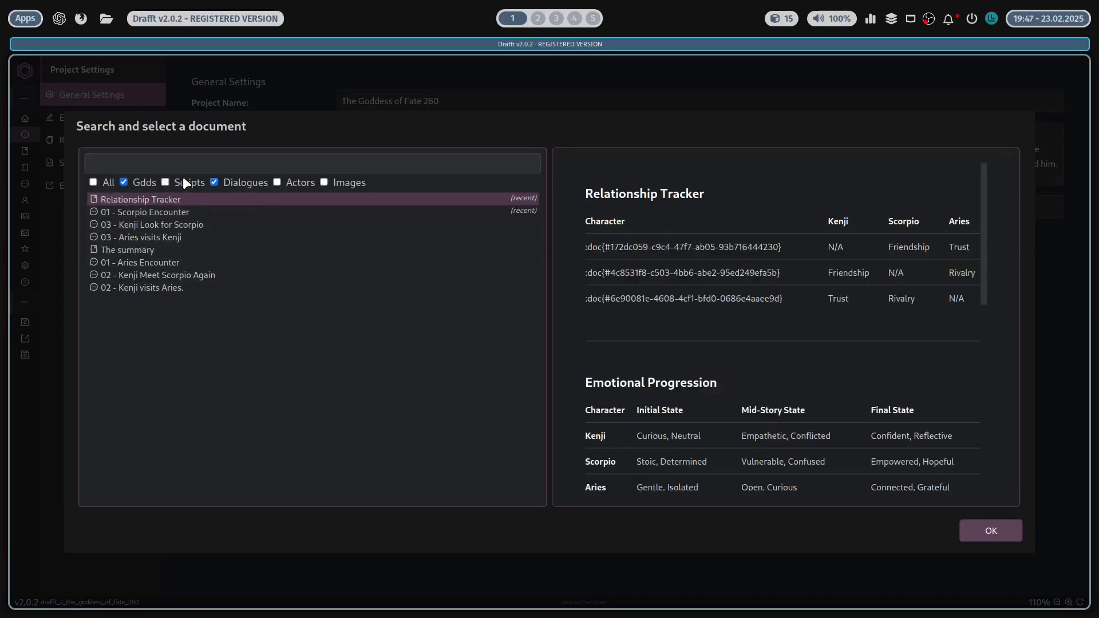
left_click(180, 181)
left_click(236, 181)
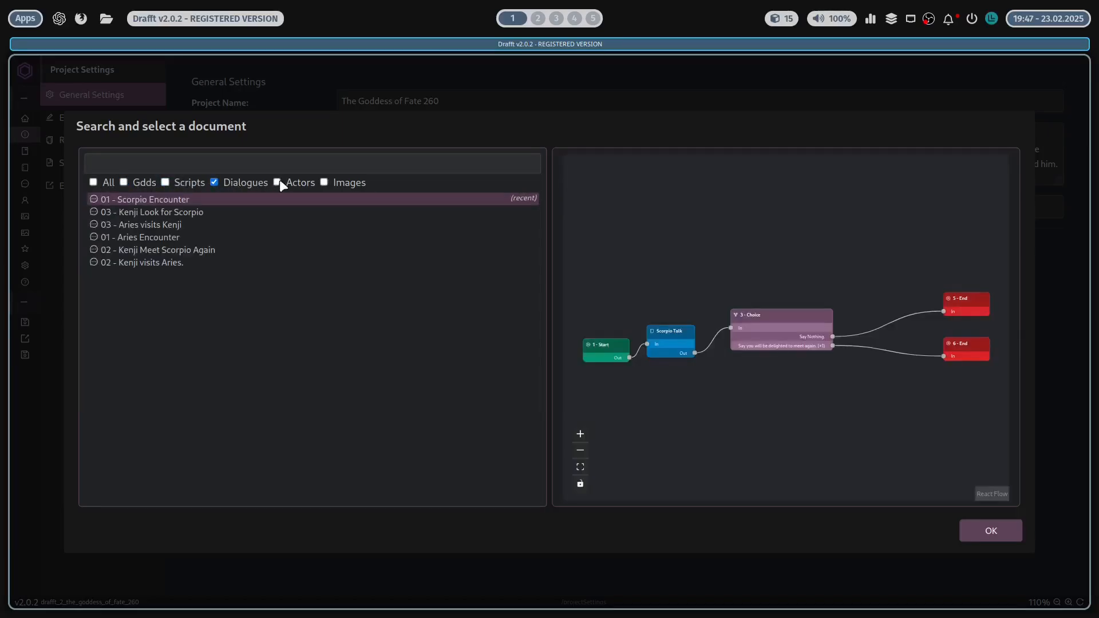
left_click(290, 179)
left_click(335, 177)
left_click(289, 179, "ctrl")
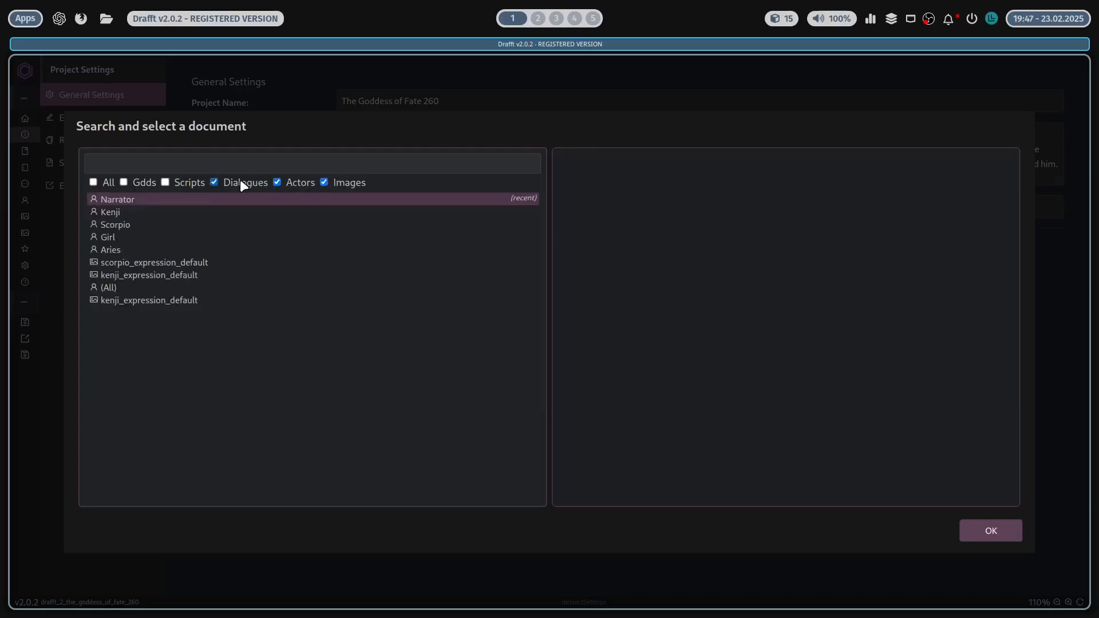
left_click(94, 183)
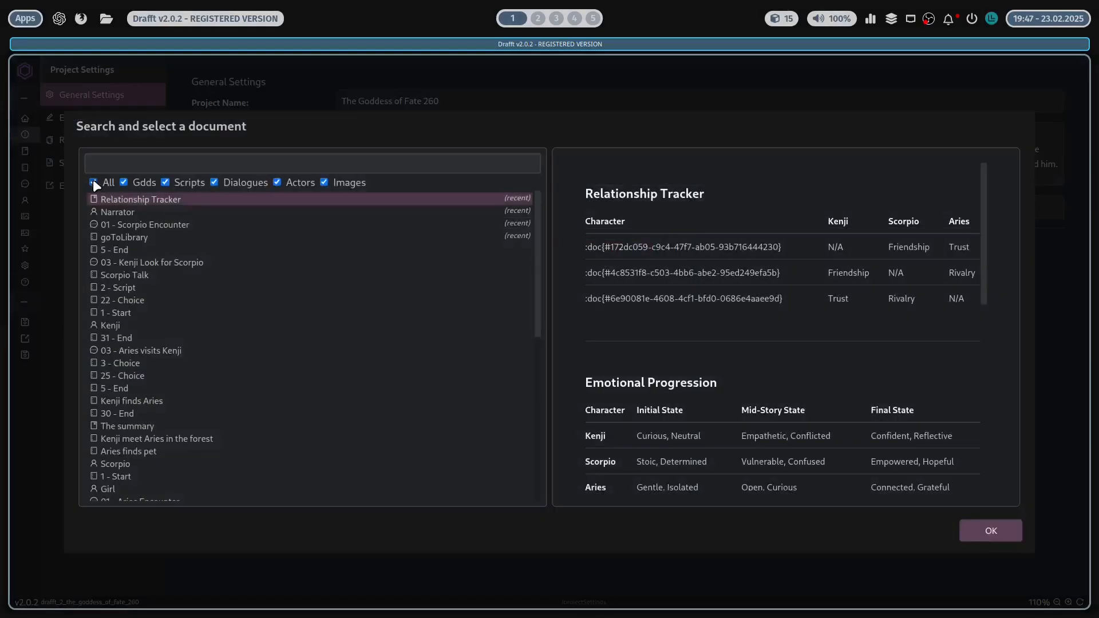
Step: Search the document picker for "scorp" and open the Scorpio Talk script from the matches
type("scor")
key("Down")
key("Down")
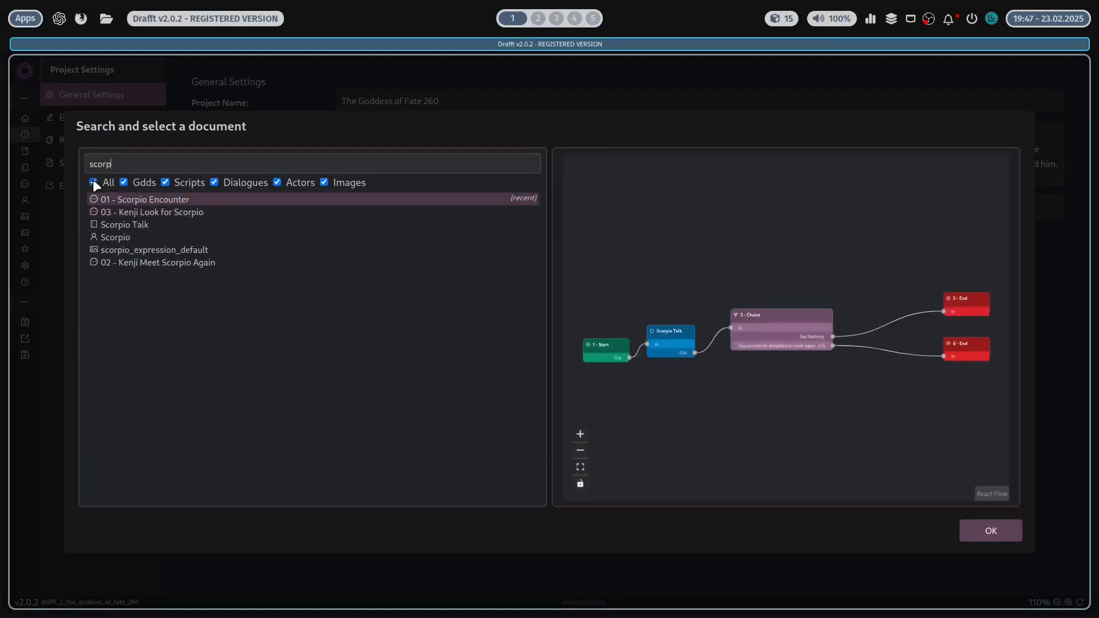
key("Return")
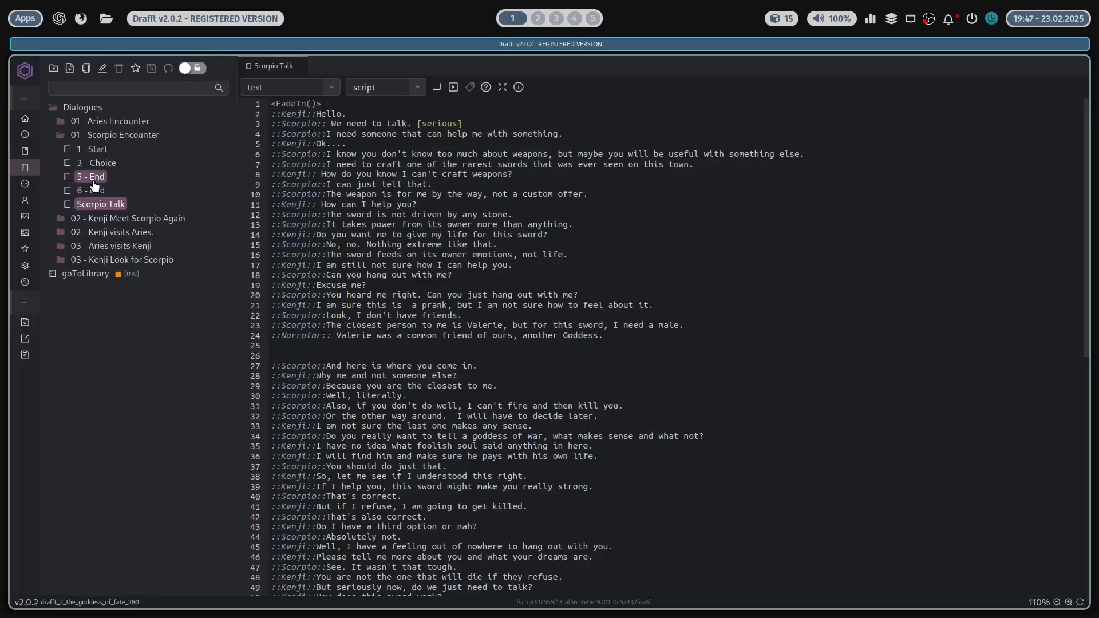
Step: Reopen the document picker and go through the listed documents to examine their previews
key("ctrl+p")
key("Down")
key("Down")
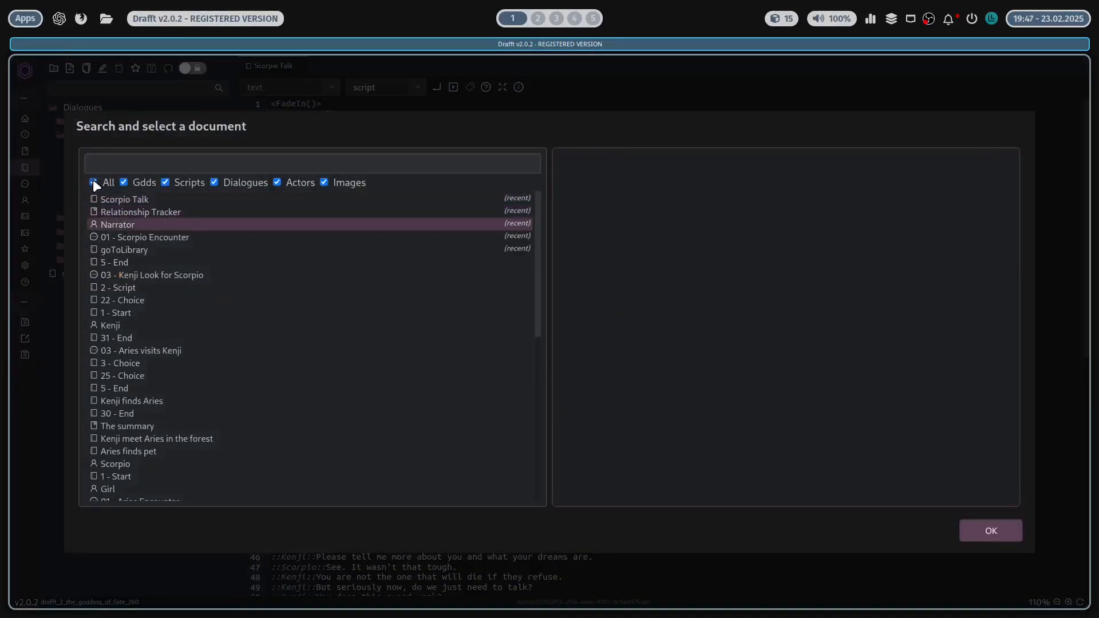
key("Down")
key("Down")
key("Down")
key("Down")
key("Down")
key("Down")
key("Down")
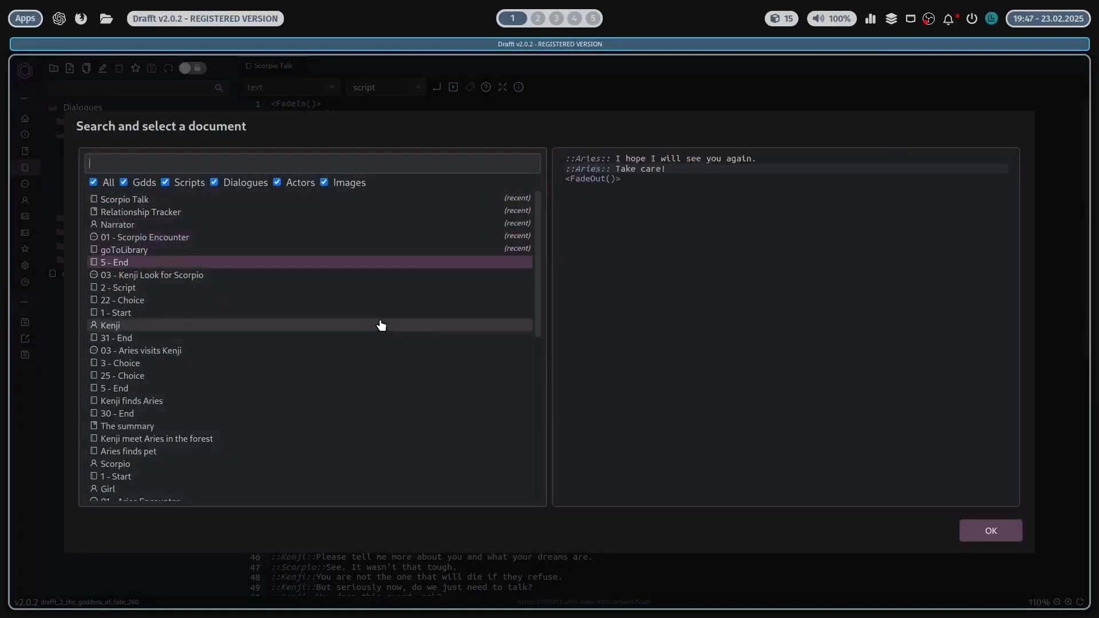
key("Down")
key("Down")
key("Down")
key("Down")
key("Down")
key("Down")
key("Down")
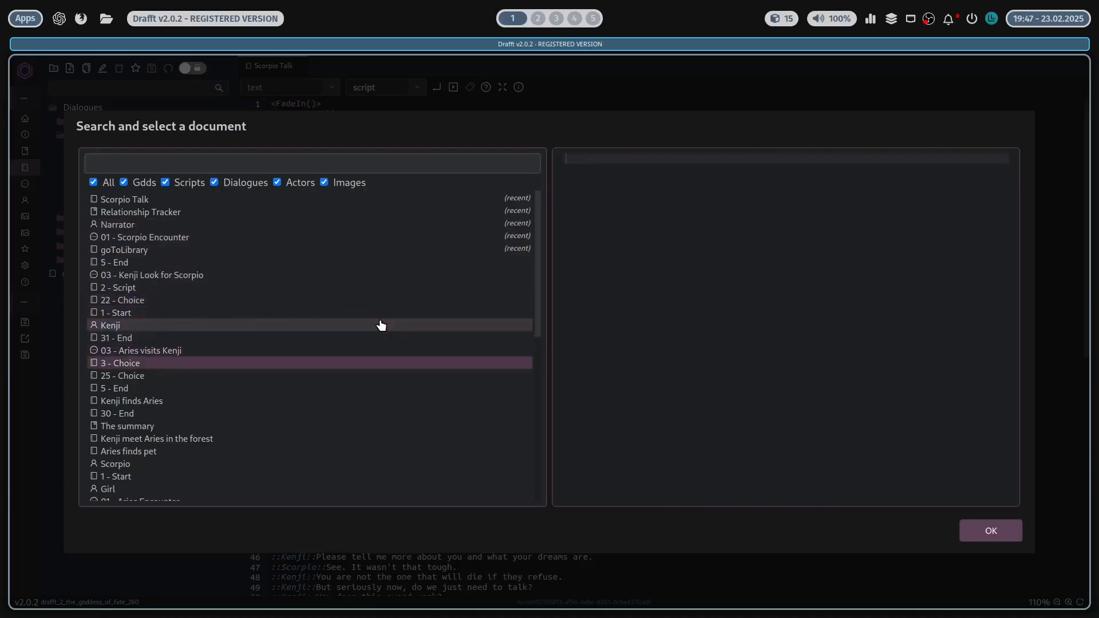
Step: Read through the preview of the Kenji finds Aries script and open it from the document picker
scroll(858, 303, "down", 6)
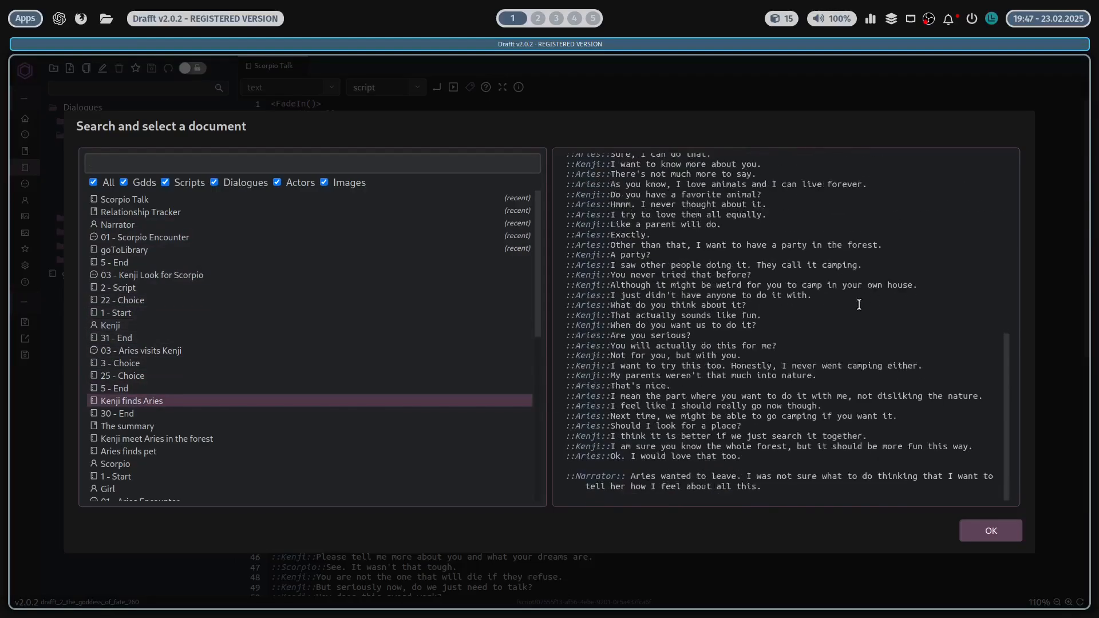
left_click_drag(694, 335, 627, 265)
left_click(665, 296)
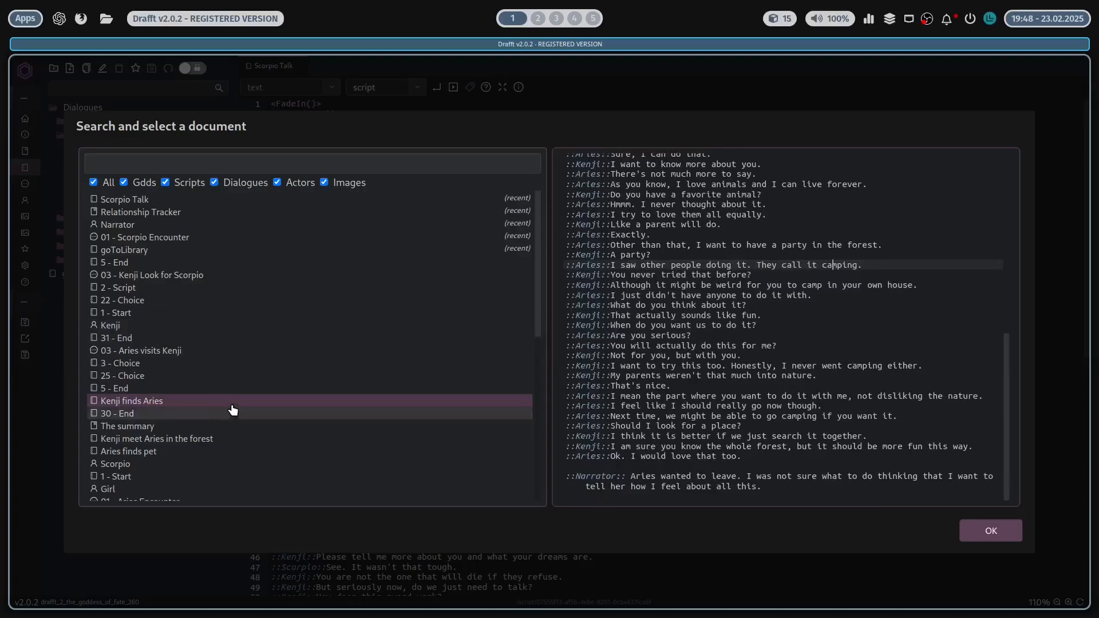
double_click(235, 400)
left_click(571, 197)
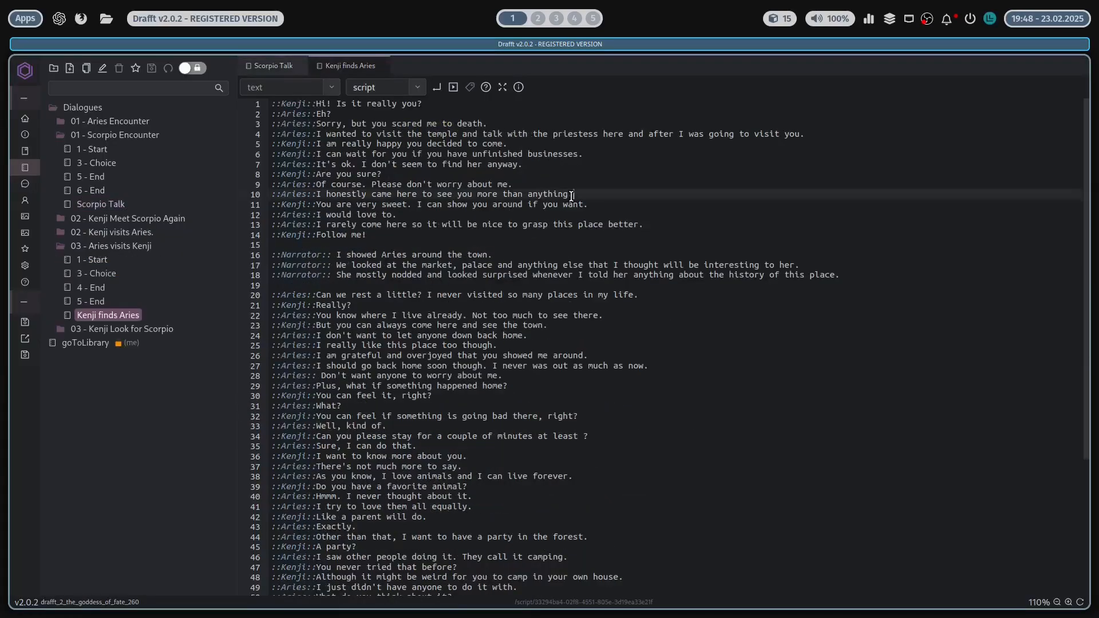
Step: Reopen the document picker, try the Images and Actors filters, and open the Narrator actor
key("ctrl+p")
left_click(349, 182)
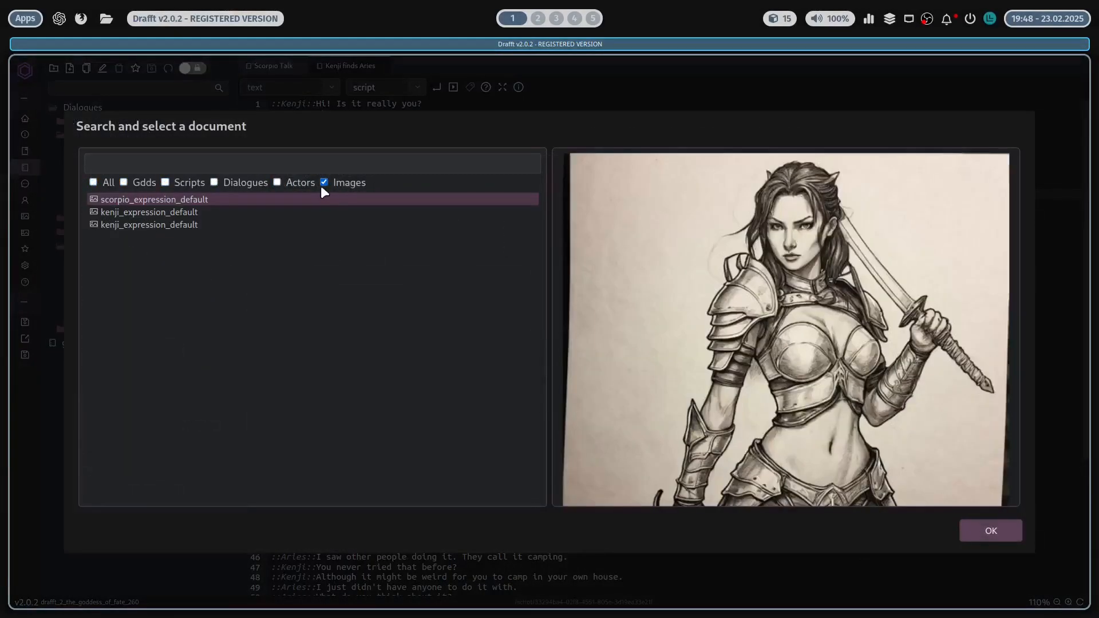
left_click(297, 183)
left_click(344, 182)
left_click(991, 524)
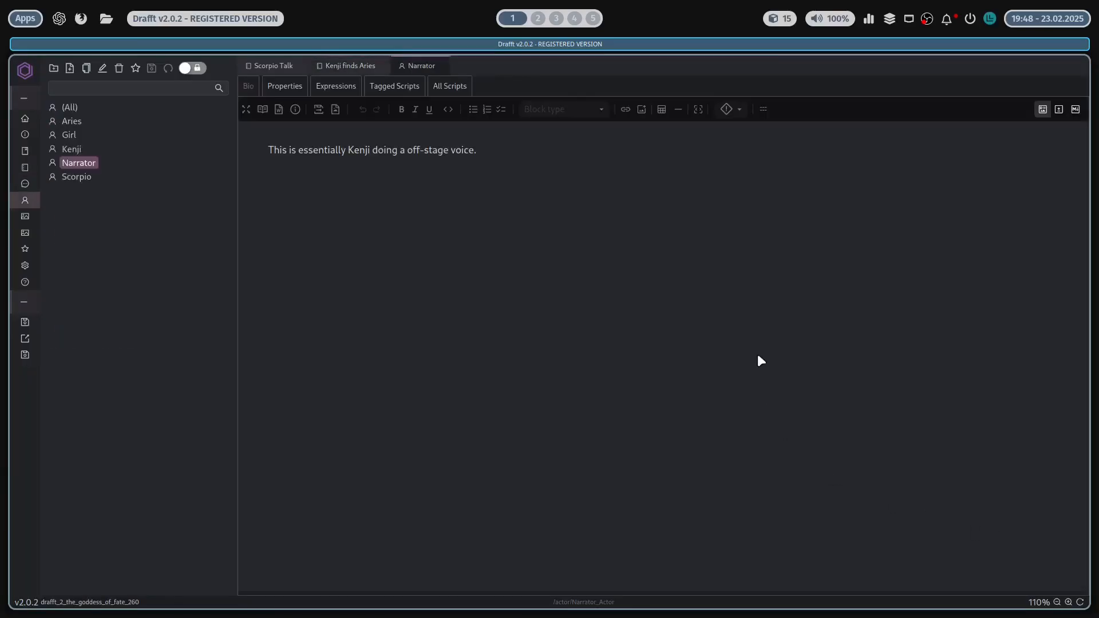
Step: Mark the Scorpio Talk and Kenji finds Aries scripts as favorites and show the Favorites list
key("ctrl+p")
key("super+3")
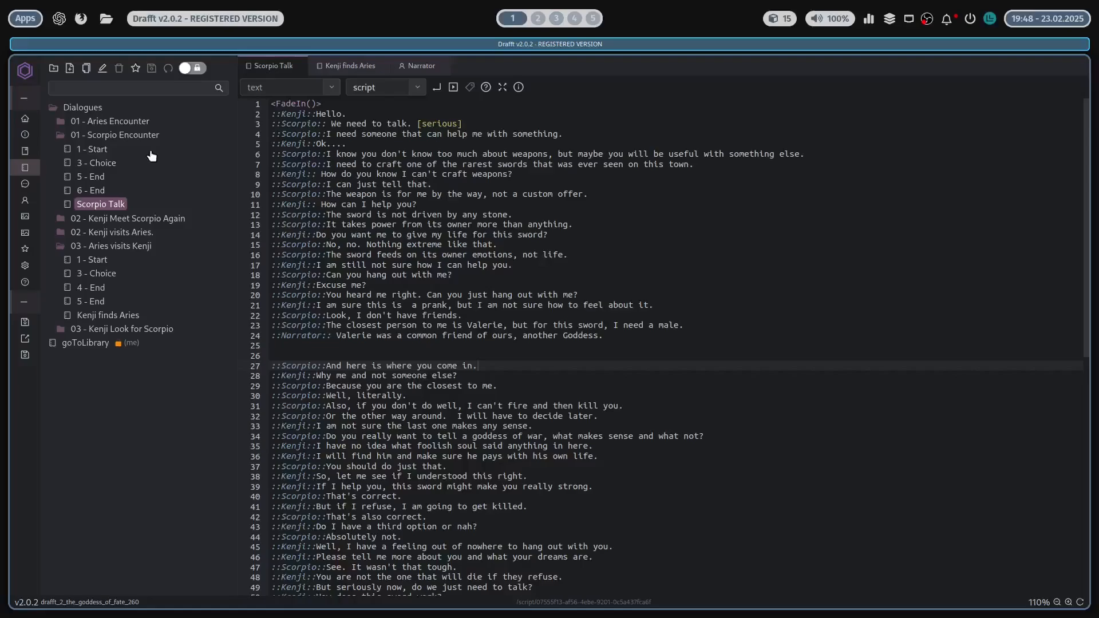
left_click(135, 70)
left_click(334, 63)
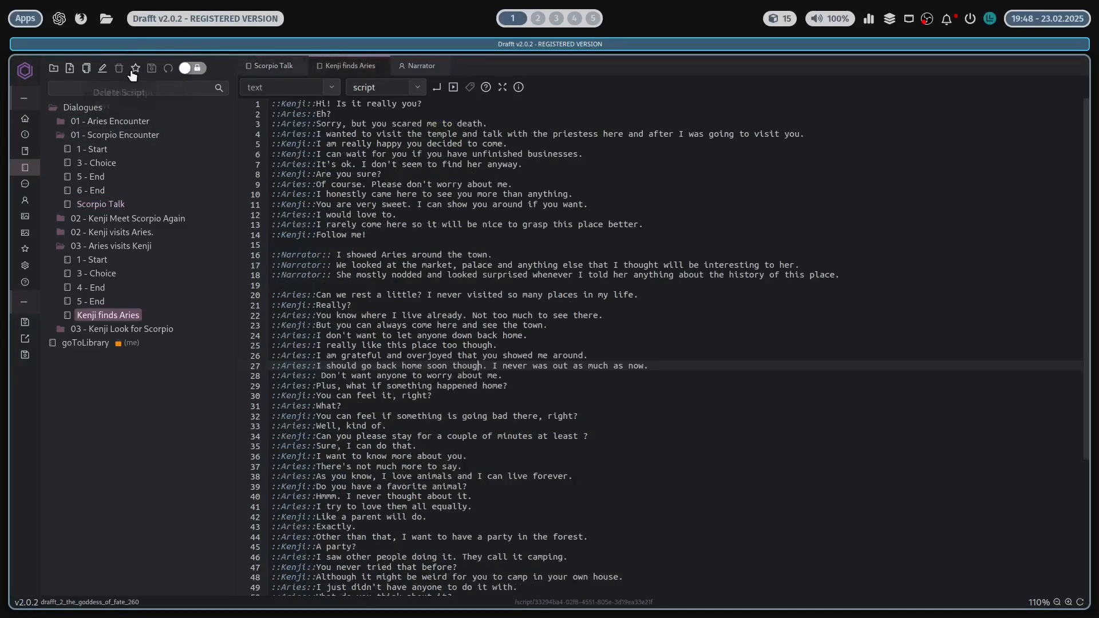
left_click(31, 248)
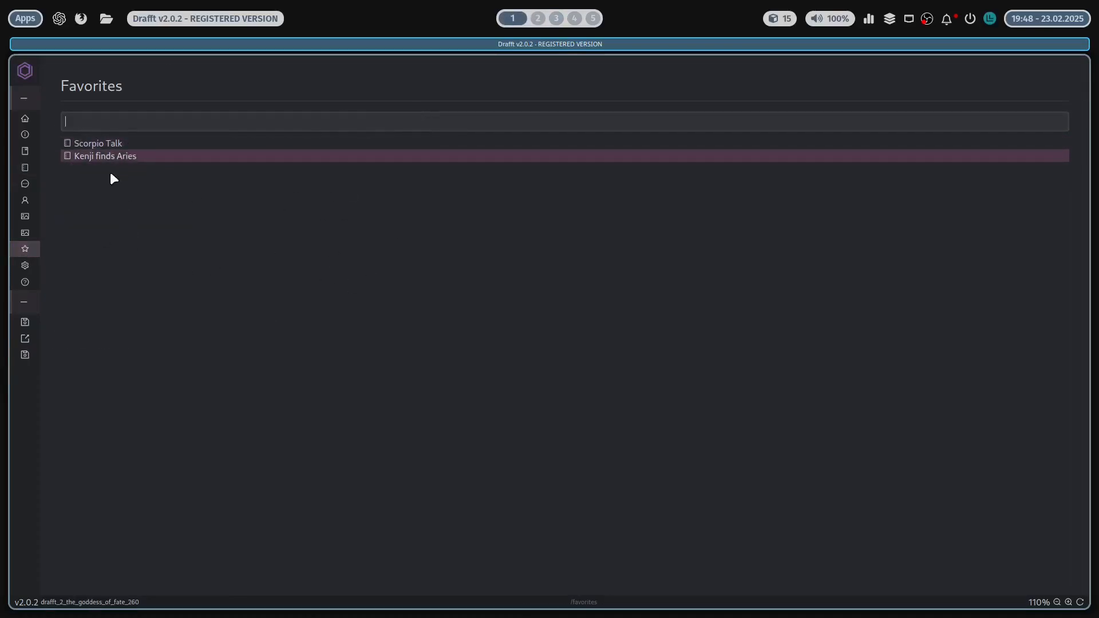
Step: Add the 22 - Choice script from the 01 - Aries Encounter folder to the favorites and show the Favorites list again
left_click(25, 167)
left_click(83, 107)
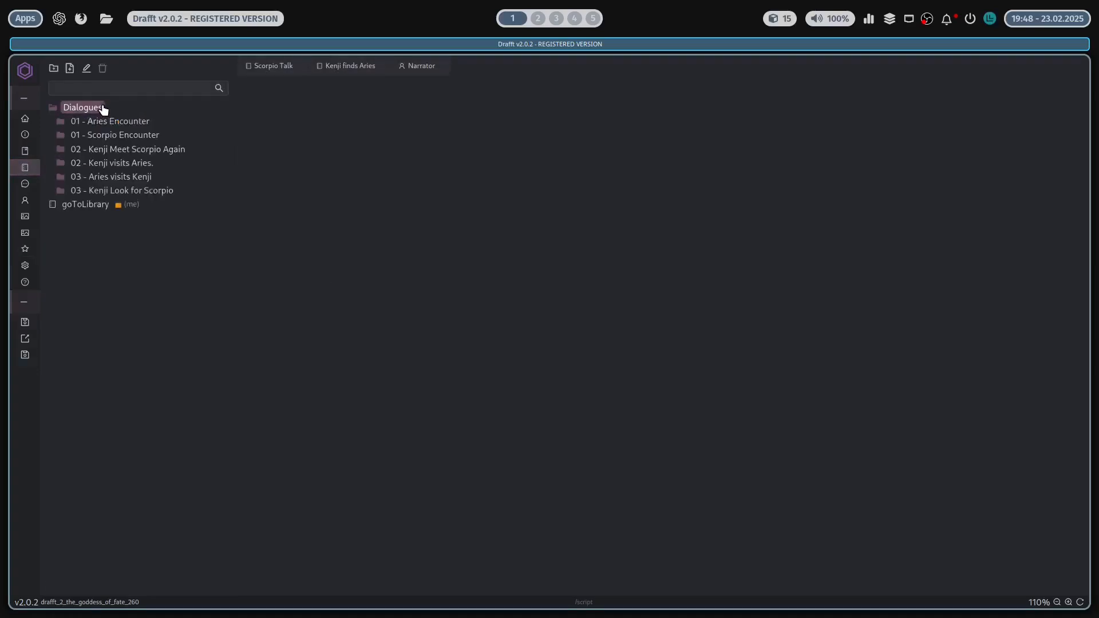
left_click(110, 121)
left_click(98, 134)
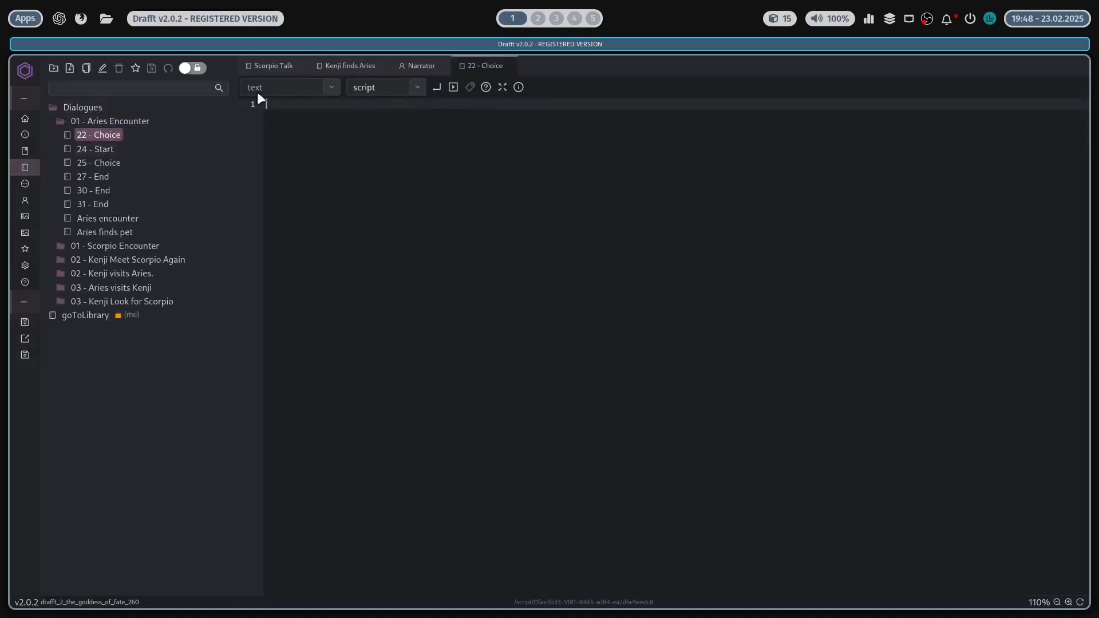
left_click(136, 68)
key("ctrl+p")
key("Escape")
left_click(25, 249)
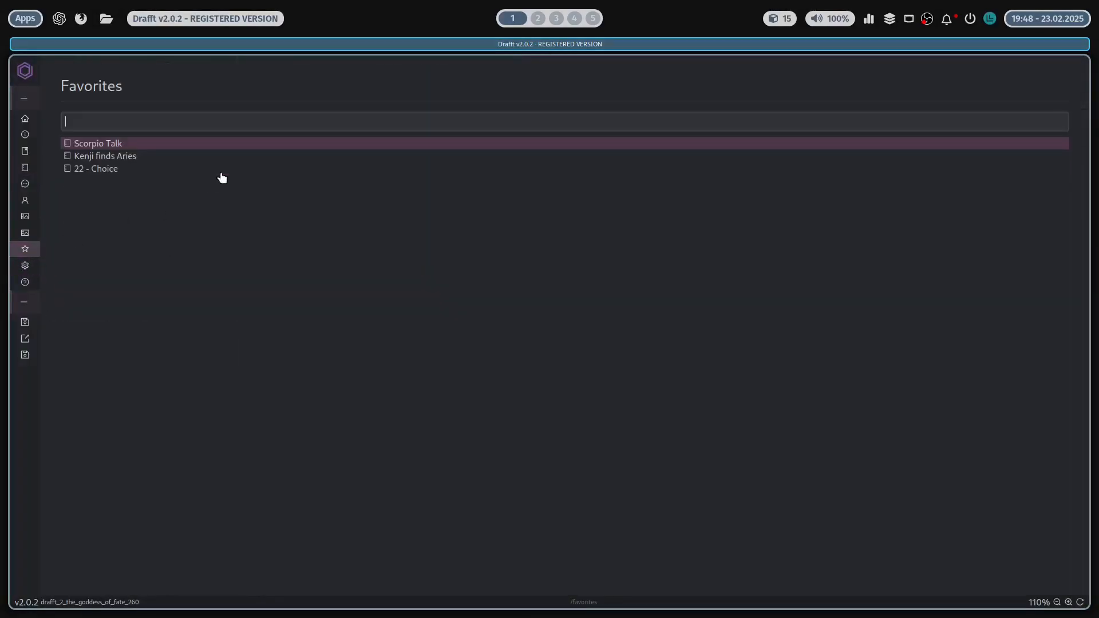
Step: Open favorite scripts directly from the Favorites list
left_click(220, 163)
left_click(26, 249)
left_click(202, 171)
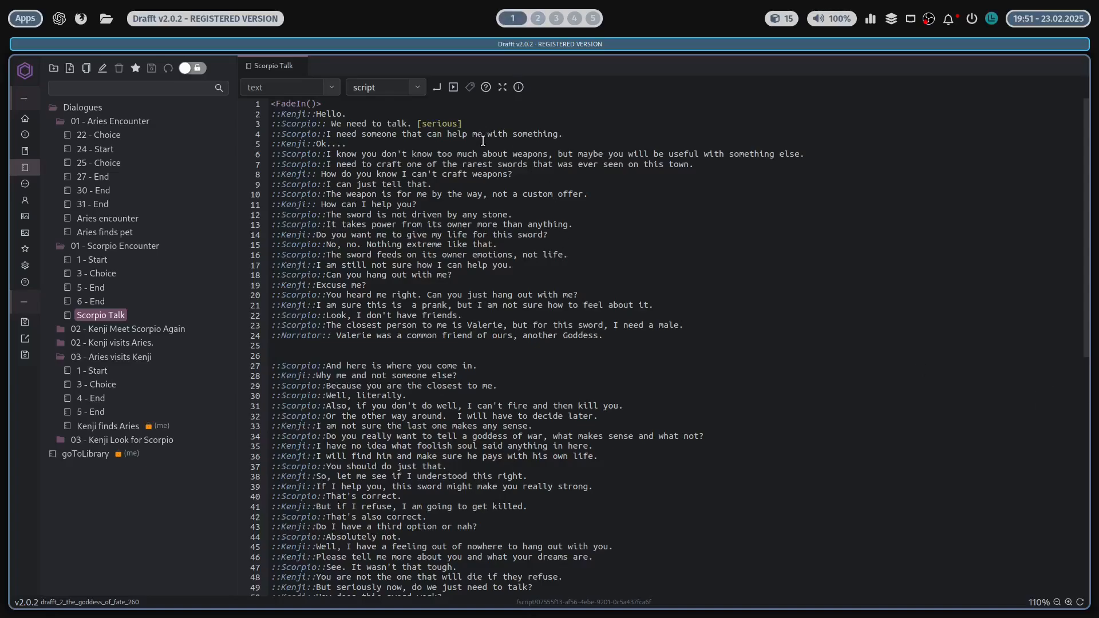
left_click(514, 140)
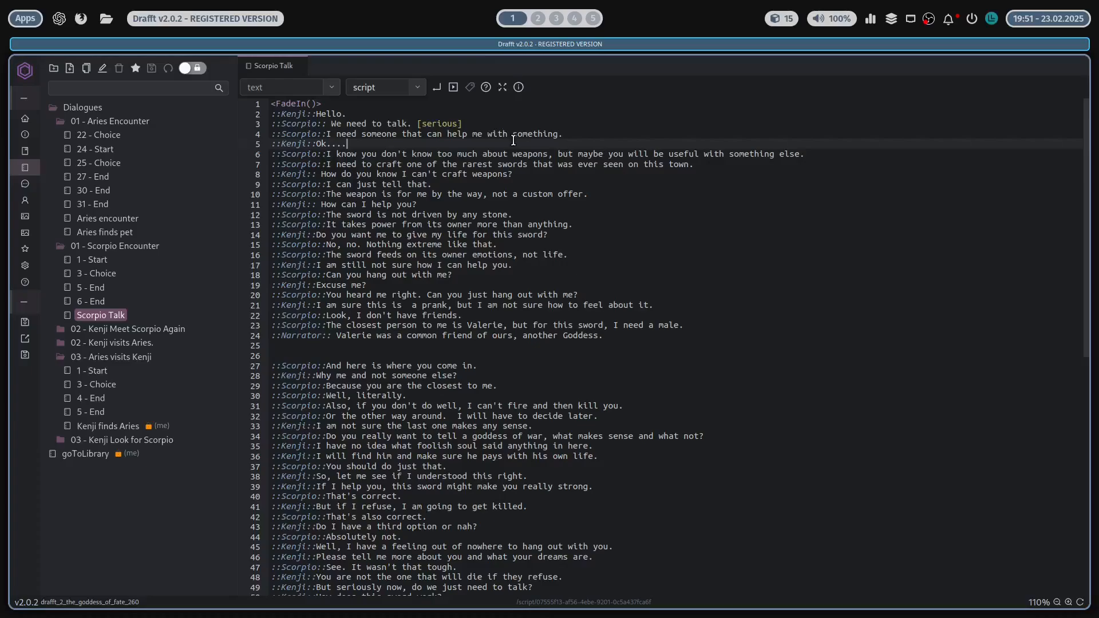
key("Up")
key("Up")
key("Up")
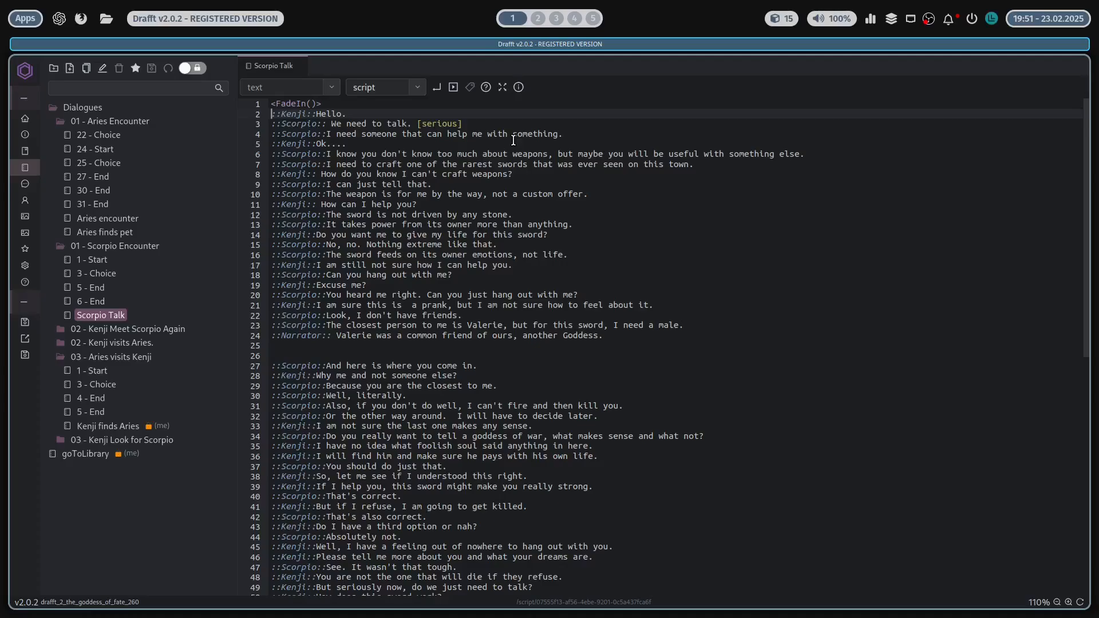
left_click(468, 135)
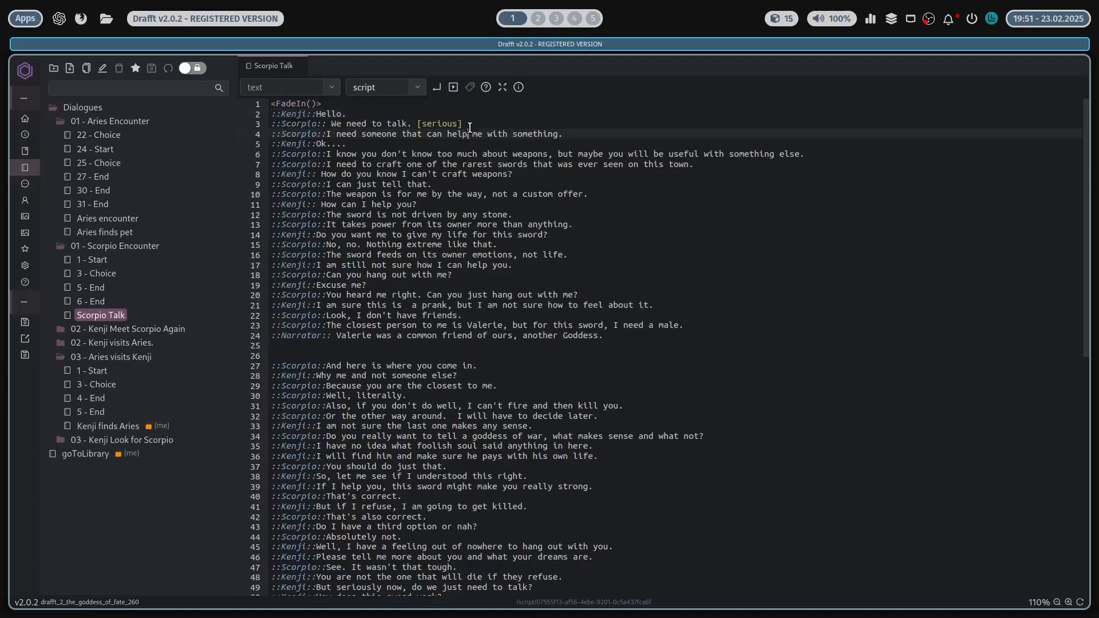
Step: Show the Scorpio Talk script's document information, examine its details and revisions, and close it
left_click(519, 88)
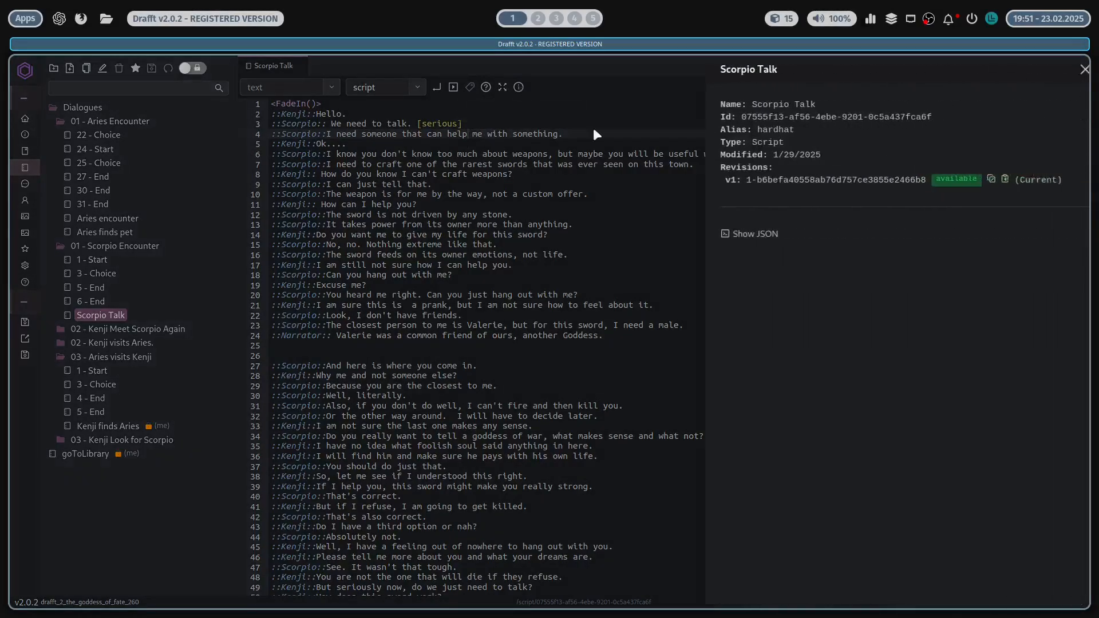
left_click_drag(937, 171, 1072, 187)
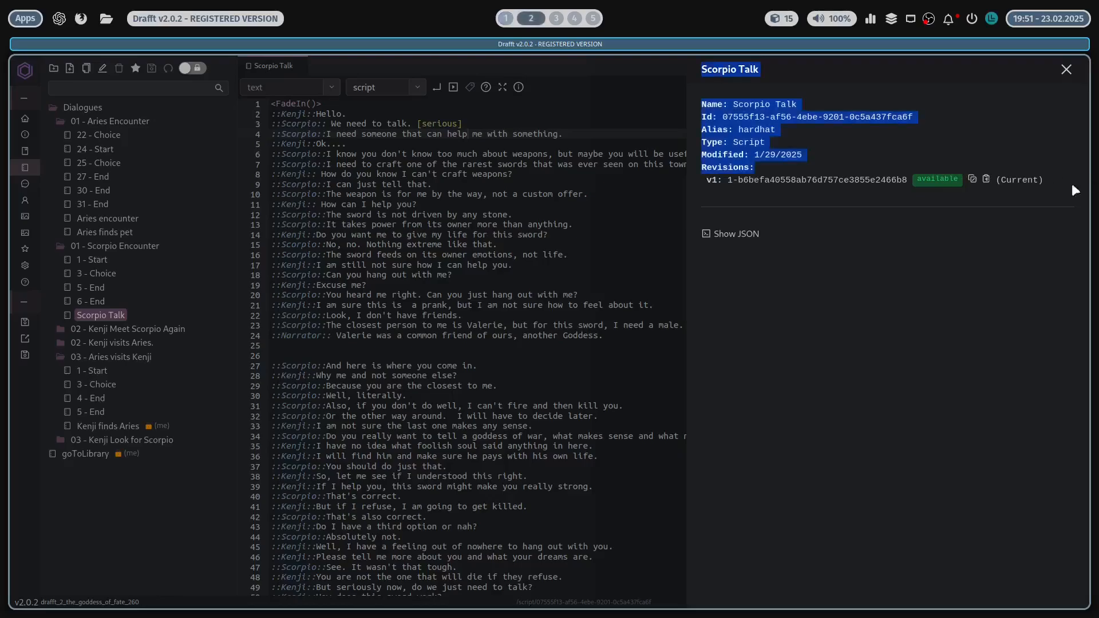
left_click(998, 207)
left_click(306, 202)
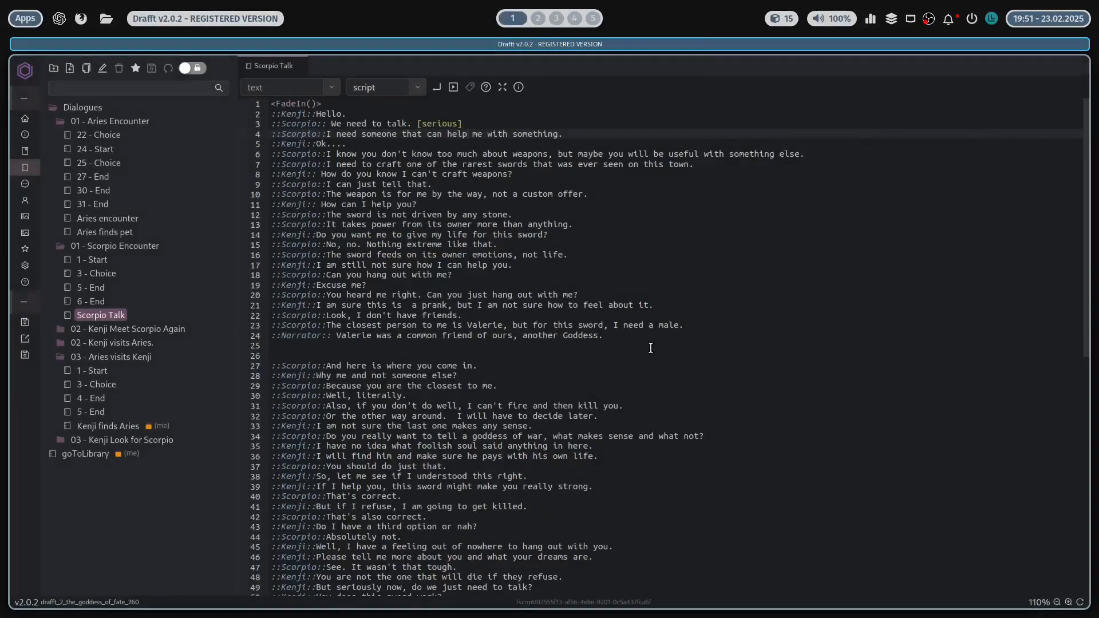
Step: Lock the Scorpio Talk script for editing, delete lines 1 to 24 and save it
left_click_drag(651, 348, 256, 107)
left_click(193, 69)
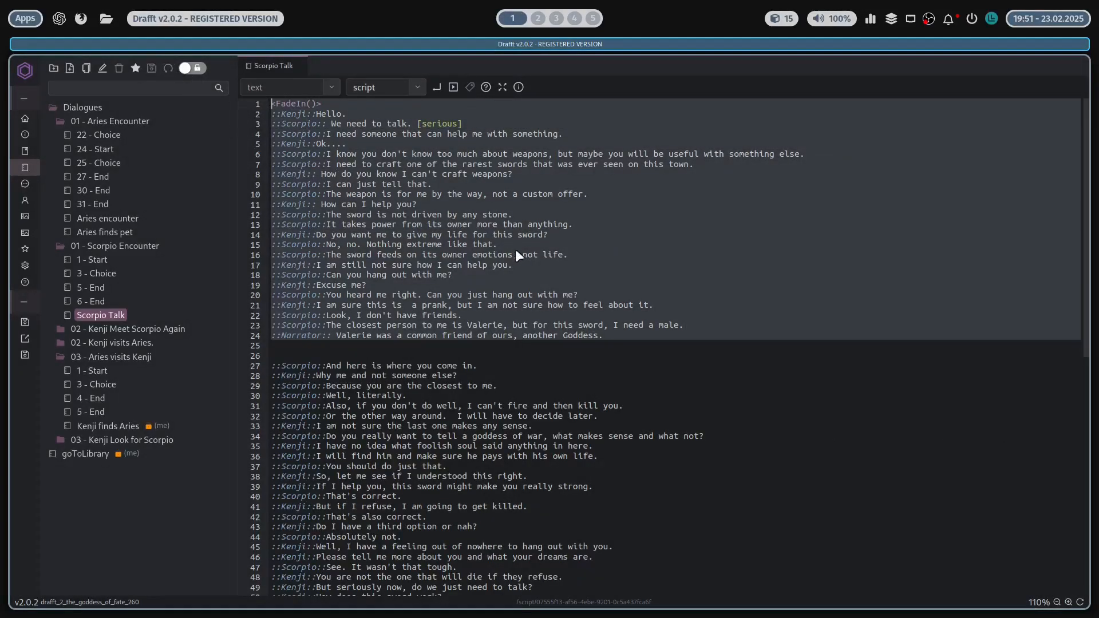
key("BackSpace")
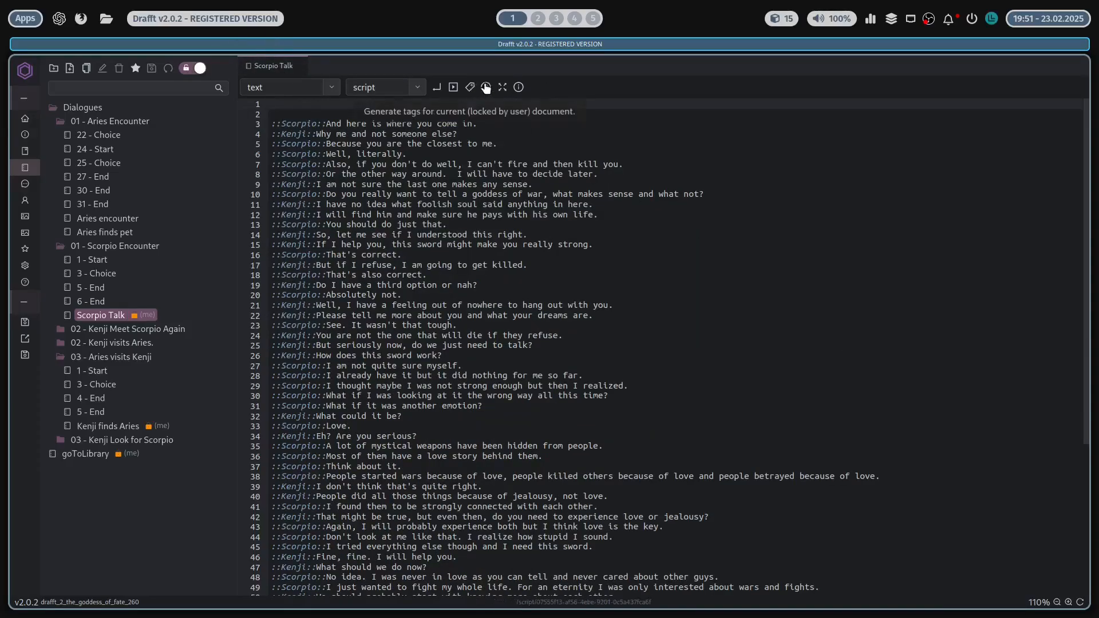
Step: Restore revision v2 of the Scorpio Talk script from its document information and save the script
left_click(518, 87)
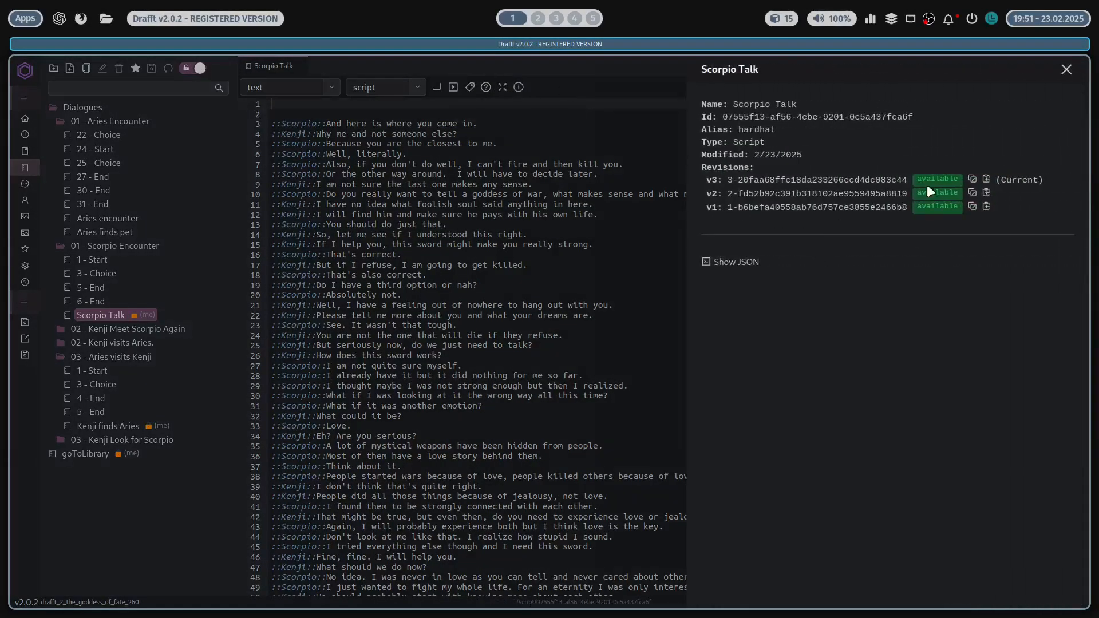
left_click(974, 195)
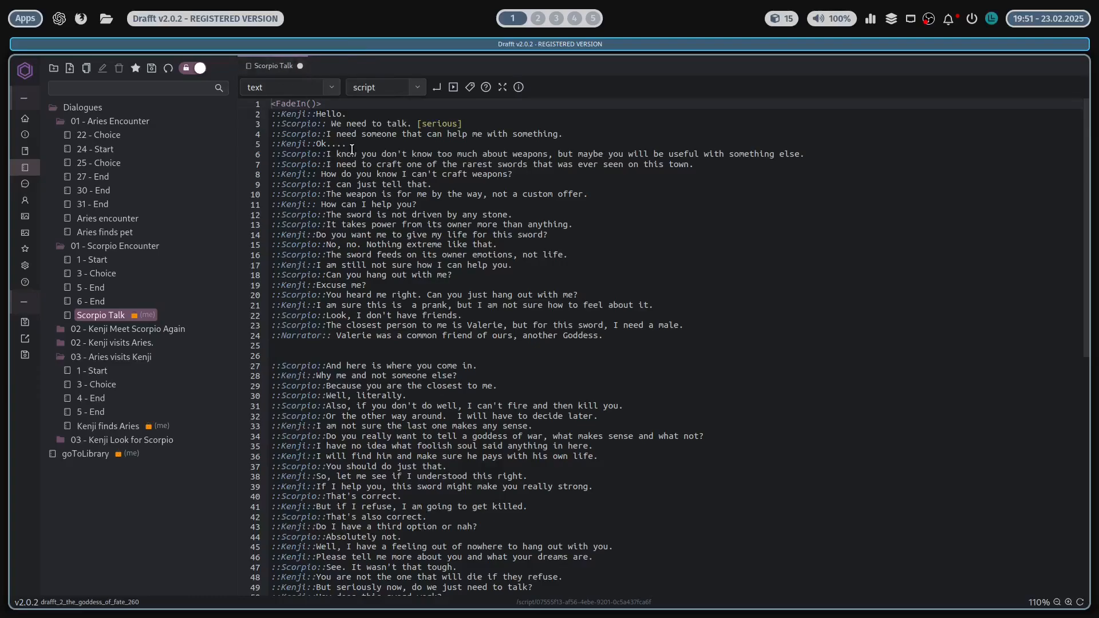
left_click(630, 225)
key("ctrl+s")
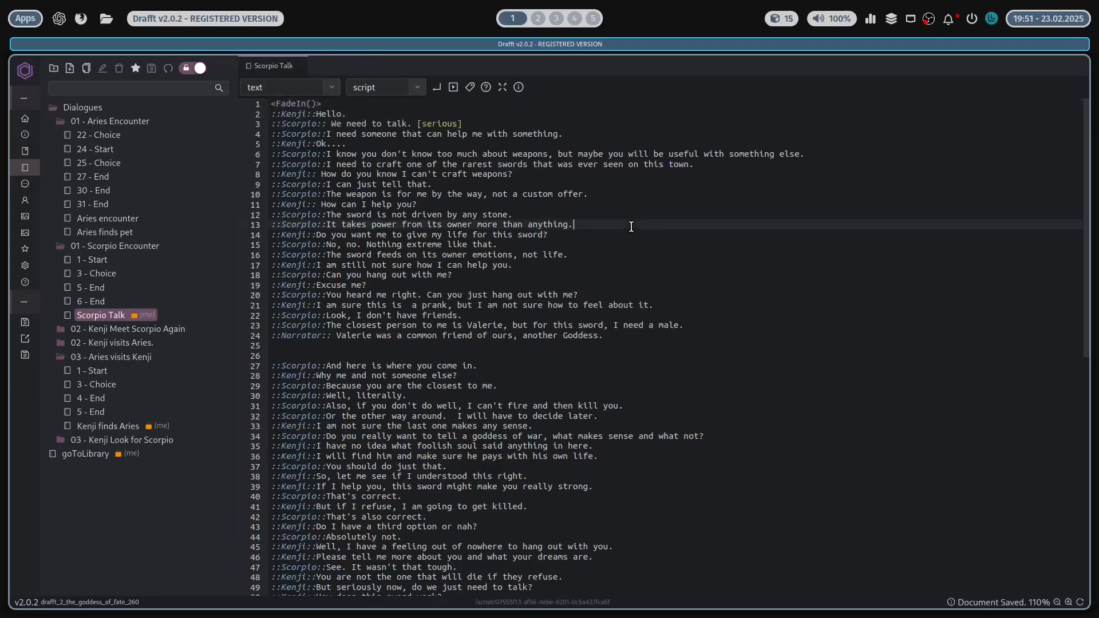
Step: Load revision v3 into the Scorpio Talk script and check its revision list again
left_click(518, 87)
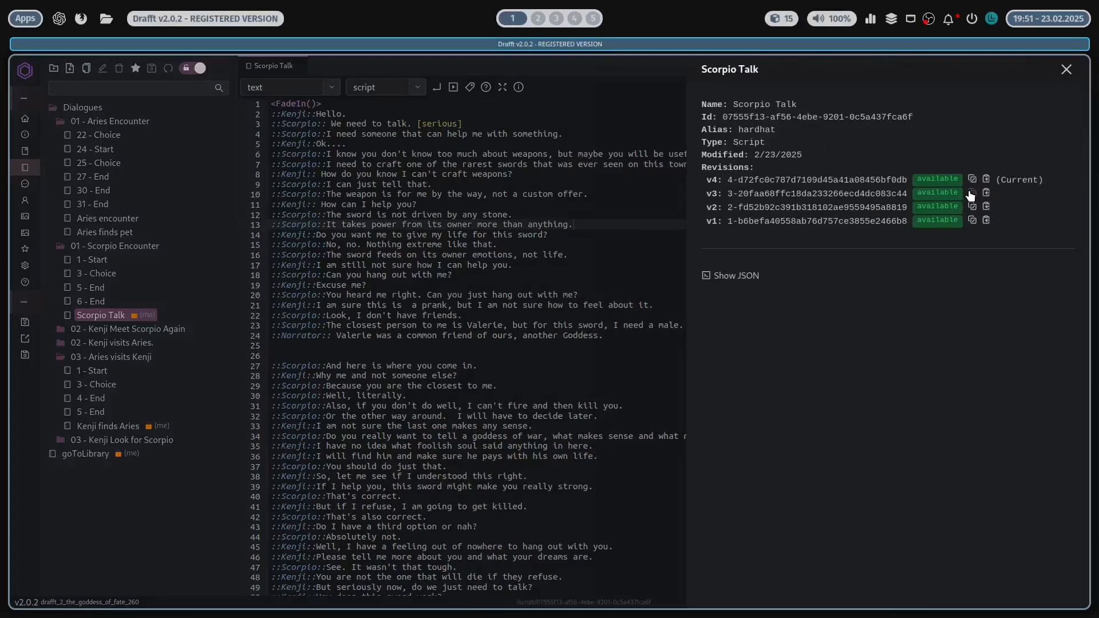
left_click(972, 193)
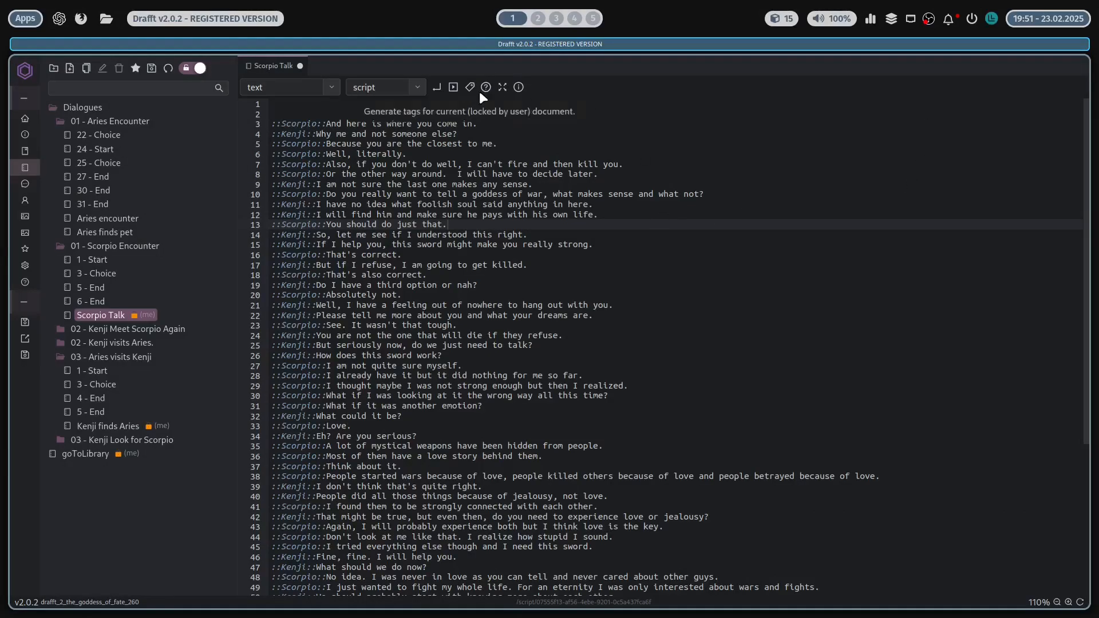
left_click(518, 87)
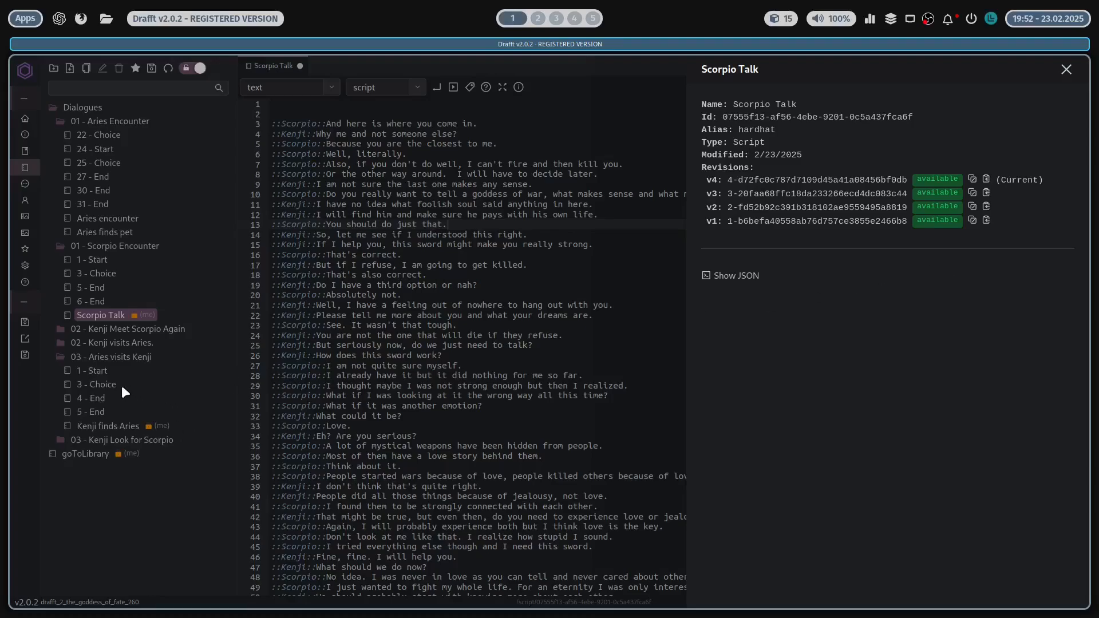
left_click(483, 185)
Step: Show the Scorpio Talk script's JSON in the document information and examine its contents
left_click(519, 86)
left_click(737, 276)
scroll(876, 372, "down", 10)
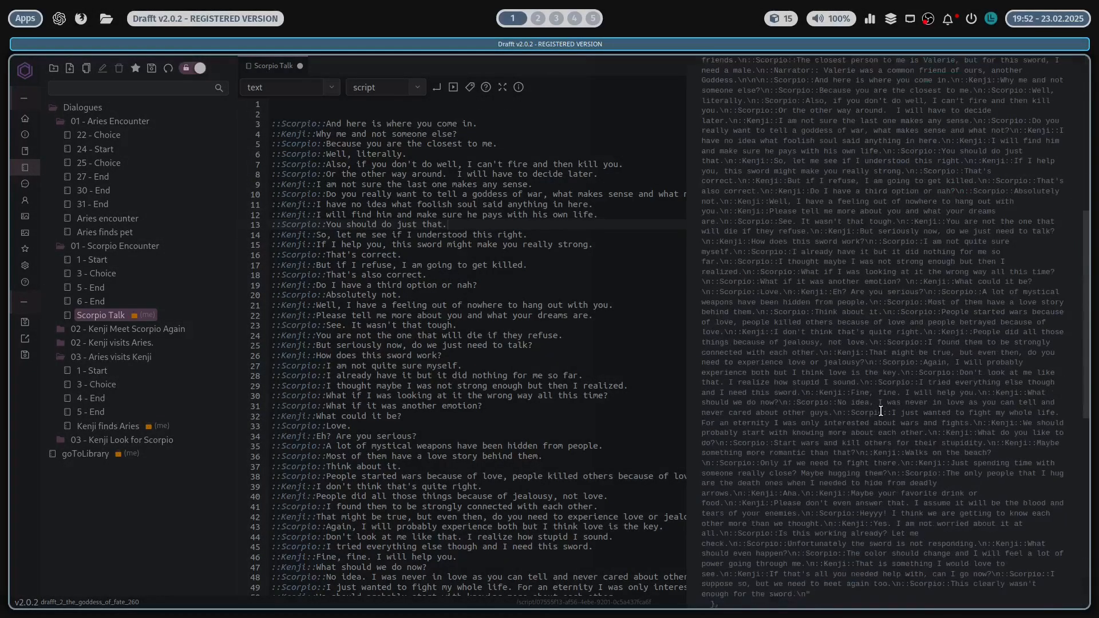
scroll(880, 415, "up", 15)
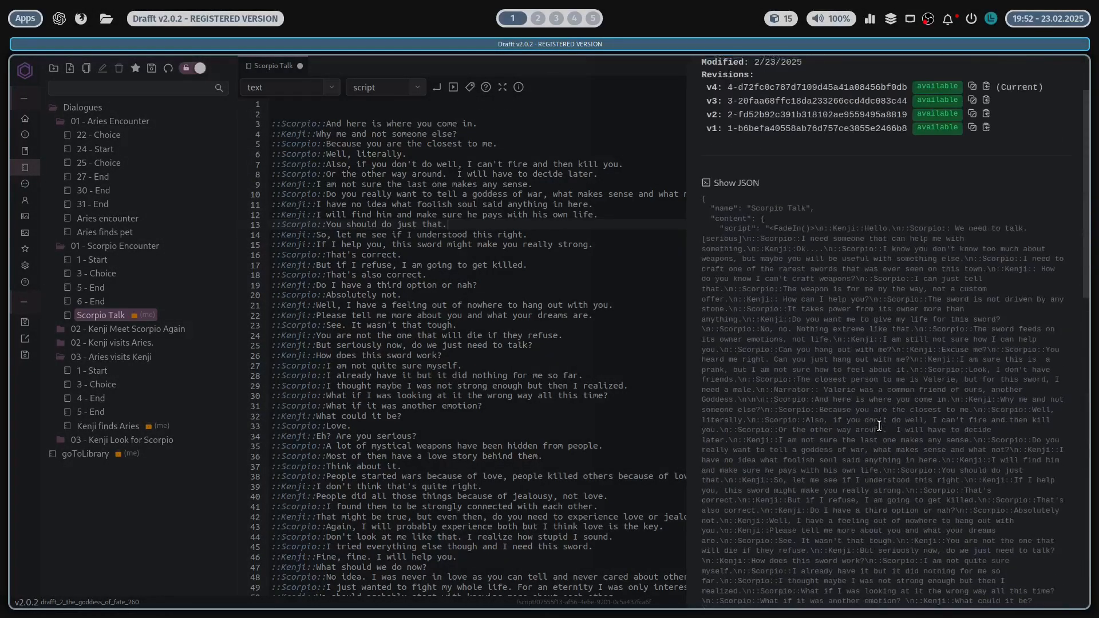
scroll(875, 429, "down", 5)
scroll(874, 427, "up", 6)
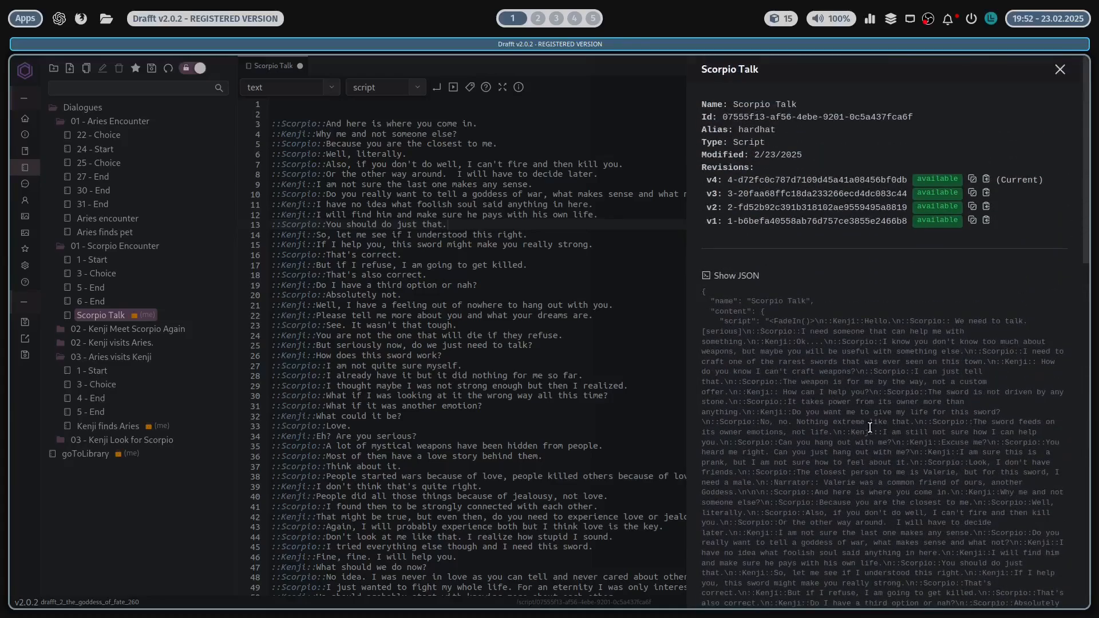
left_click_drag(724, 291, 914, 487)
scroll(914, 486, "down", 5)
scroll(914, 486, "up", 15)
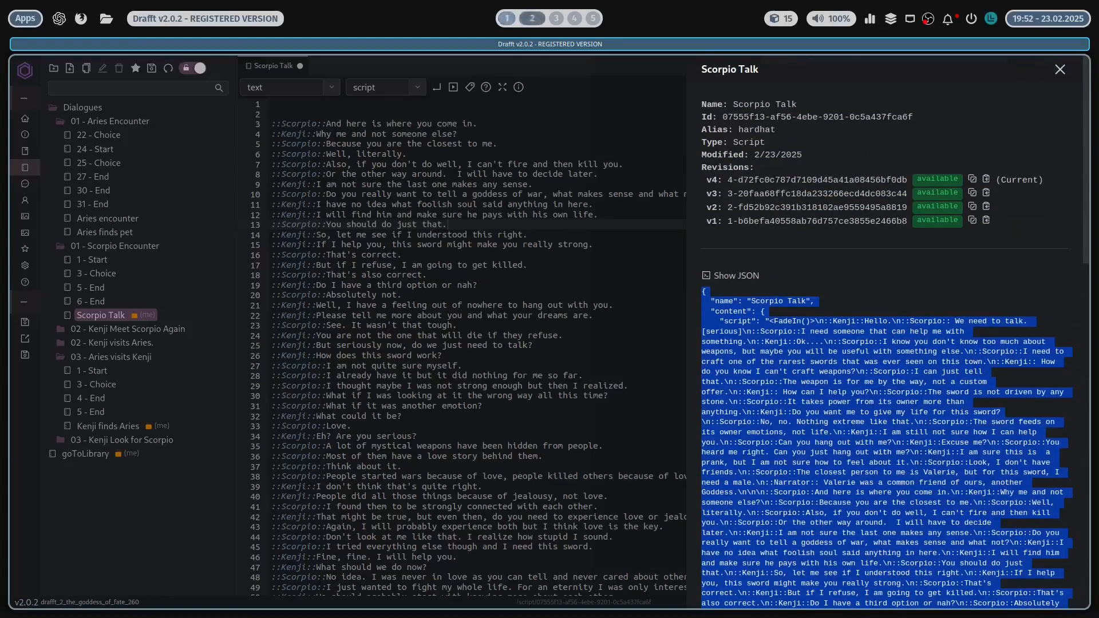
Step: Search the command list for "lock" and run Lock/Unlock Document to lock the Scorpio Talk script for editing
left_click(1060, 70)
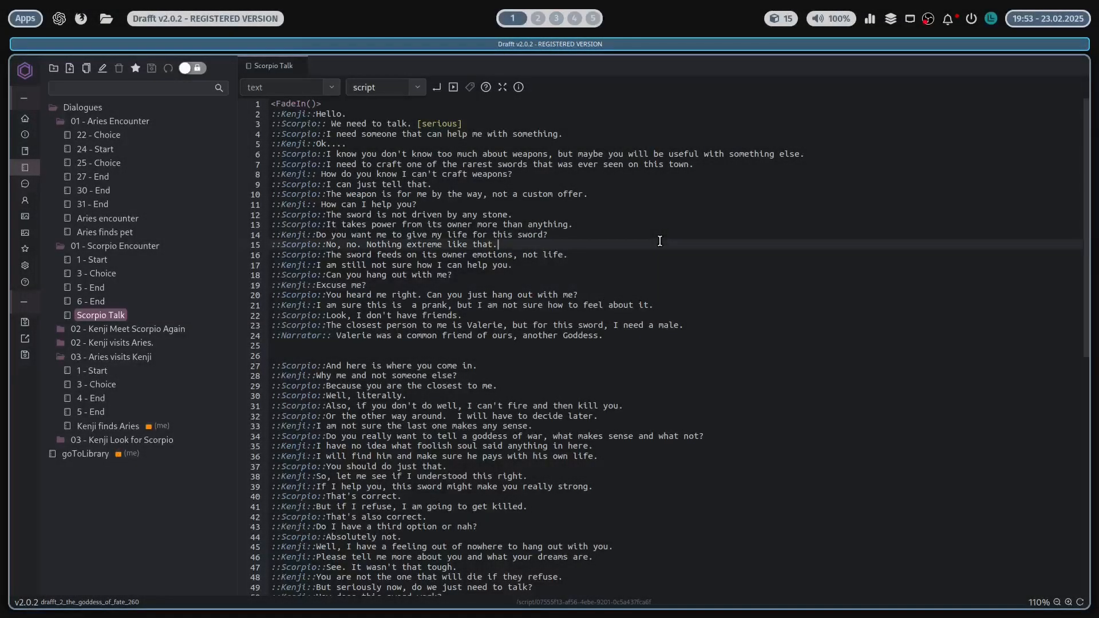
key("ctrl+shift+colon")
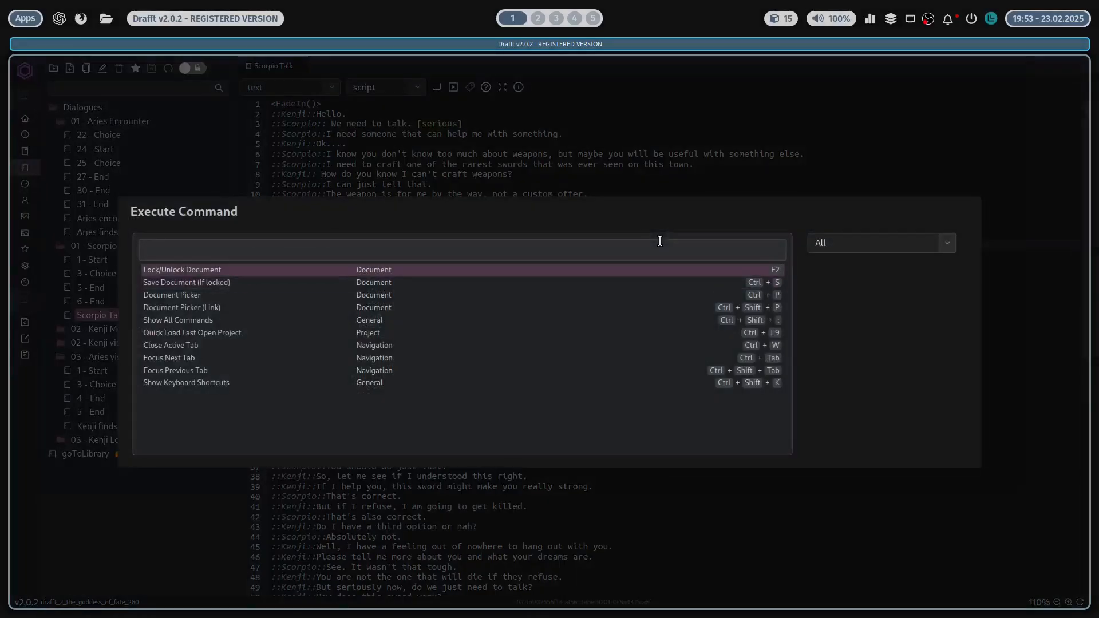
key("Down")
key("Up")
key("Down")
key("Down")
key("Up")
key("Up")
type("lock")
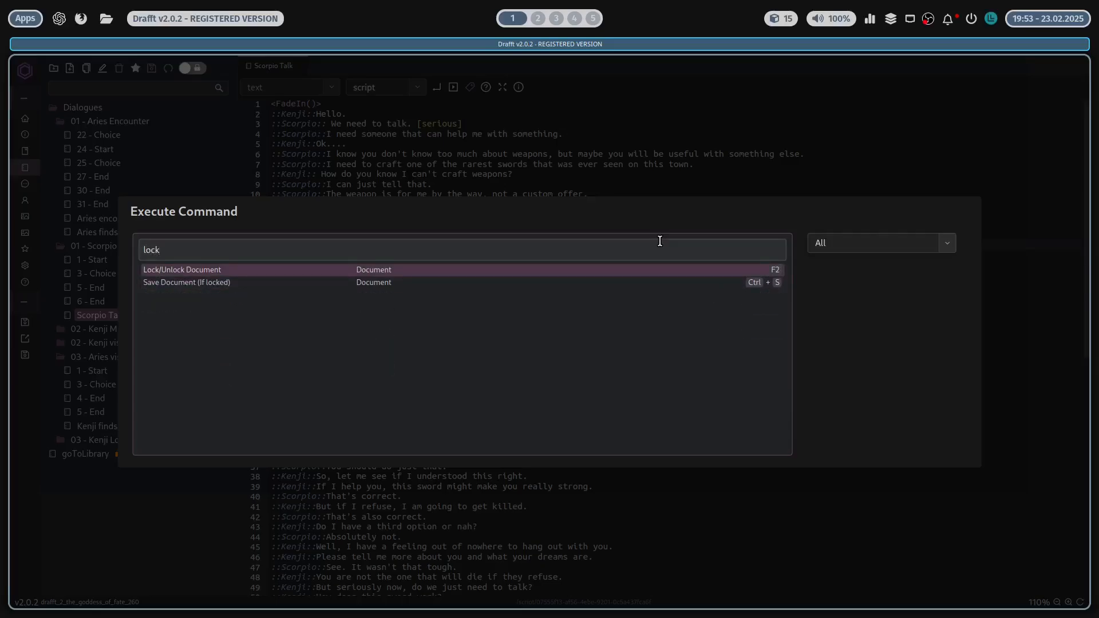
key("Return")
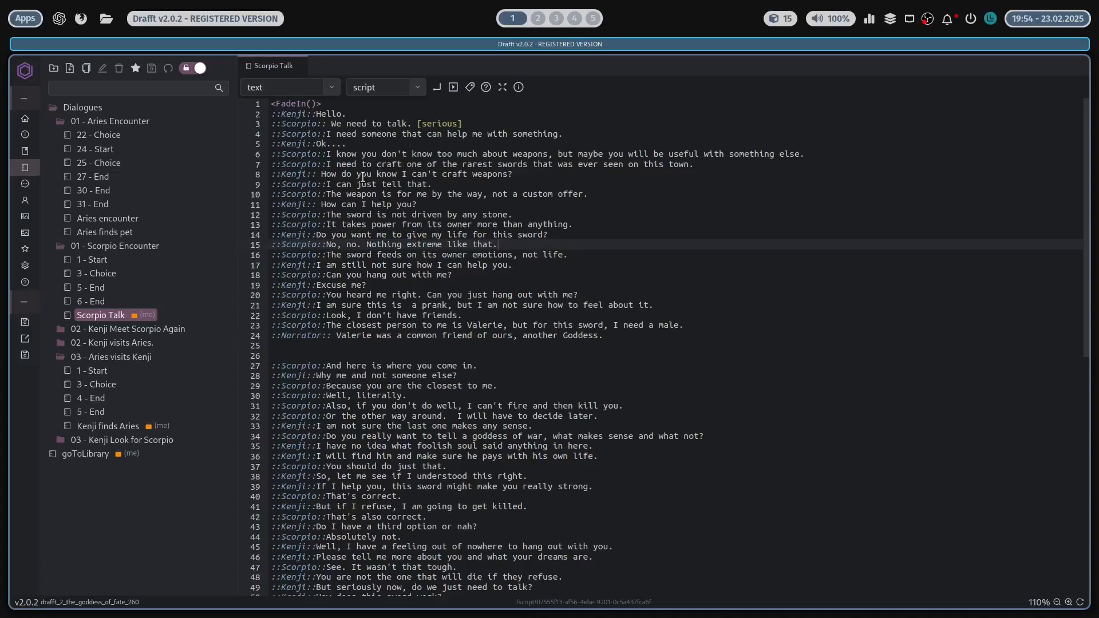
Step: Show the Scorpio Talk script's JSON in its document information and examine the content entry
left_click(519, 87)
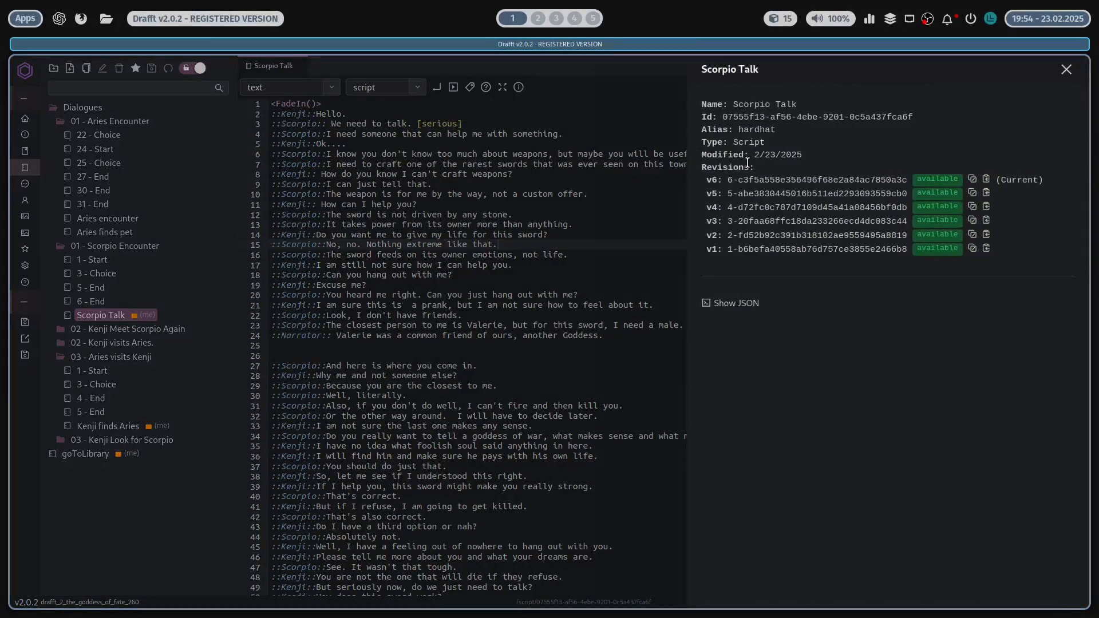
left_click(727, 311)
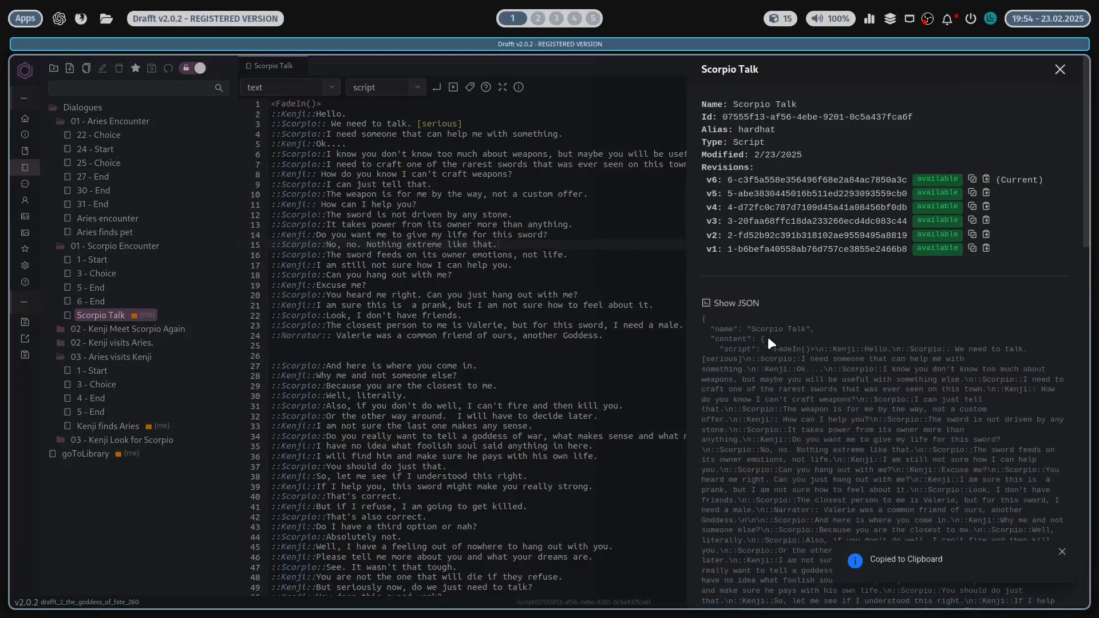
left_click_drag(706, 341, 815, 343)
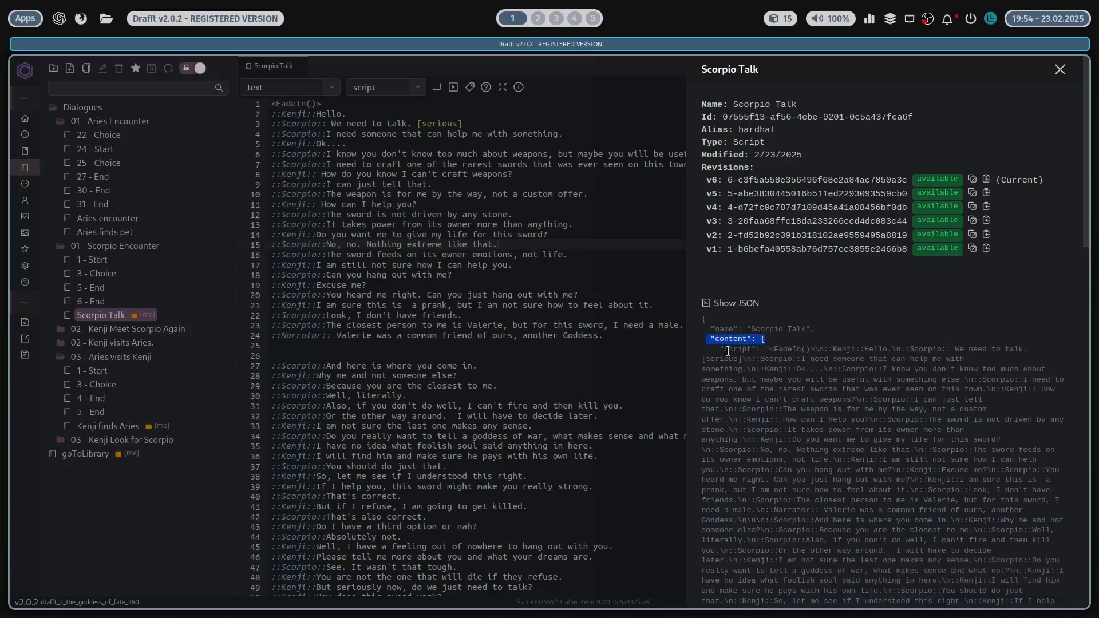
left_click(735, 331)
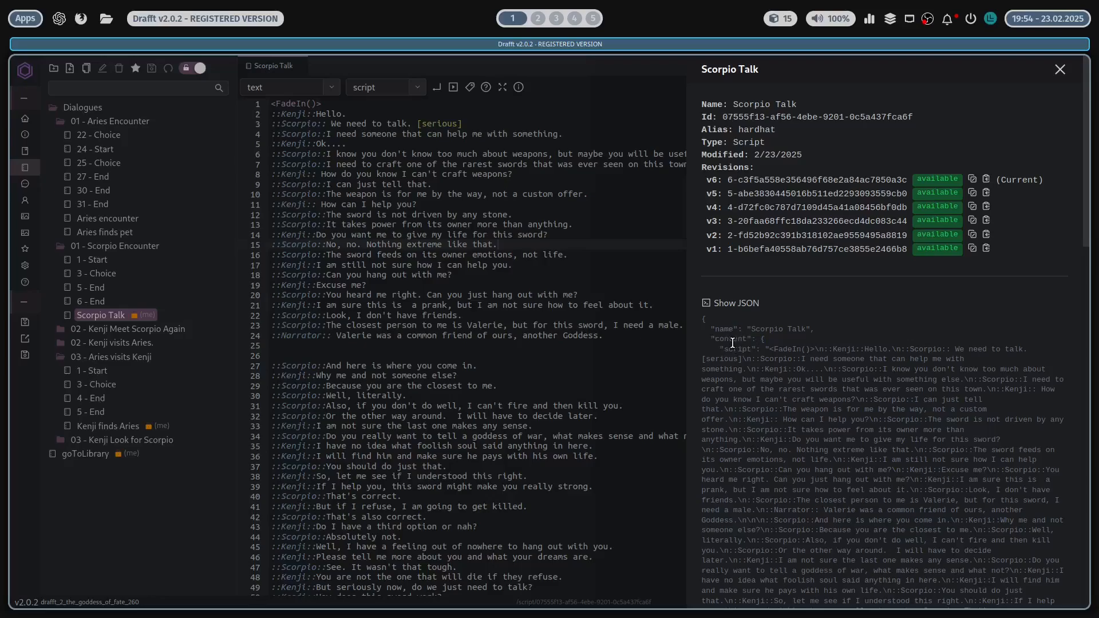
left_click(620, 289)
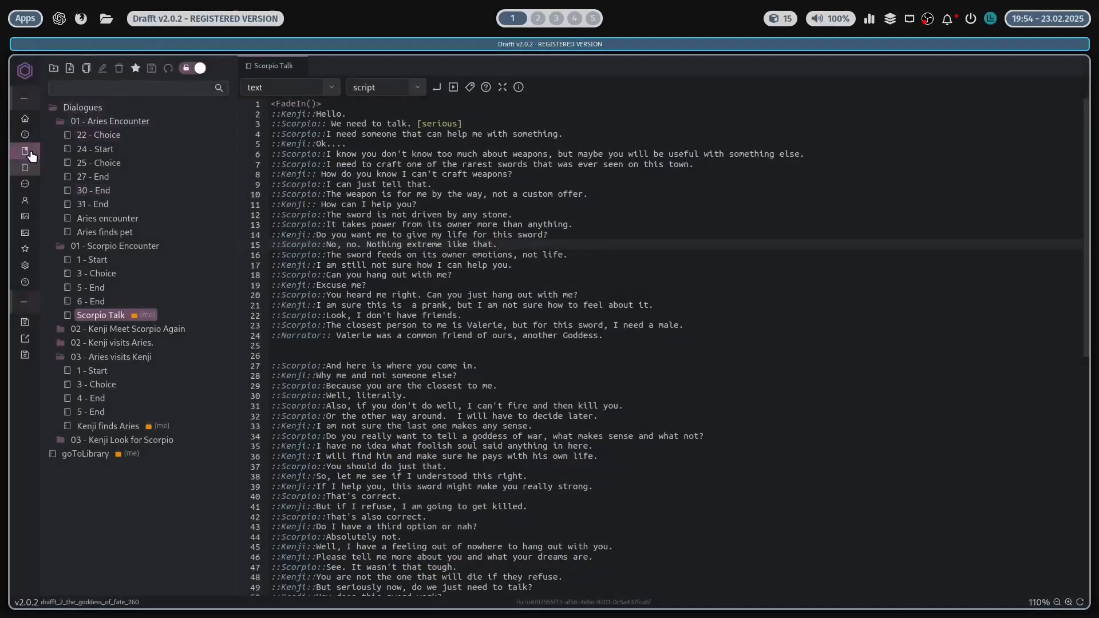
Step: Lock the game design document The summary for editing and view its JSON in the document information
left_click(26, 153)
left_click(92, 121)
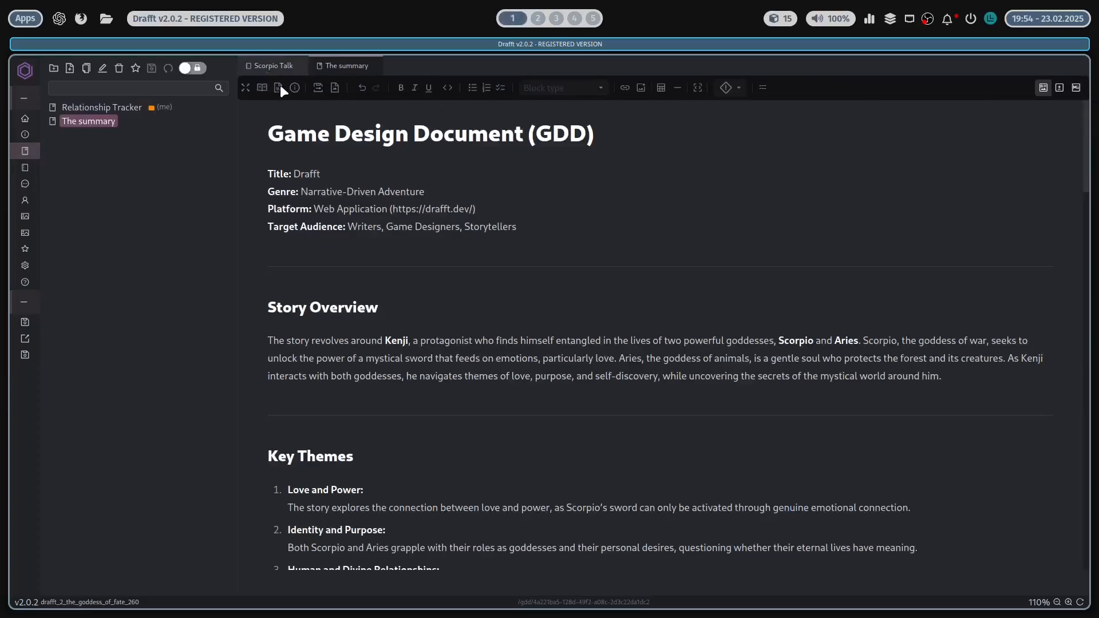
left_click(193, 68)
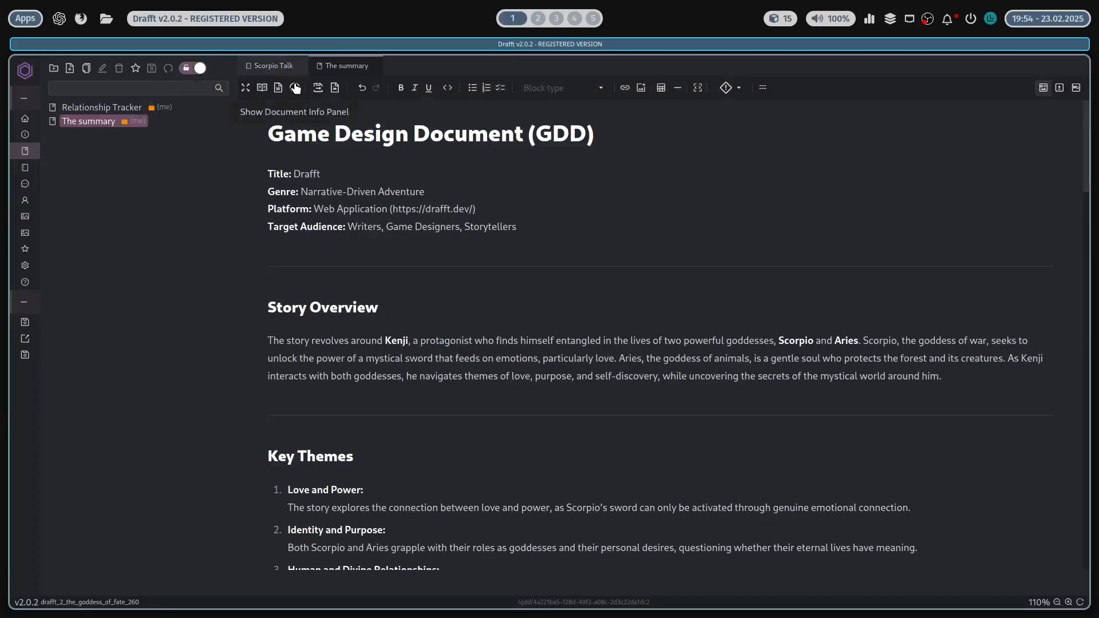
left_click(295, 88)
left_click(733, 247)
left_click(751, 295)
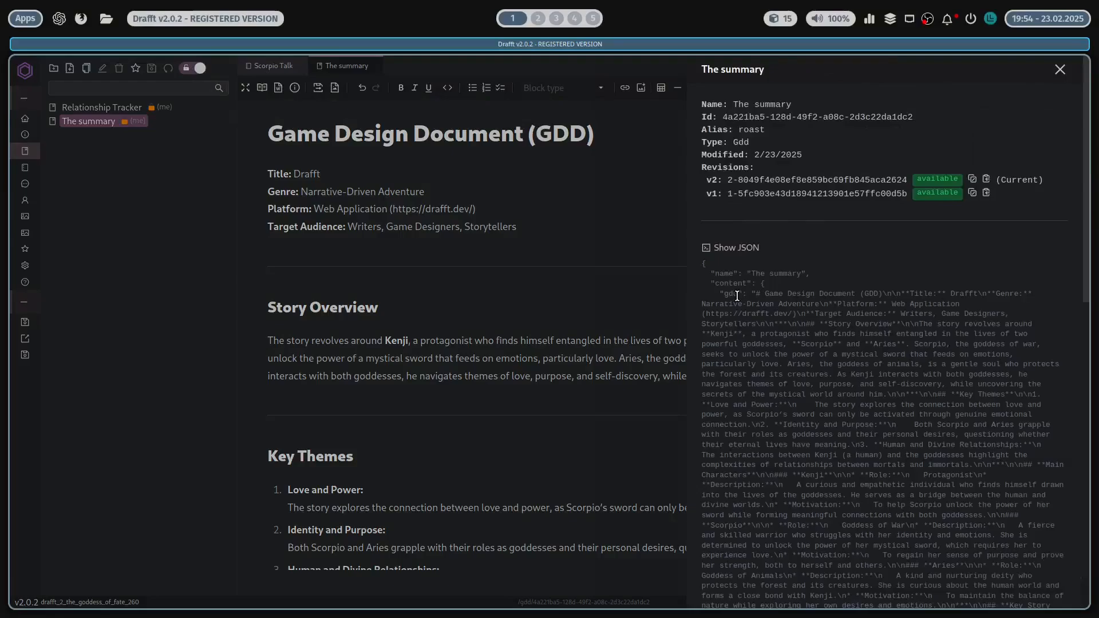
left_click(177, 246)
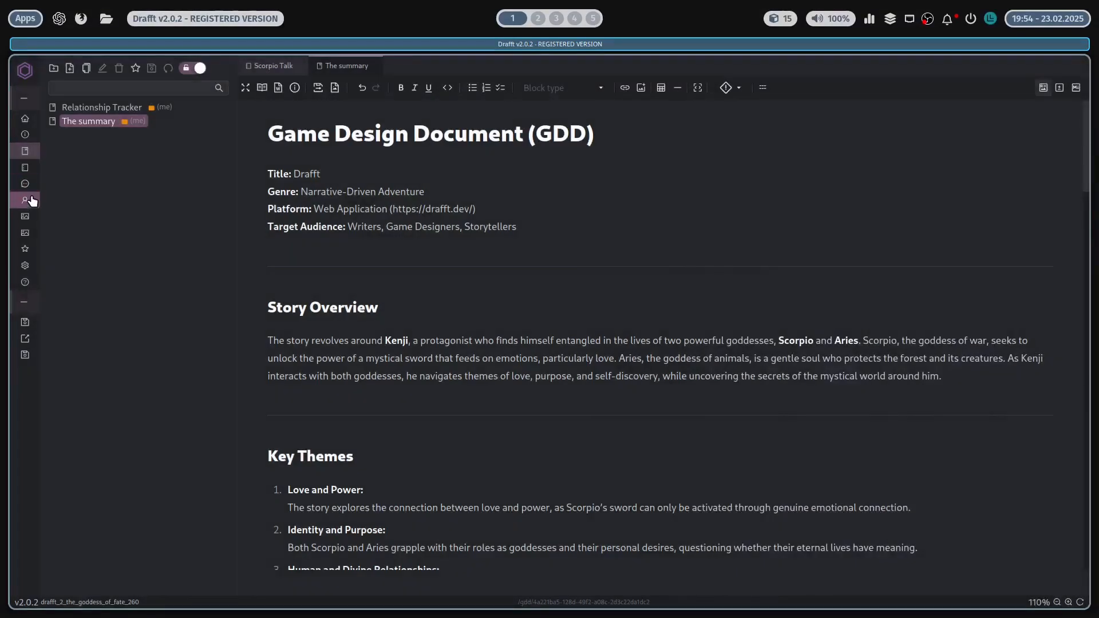
Step: Open the 01 - Scorpio Encounter dialogue in the Scorpio folder and view its revisions and JSON in the document information
left_click(24, 184)
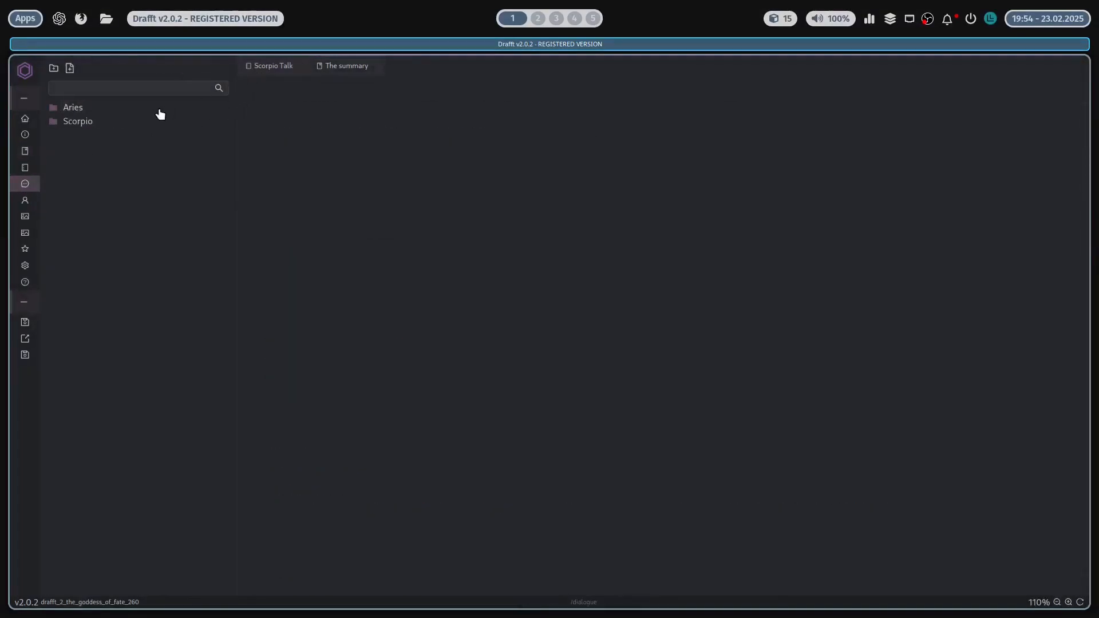
left_click(274, 66)
left_click(28, 185)
left_click(84, 123)
left_click(83, 136)
left_click(745, 93)
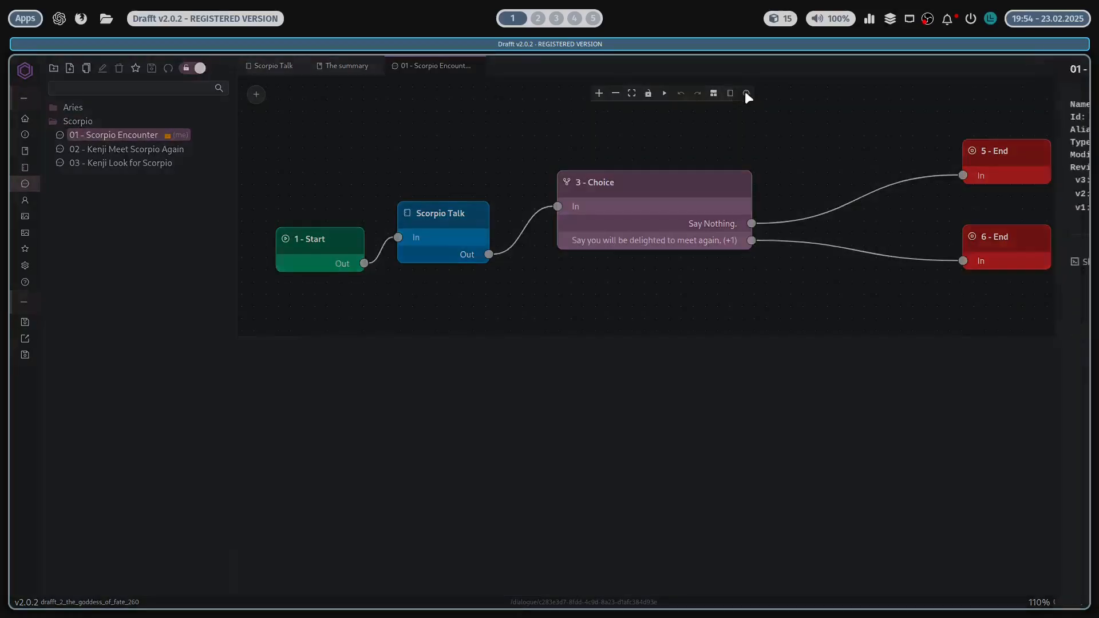
left_click(735, 262)
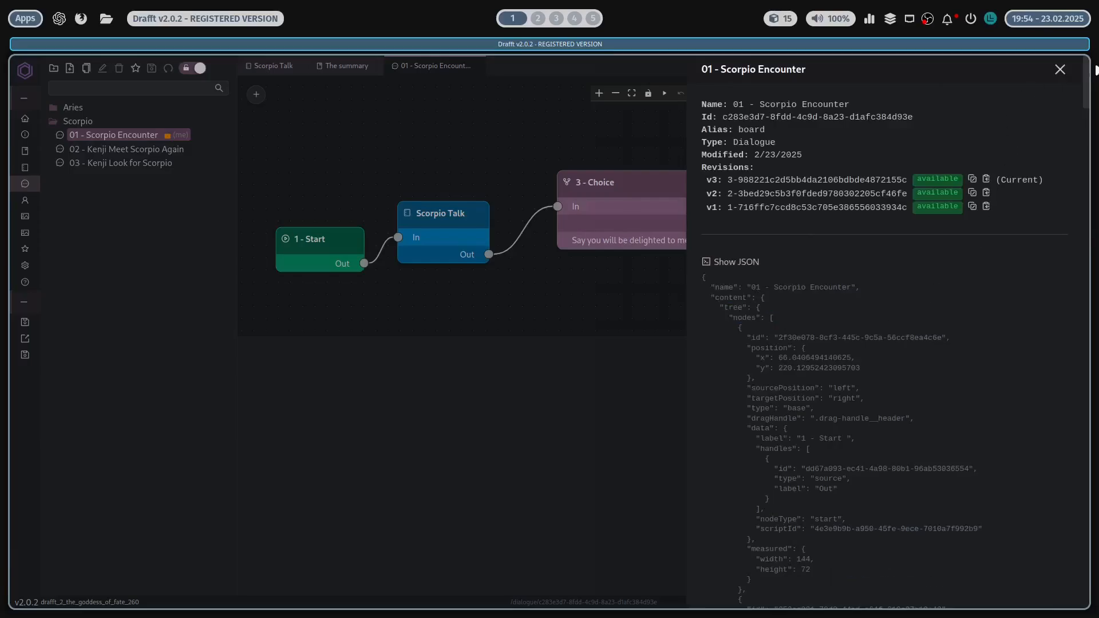
left_click(1061, 69)
Step: Open the Aries actor and look through its properties, expressions and bio
left_click(25, 200)
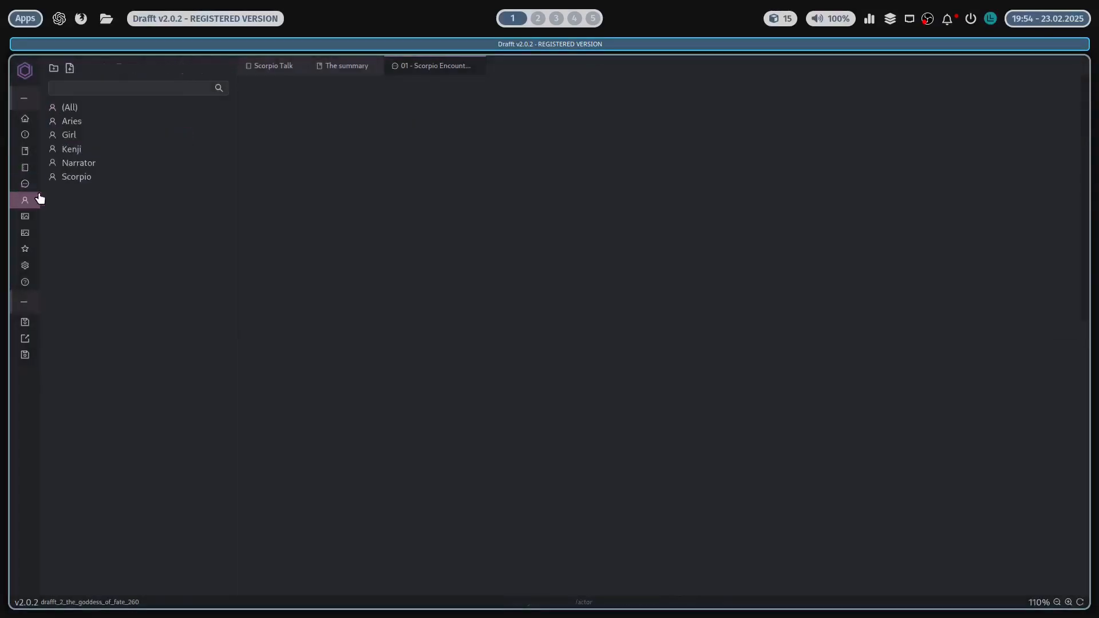
left_click(72, 122)
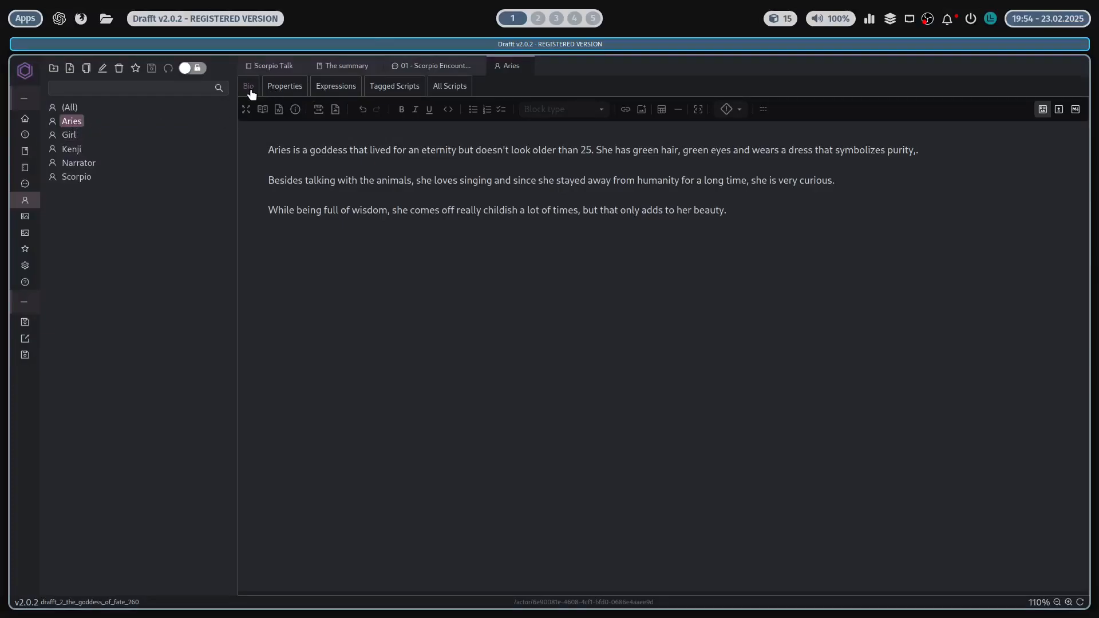
left_click(284, 93)
left_click(352, 89)
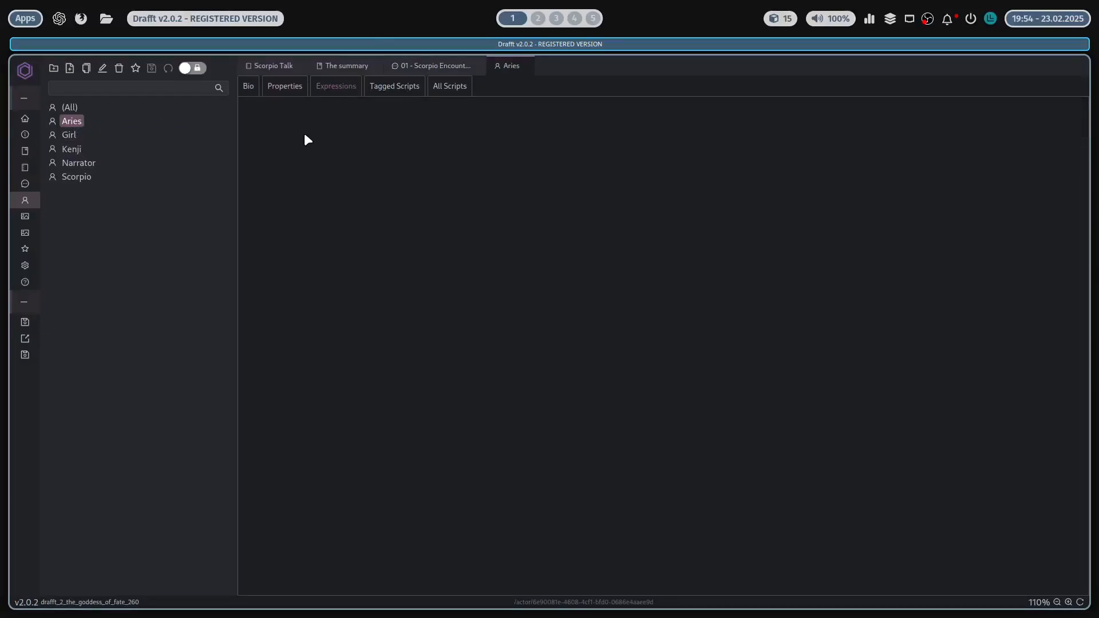
left_click(251, 89)
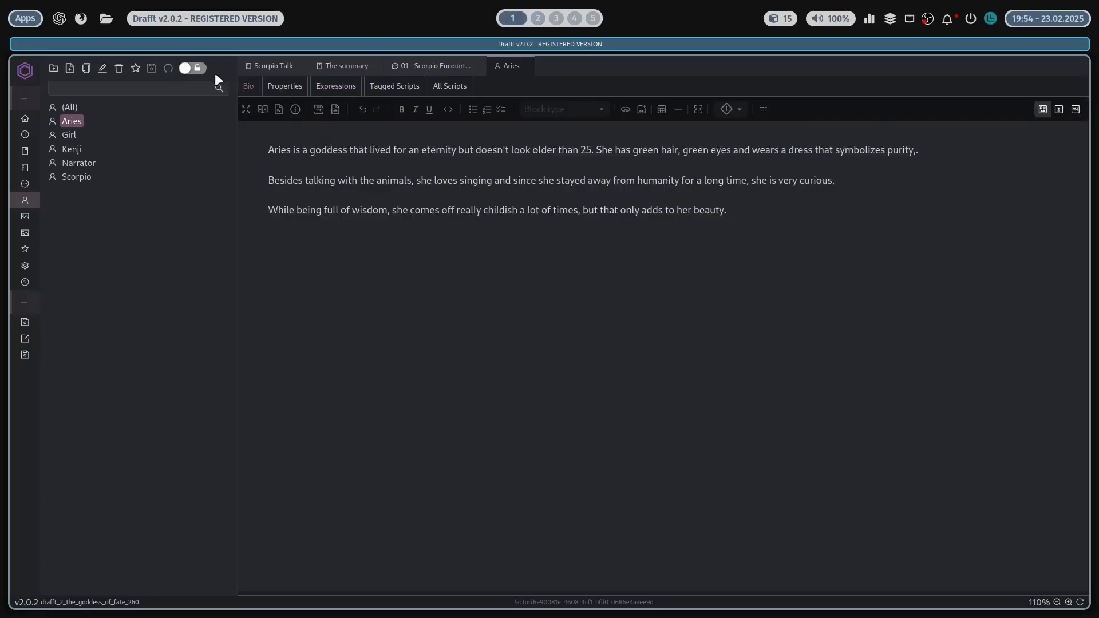
Step: Lock the Aries actor for editing and show its JSON in the document information
left_click(195, 68)
left_click(295, 108)
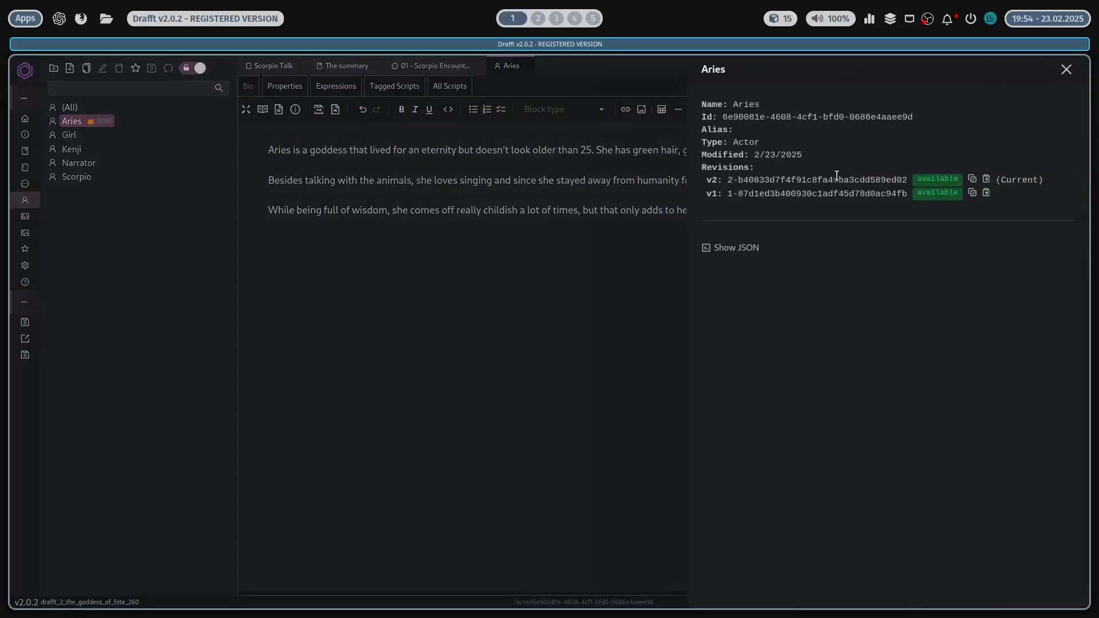
left_click(985, 182)
left_click(731, 247)
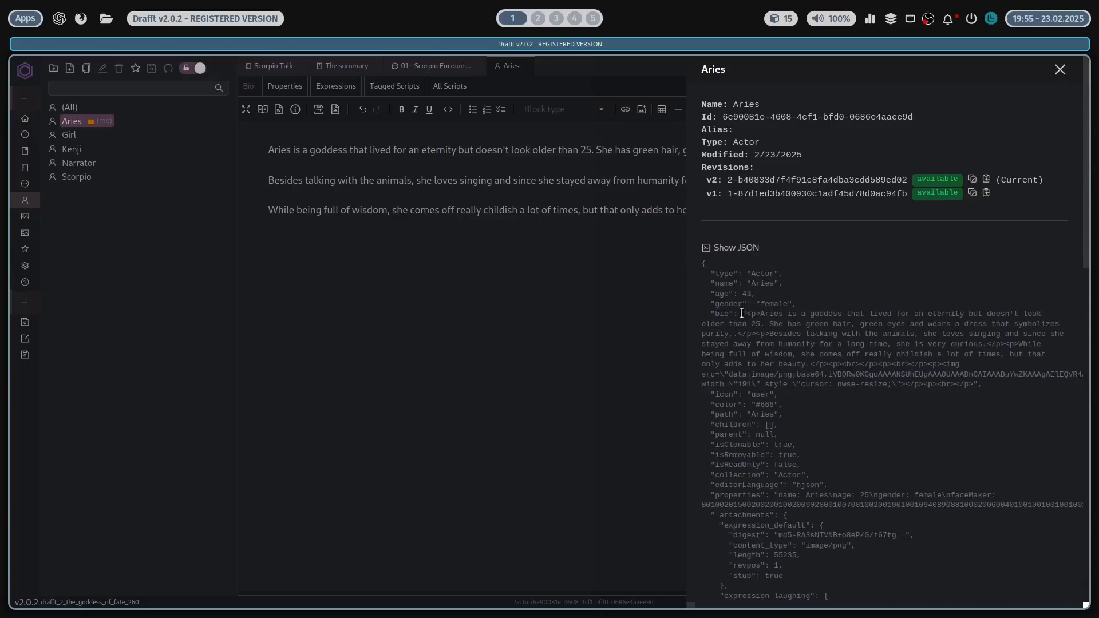
Step: Examine the bio, content, expressions and properties entries in the Aries actor's JSON, and close the document information
left_click_drag(746, 315, 1001, 375)
double_click(716, 314)
left_click(710, 315)
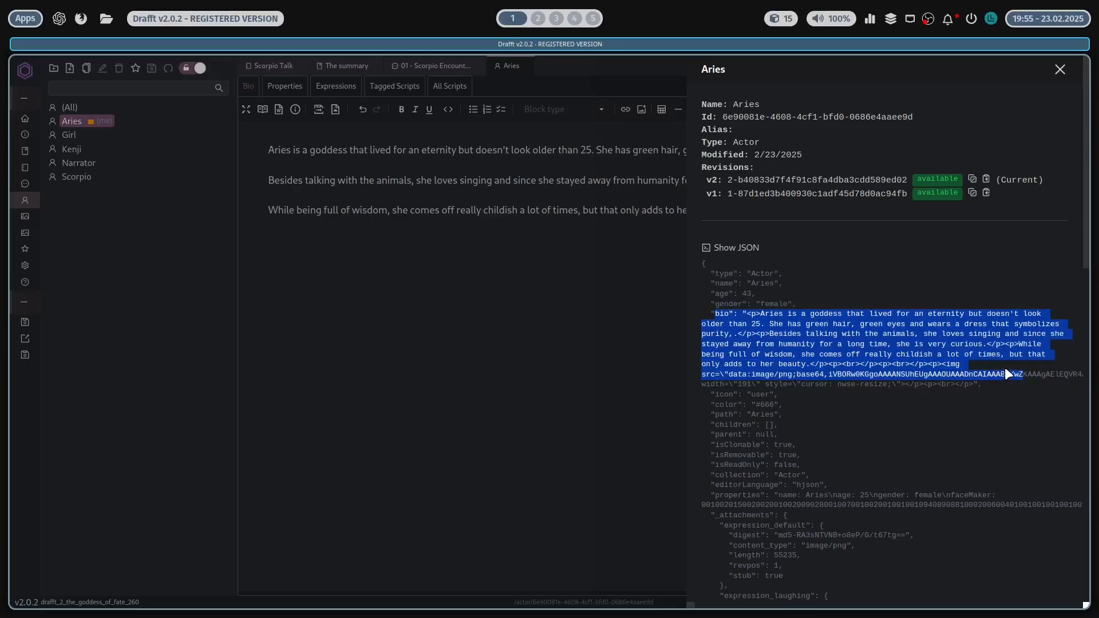
scroll(898, 387, "down", 2)
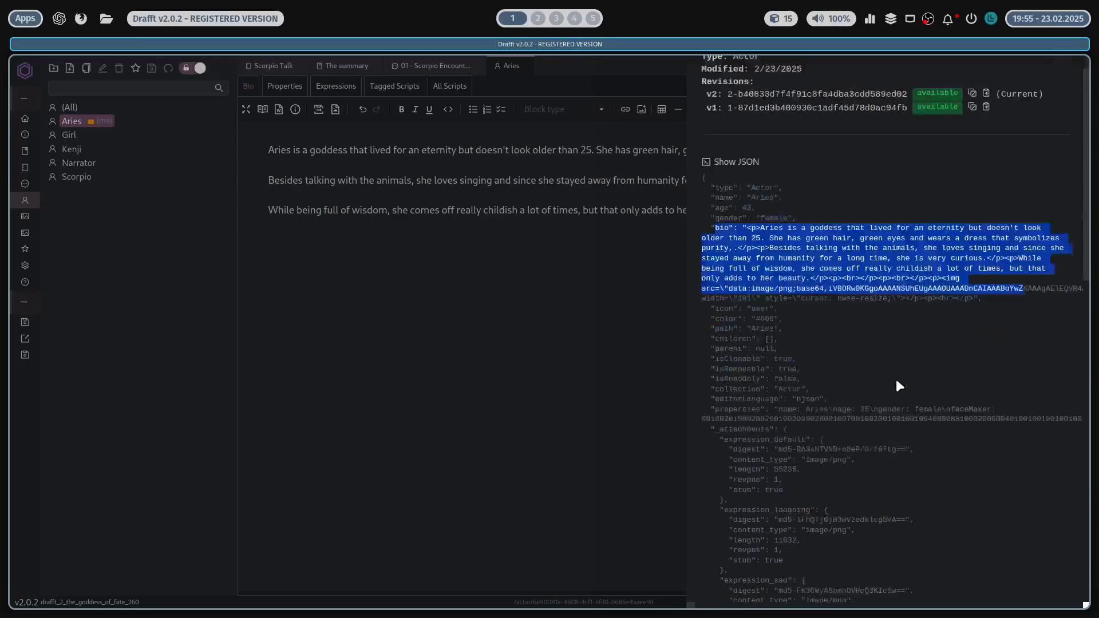
scroll(881, 392, "down", 15)
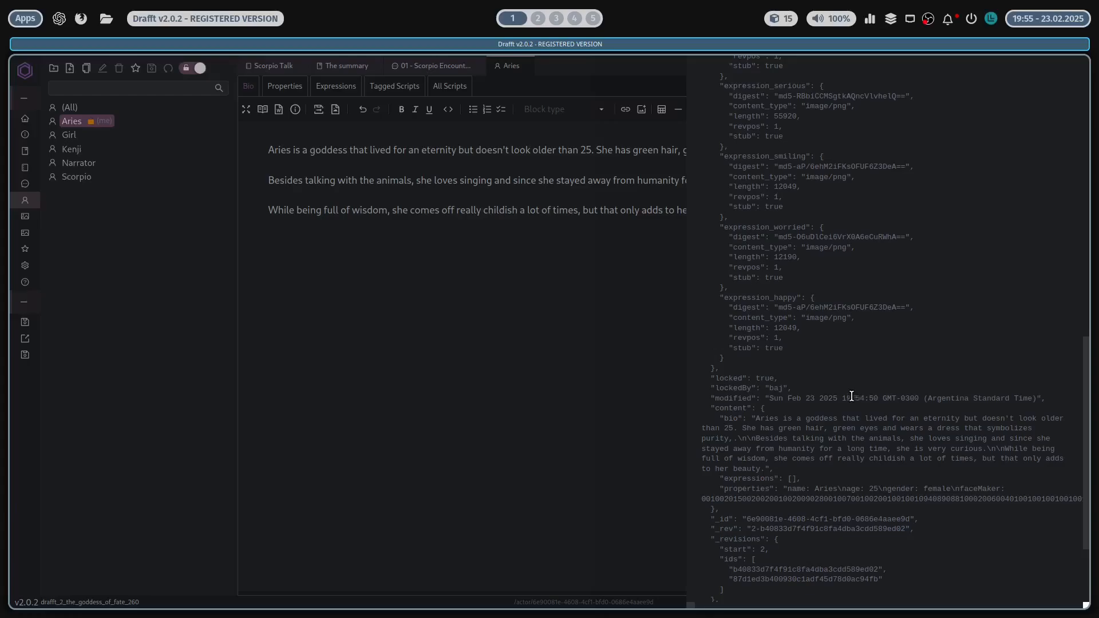
double_click(714, 408)
left_click(739, 420)
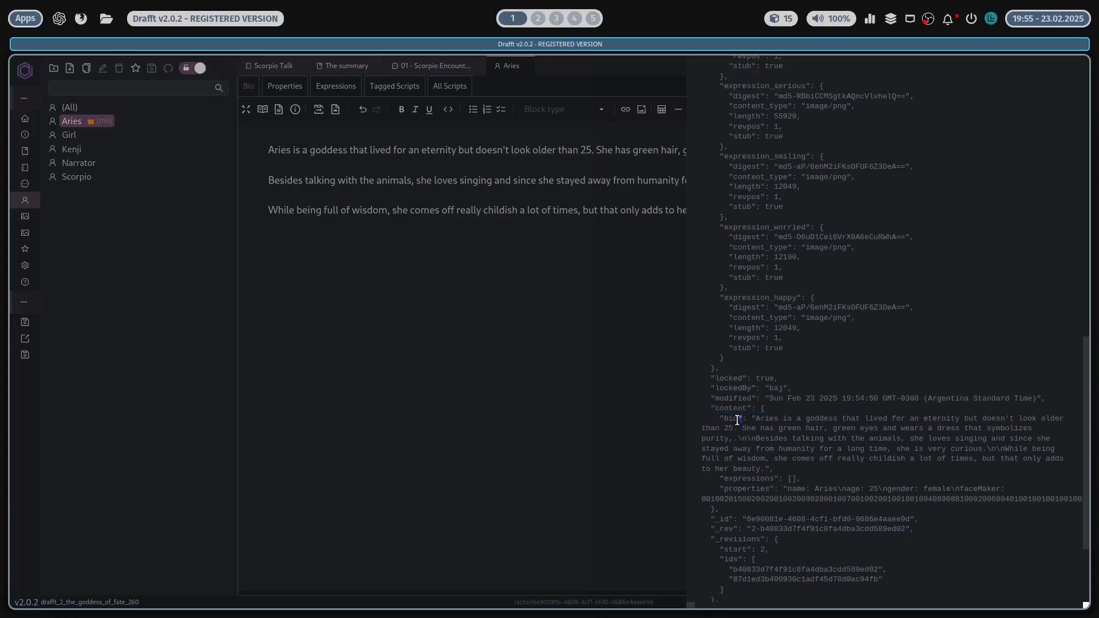
double_click(755, 482)
double_click(749, 488)
scroll(739, 540, "down", 5)
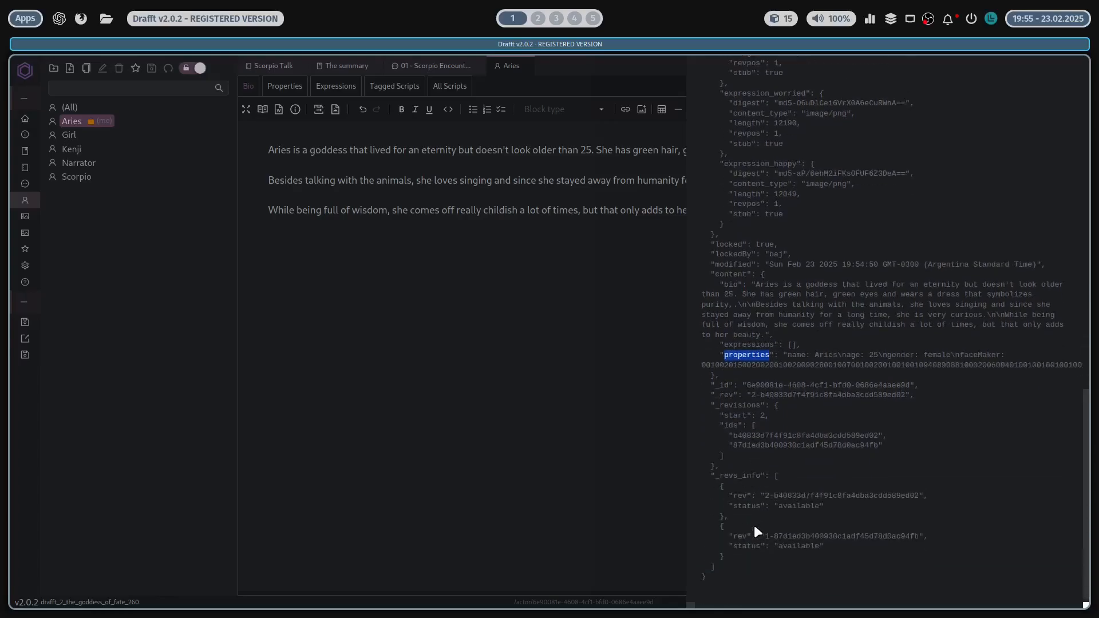
left_click(493, 271)
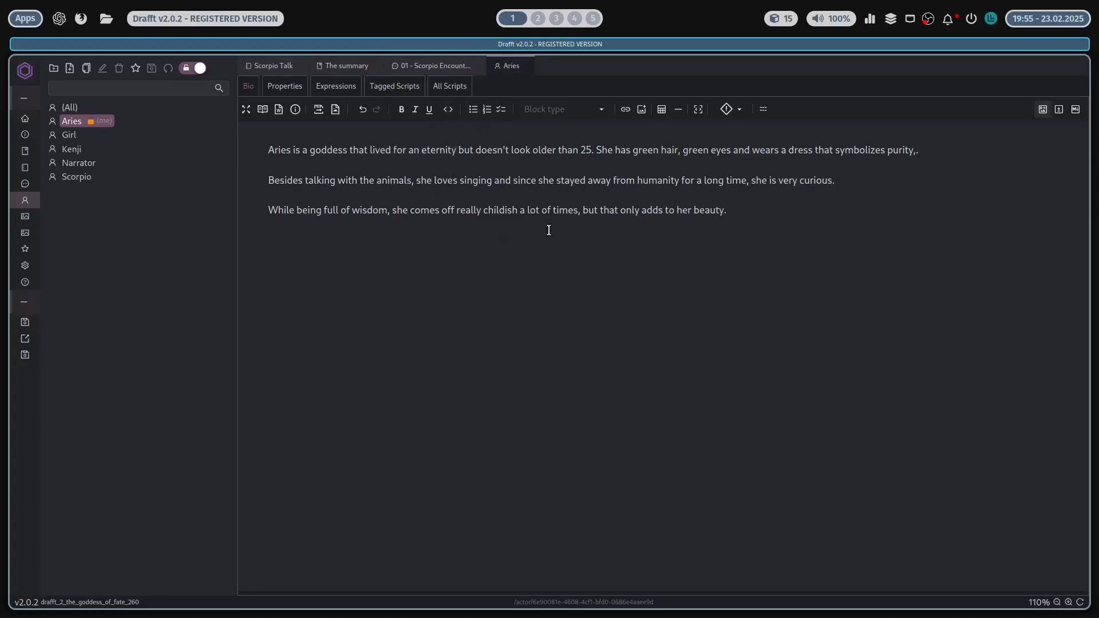
Step: Try out editing the Aries actor's bio and properties with stray text, and undo each change
left_click(290, 146)
type("s")
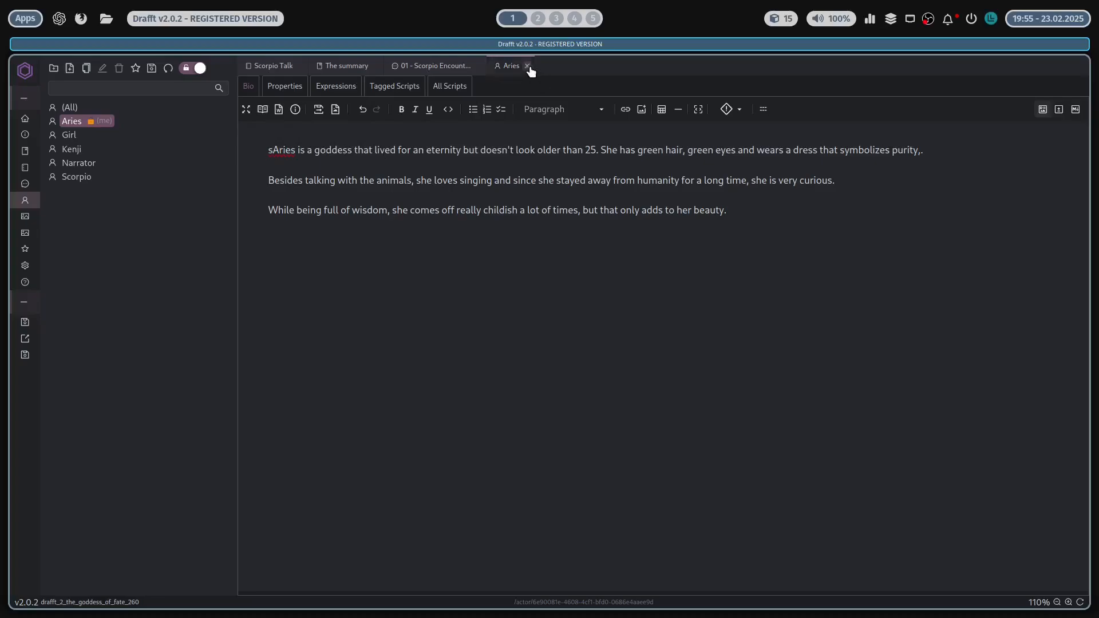
key("ctrl+z")
left_click(283, 92)
left_click(302, 145)
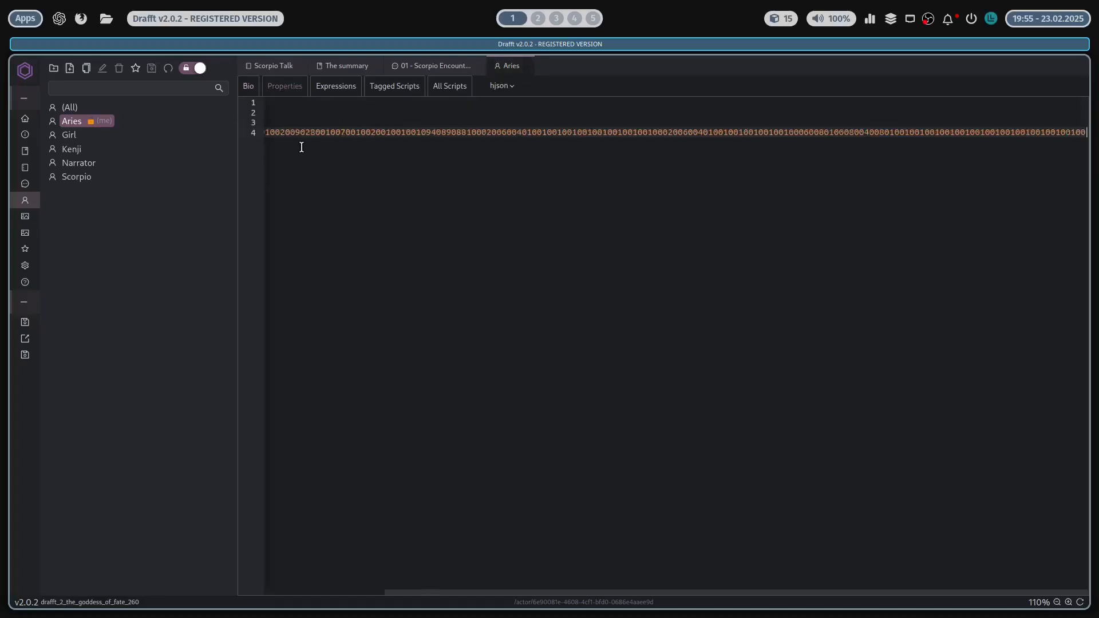
key("Return")
type("ss")
key("ctrl+z")
Step: View the Aries actor's expressions and tagged scripts, and return to its properties
left_click(337, 87)
left_click(410, 90)
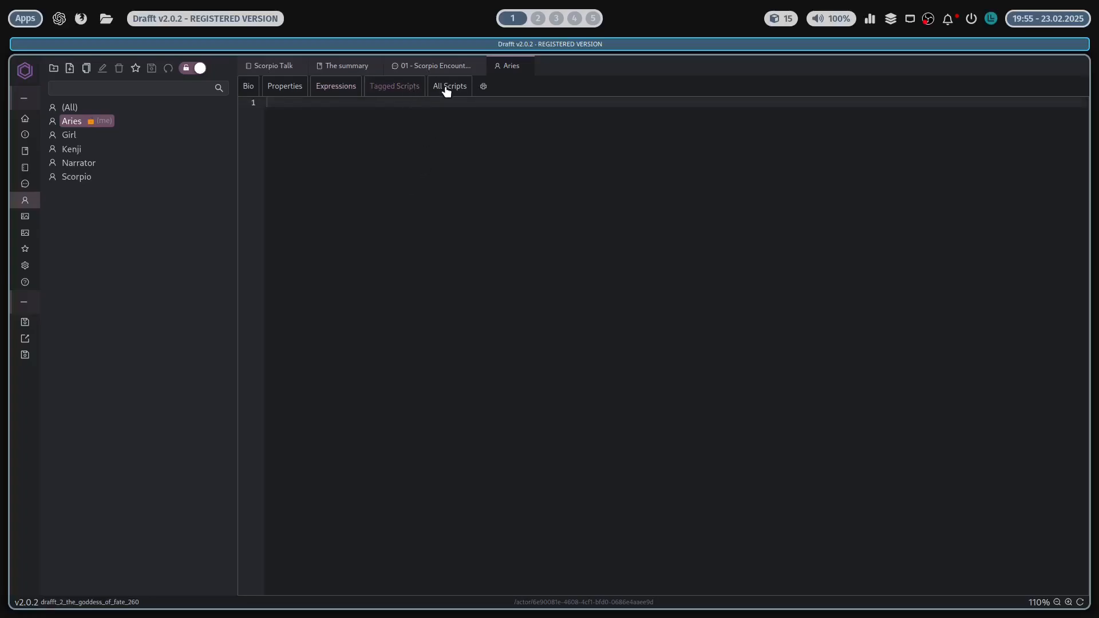
left_click(290, 92)
left_click(389, 147)
Step: Add an expression named ss to the Aries actor using the image gdd-04.png, and open the project's attachments list
left_click(336, 87)
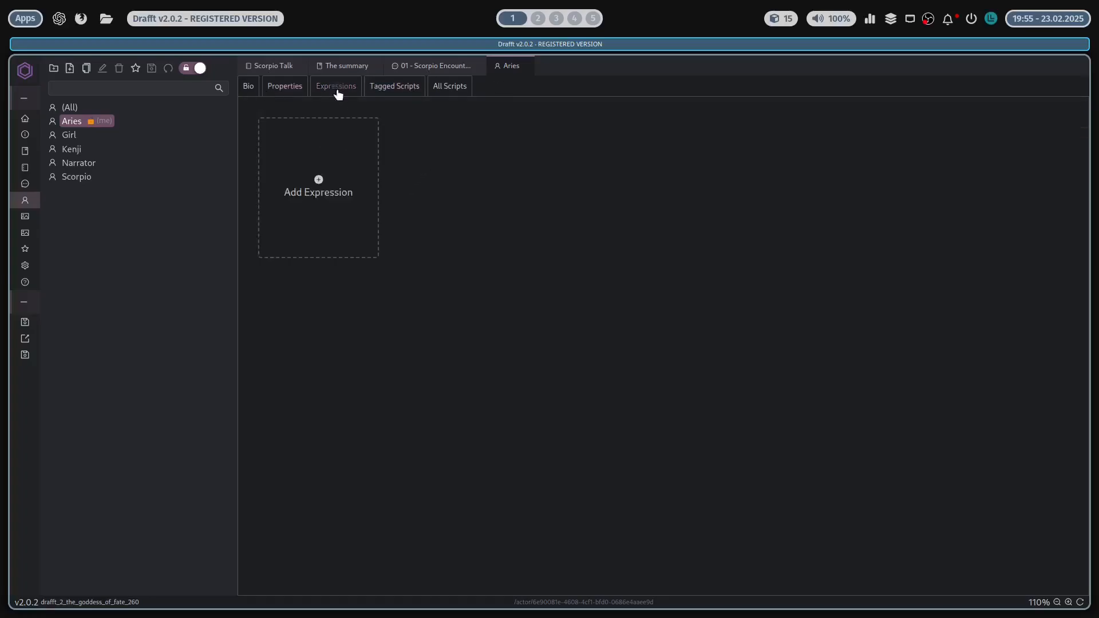
left_click(368, 166)
type("as")
left_click(631, 363)
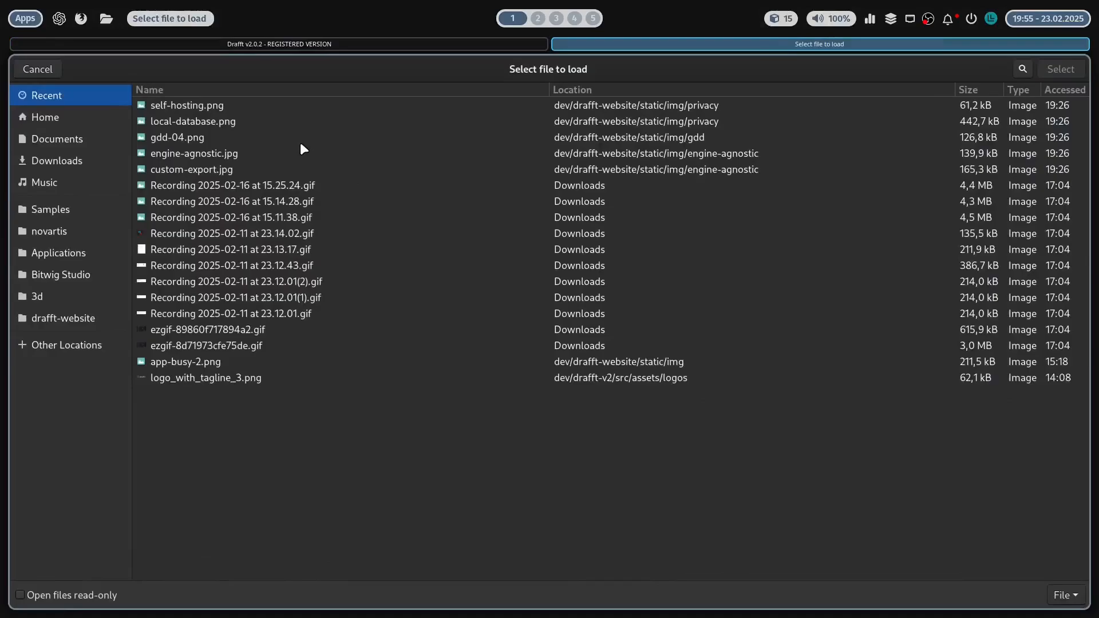
double_click(300, 141)
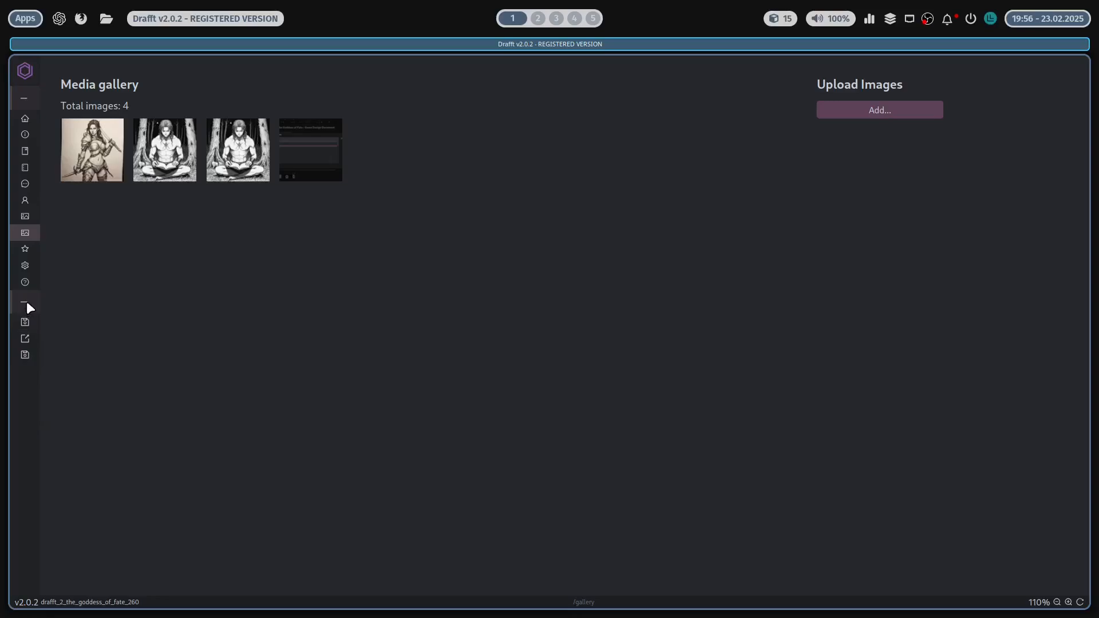
left_click(25, 216)
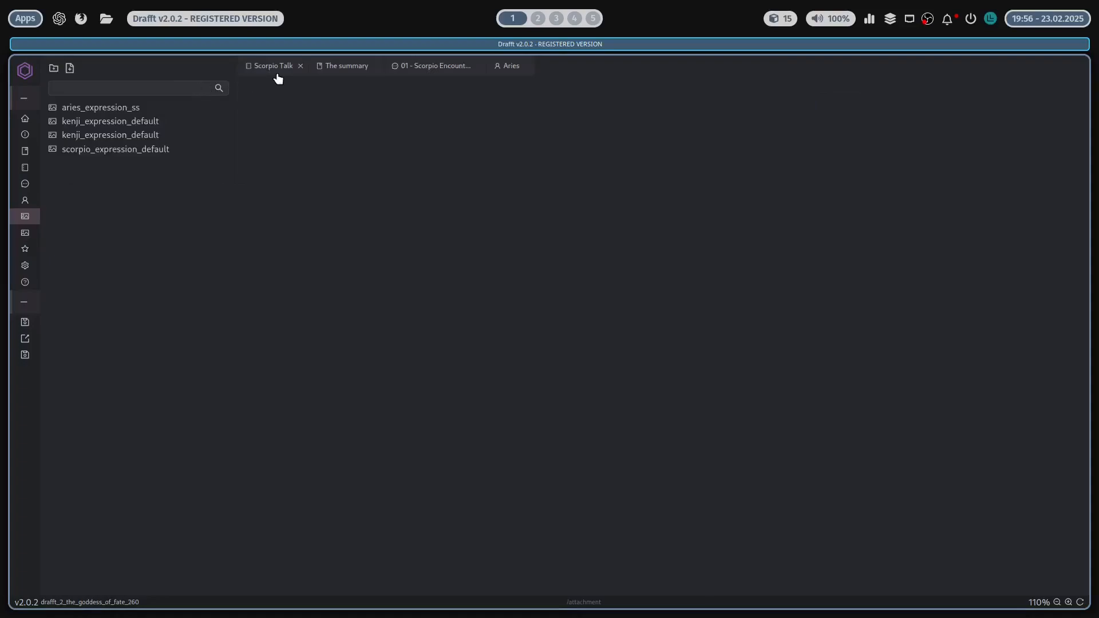
Step: View the attachments aries_expression_ss, both kenji_expression_default images and scorpio_expression_default, each in its own tab
left_click(120, 108)
left_click(126, 120)
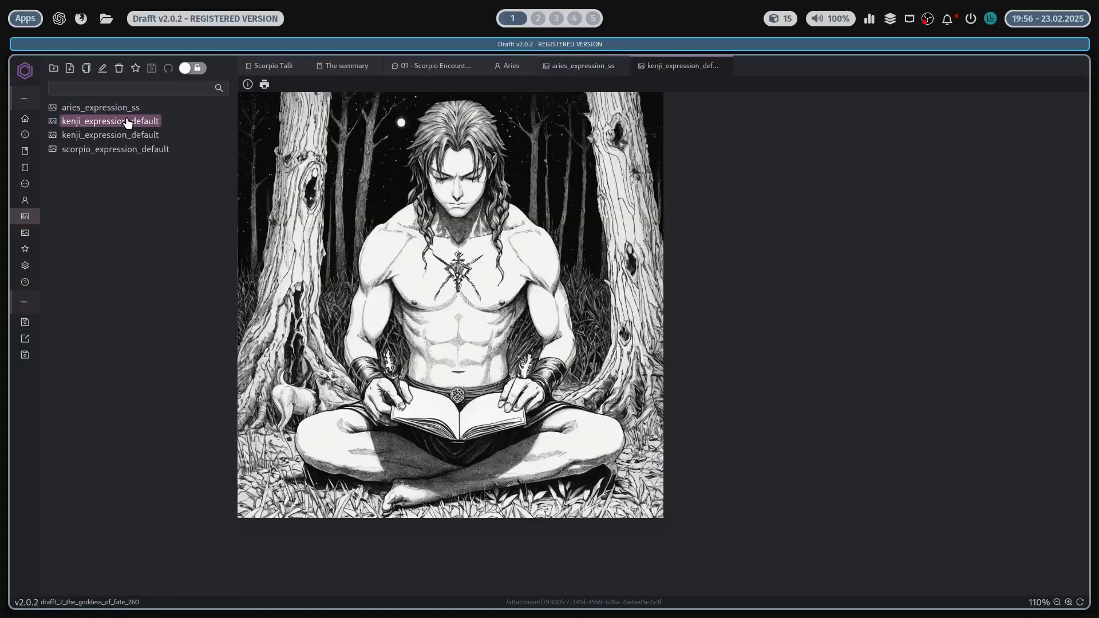
left_click(127, 135)
left_click(132, 157)
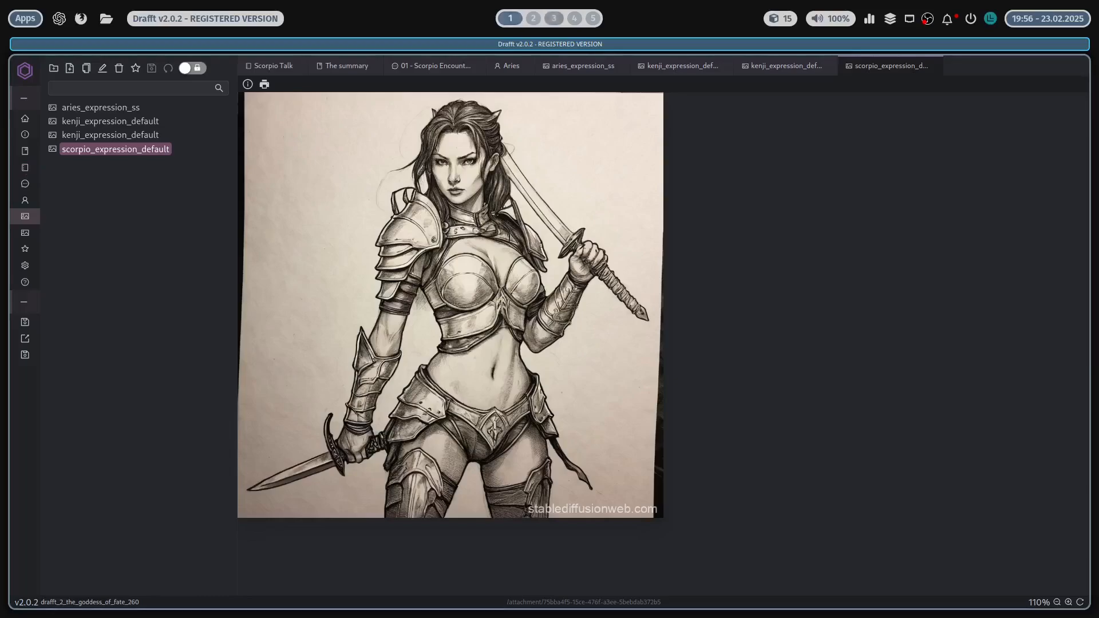
Step: Open the media gallery, view the scorpio_expression_default image at full size, and close the preview
left_click(25, 233)
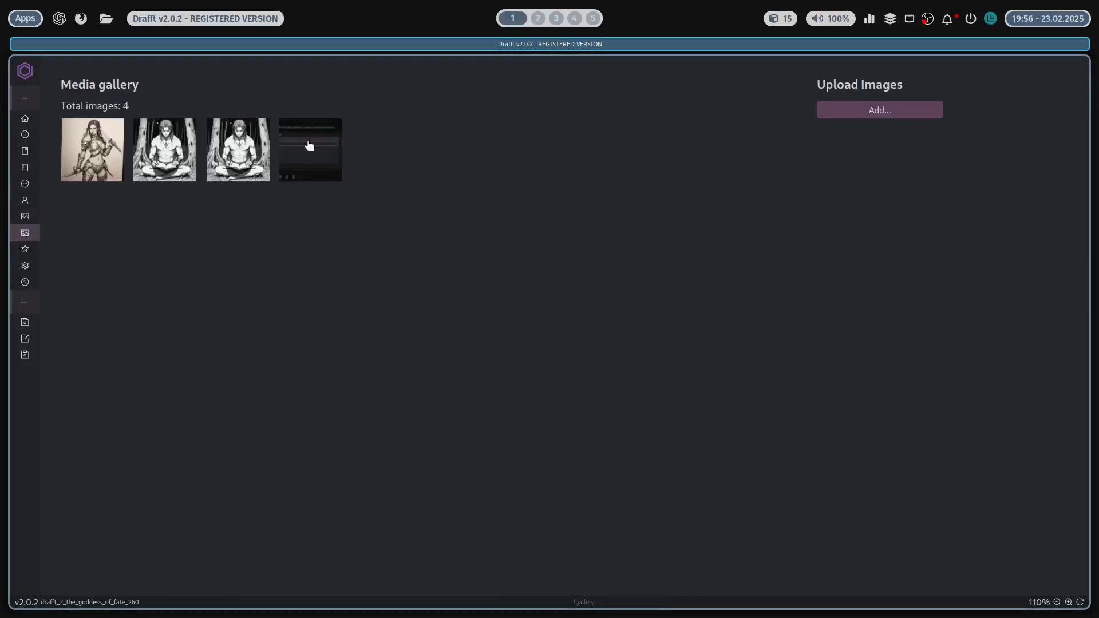
left_click(96, 163)
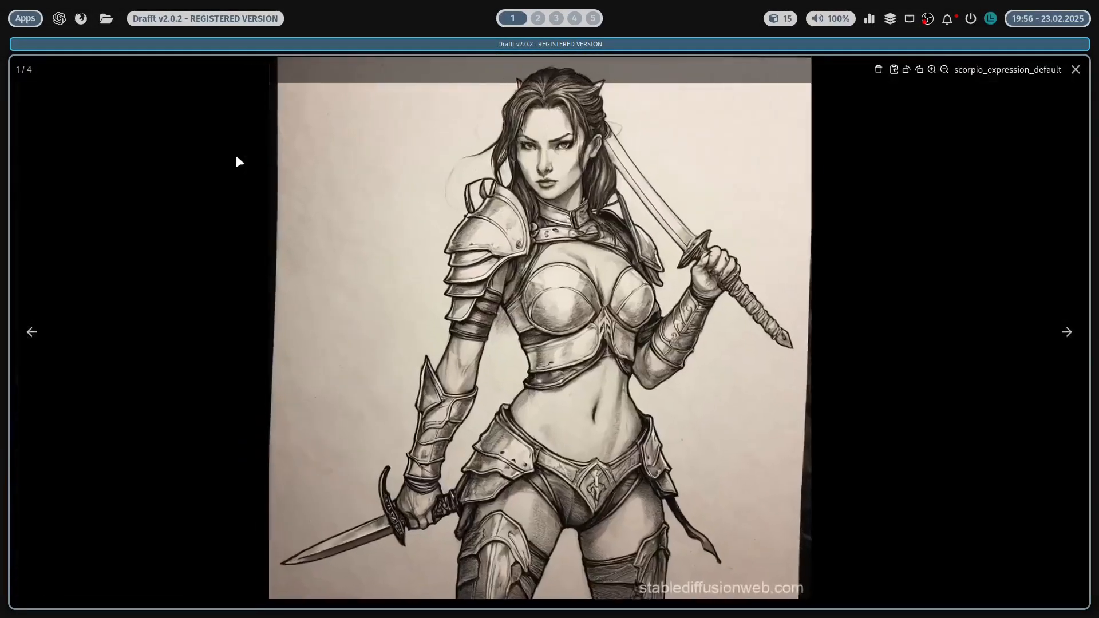
key("Escape")
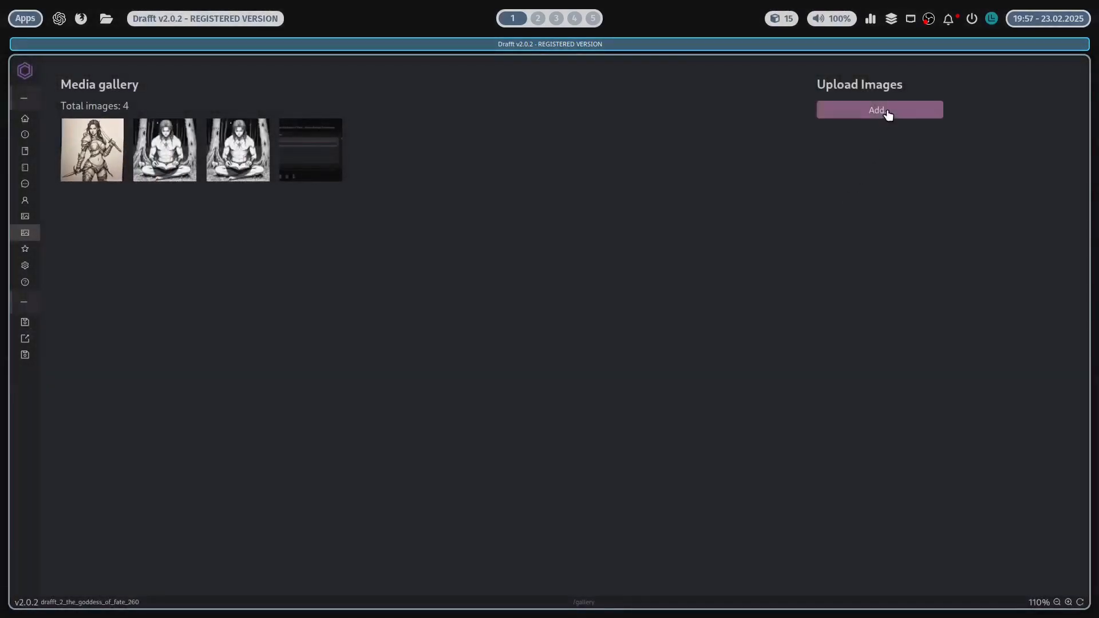
Step: Upload all seven recent image files to the media gallery, from self-hosting.png through logo_with_tagline_3.png
left_click(887, 112)
double_click(231, 154)
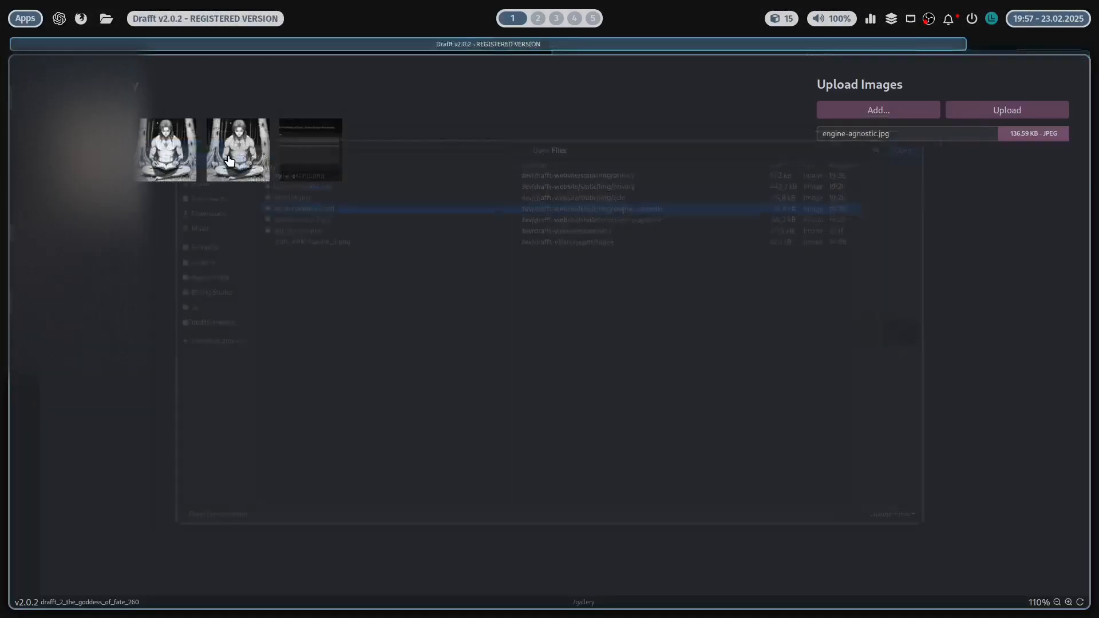
left_click(919, 110)
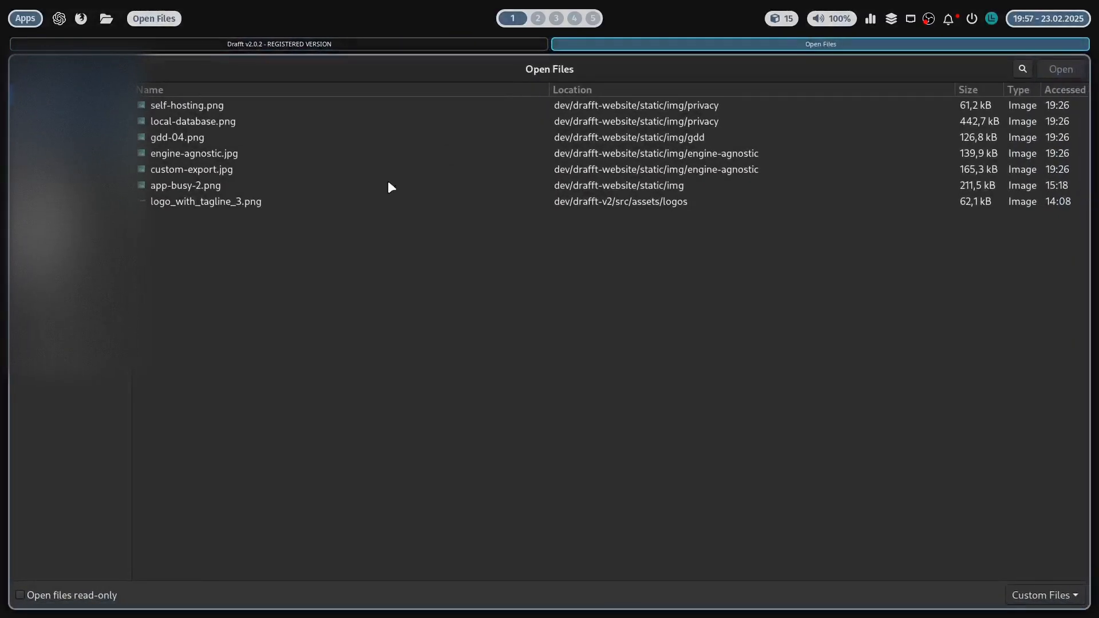
left_click(264, 106, "shift")
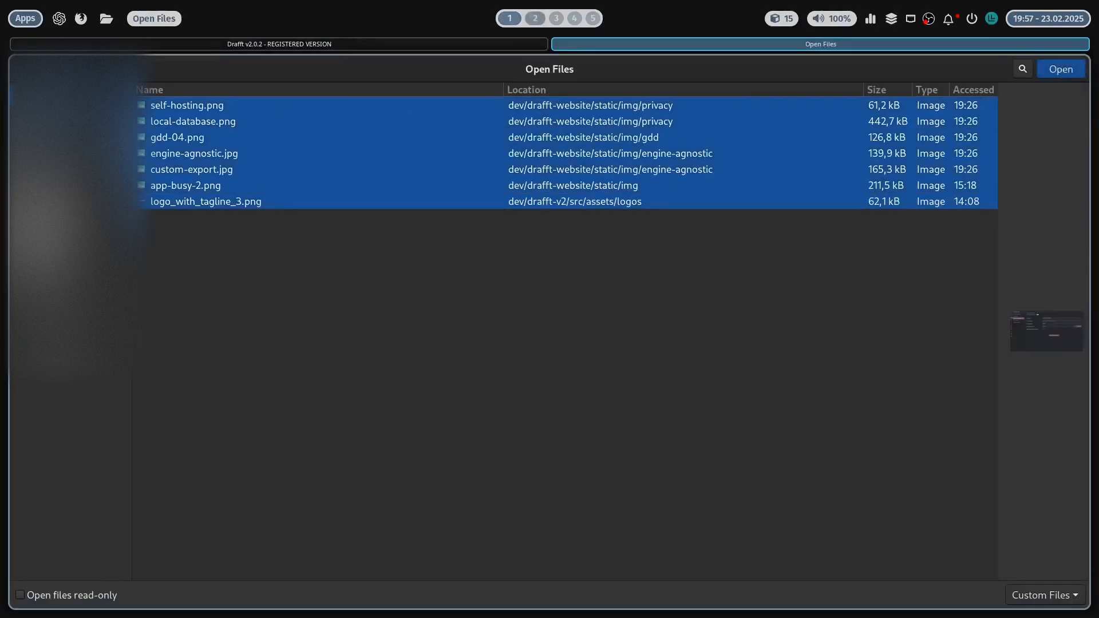
left_click(1060, 73)
left_click(999, 115)
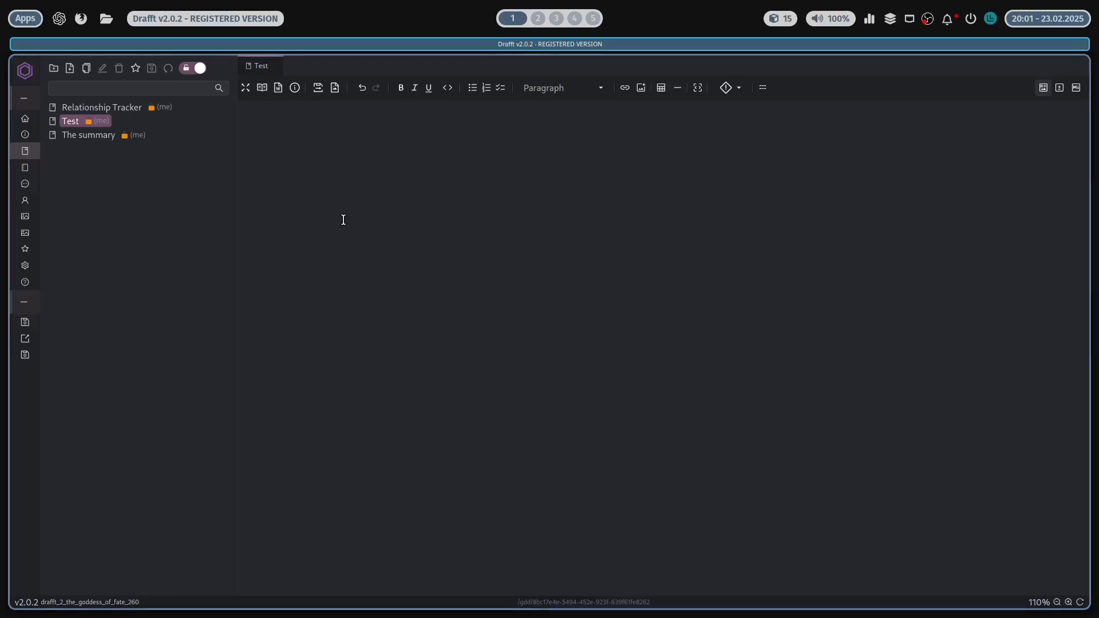
Step: Insert document references to Relationship Tracker and app-busy-2.png into the empty Test document
left_click(315, 139)
type("s")
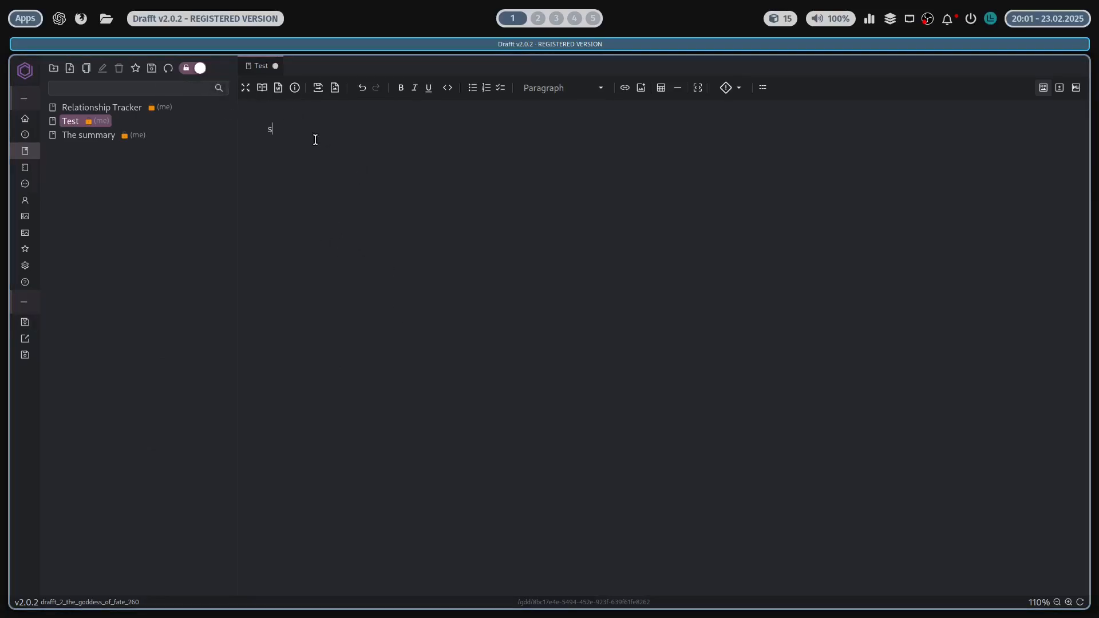
key("BackSpace")
left_click(318, 87)
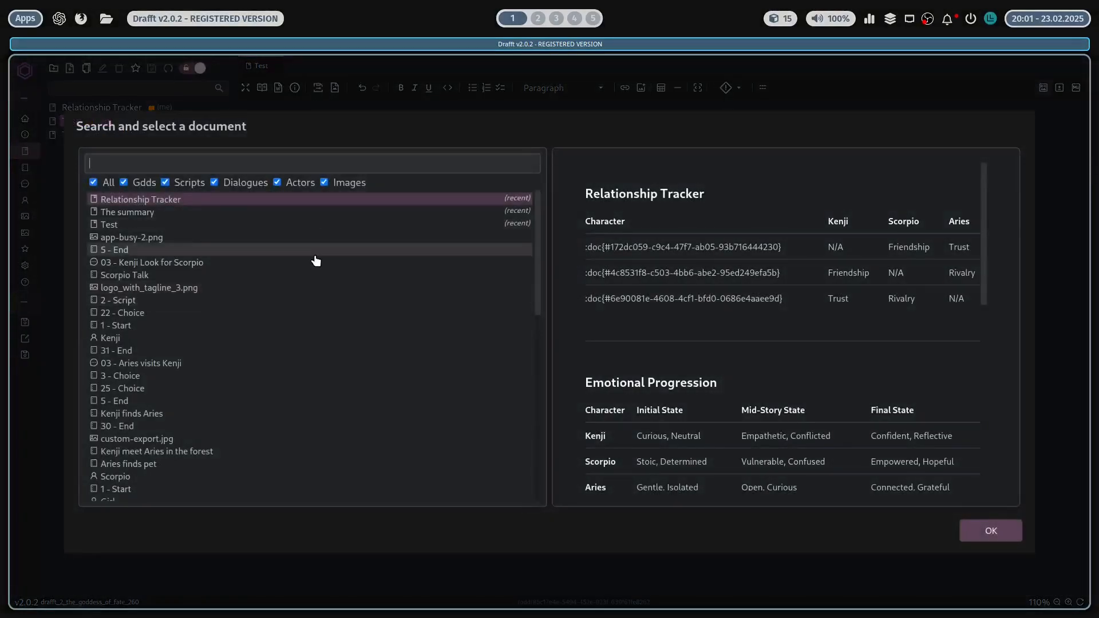
key("Return")
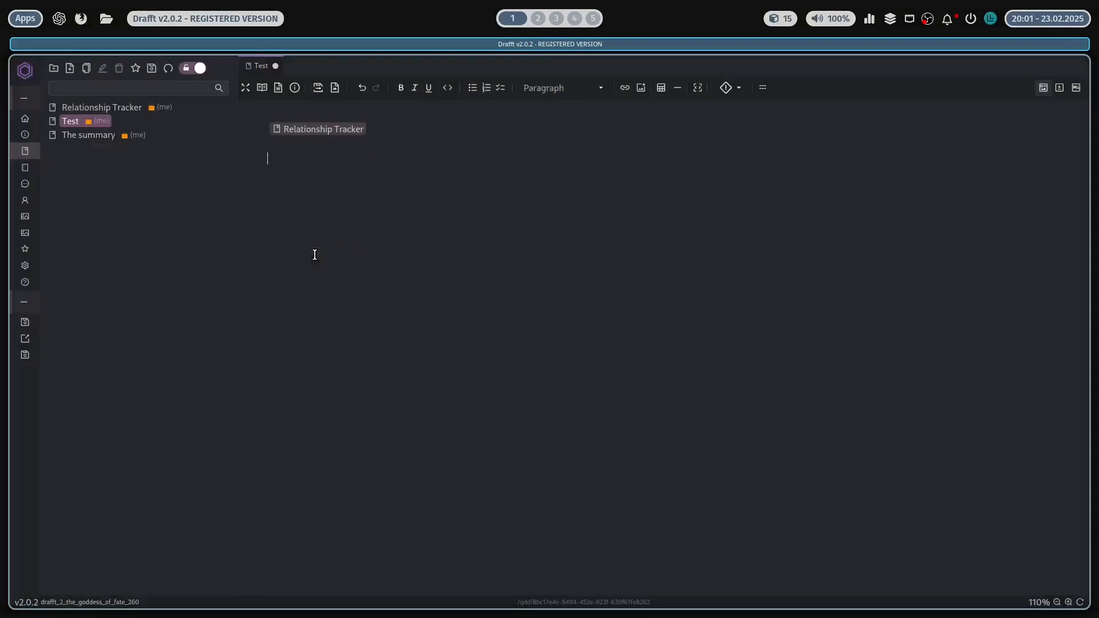
left_click(318, 86)
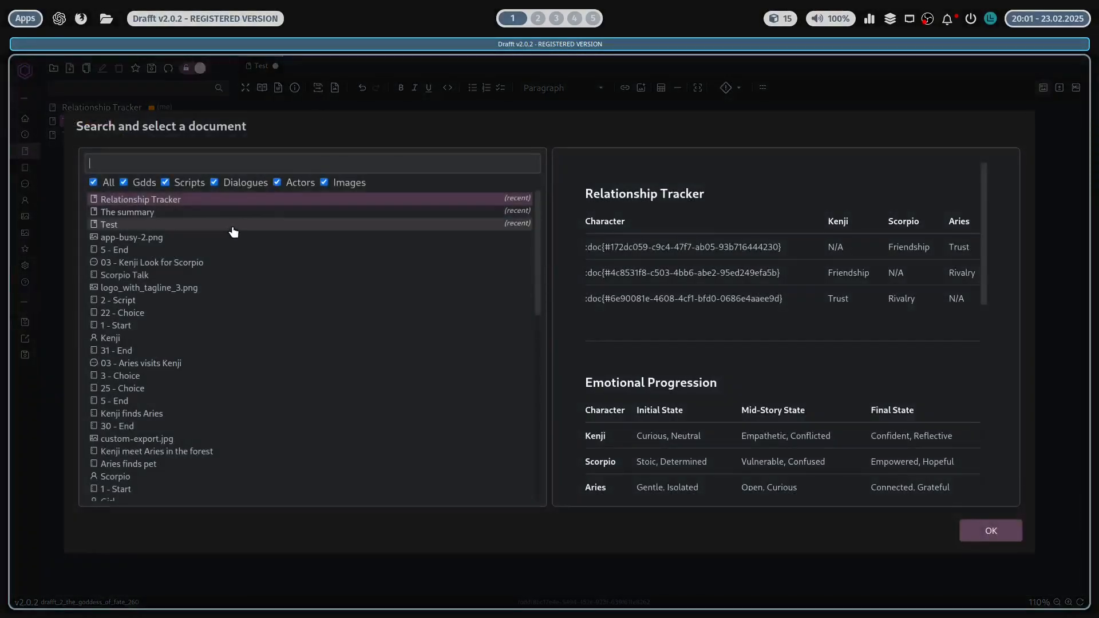
left_click(210, 237)
key("Return")
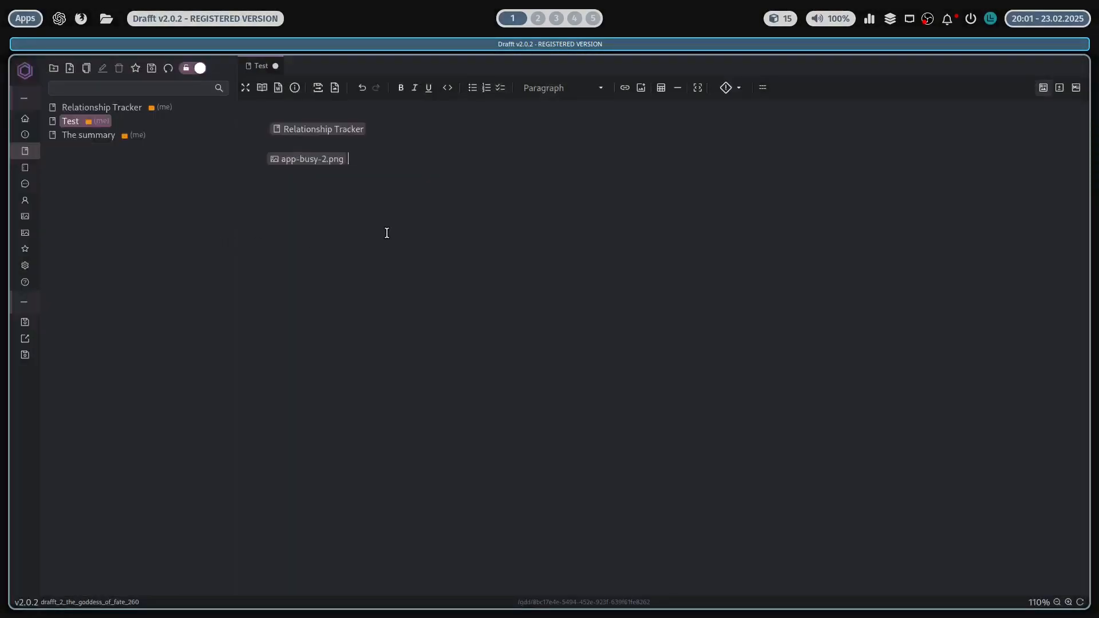
Step: Add references to the 2 - Script script and the Kenji actor below the existing ones in the Test document
left_click(319, 88)
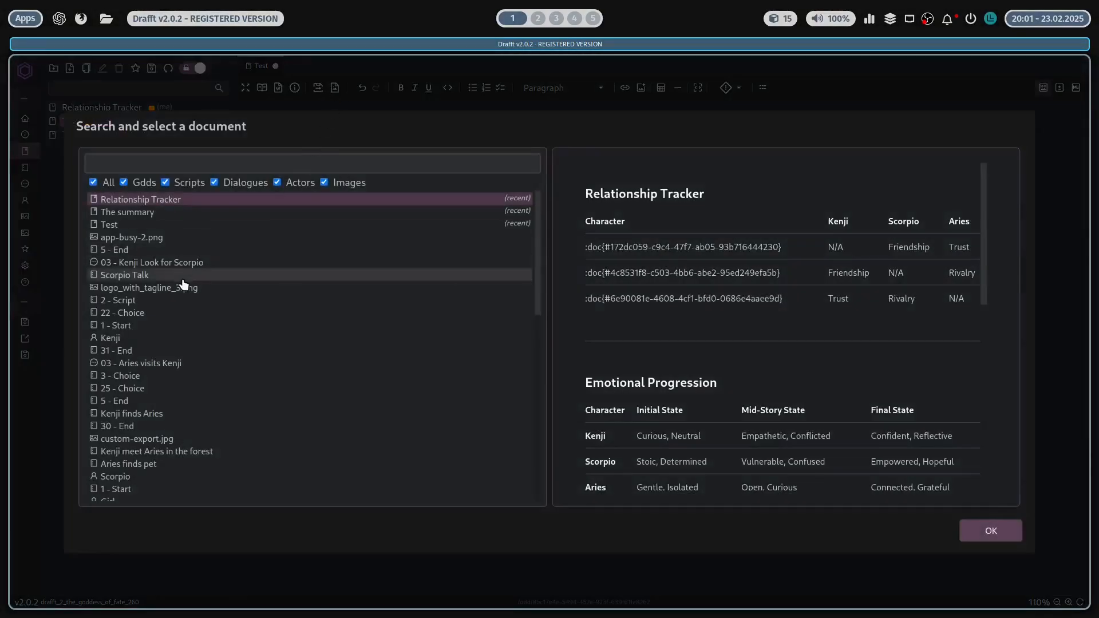
double_click(180, 300)
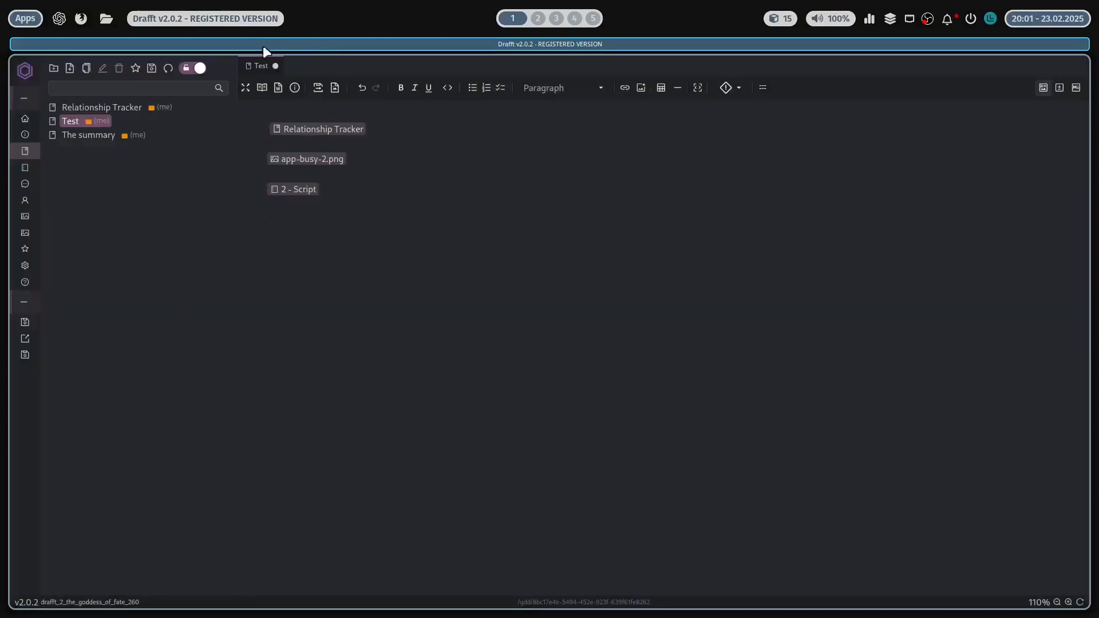
left_click(316, 87)
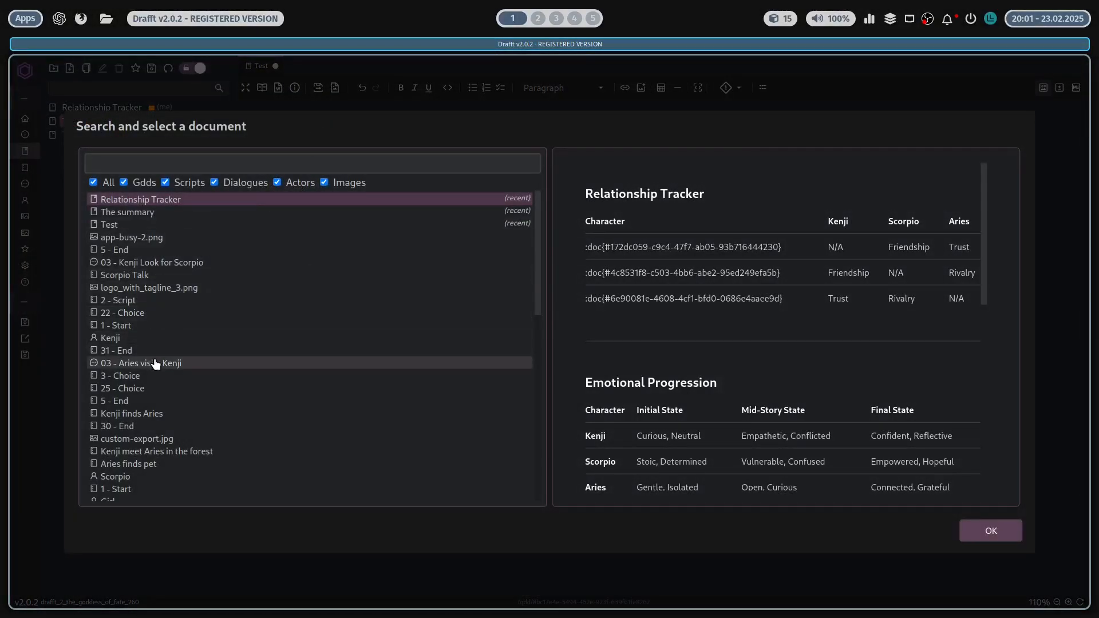
double_click(168, 342)
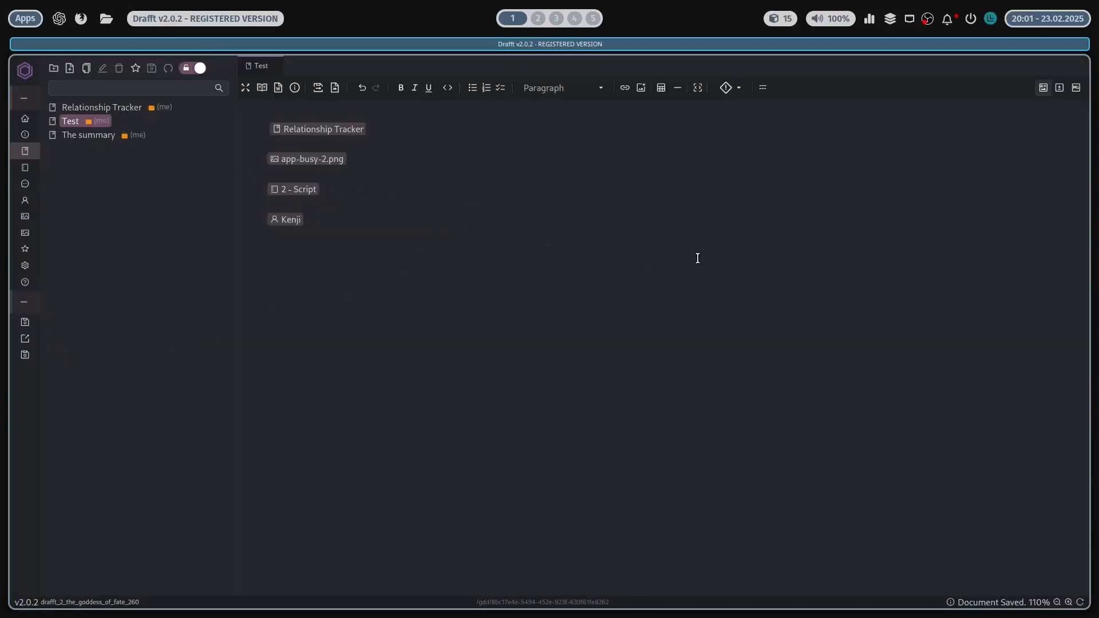
Step: Follow the Relationship Tracker reference, return to Test, and preview the image behind the app-busy-2.png reference
left_click(349, 131)
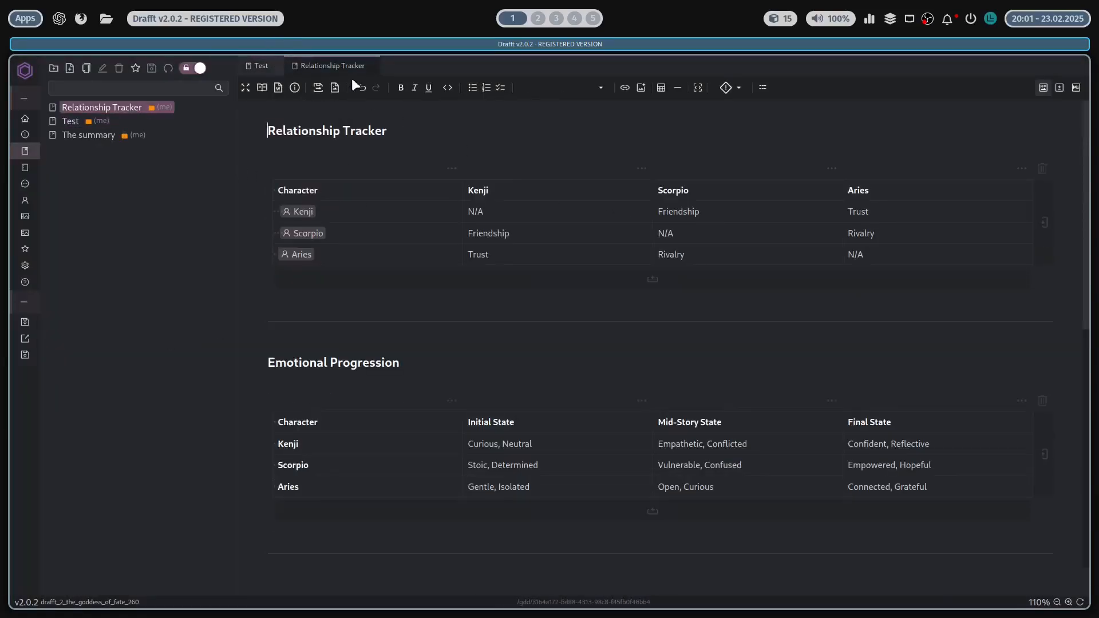
left_click(257, 71)
left_click(304, 163)
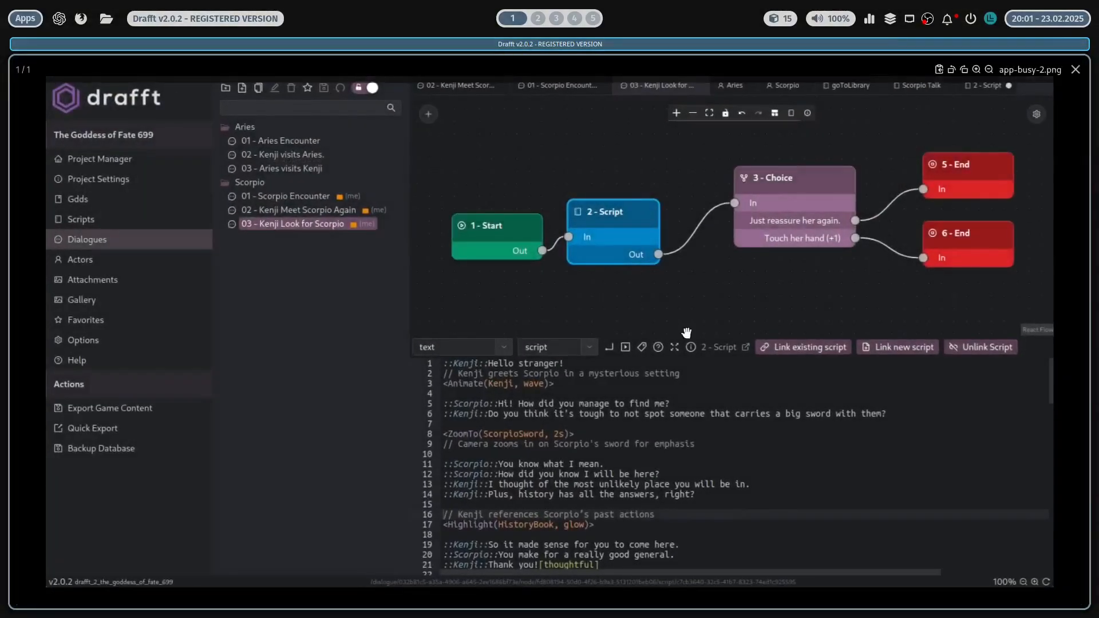
key("Escape")
left_click(338, 163)
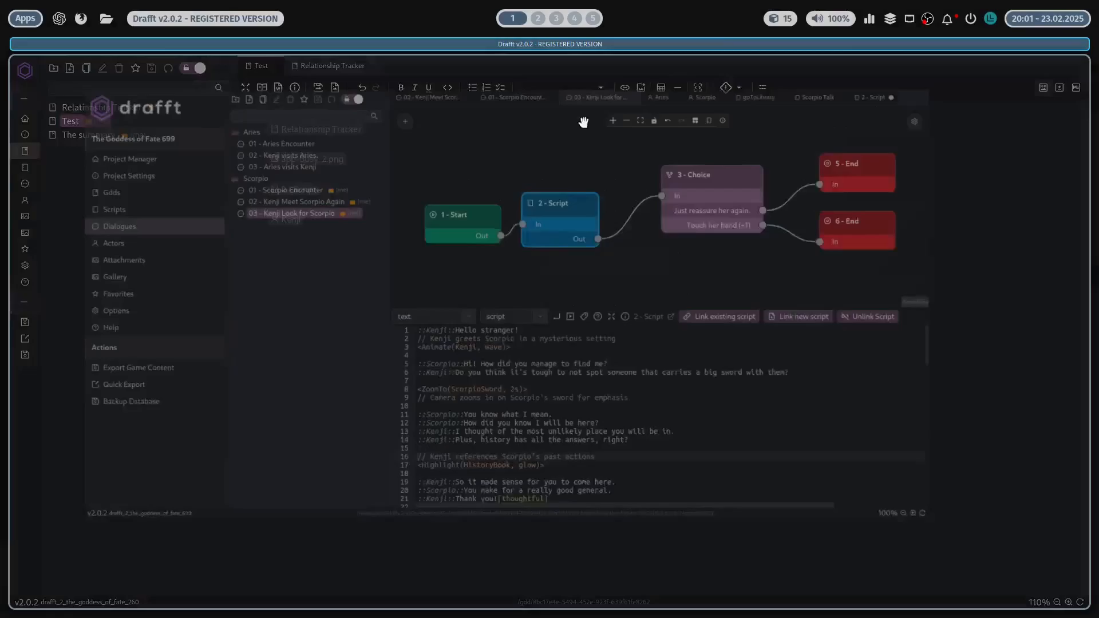
key("Escape")
left_click(318, 163)
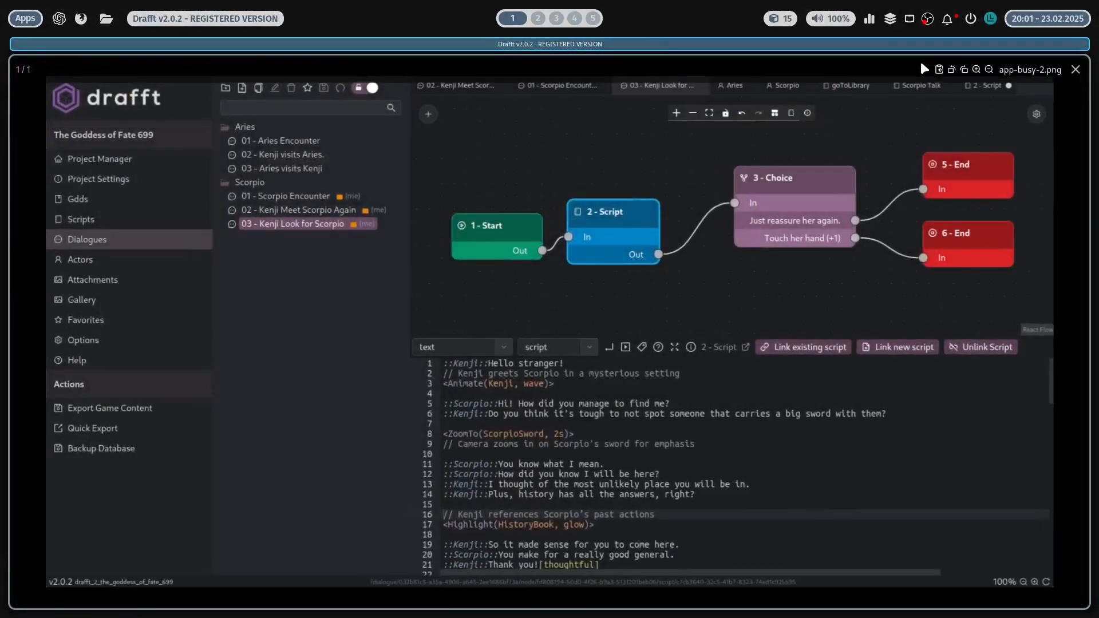
left_click(953, 69)
key("Escape")
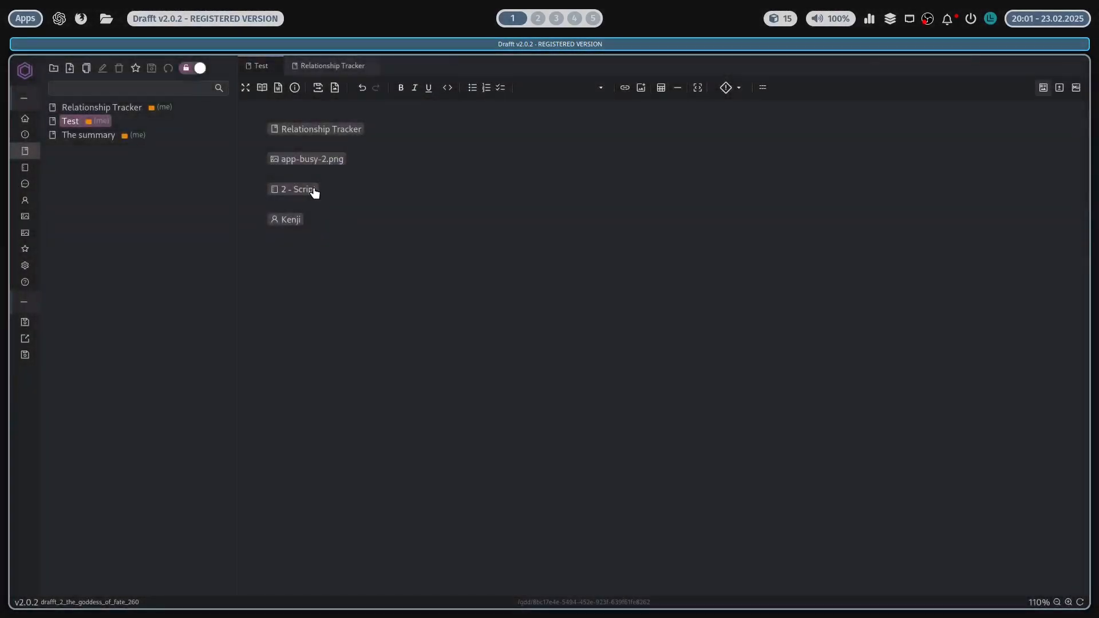
Step: Follow the 2 - Script and Kenji references in the Test document, returning to Test after each one
left_click(314, 191)
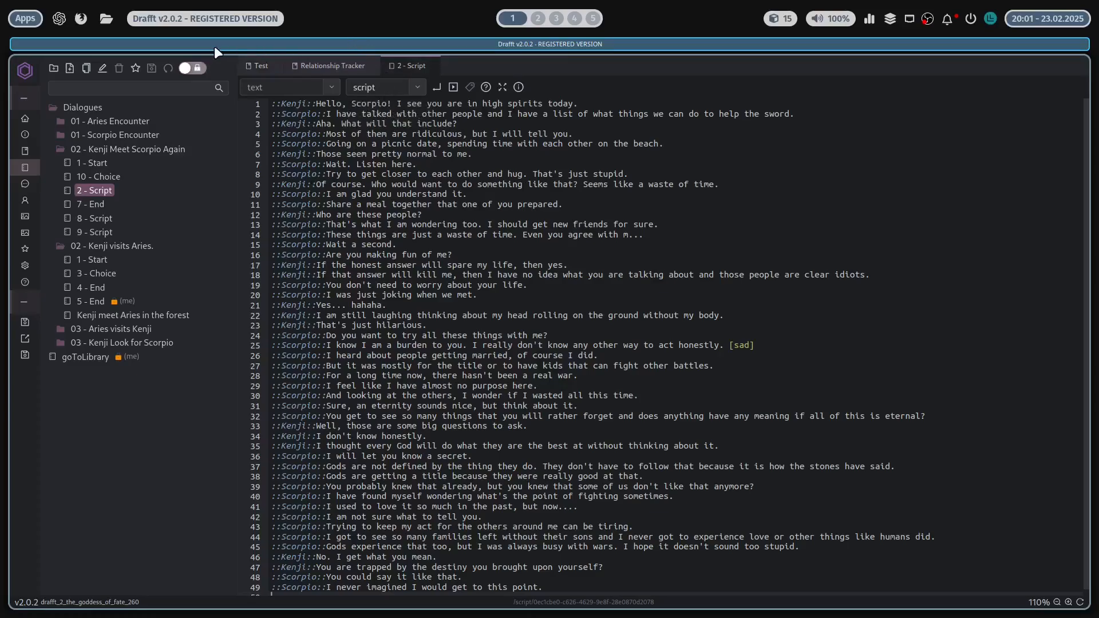
left_click(257, 66)
left_click(292, 219)
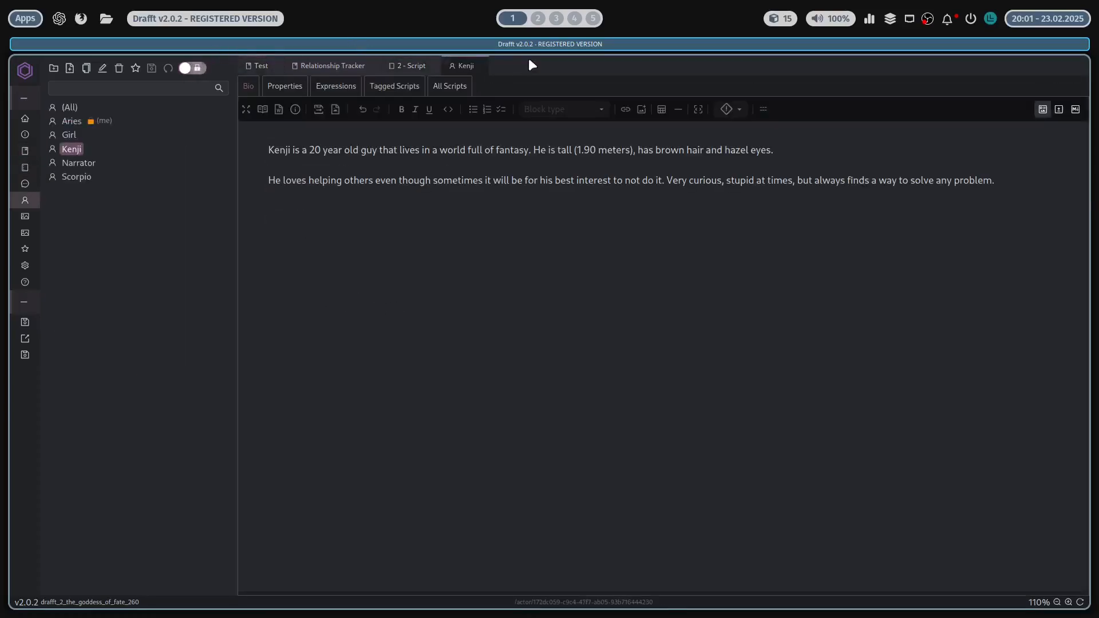
left_click(260, 66)
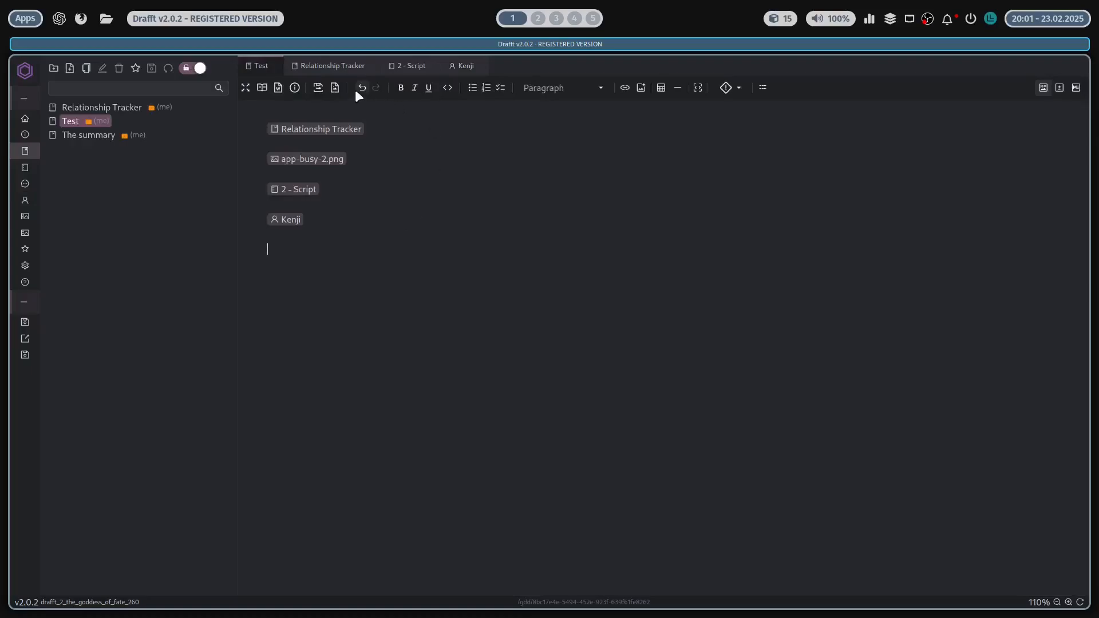
Step: Insert the first kenji_expression_default image from the project's images below the Kenji reference
left_click(338, 89)
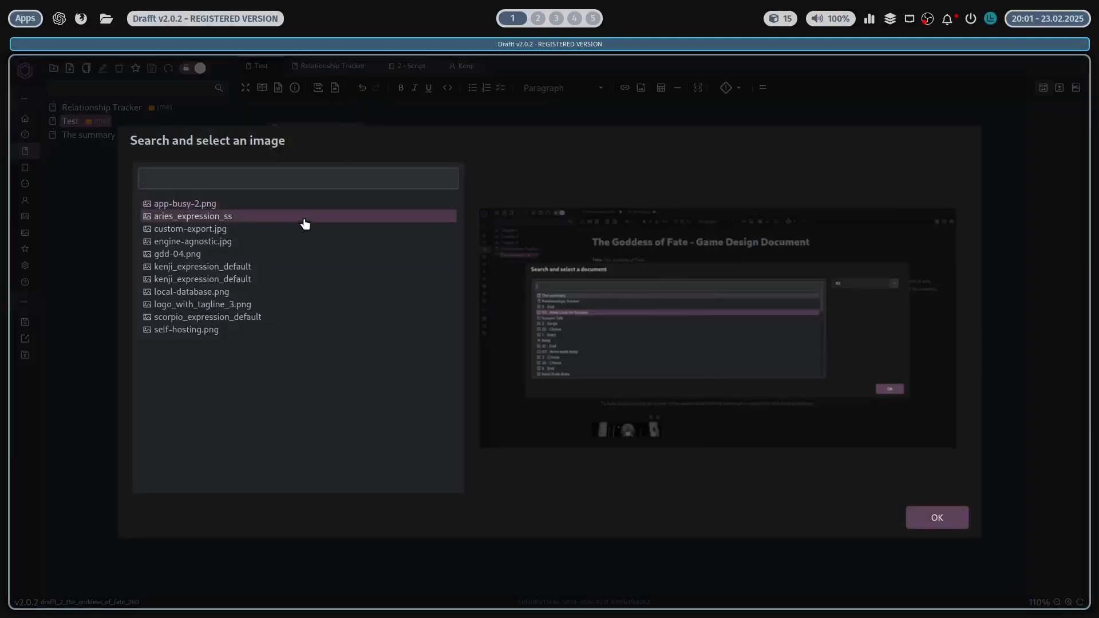
key("Down")
key("Down")
key("Down")
key("Down")
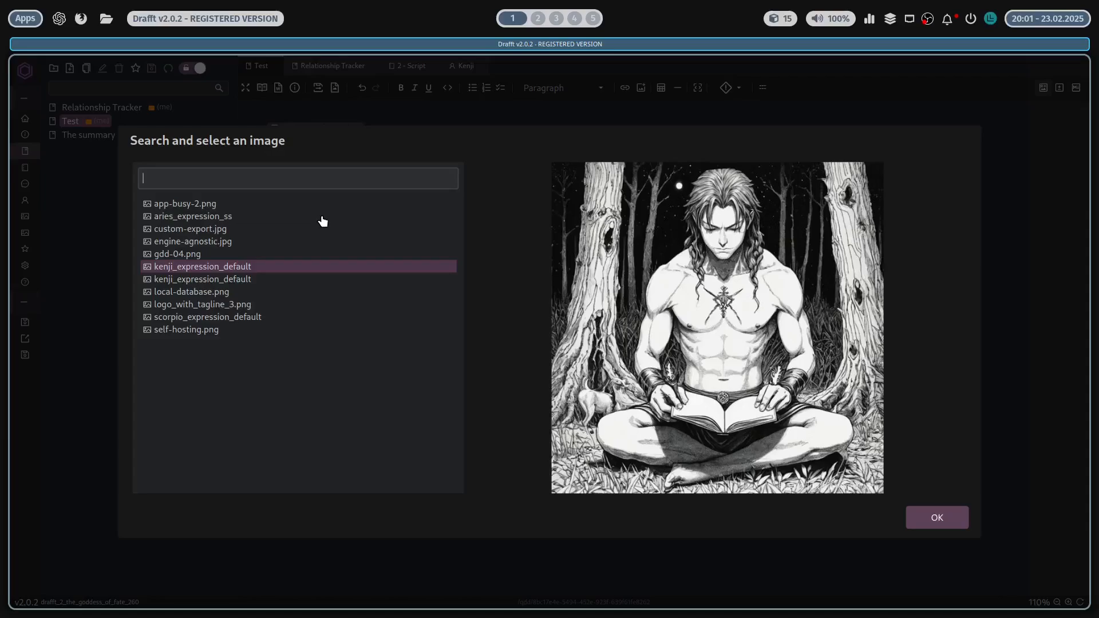
key("Up")
key("Down")
key("Return")
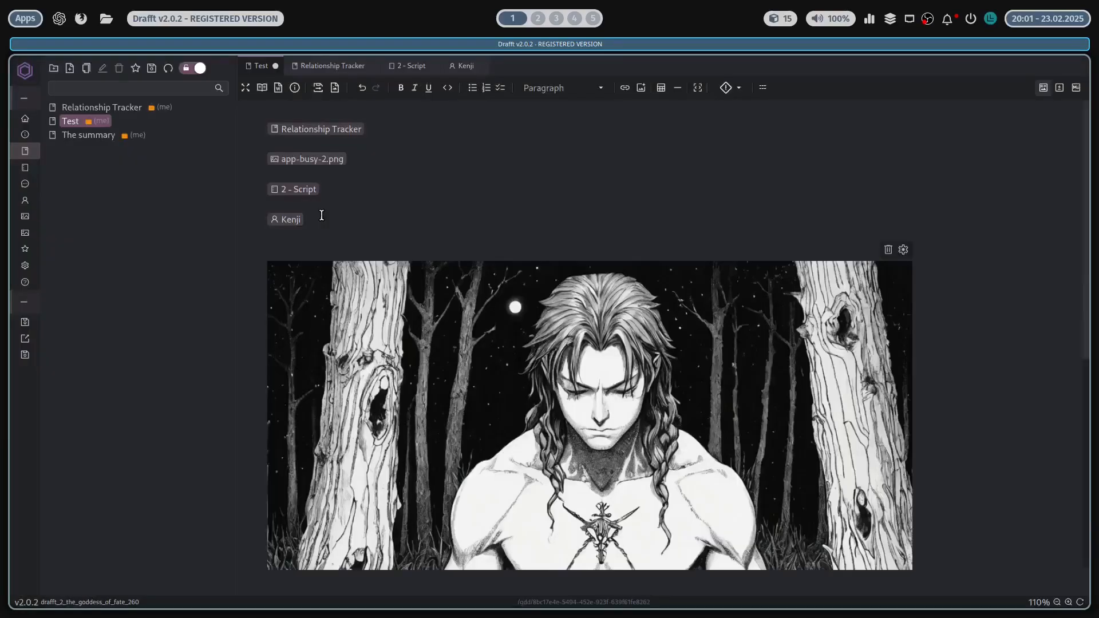
Step: Shrink the inserted Kenji image to about 254 by 254 pixels
left_click(463, 346)
left_click_drag(268, 241, 709, 590)
left_click(419, 319)
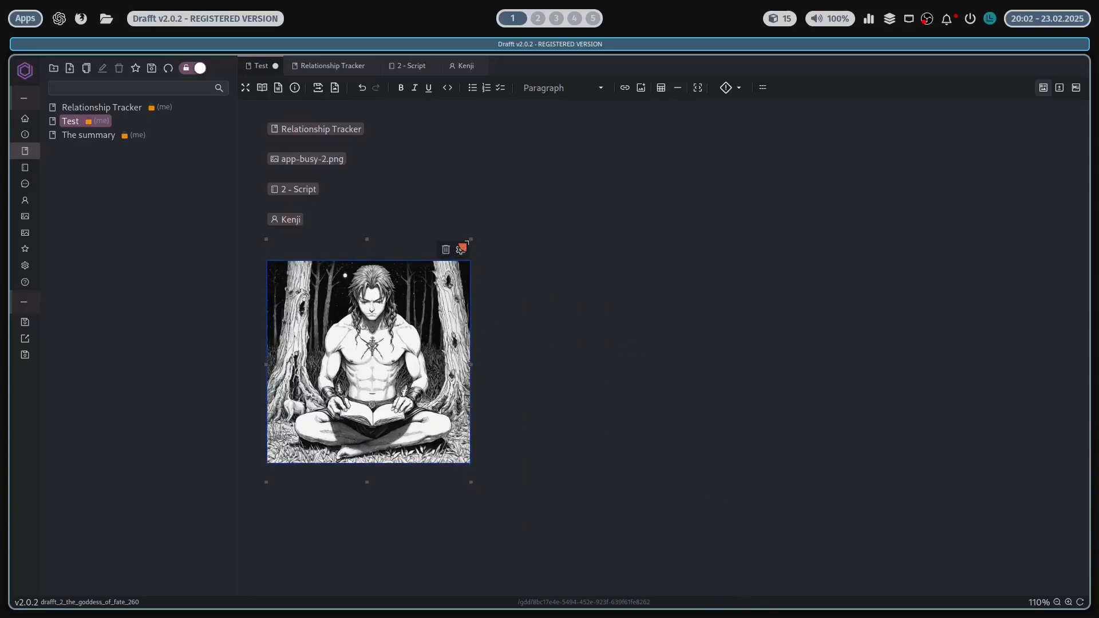
left_click_drag(462, 249, 429, 252)
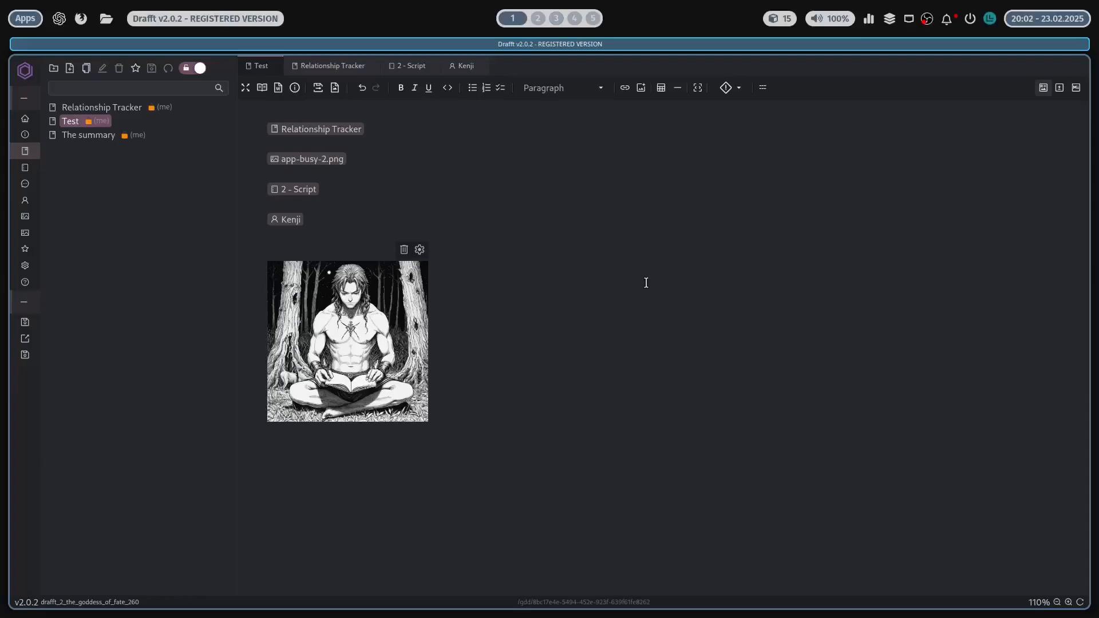
Step: Switch the Test document to source mode and examine the doc reference lines and the image tag
left_click(1072, 90)
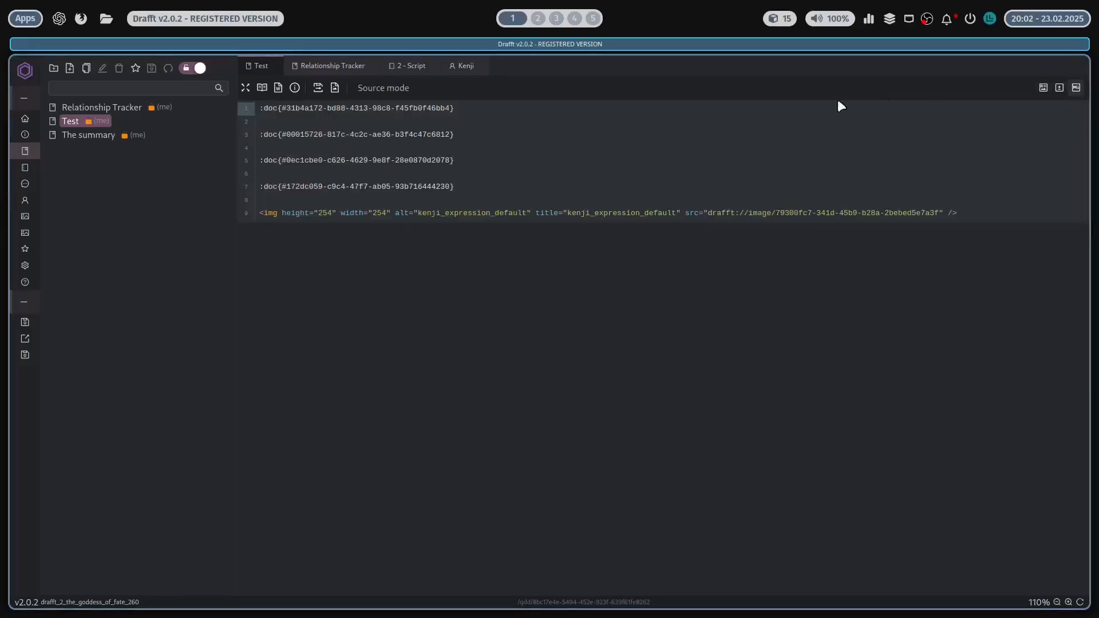
left_click(335, 200)
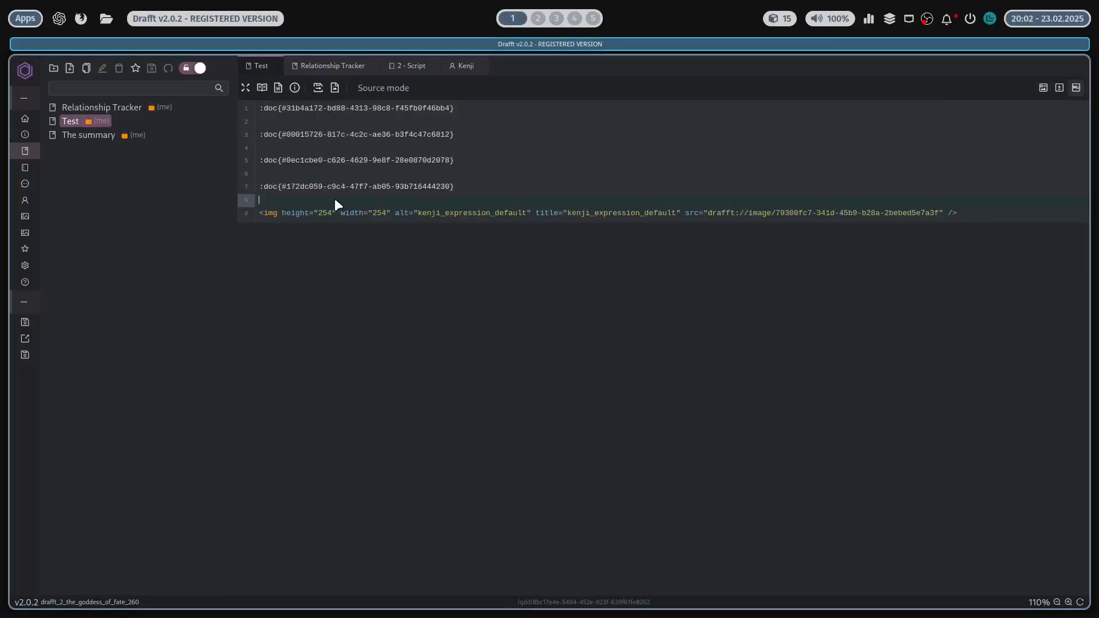
left_click(461, 186)
left_click(246, 188)
key("Down")
key("Down")
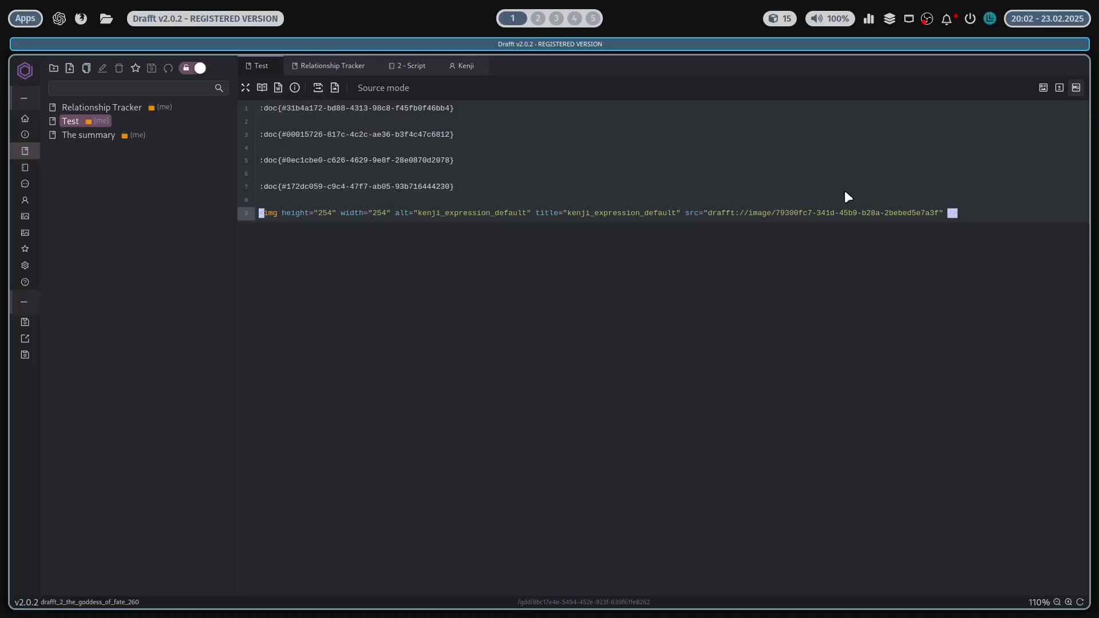
key("Up")
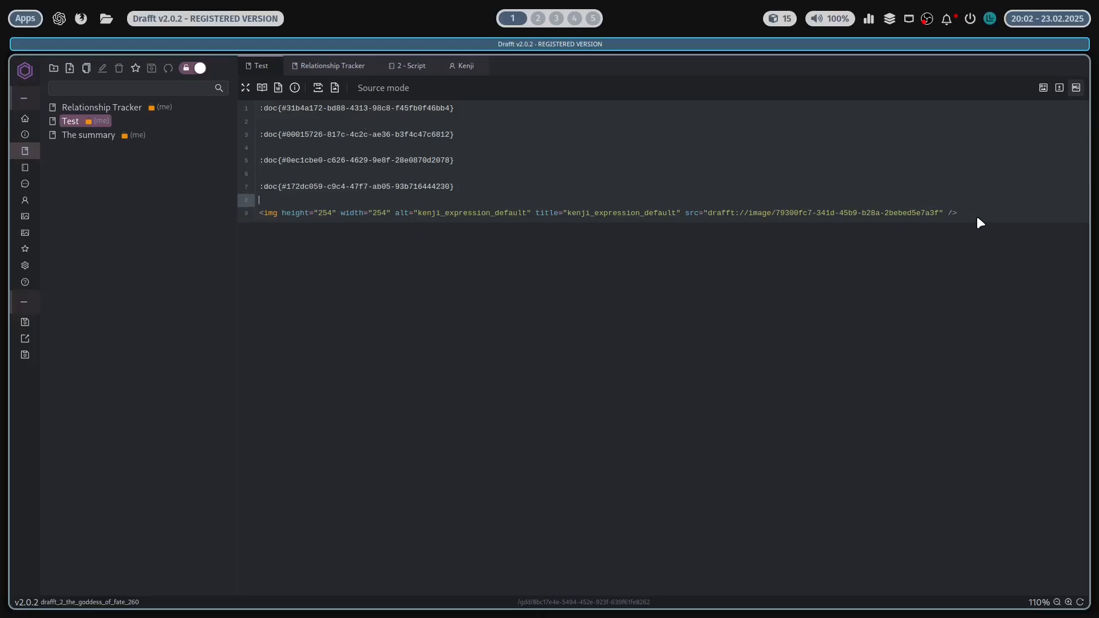
Step: Examine the Kenji image tag in the Test document's source, compare it with the Relationship Tracker source, and return to Test
key("Down")
left_click(710, 214)
left_click(825, 204)
left_click(943, 212)
left_click(354, 72)
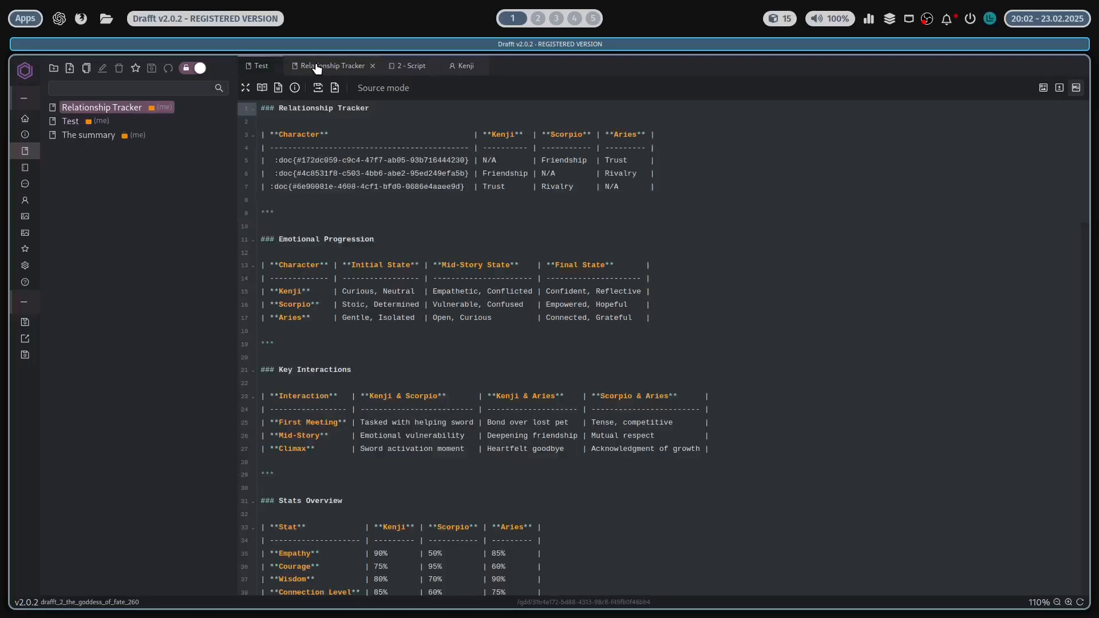
left_click(249, 69)
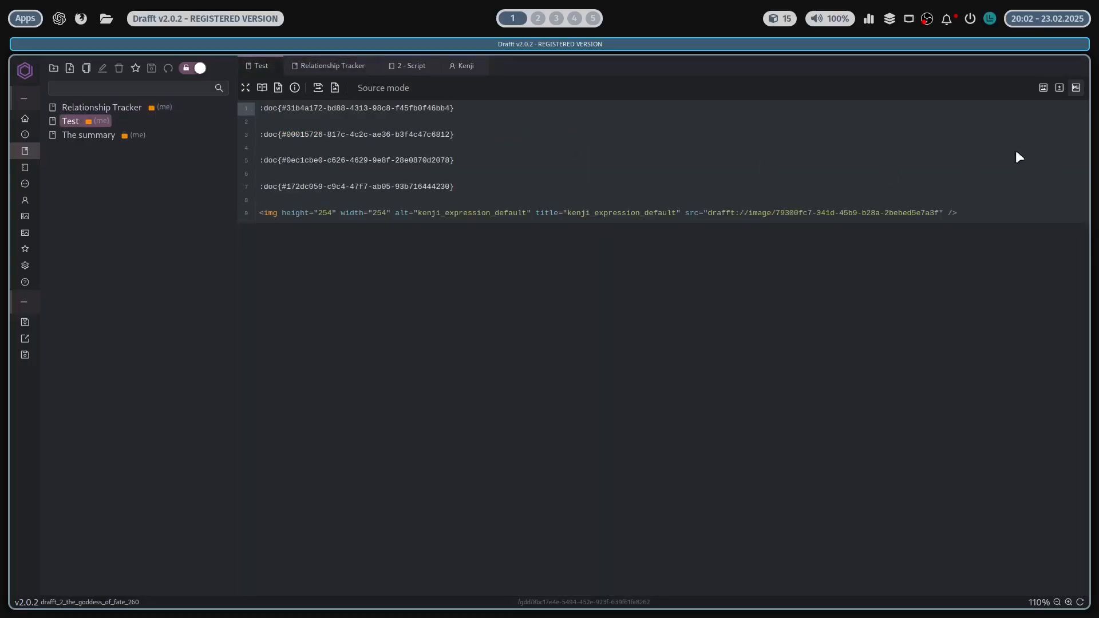
Step: View the Test document in rich text, source and diff modes, ending in rich text
left_click(1038, 89)
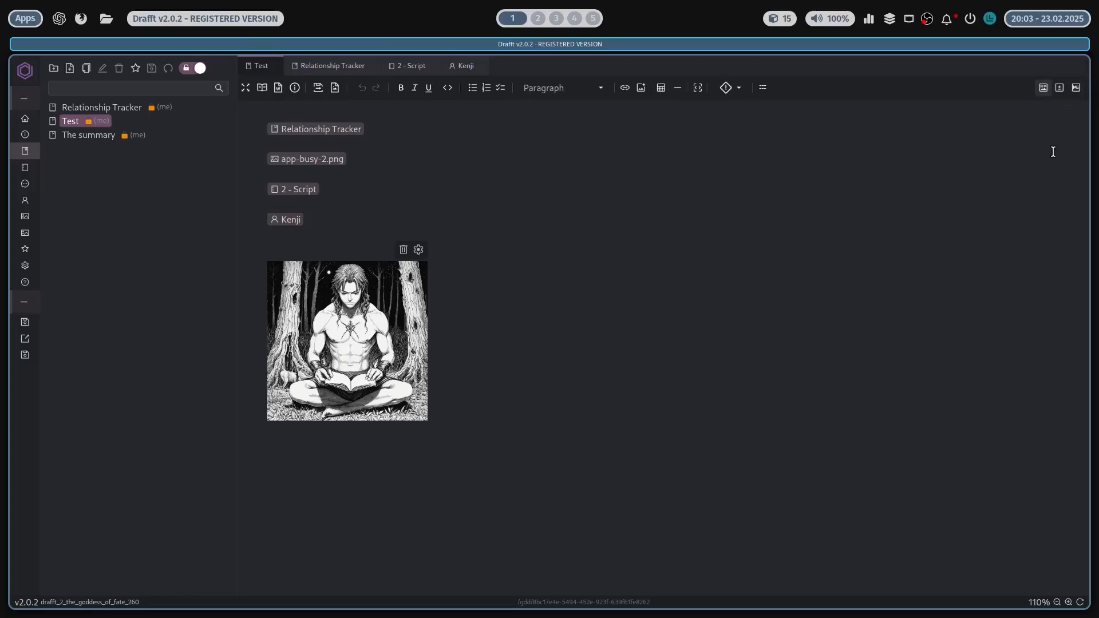
left_click(1075, 88)
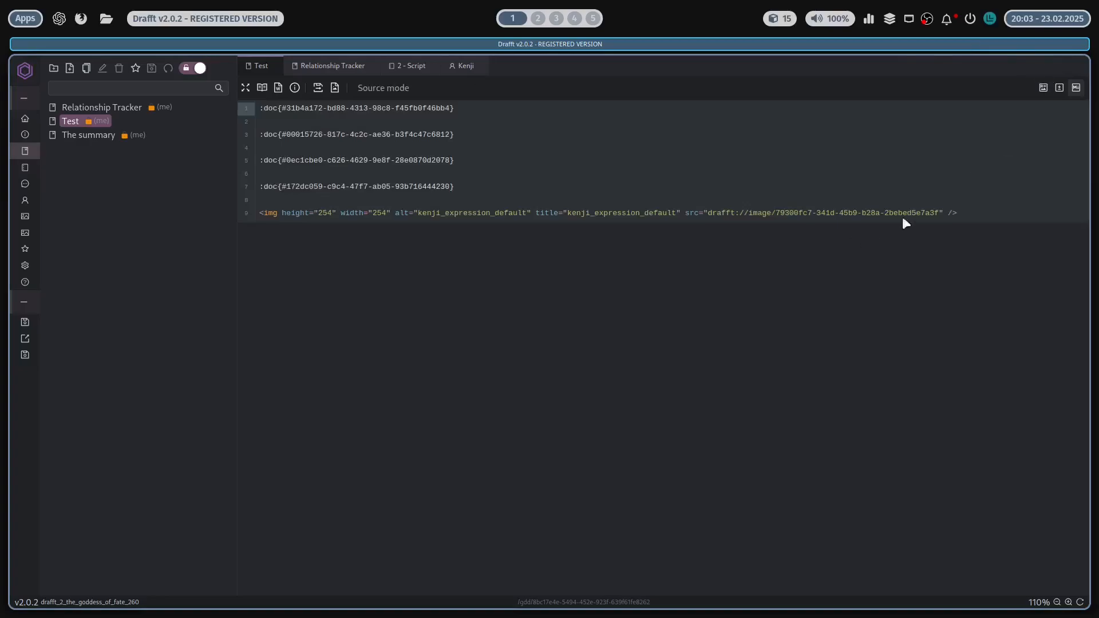
left_click(990, 213)
left_click(256, 187)
left_click(1053, 90)
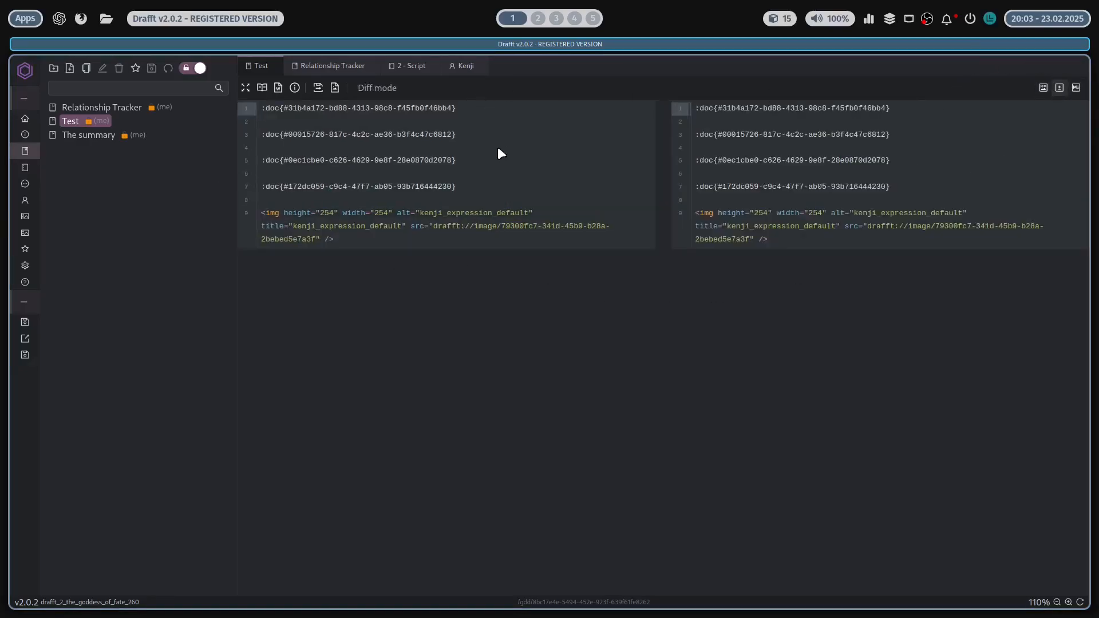
left_click(1042, 89)
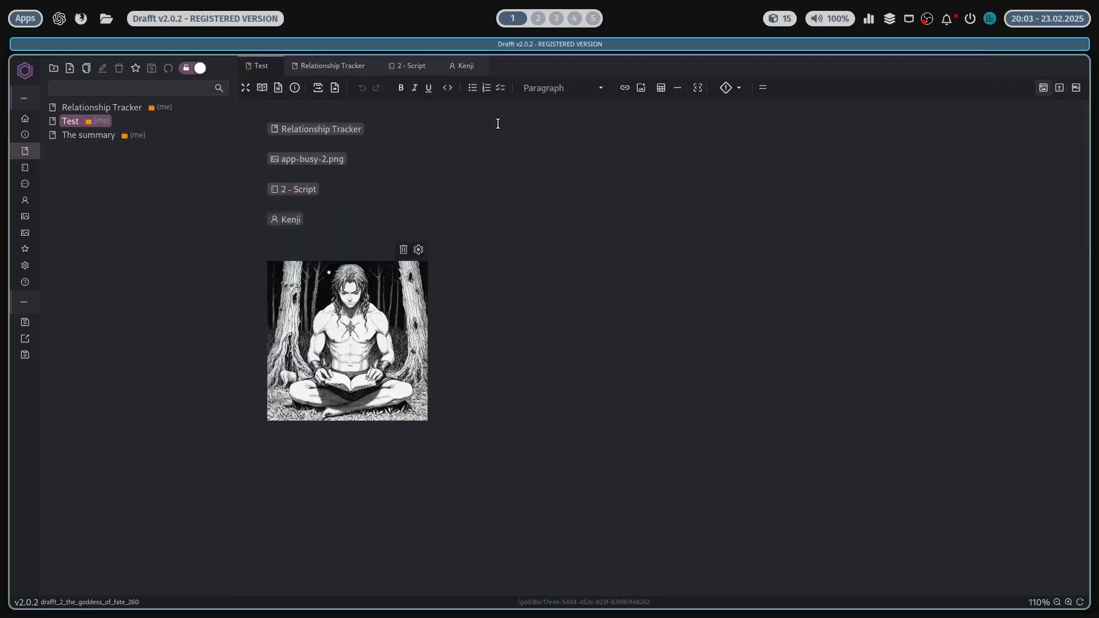
Step: Add the text asd a few lines below the Kenji image, check the change in diff mode and return to rich text
key("Return")
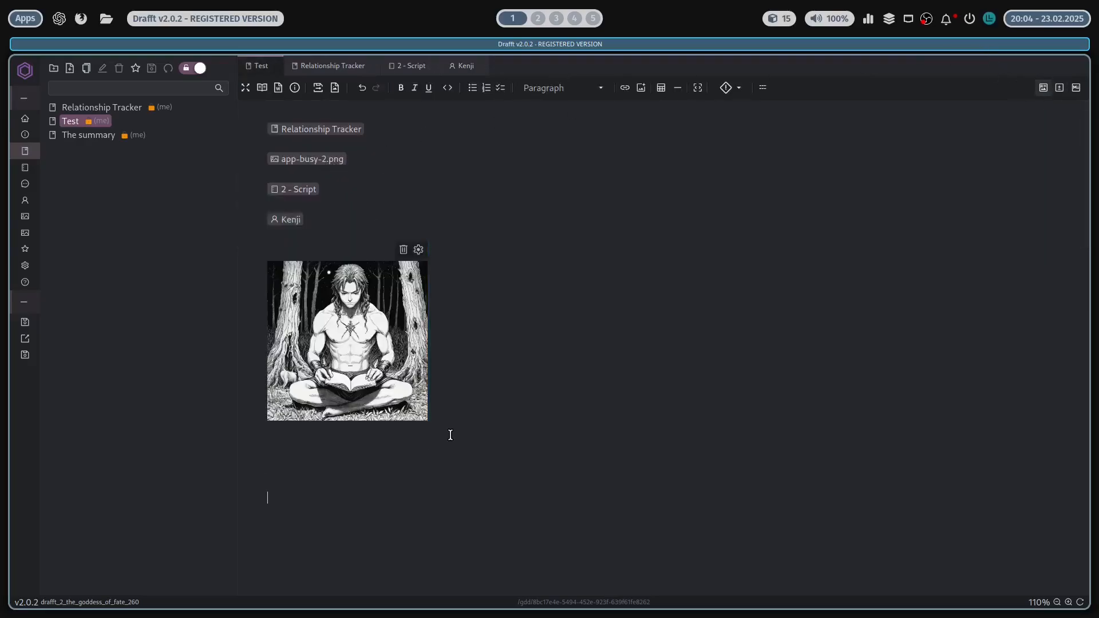
type("asd")
left_click(1059, 88)
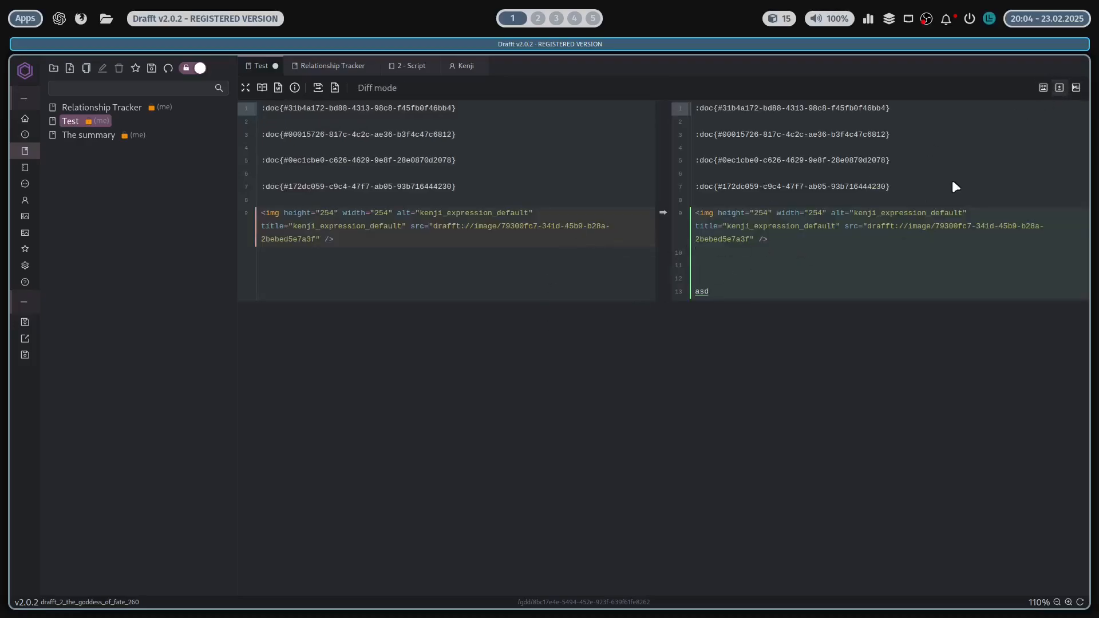
left_click(1046, 90)
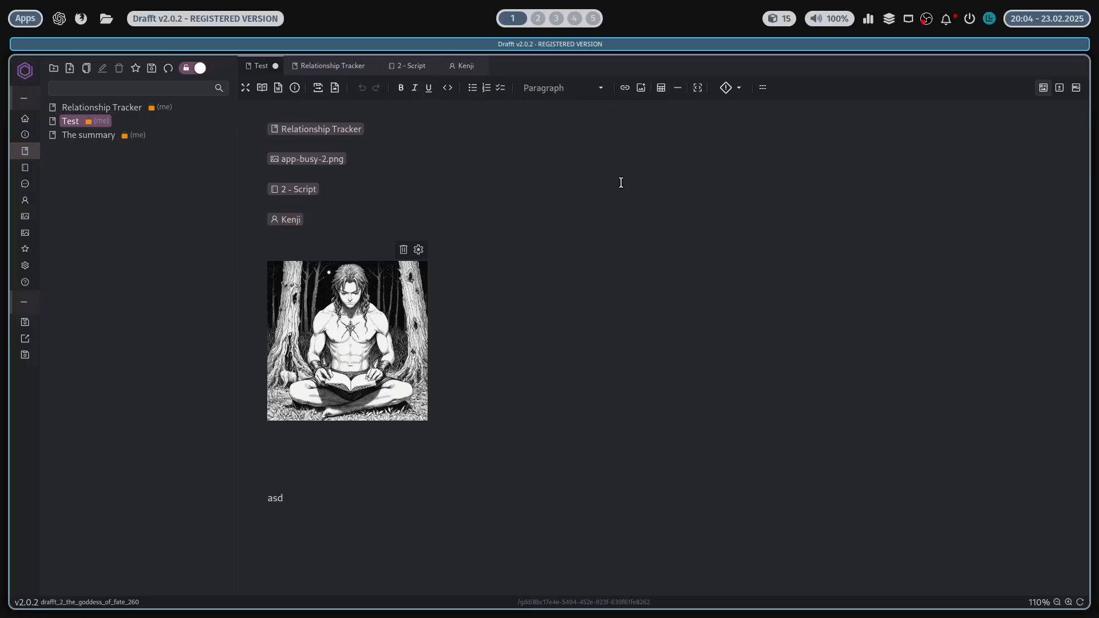
Step: Delete the asd text below the Kenji image
left_click_drag(349, 507, 241, 424)
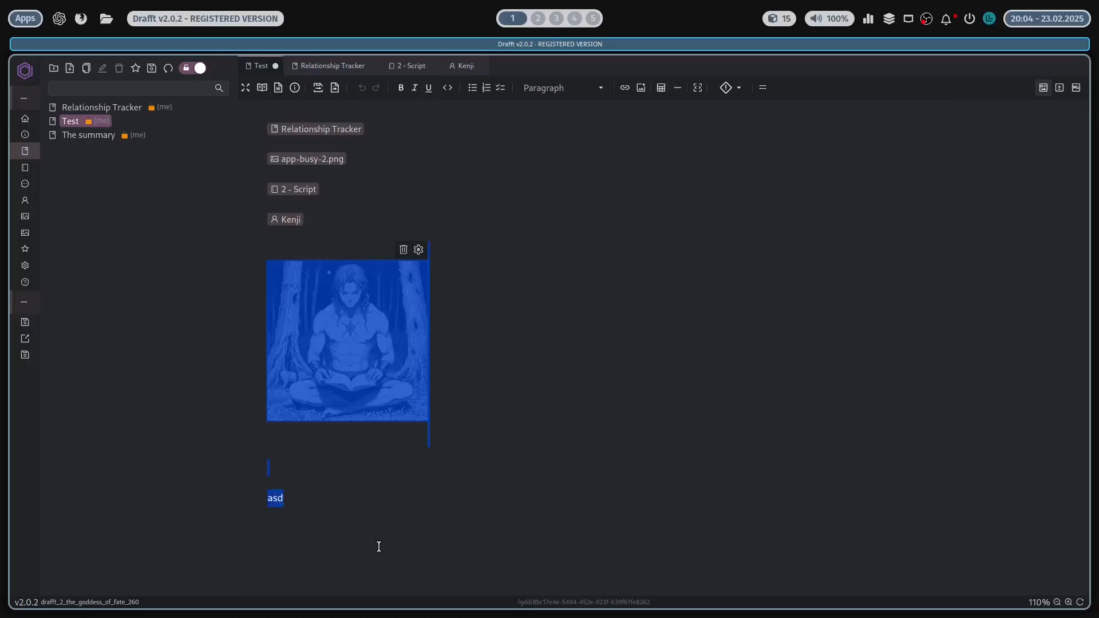
left_click(289, 503)
key("BackSpace")
key("BackSpace")
key("BackSpace")
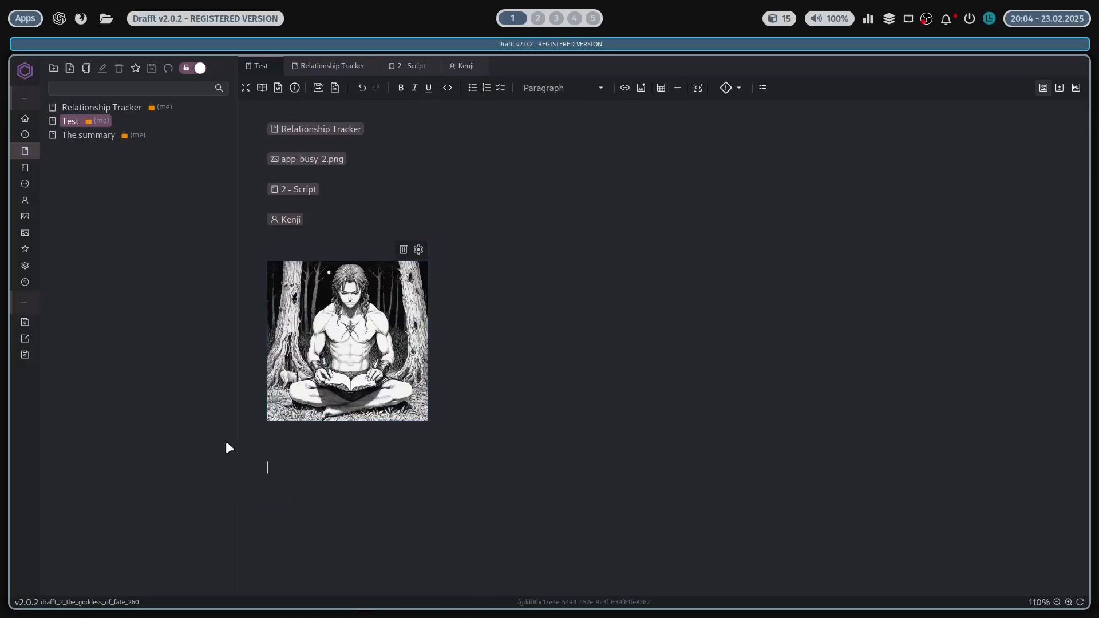
Step: Add a Heading 2 reading Heading and a Heading 3 reading adsadsasd above the Relationship Tracker reference
left_click(395, 161)
key("Return")
type("## ")
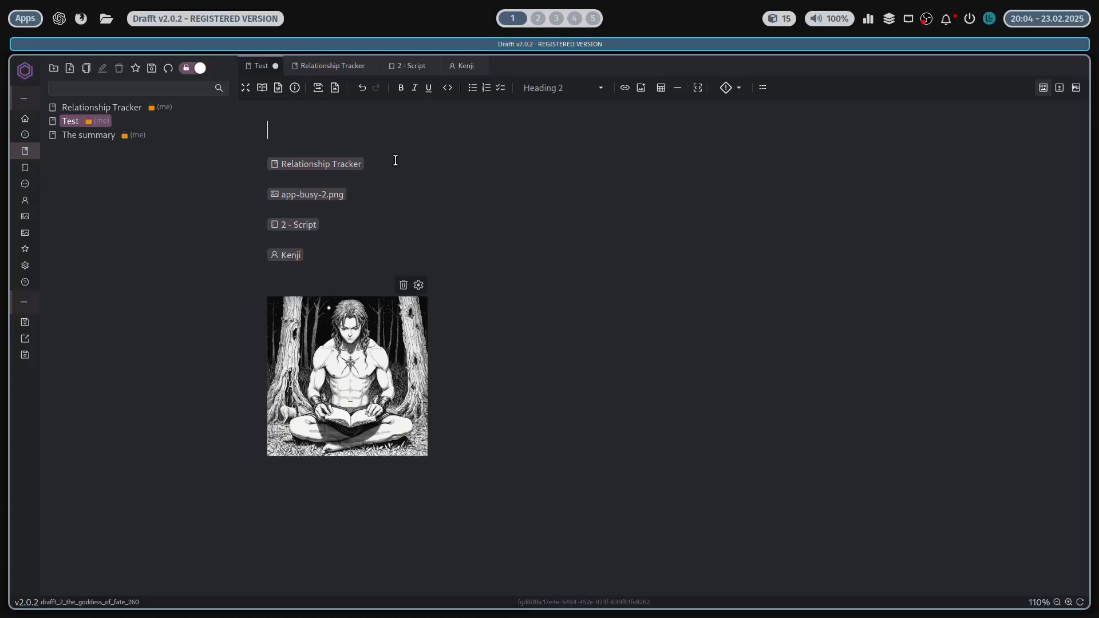
type("Heading")
key("Return")
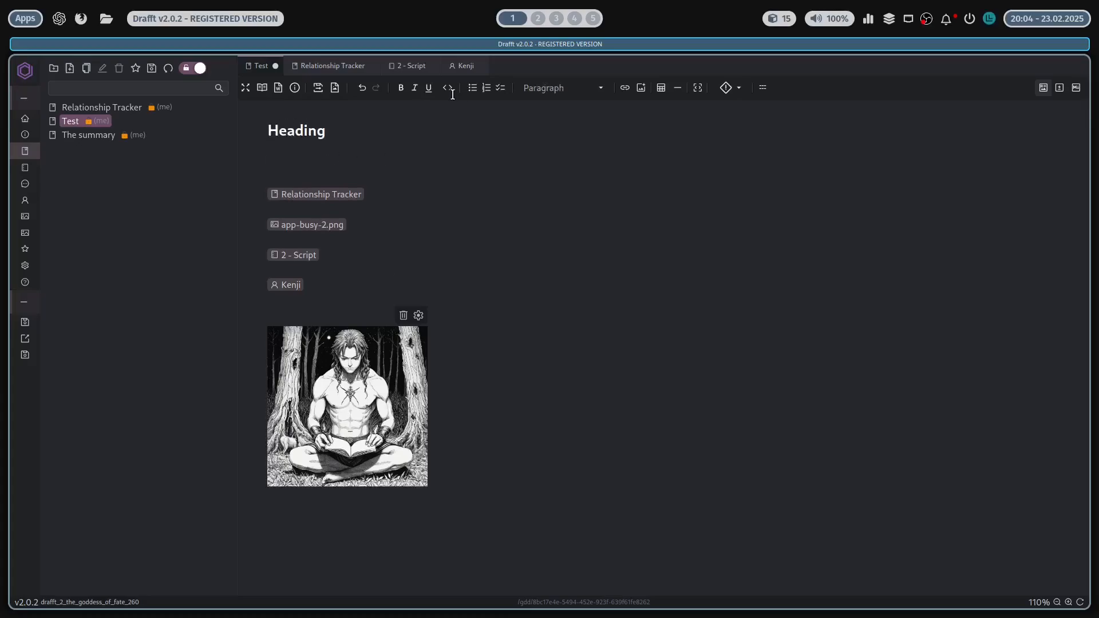
left_click(533, 88)
left_click(561, 201)
type("adsadsasd")
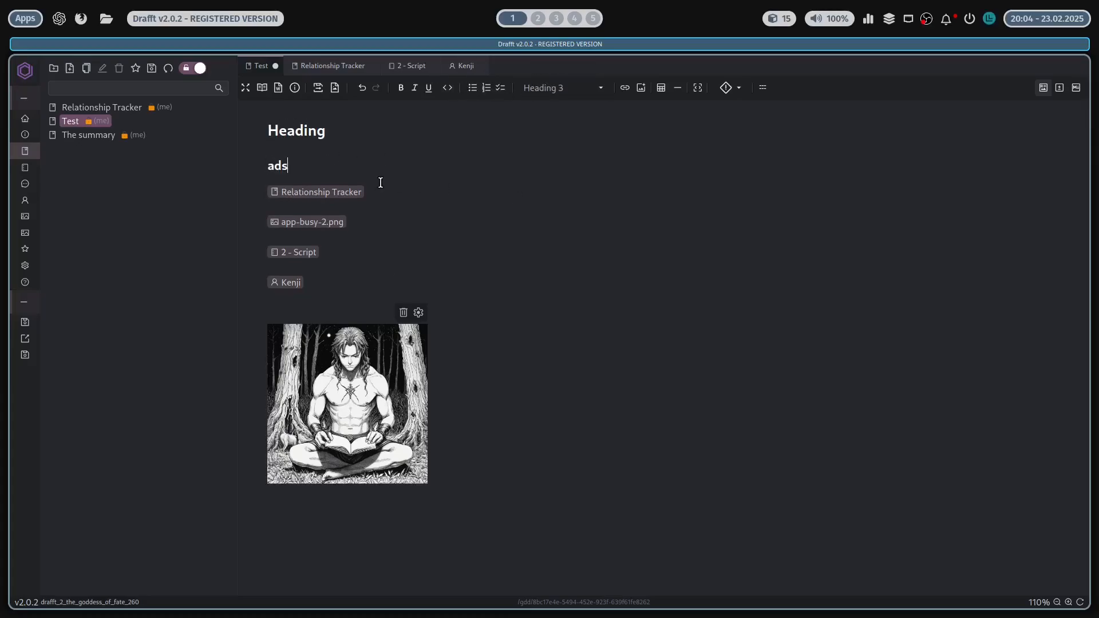
key("Return")
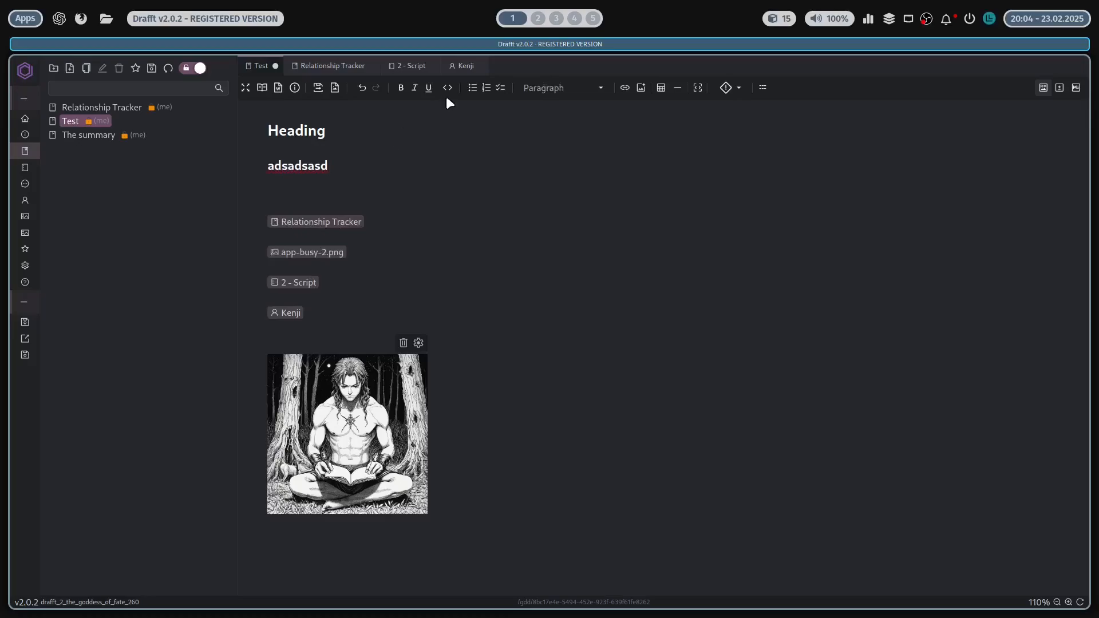
Step: Add the inline code let x = 1; below the headings and try to start a js code block under it
left_click(449, 87)
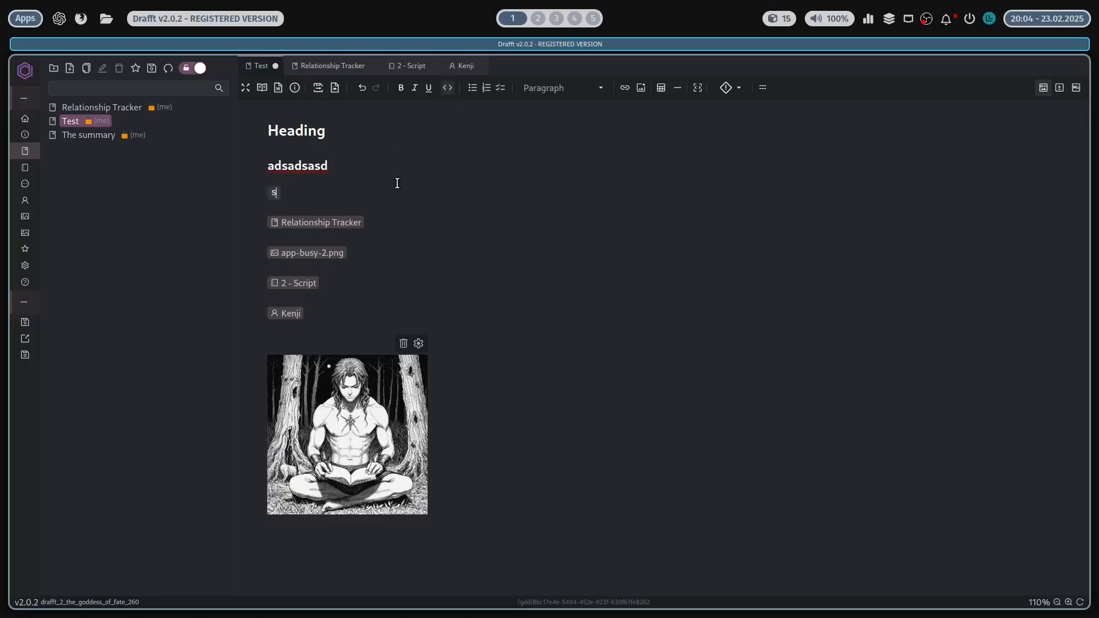
type("let x =-")
type("1';")
key("Return")
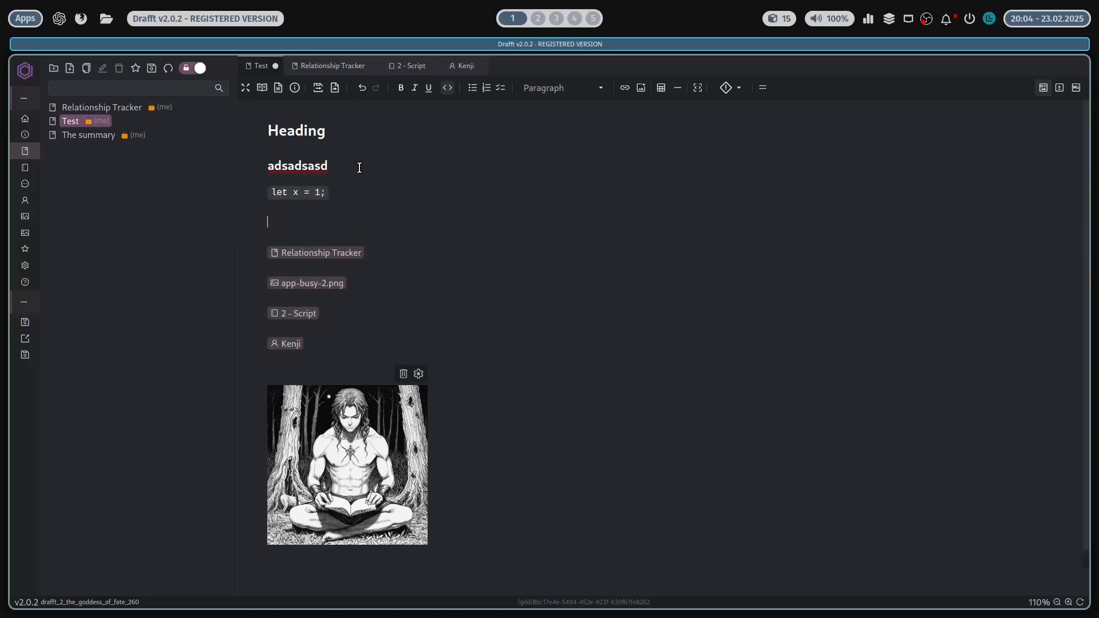
type("```js")
key("Return")
key("Return")
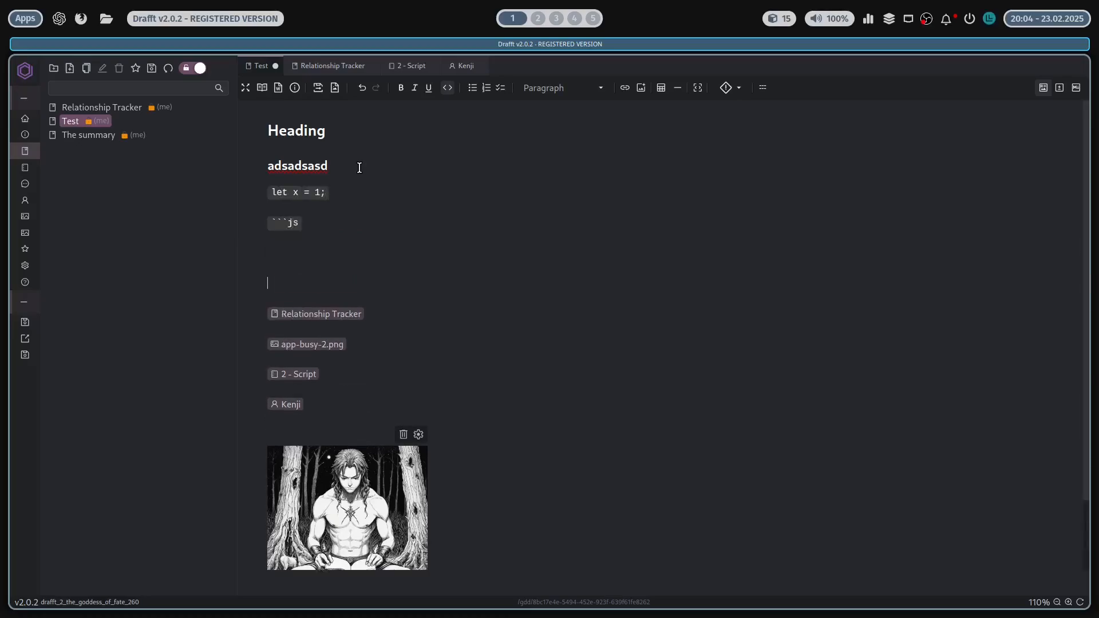
key("BackSpace")
type("as")
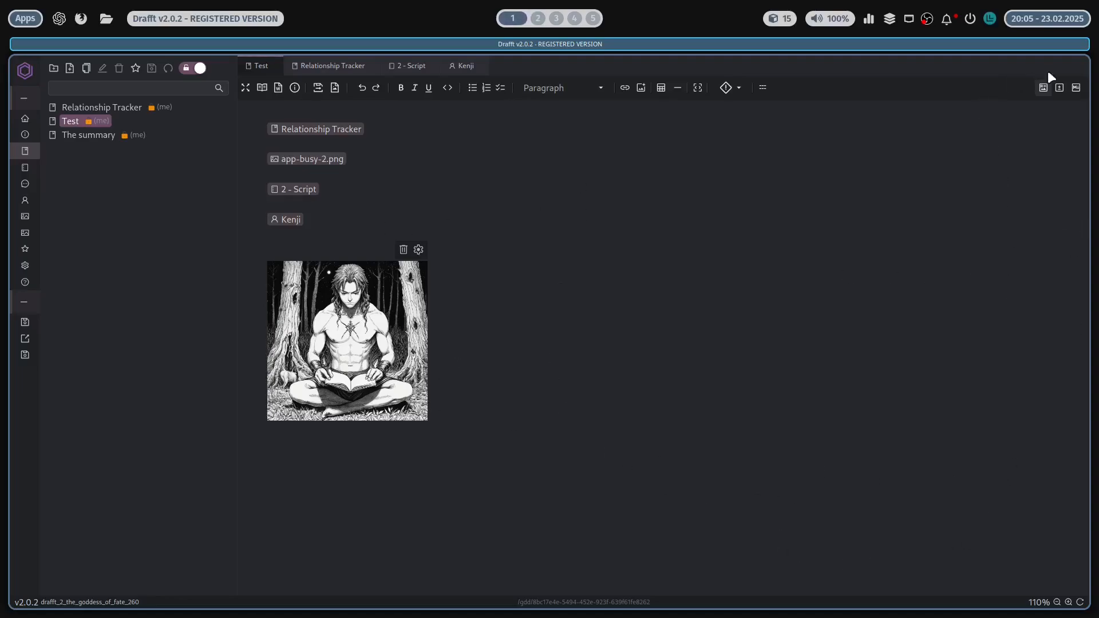
Step: Add the text sss below the Kenji reference in rich text and compare the change in diff mode
left_click(1059, 88)
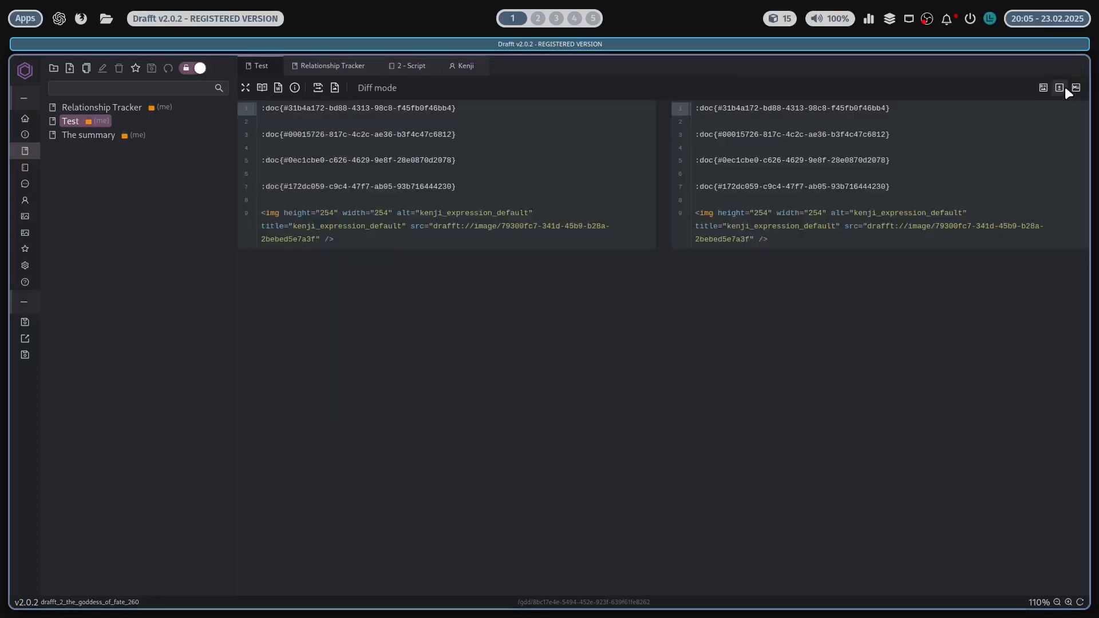
left_click(1043, 89)
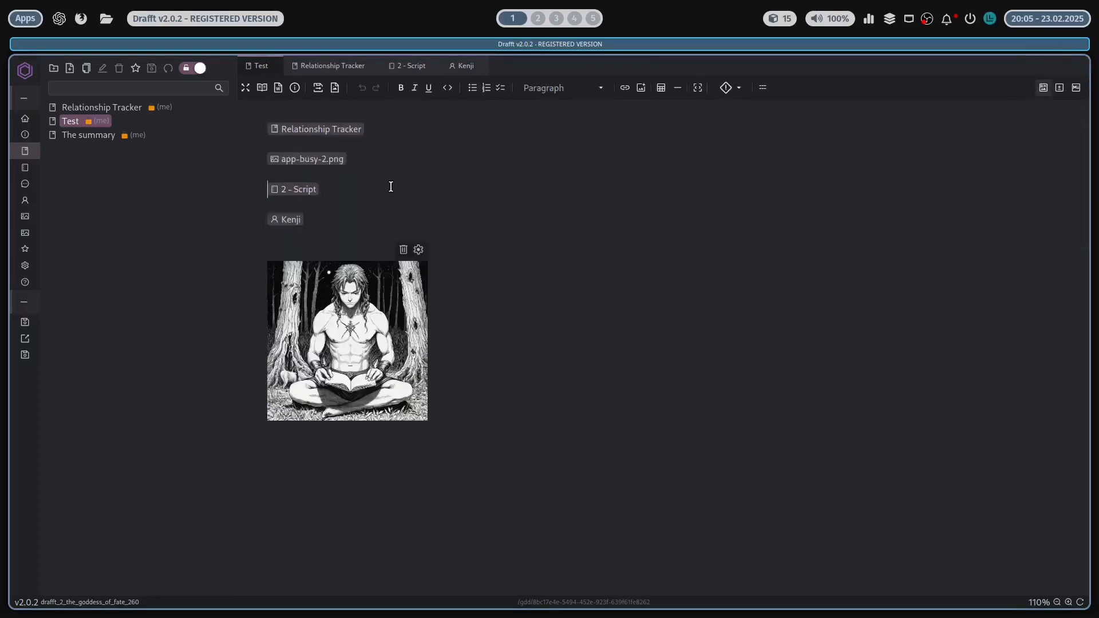
left_click(367, 220)
key("Return")
type("sss")
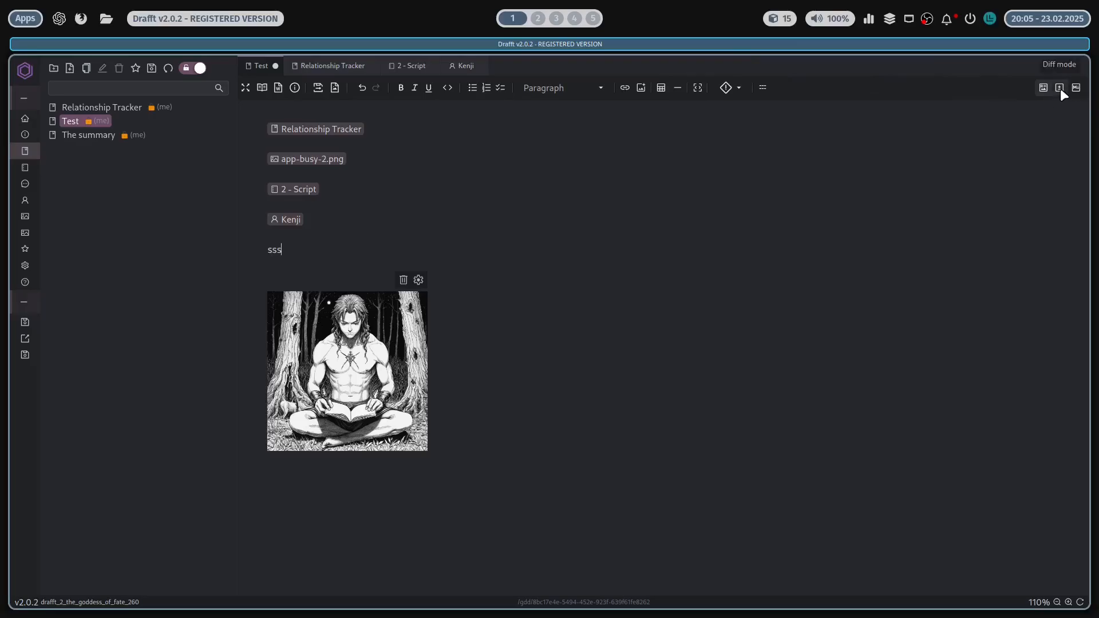
left_click(1059, 88)
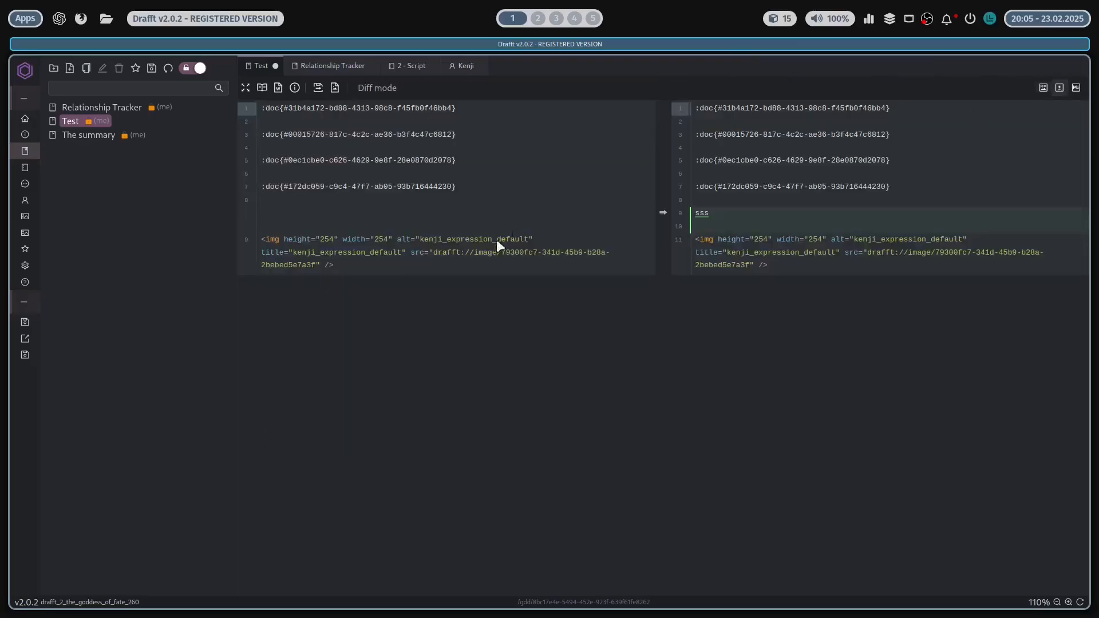
Step: Replace the sss line with the markdown heading ## This a title in source mode, and return to rich text
left_click(1076, 88)
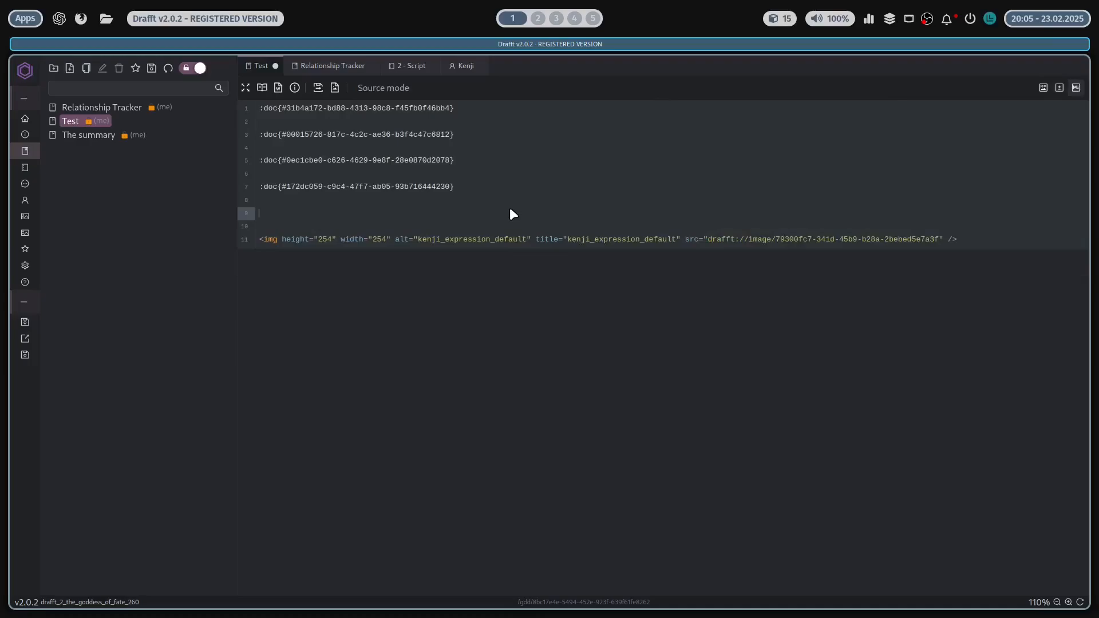
type("## This a title")
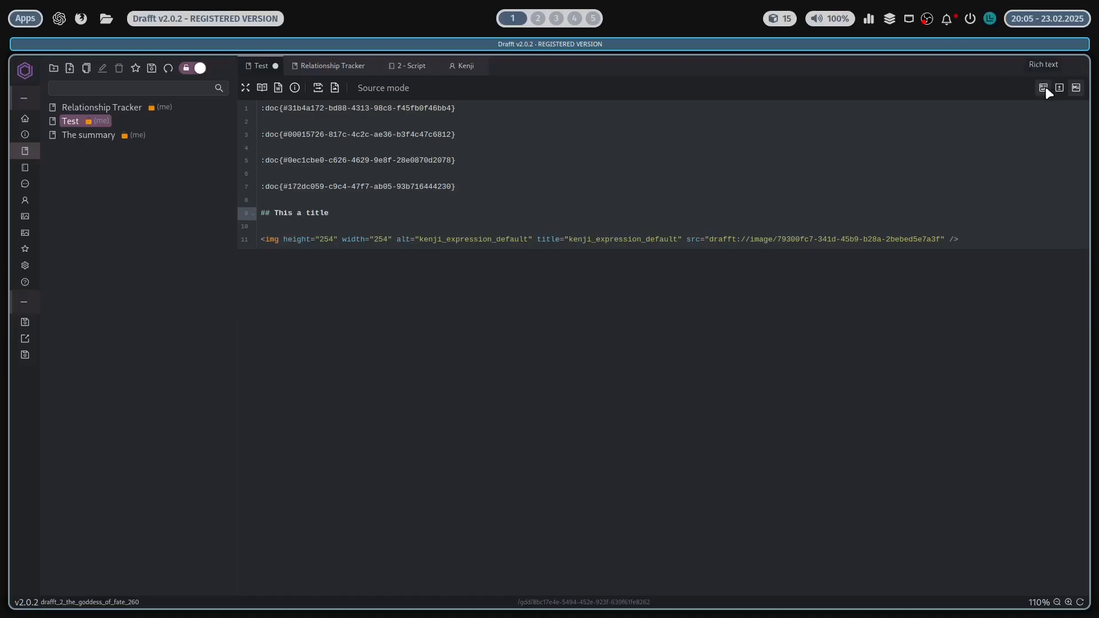
left_click(1045, 89)
Step: Add a bulleted list with Item 1 and Item 2 below the This a title heading and save the document
left_click(413, 273)
key("Return")
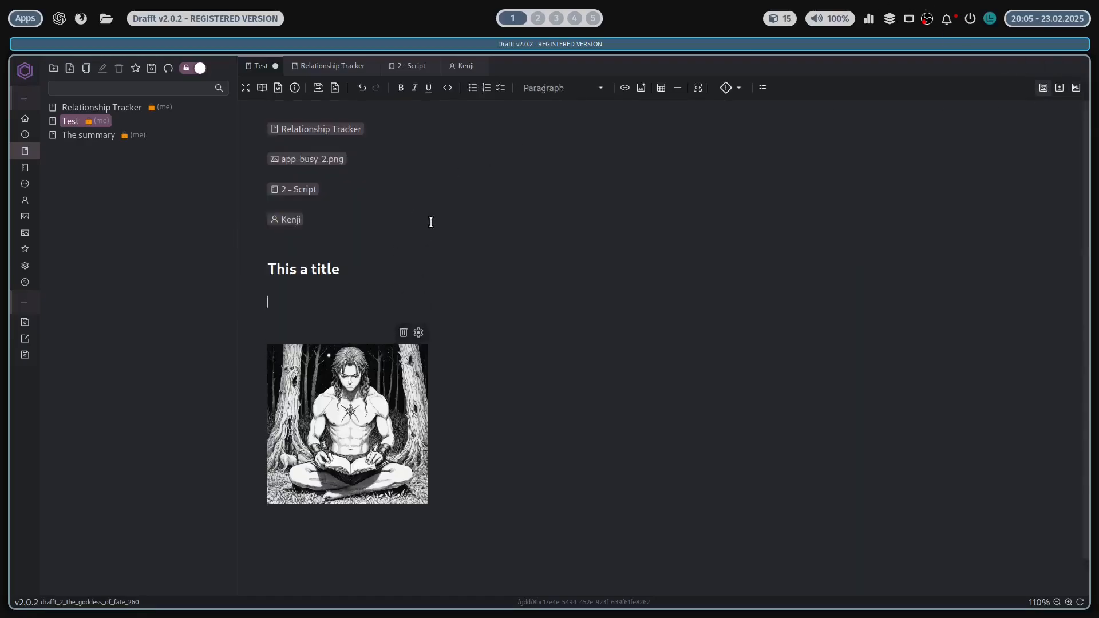
left_click(473, 89)
type("aItem 1")
key("Return")
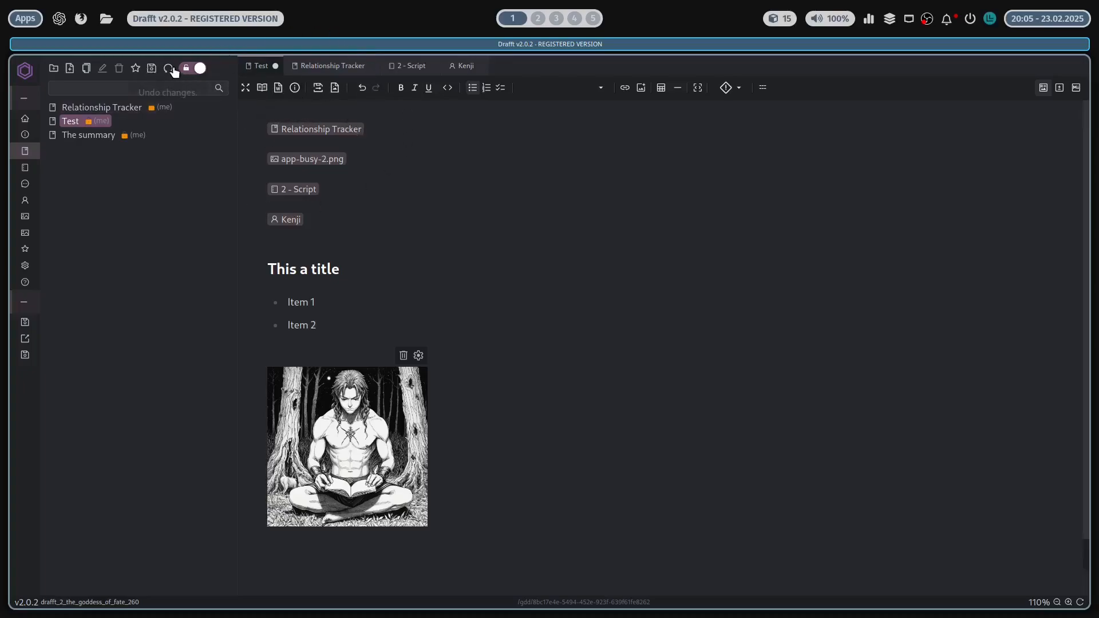
key("ctrl+s")
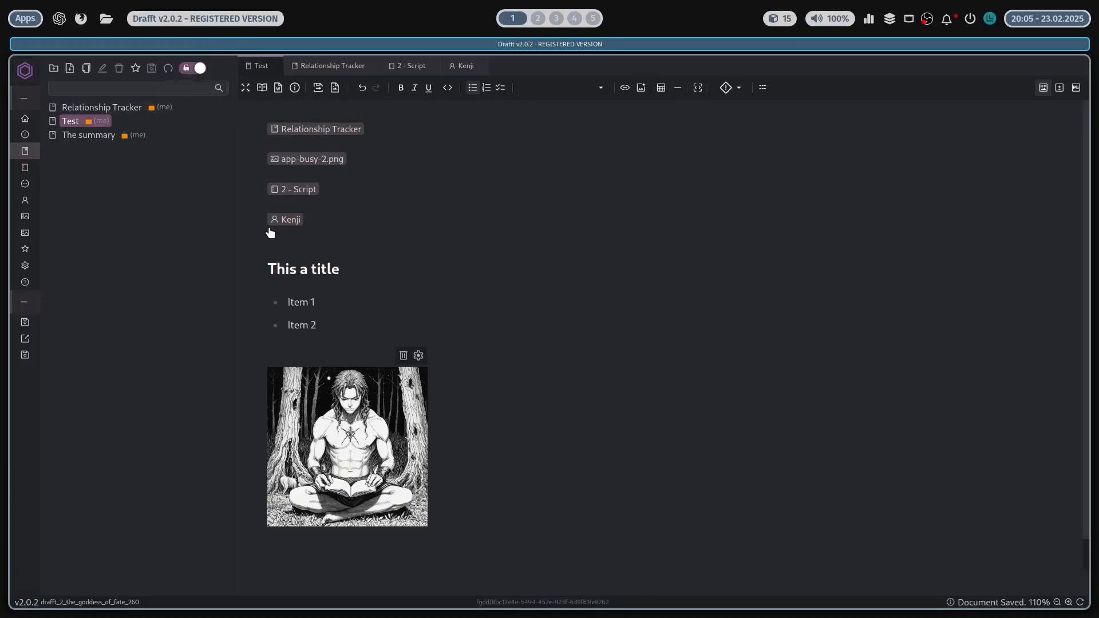
Step: Delete the Test document's whole content, and revert the document to its saved version
key("ctrl+a")
key("BackSpace")
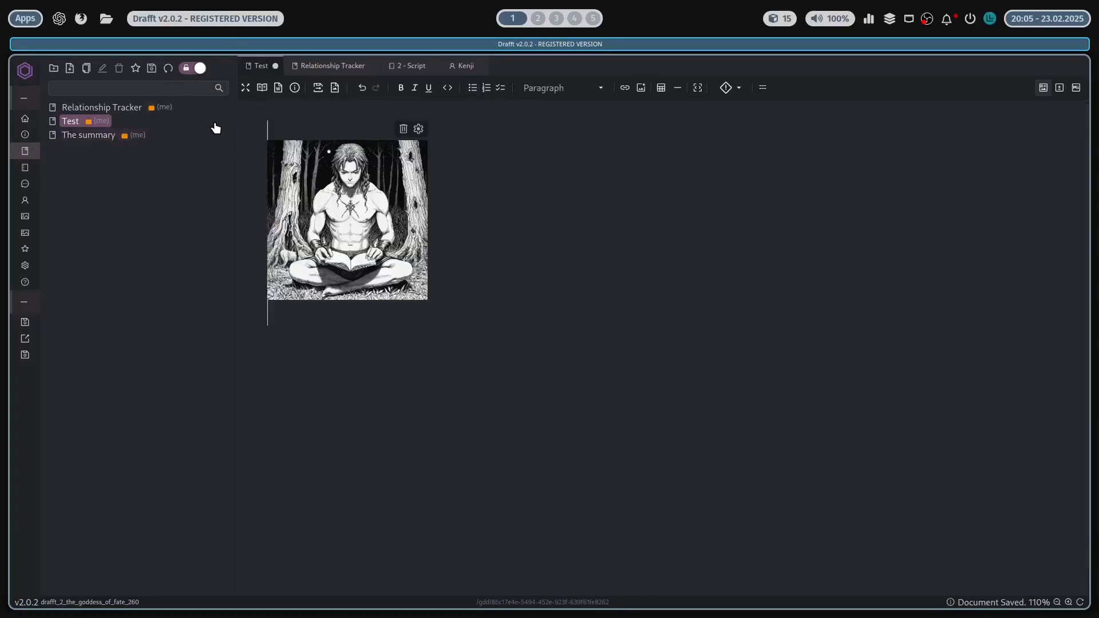
left_click(169, 76)
left_click(724, 368)
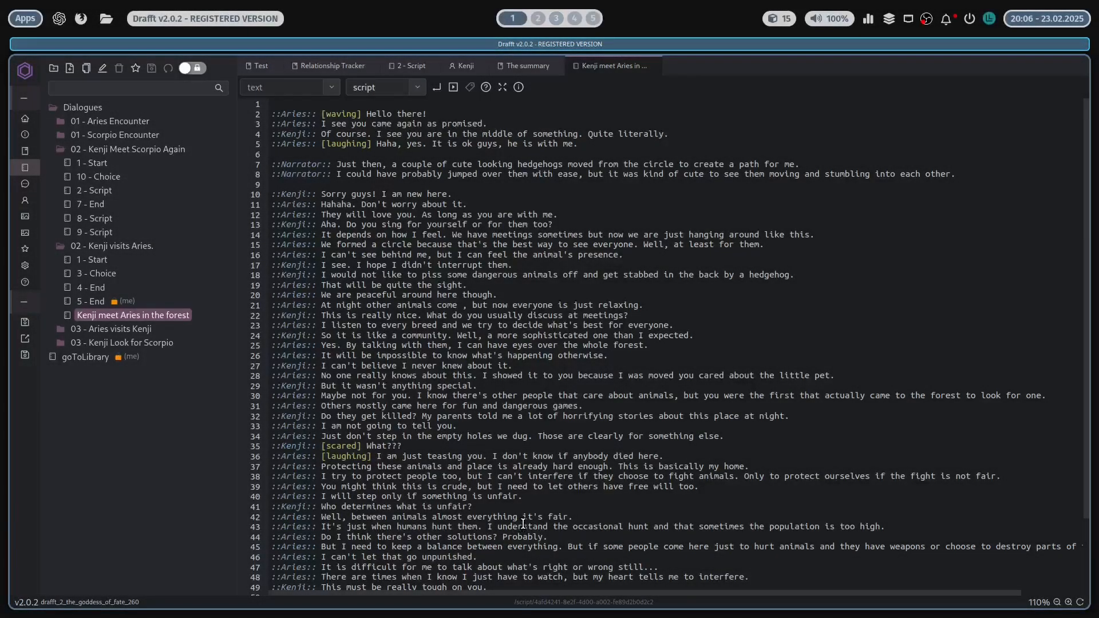
Step: Lock the Kenji meet Aries in the forest script for editing and add an empty Aries dialogue line after the second Narrator line
left_click(421, 174)
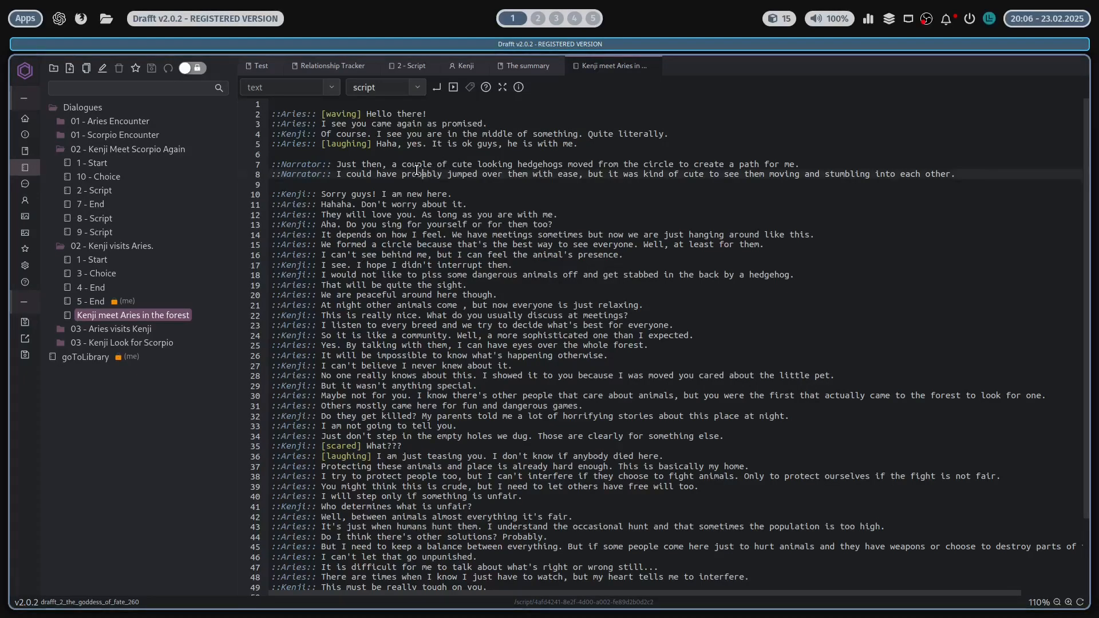
key("Return")
key("BackSpace")
key("End")
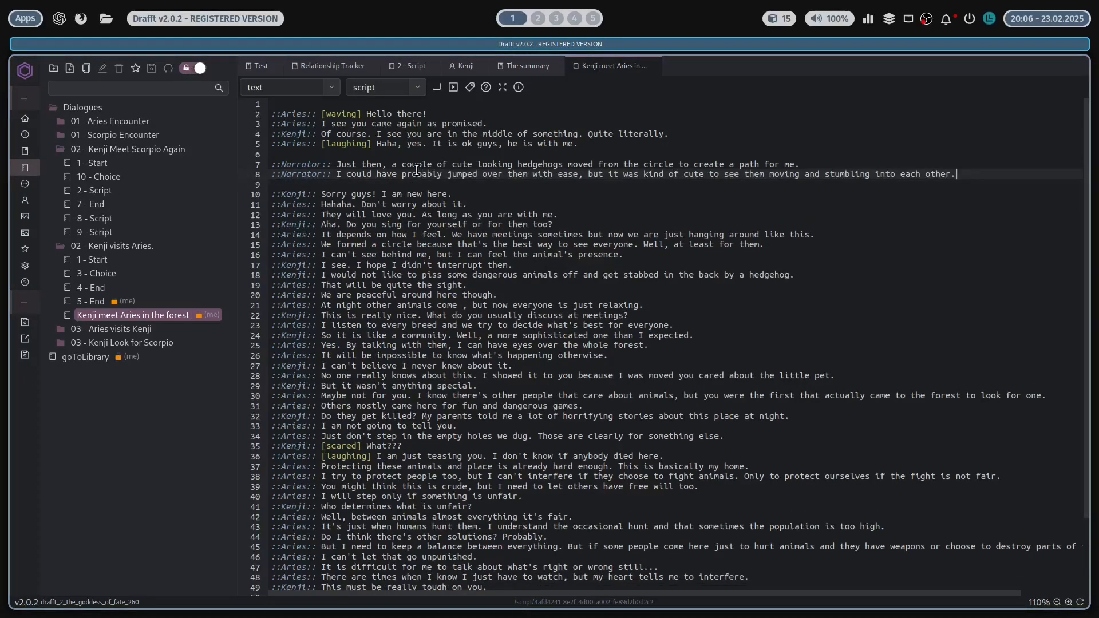
key("Return")
type("::Ac")
key("Return")
key("BackSpace")
key("BackSpace")
key("BackSpace")
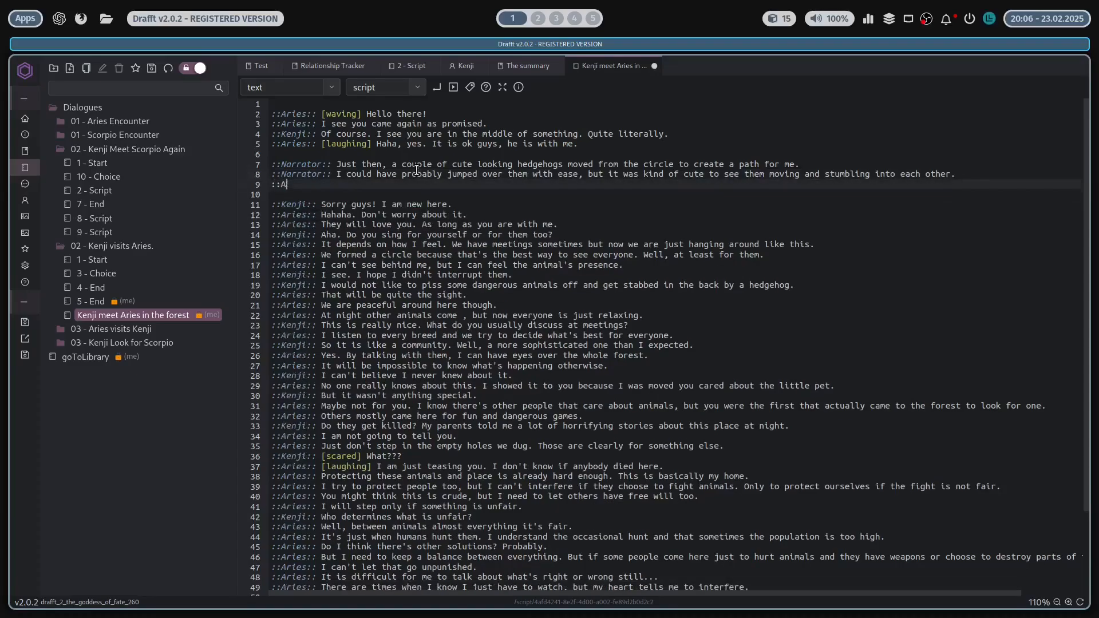
key("Return")
Step: Add an empty Narrator dialogue line below the new Aries line, choosing the actor from the suggestions
key("Return")
type("::")
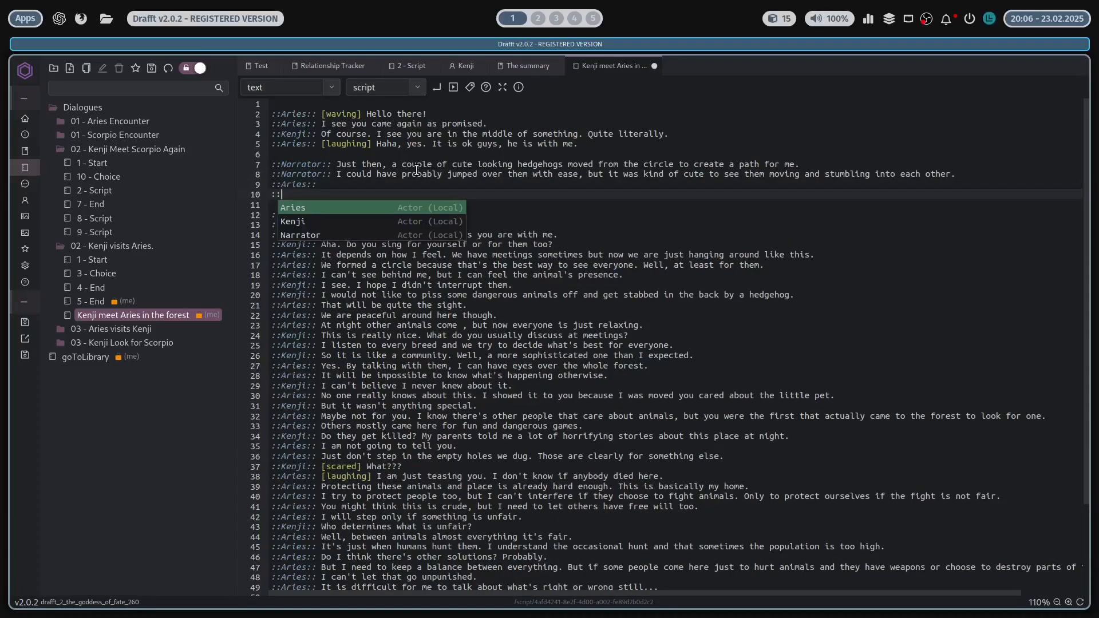
key("Down")
key("Down")
key("Return")
key("Return")
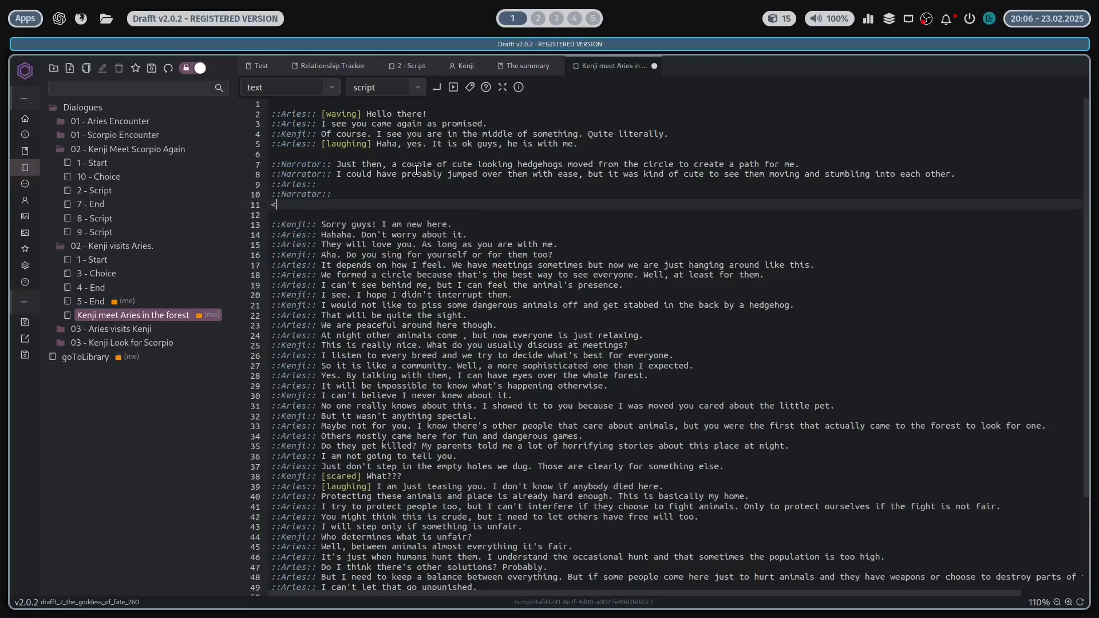
Step: Add two <Command()> lines below the empty Narrator line, taking the second one from the suggestion
type("<Command()>")
key("Return")
type("<")
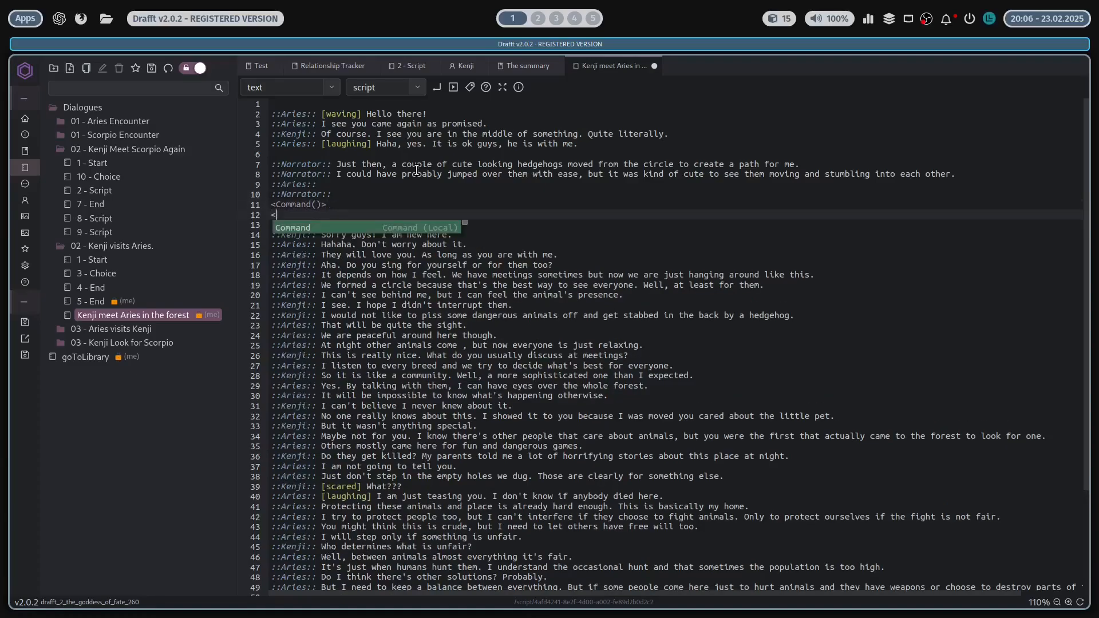
key("Return")
key("Return")
Step: Add two <Test()> lines below the <Command()> lines, followed by a blank line
type("<T")
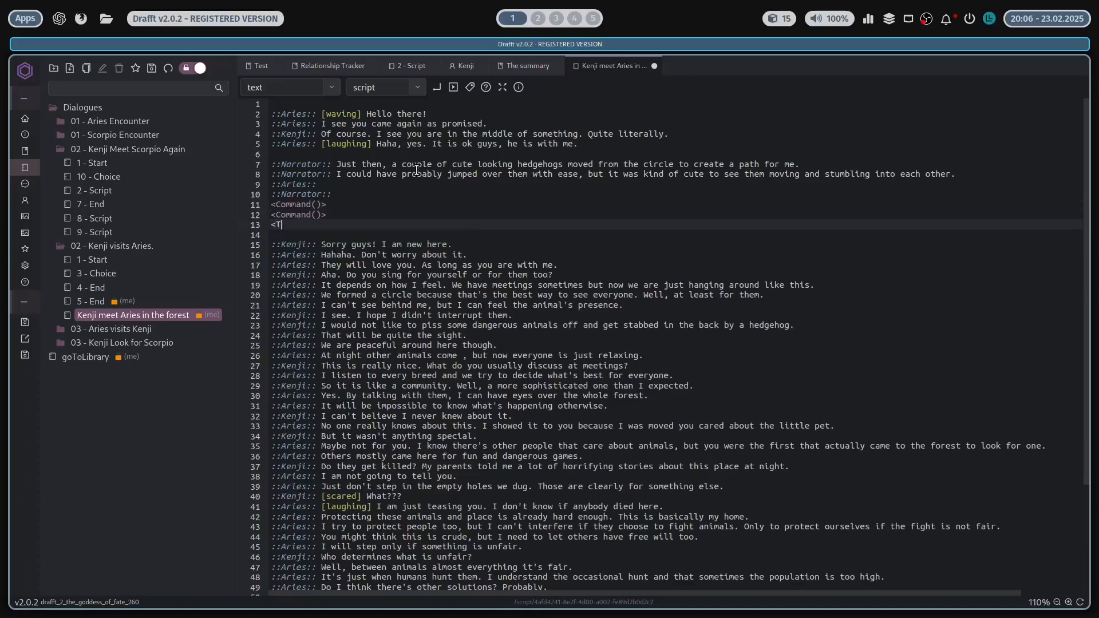
type("est()>")
key("Return")
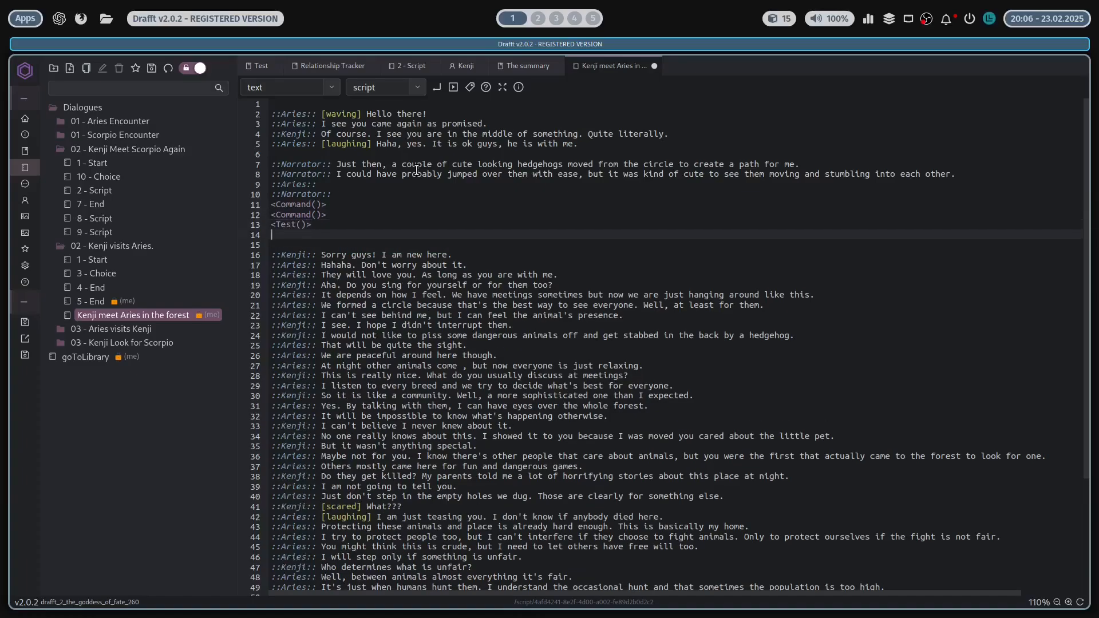
type("<")
key("Escape")
type("Test()>")
key("Return")
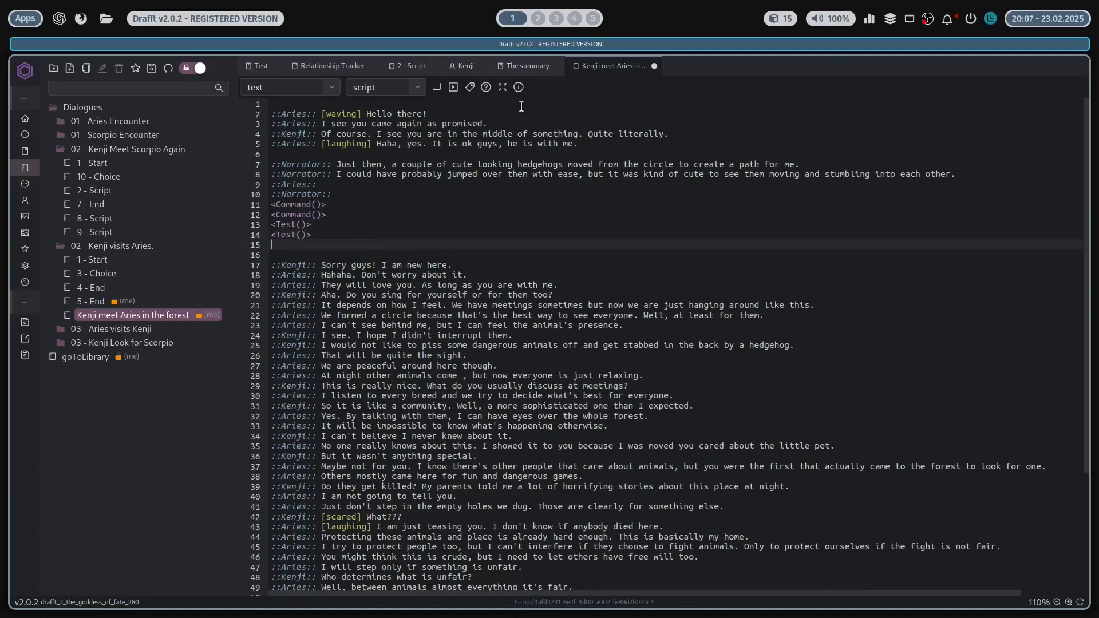
key("Return")
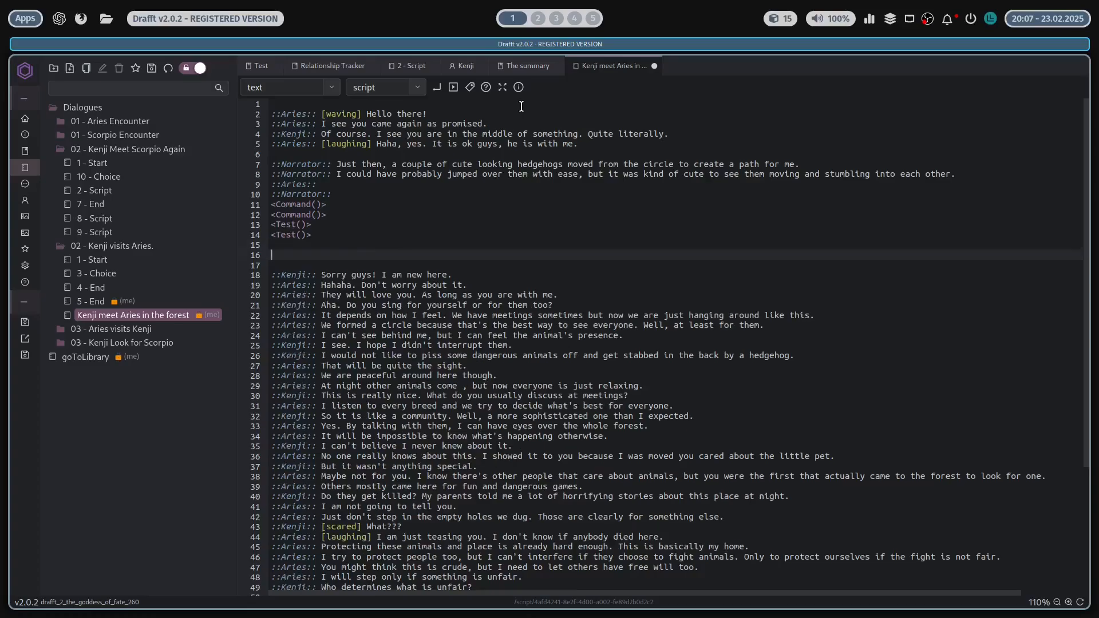
Step: Preview the documents offered in the document search, down to the Kenji actor, and try filtering them by ke
key("ctrl+p")
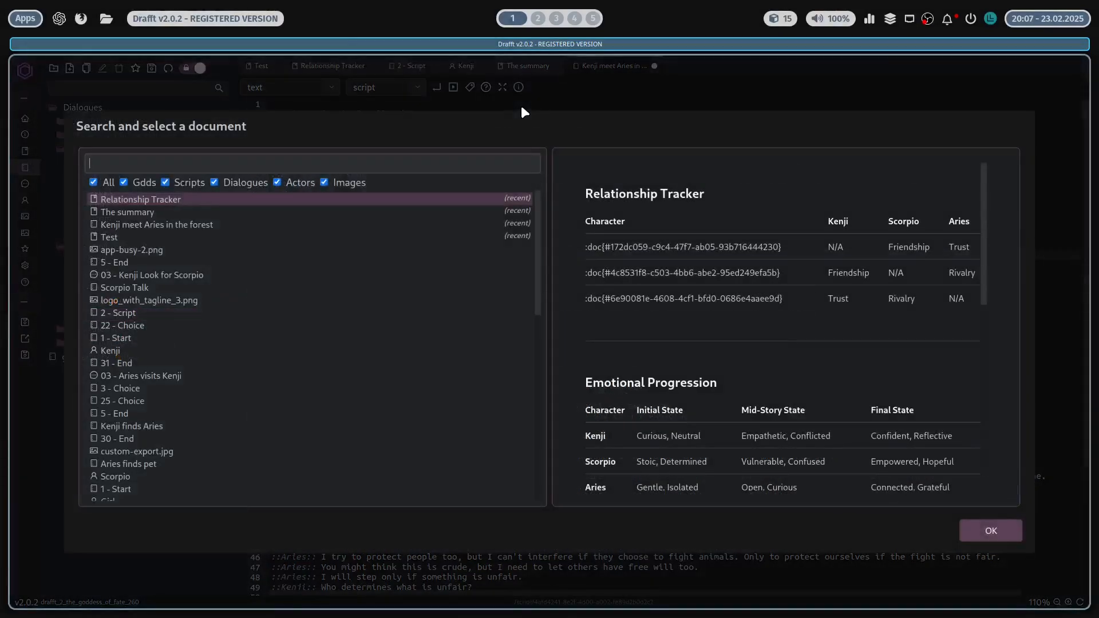
key("Down")
key("Down")
key("Down")
key("Down")
key("Down")
key("Down")
key("Down")
key("Down")
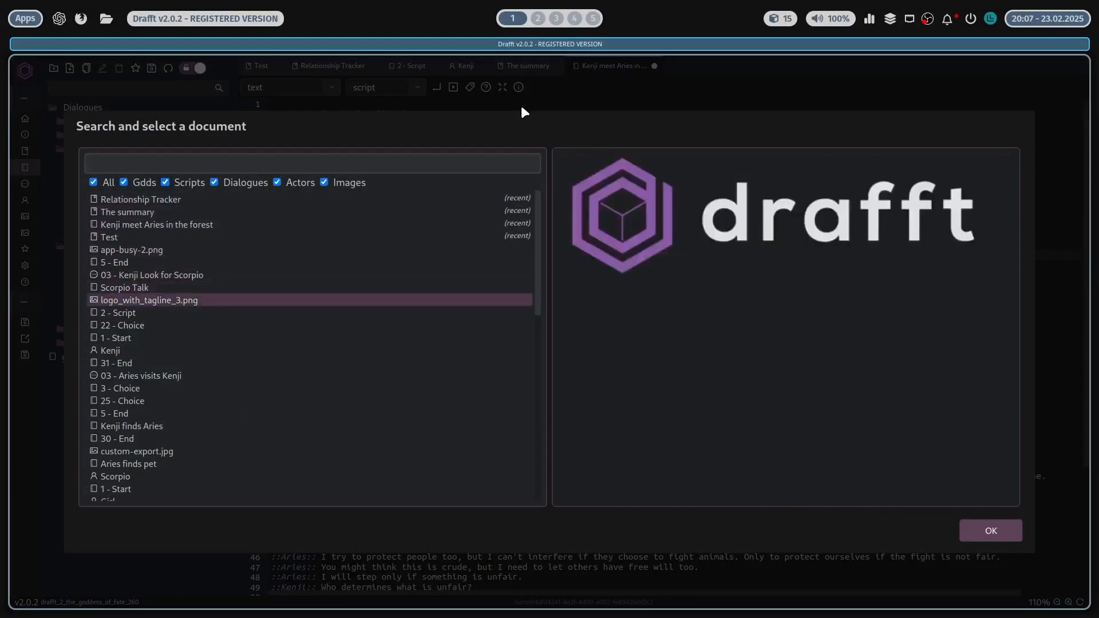
key("Down")
key("Down")
key("Down")
key("Down")
type("ke")
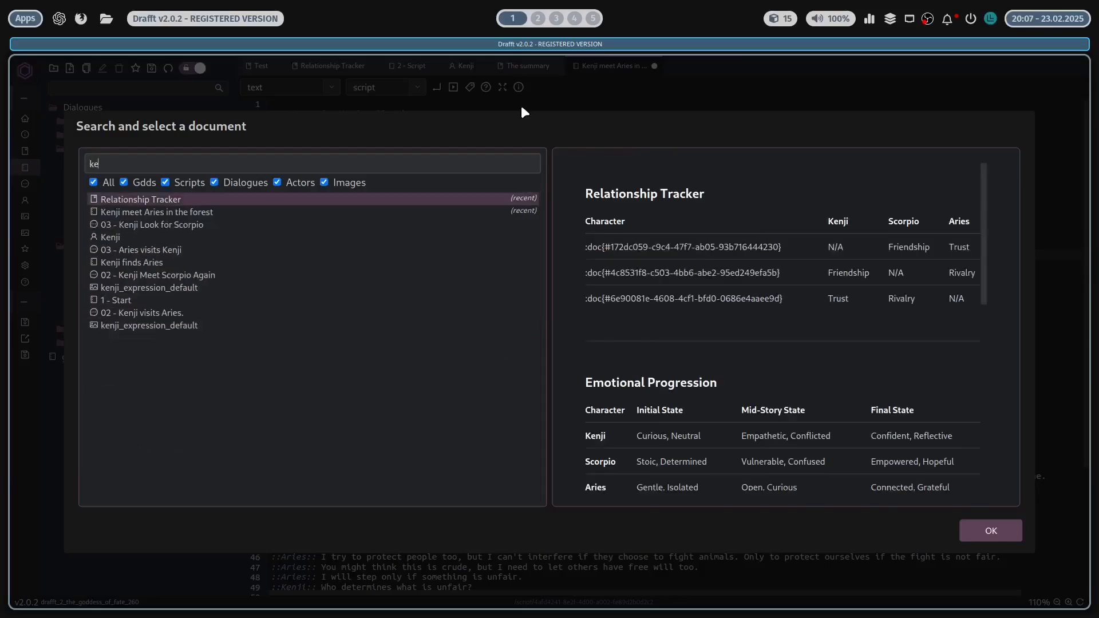
key("BackSpace")
key("BackSpace")
Step: Filter the document search by aries and insert the Aries actor as a dialogue line in the script
type("aries")
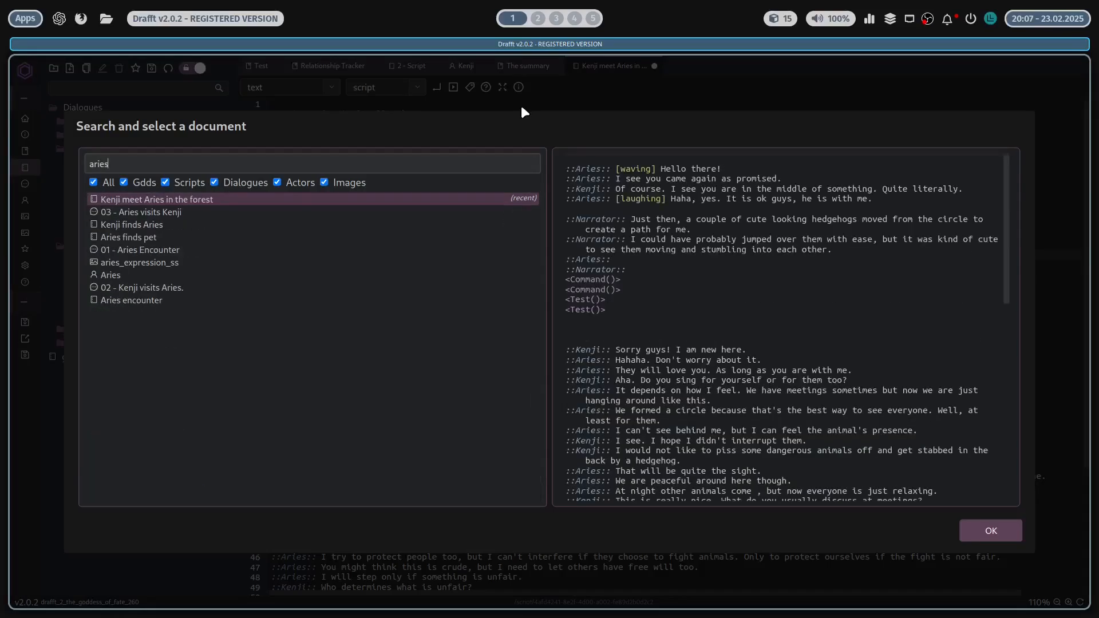
key("Down")
key("Down")
key("Down")
key("Down")
key("Down")
key("Down")
key("Return")
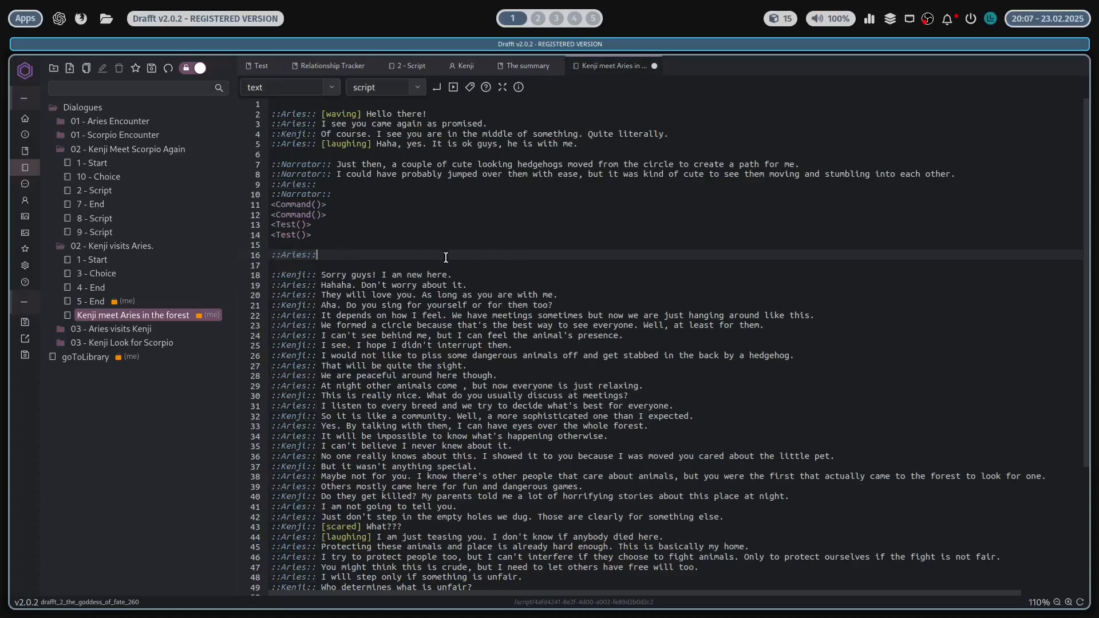
Step: Insert a reference to the 03 - Aries visits Kenji dialogue on a new line below the last Aries line, using the document search
key("Return")
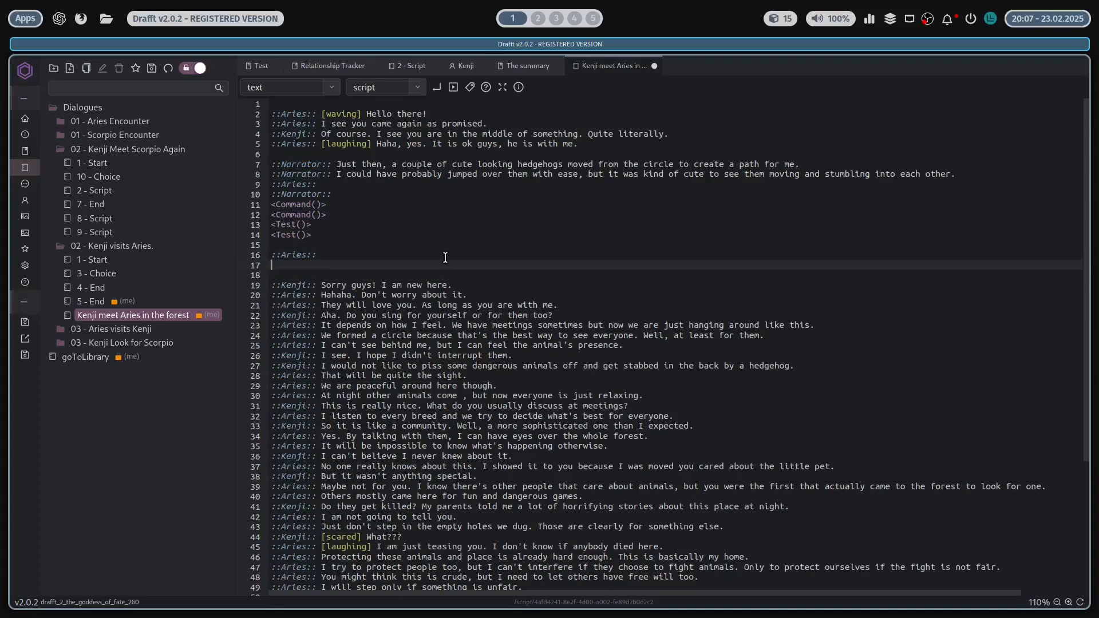
key("ctrl+p")
key("Down")
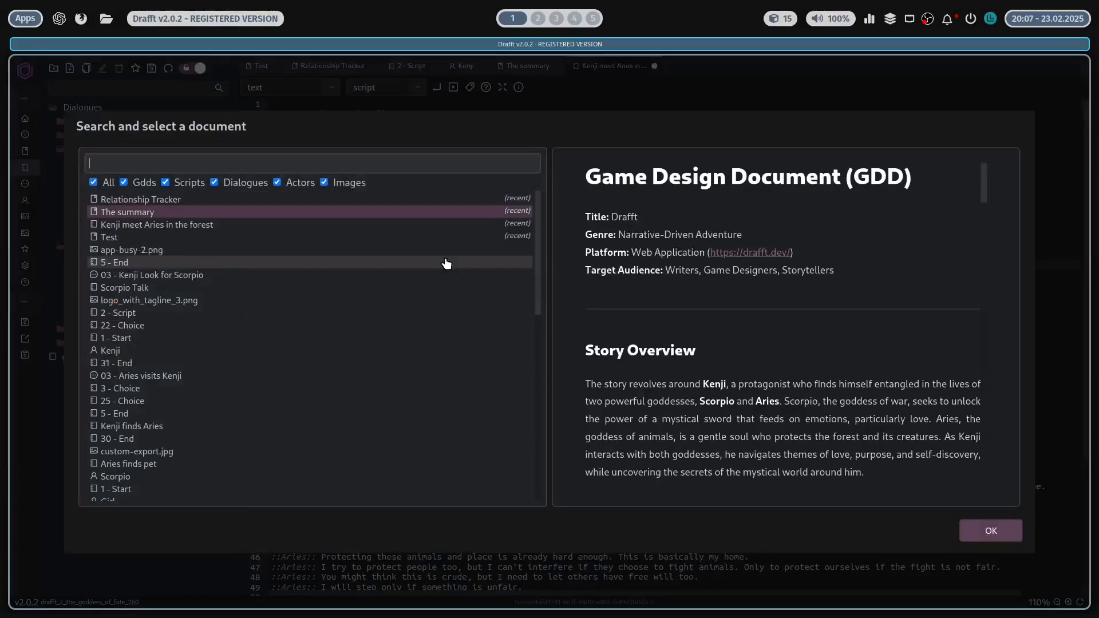
key("Down")
key("Down")
key("Down")
key("Down")
key("Down")
key("Down")
key("Down")
key("Down")
key("Down")
key("Down")
key("Down")
key("Down")
key("Down")
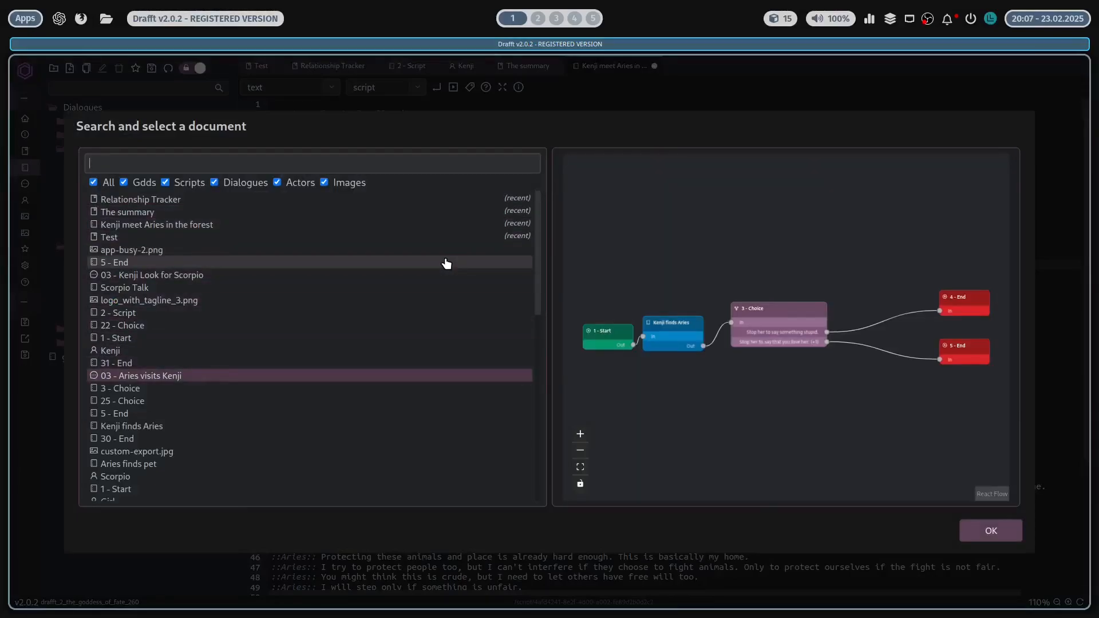
key("Return")
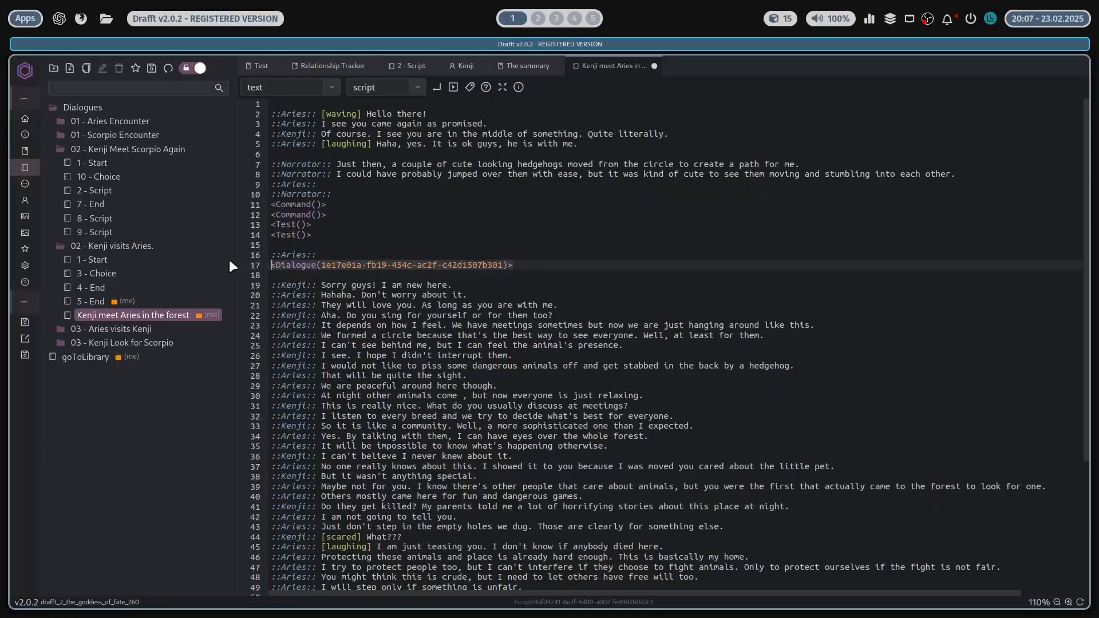
triple_click(286, 265)
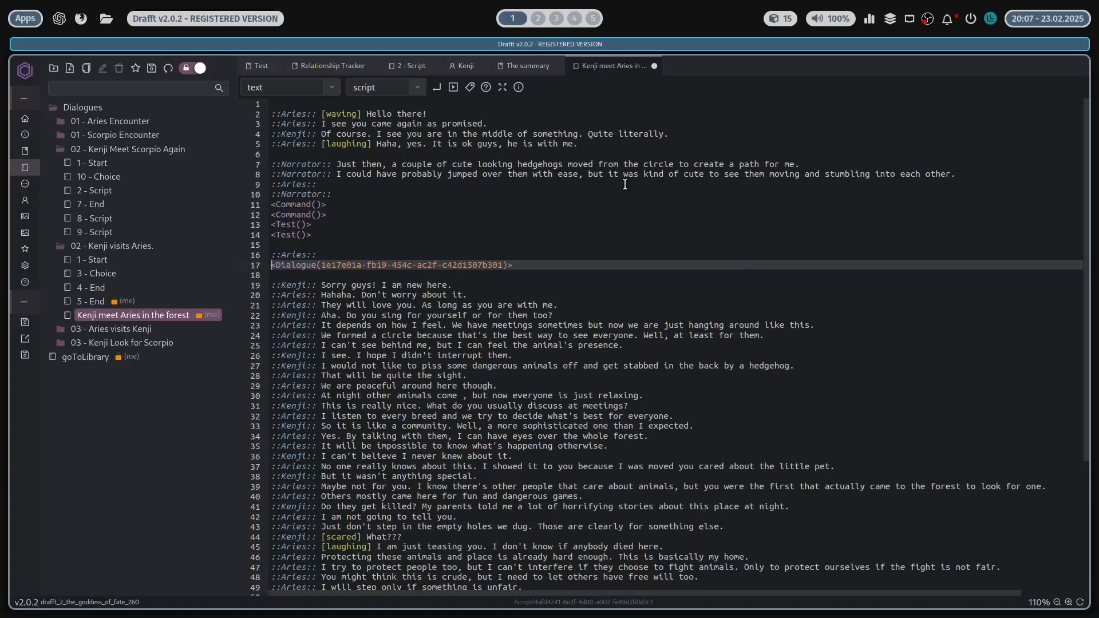
key("End")
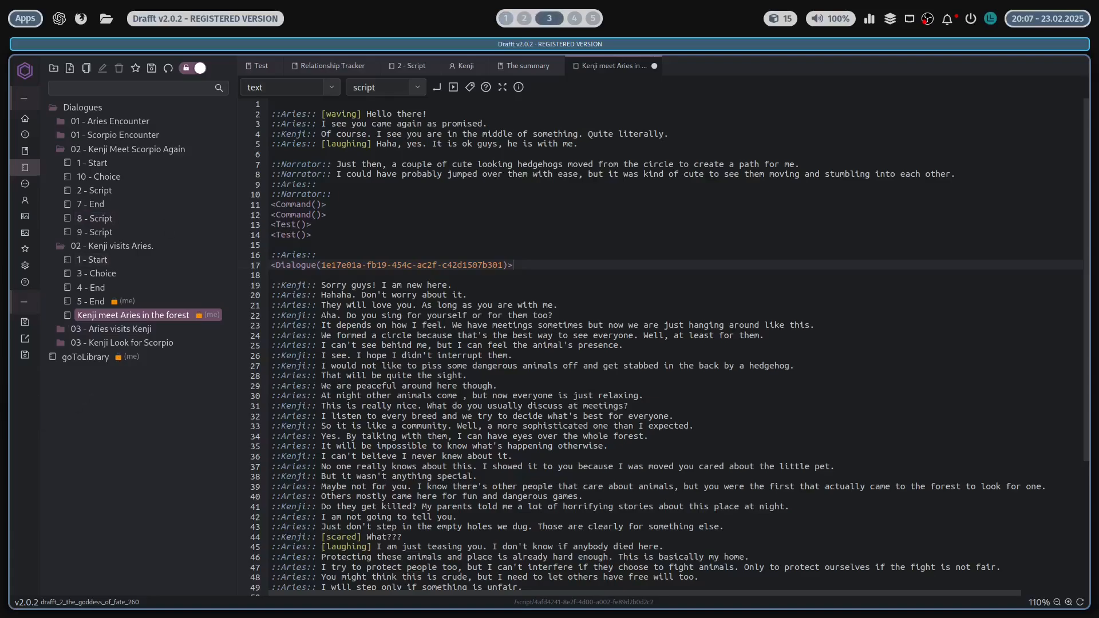
Step: Open the 01 - Scorpio Encounter dialogue from the Scorpio folder and view the node types that can be added to its graph
left_click(24, 184)
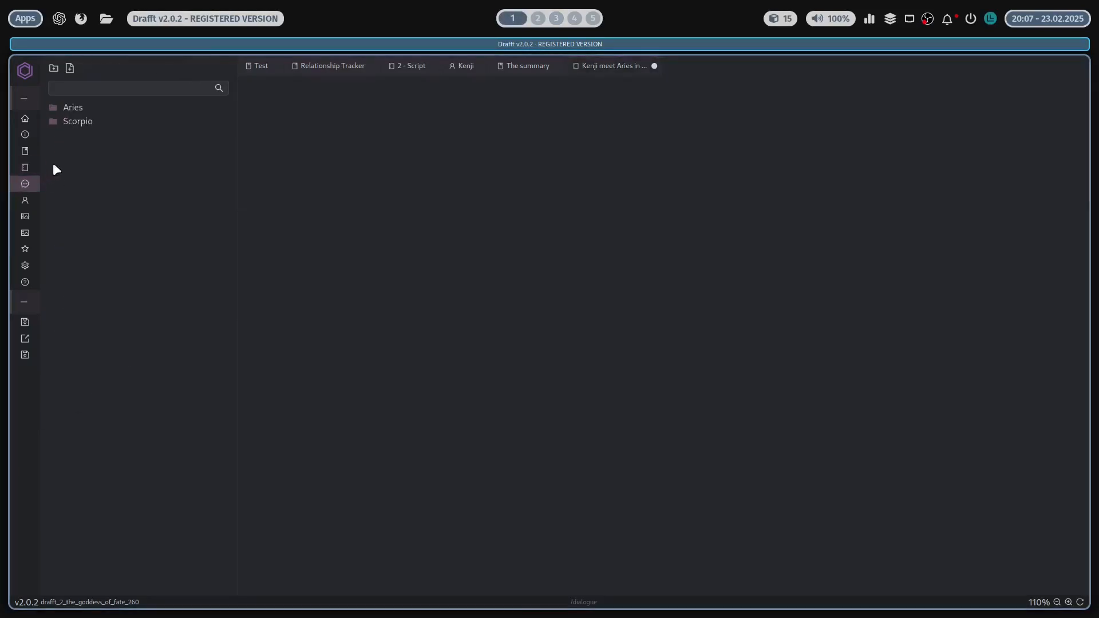
left_click(81, 122)
left_click(89, 136)
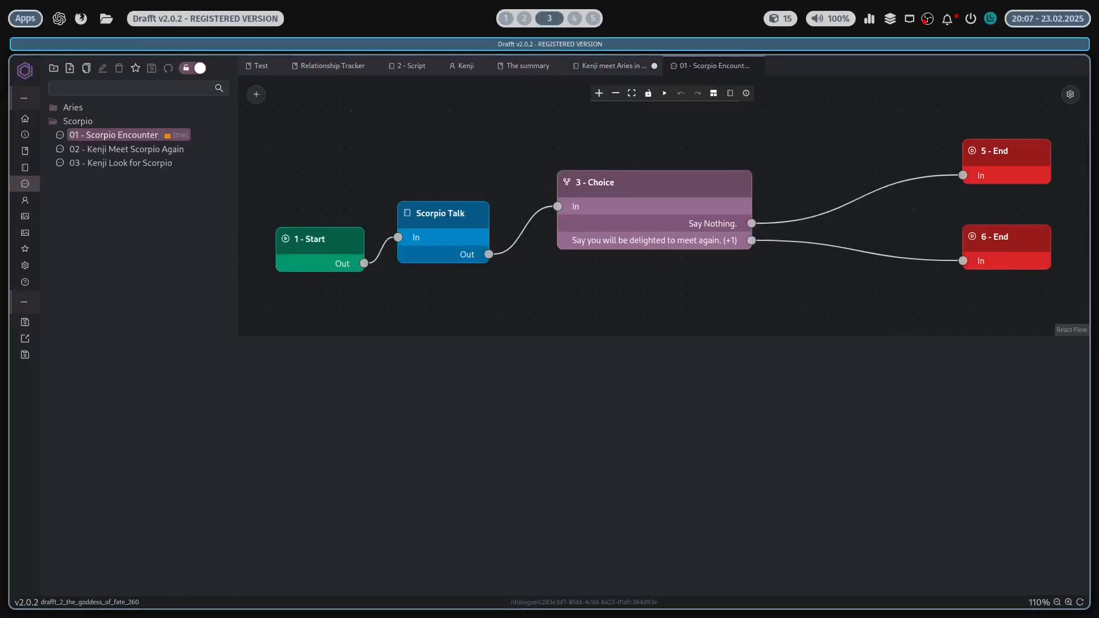
right_click(455, 169)
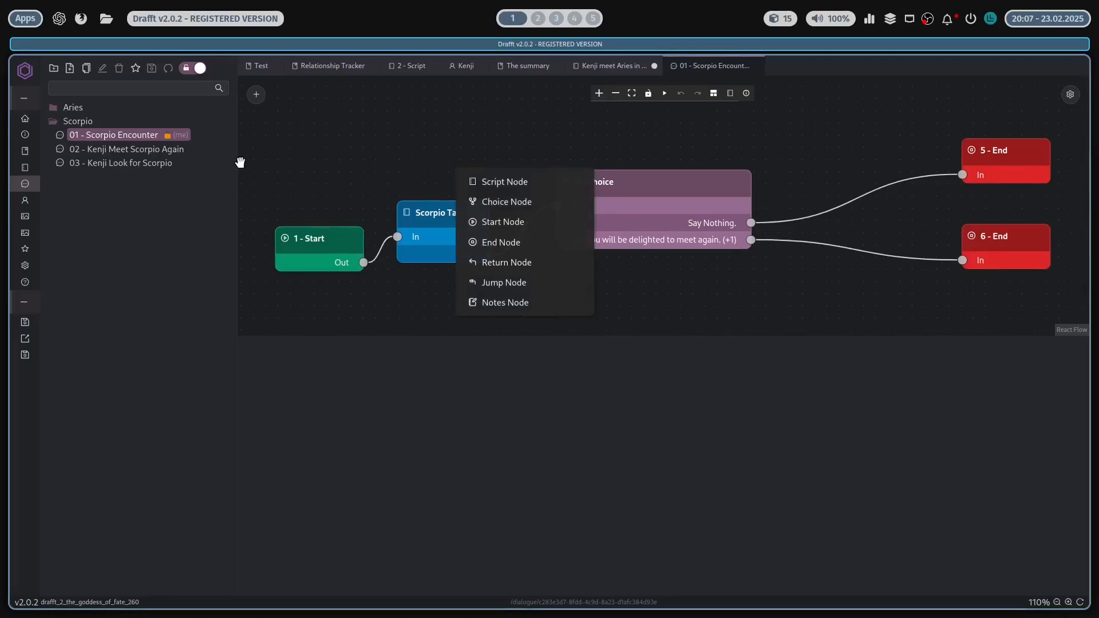
left_click(640, 166)
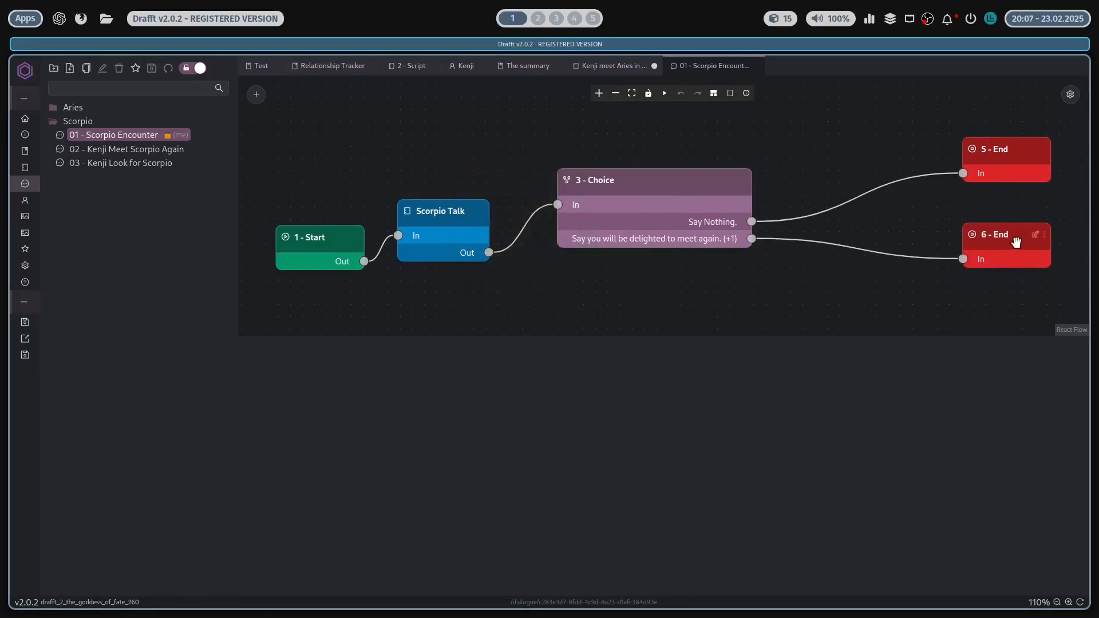
Step: Move the 5 - End, 6 - End and 3 - Choice nodes in the graph, and undo the three moves
left_click_drag(1001, 150, 903, 140)
left_click_drag(984, 238, 849, 241)
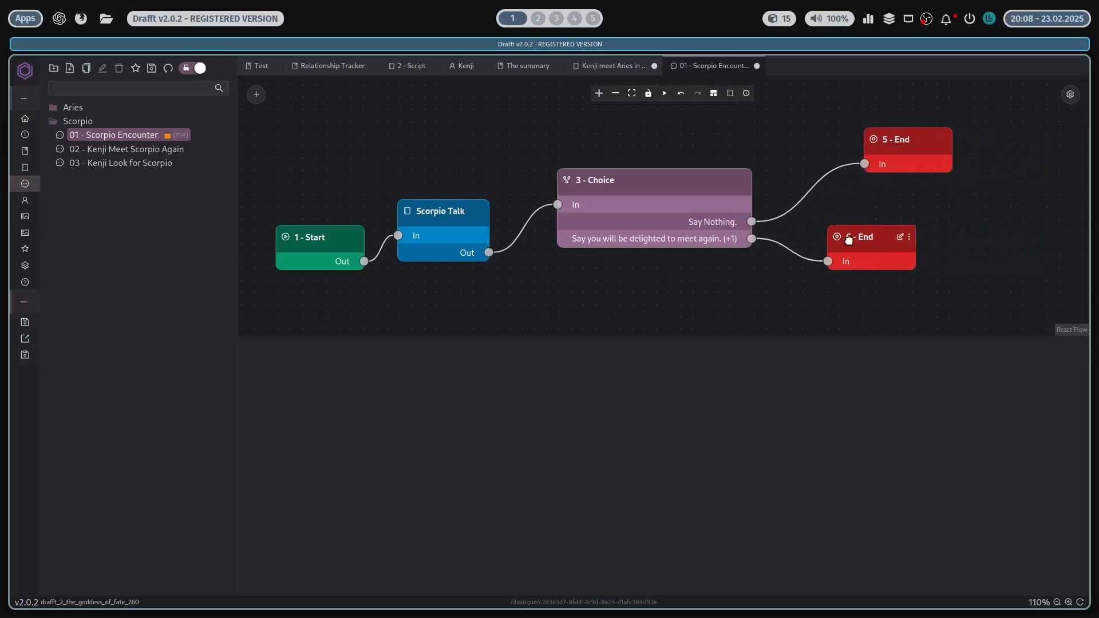
left_click_drag(699, 193, 688, 159)
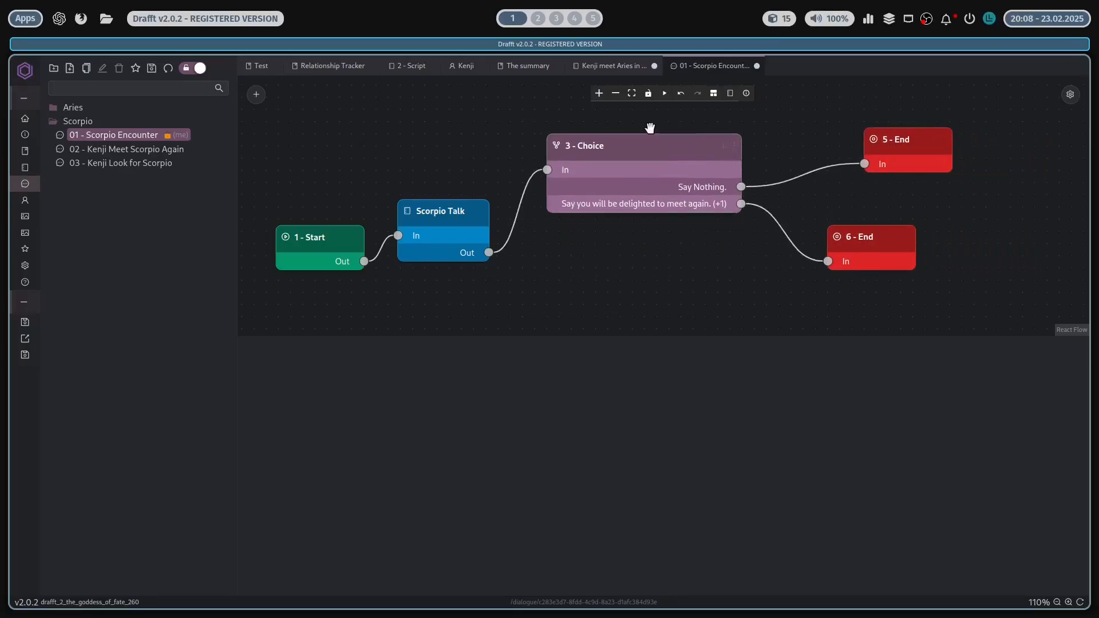
key("ctrl+z")
key("ctrl+z")
key("ctrl+z")
Step: Rearrange the 5 - End, 3 - Choice, Scorpio Talk and 1 - Start nodes, and discard all changes to the dialogue
left_click_drag(1002, 150, 778, 135)
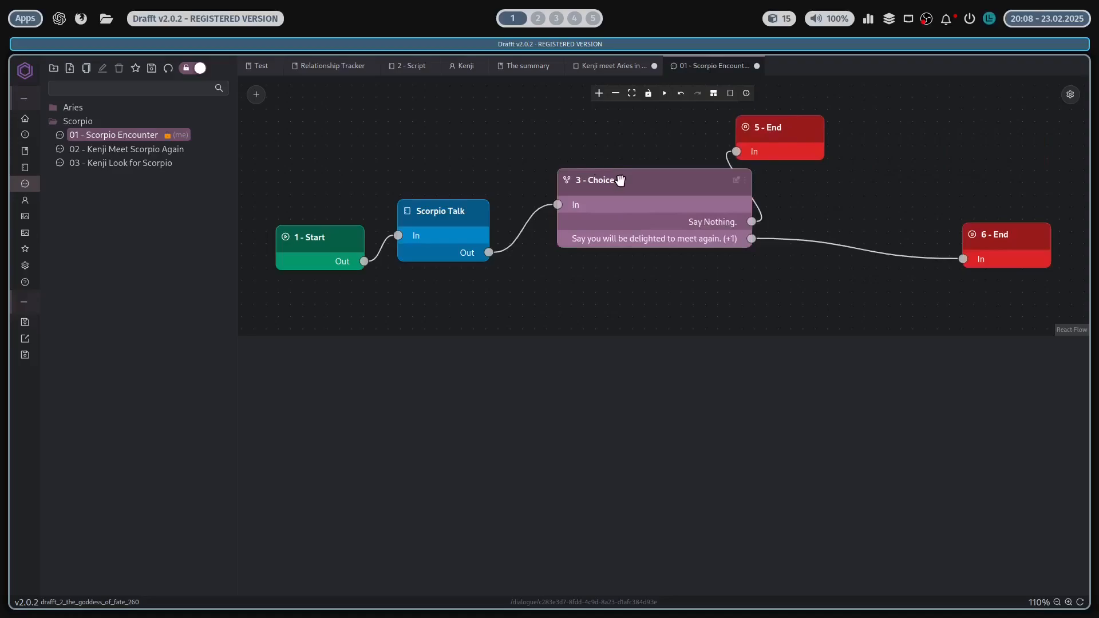
left_click_drag(621, 180, 457, 132)
left_click_drag(525, 140, 671, 134)
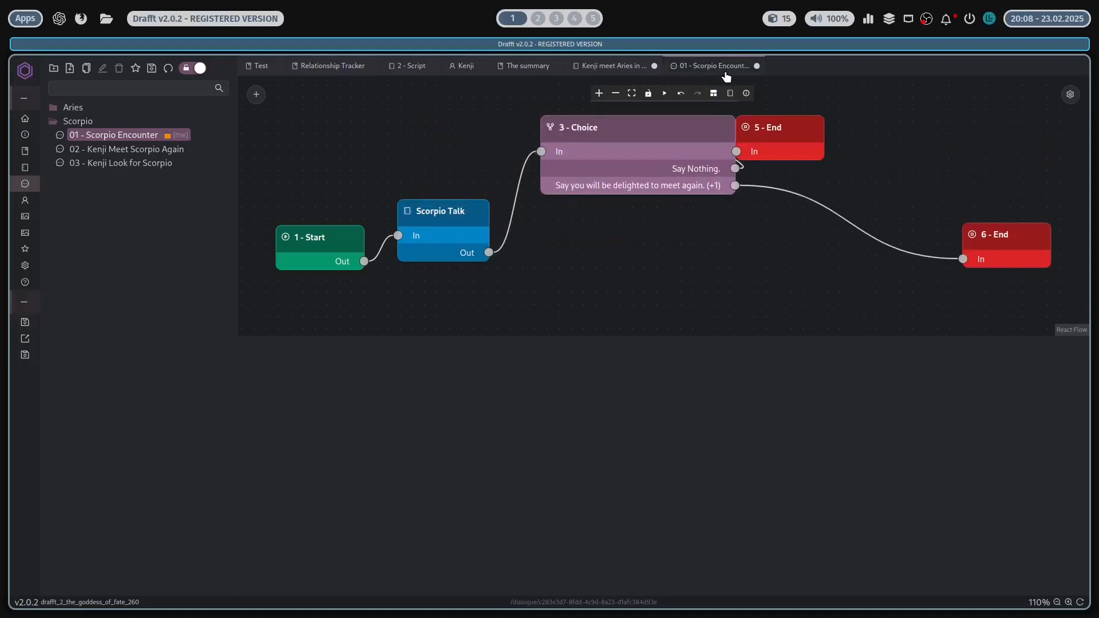
left_click_drag(801, 138, 911, 163)
left_click_drag(430, 212, 409, 122)
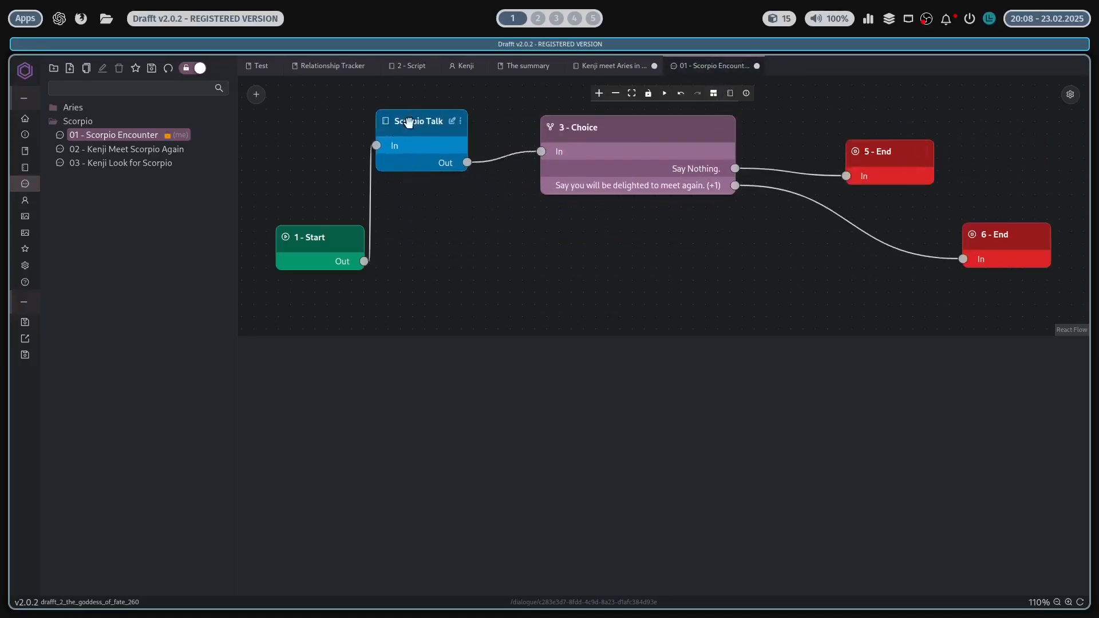
left_click_drag(292, 239, 309, 175)
key("ctrl+z")
left_click(169, 69)
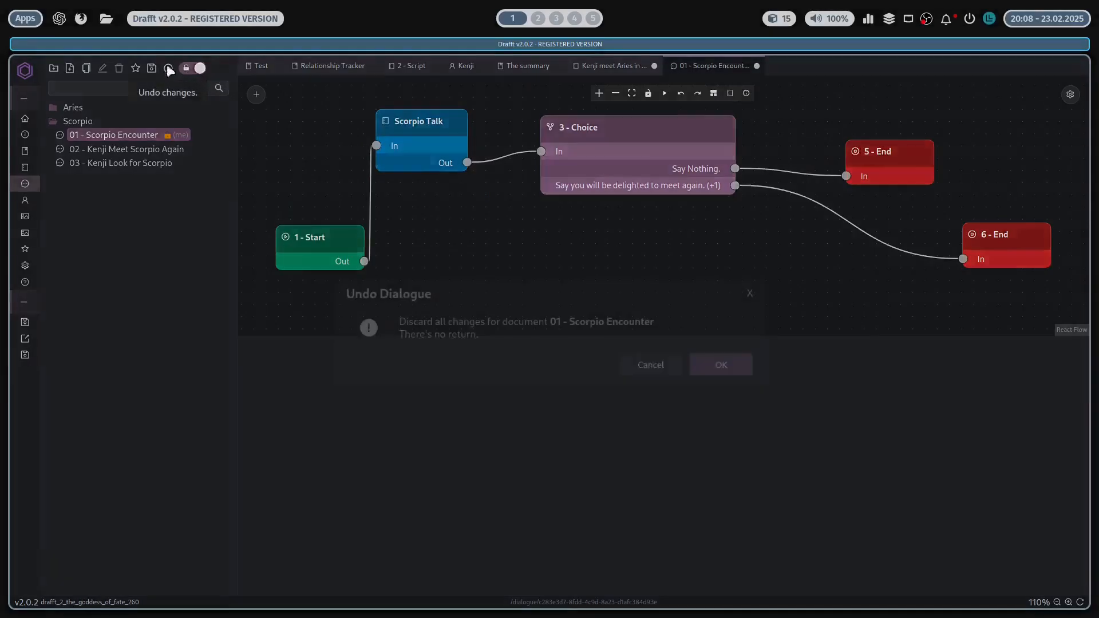
left_click(718, 366)
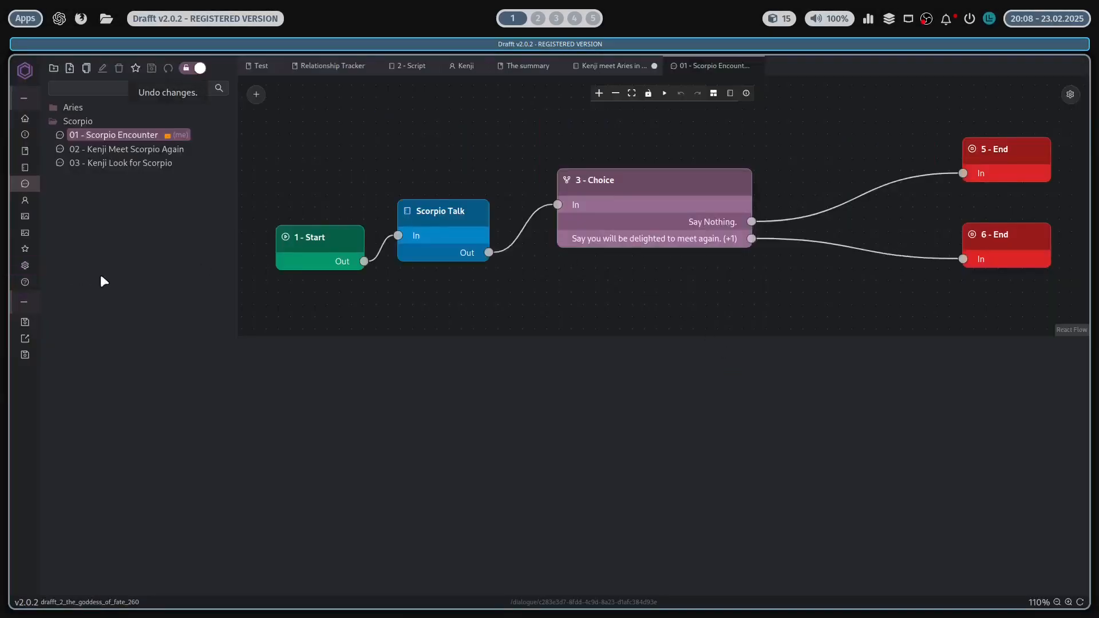
Step: Toggle the graph's Snap To Grid option and move the 5 - End node closer to the 3 - Choice node
left_click(1070, 95)
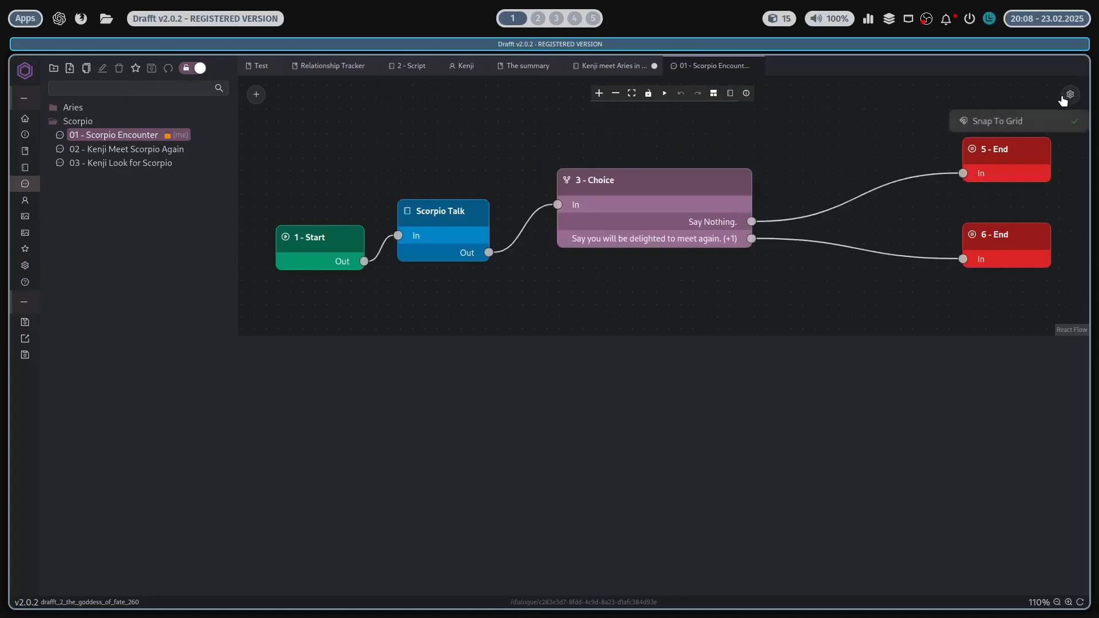
left_click(1030, 131)
left_click_drag(1005, 154, 921, 115)
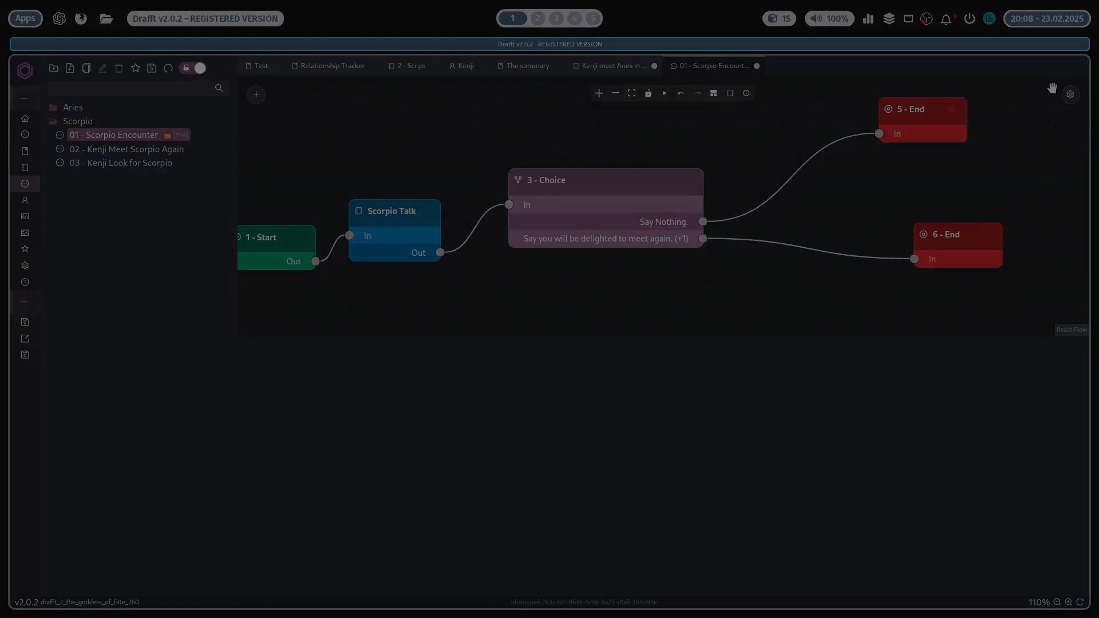
left_click(1068, 96)
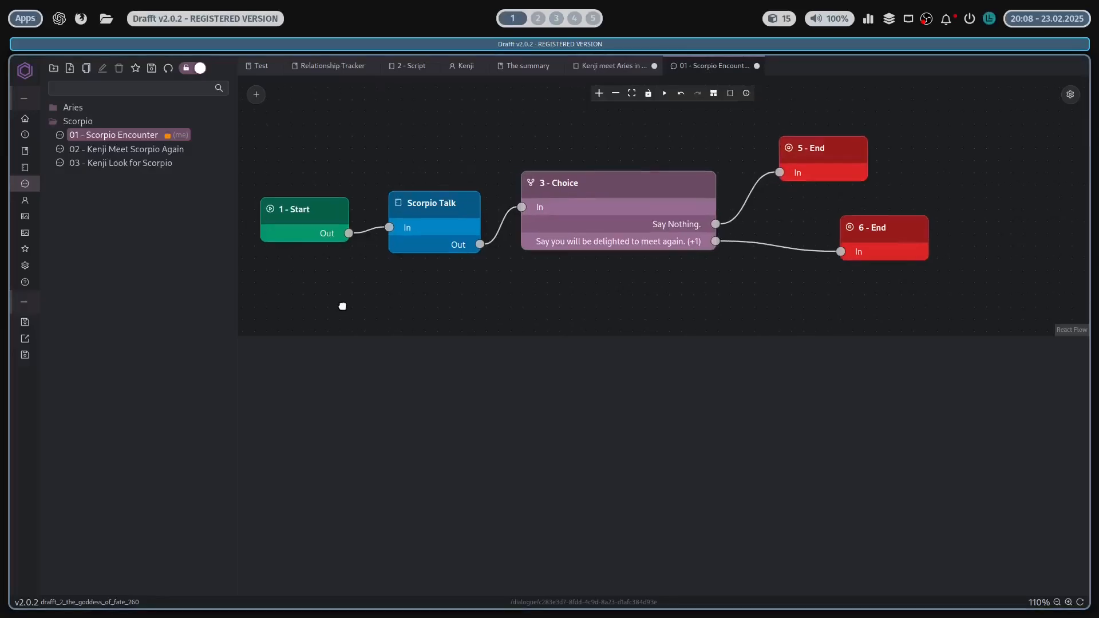
Step: View the scripts of the 1 - Start and 3 - Choice nodes, and open the script linking options for 3 - Choice
left_click(292, 216)
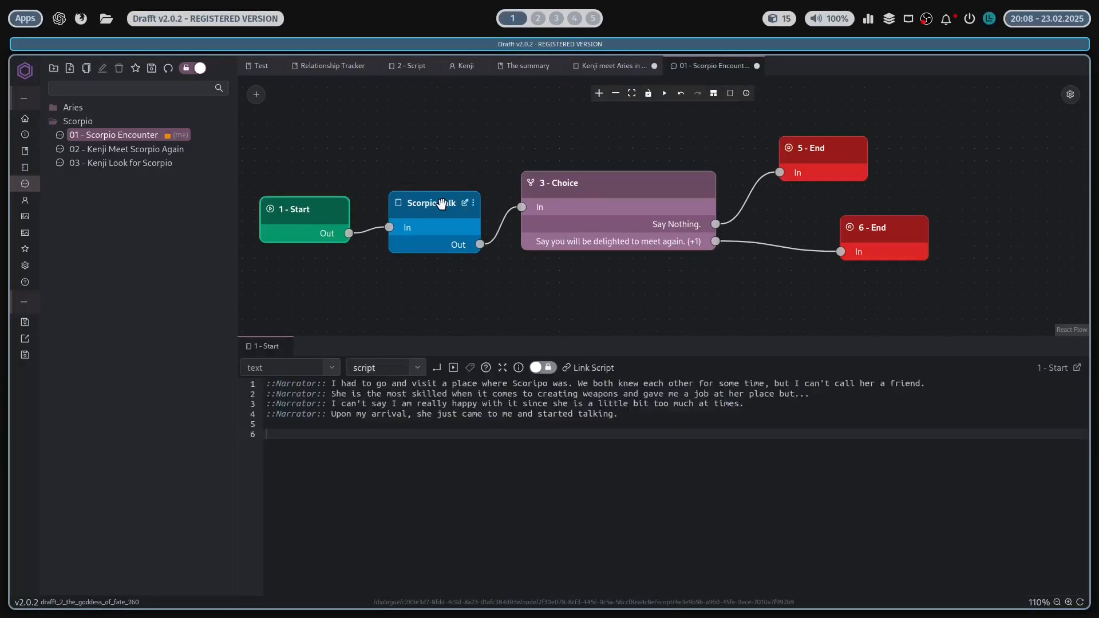
left_click(564, 190)
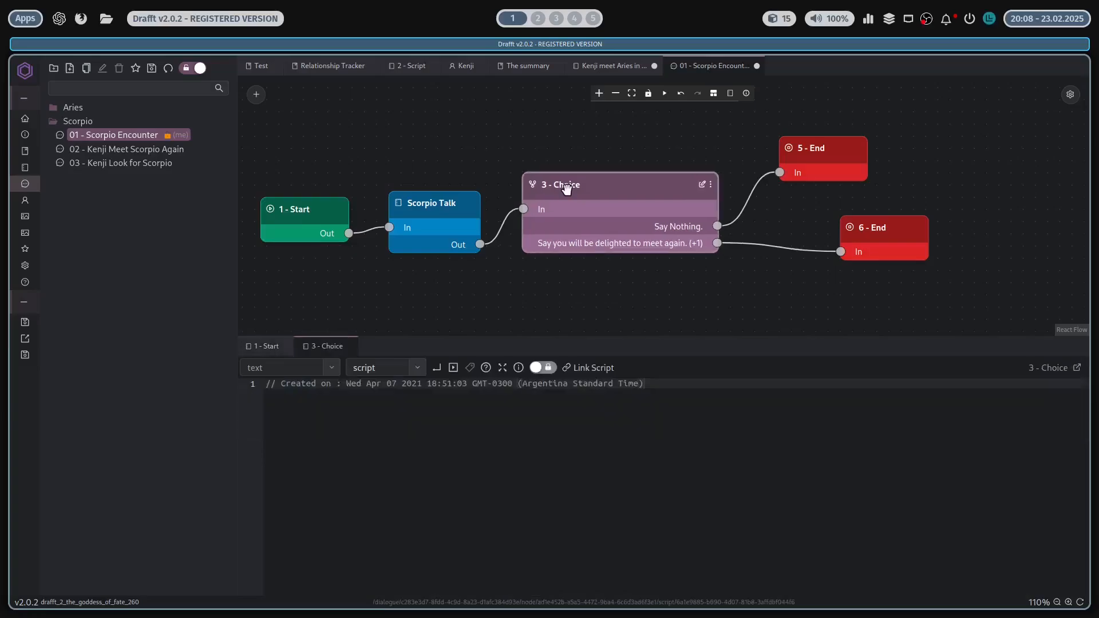
left_click(303, 209)
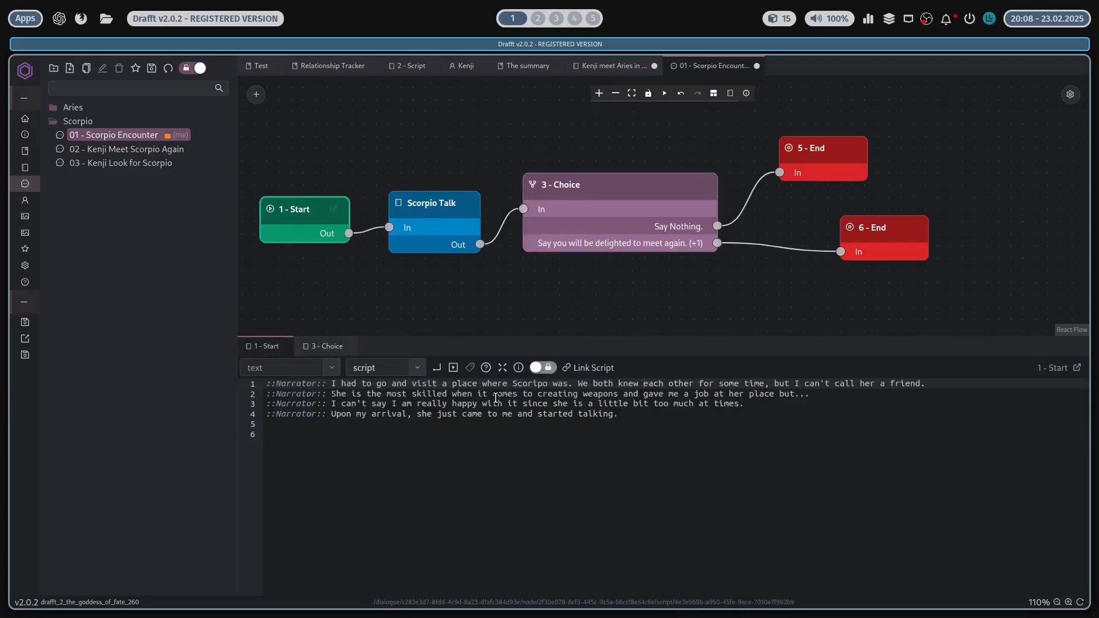
left_click(632, 212)
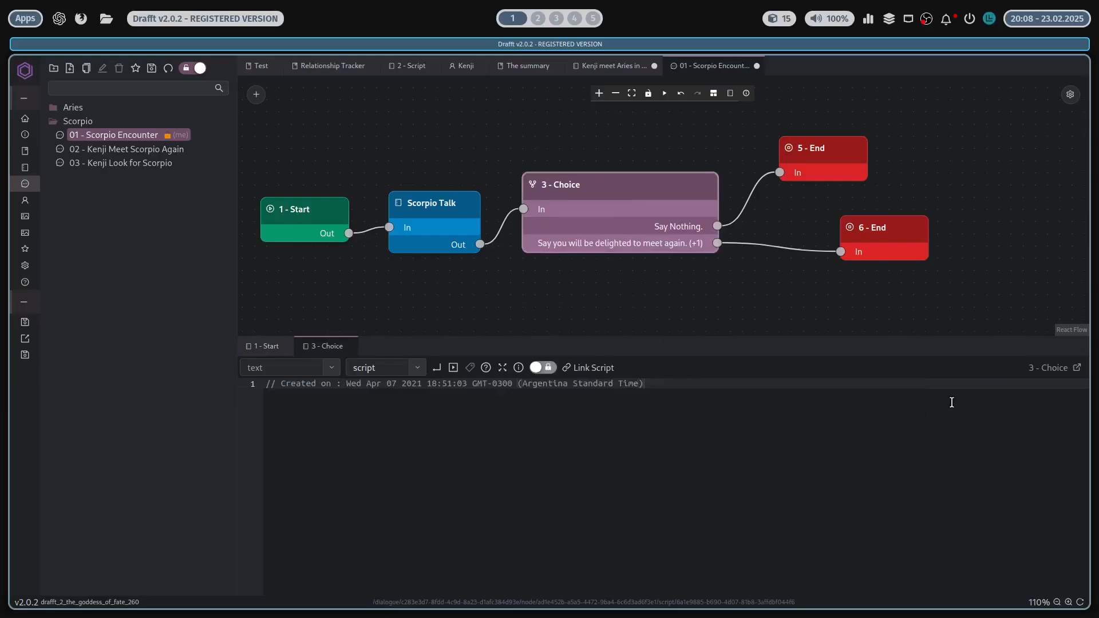
left_click(581, 372)
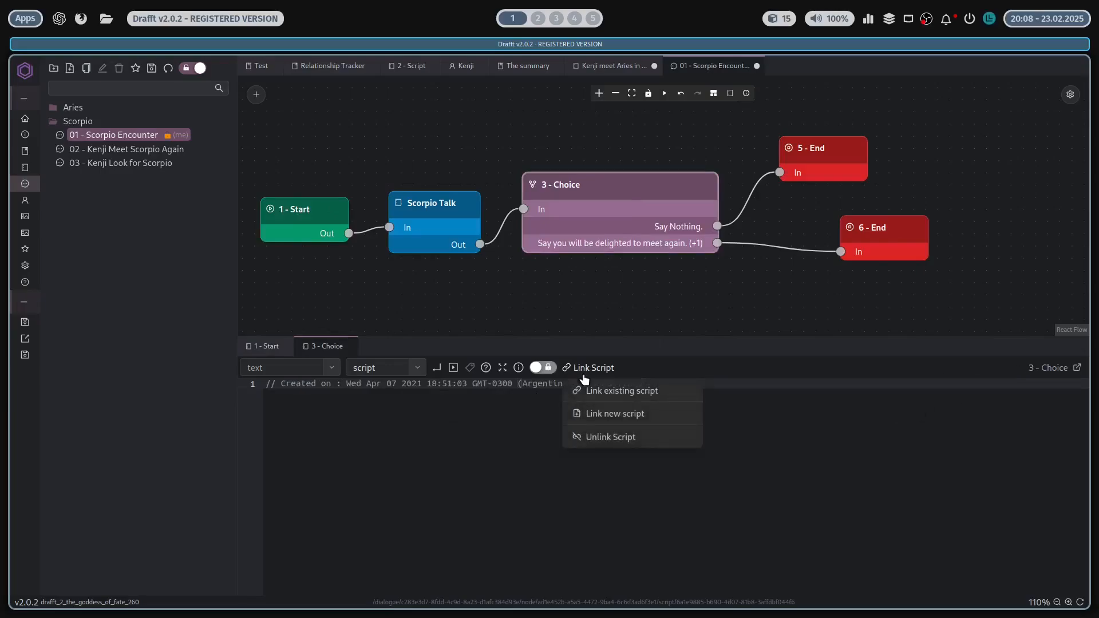
Step: Unlink the script from the 3 - Choice node, and bring the 5 - End and 6 - End nodes roughly into one column
left_click(589, 434)
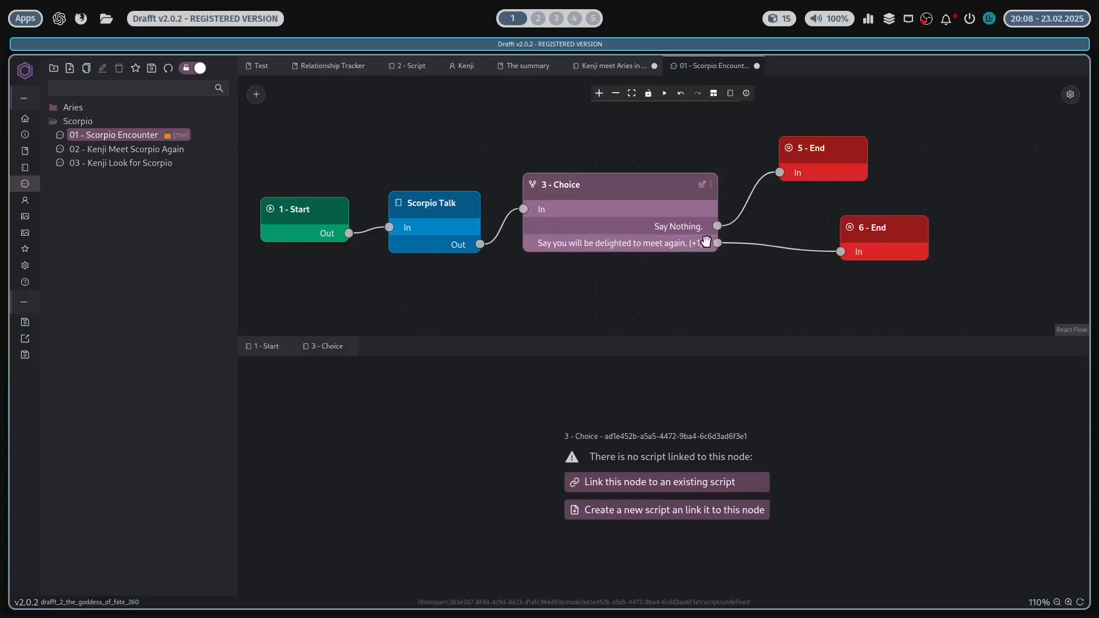
left_click_drag(658, 275, 615, 280)
left_click_drag(808, 168, 832, 161)
left_click_drag(820, 239, 789, 238)
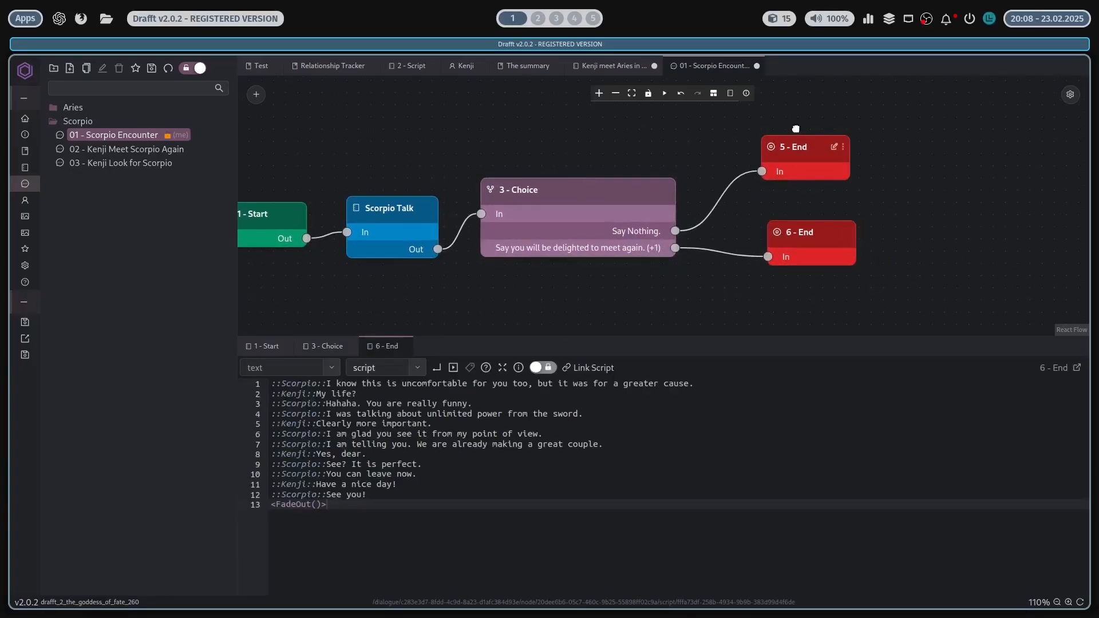
Step: View the scripts linked to the 5 - End and 6 - End nodes
left_click(790, 172)
left_click(810, 241)
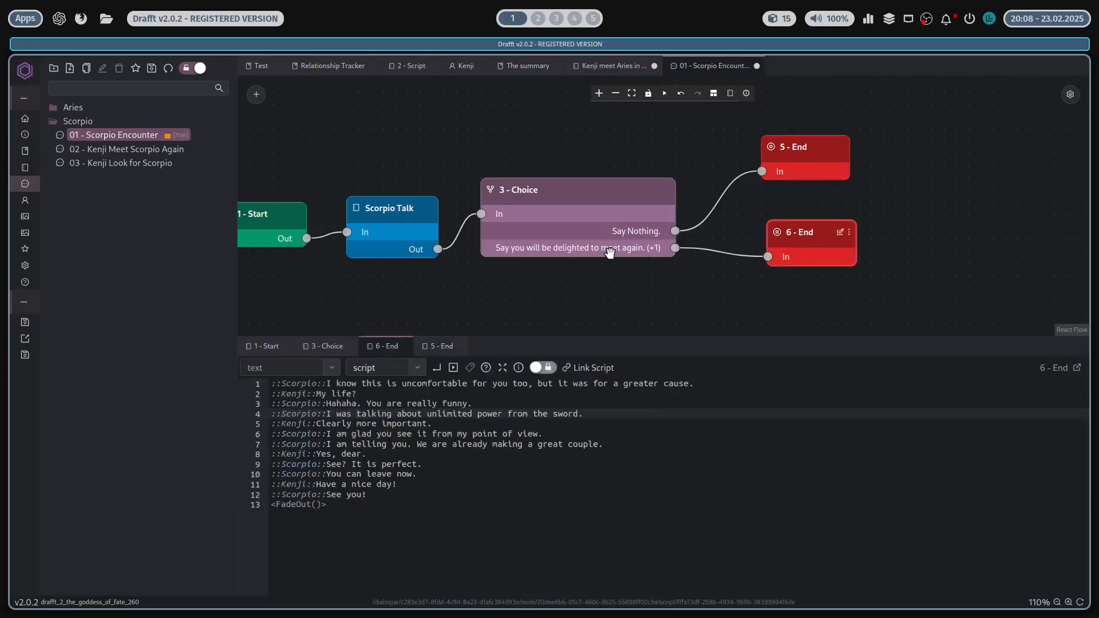
left_click_drag(551, 309, 581, 295)
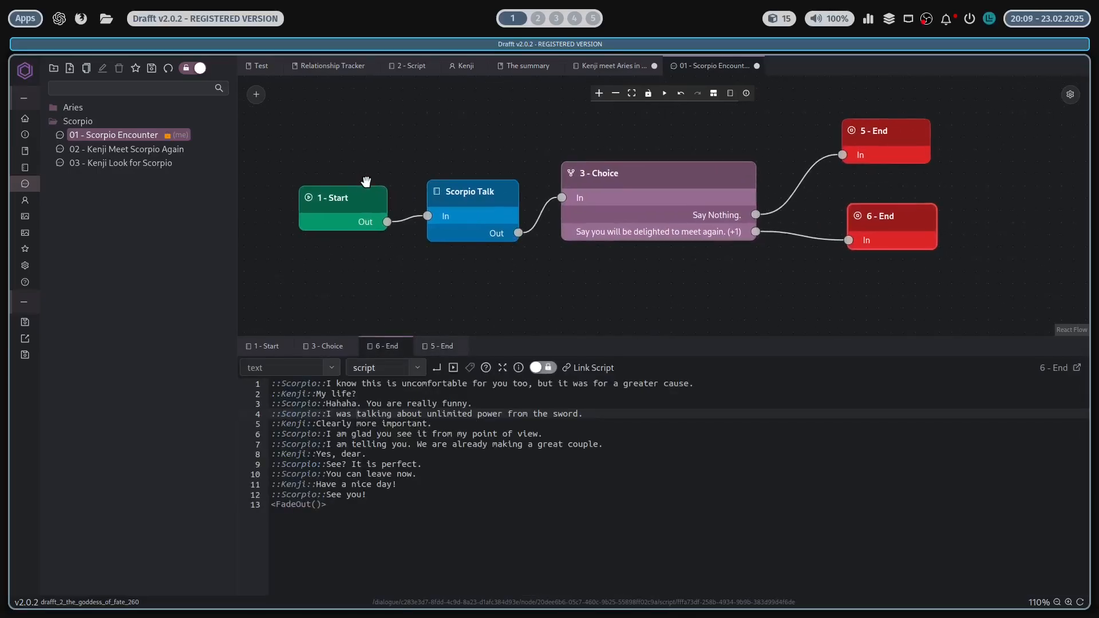
Step: Add two Script nodes beside the 5 - End and 6 - End nodes in the graph, one above the other
right_click(824, 171)
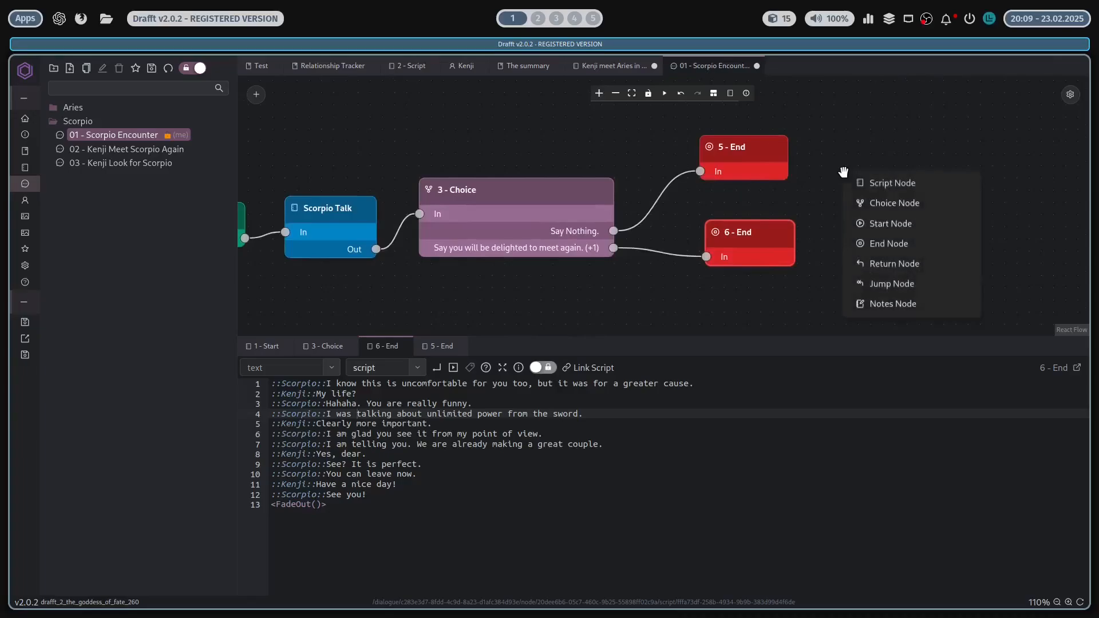
left_click(864, 179)
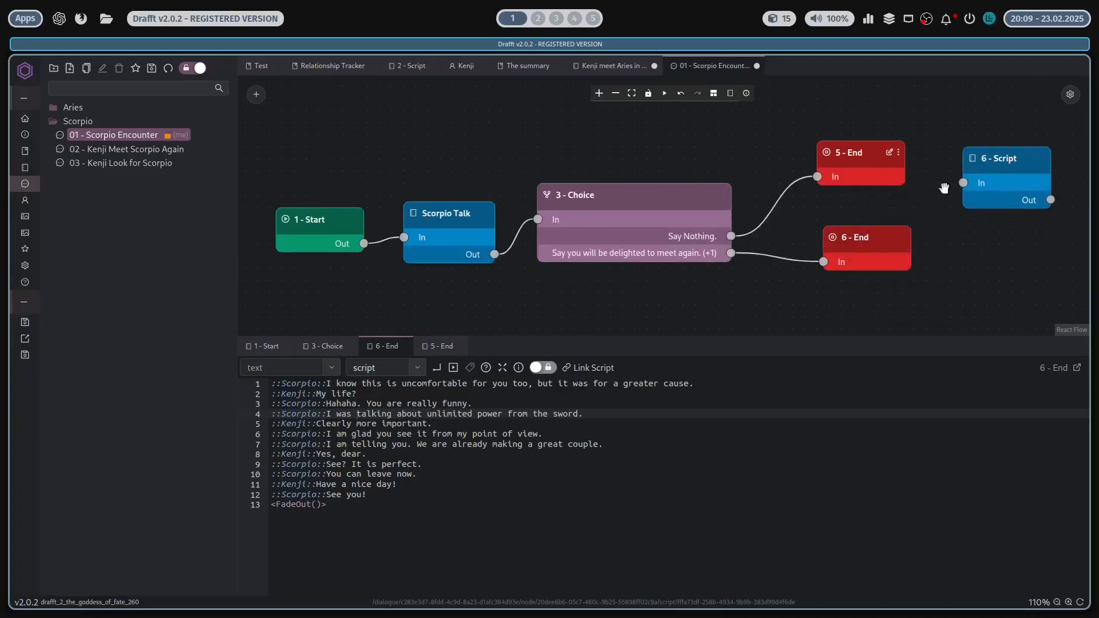
right_click(968, 252)
left_click(968, 263)
left_click_drag(972, 231, 966, 224)
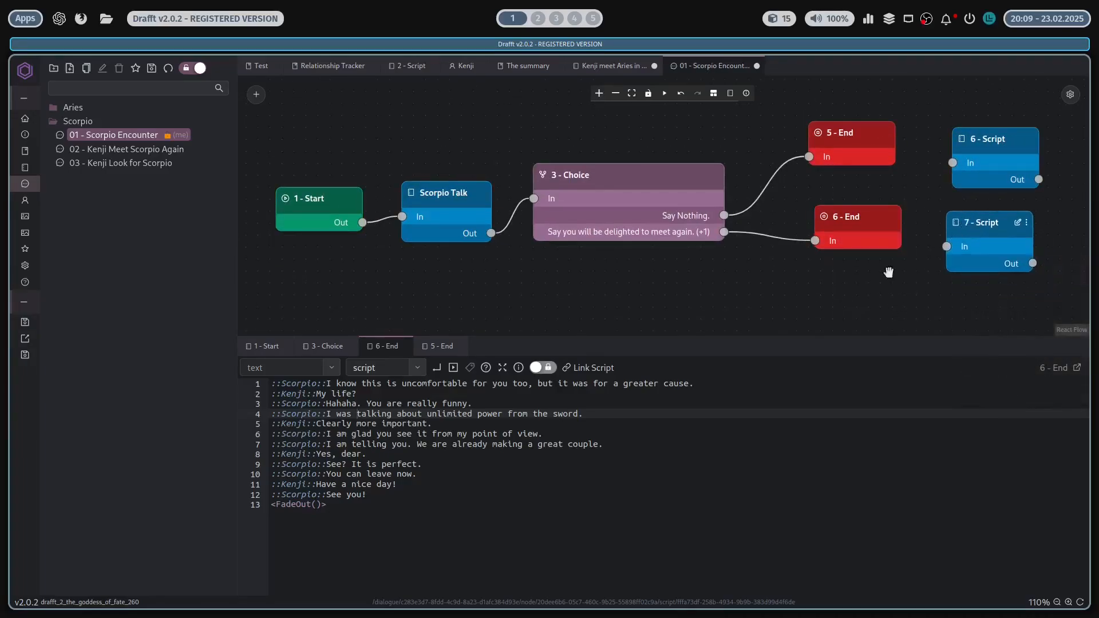
Step: Link the 7 - Script node to the existing goToLibrary script
left_click(992, 241)
left_click(679, 485)
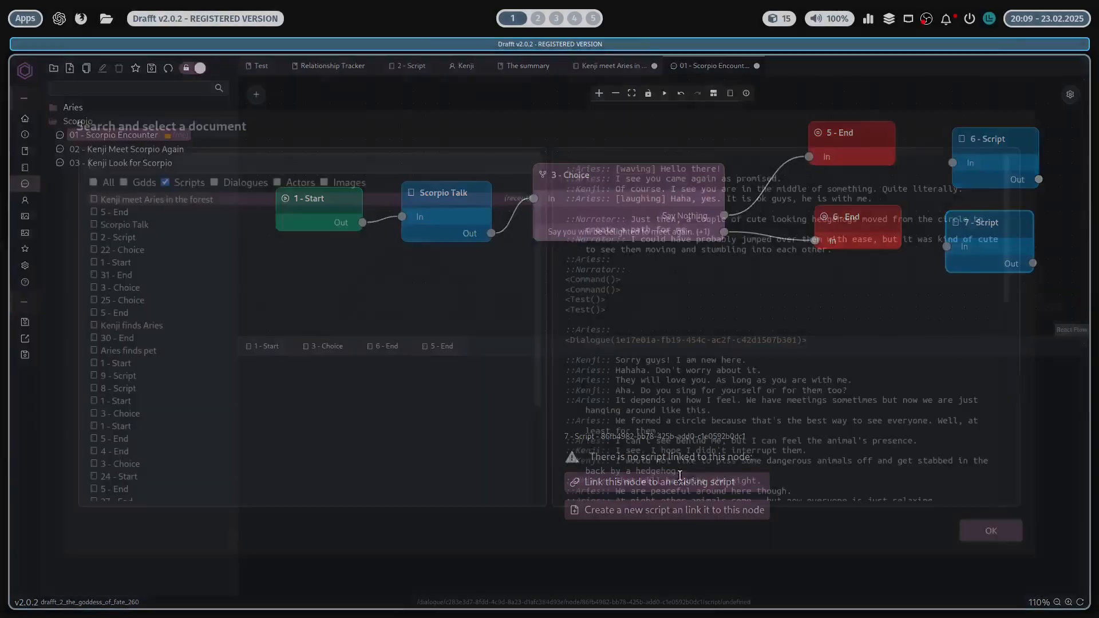
scroll(189, 297, "down", 5)
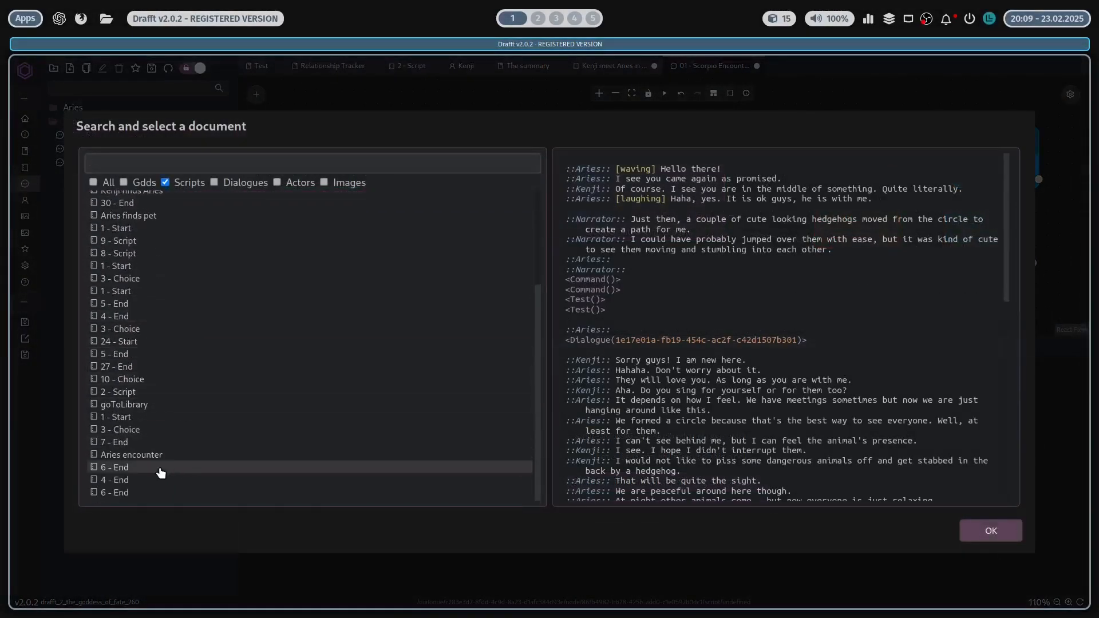
left_click(206, 404)
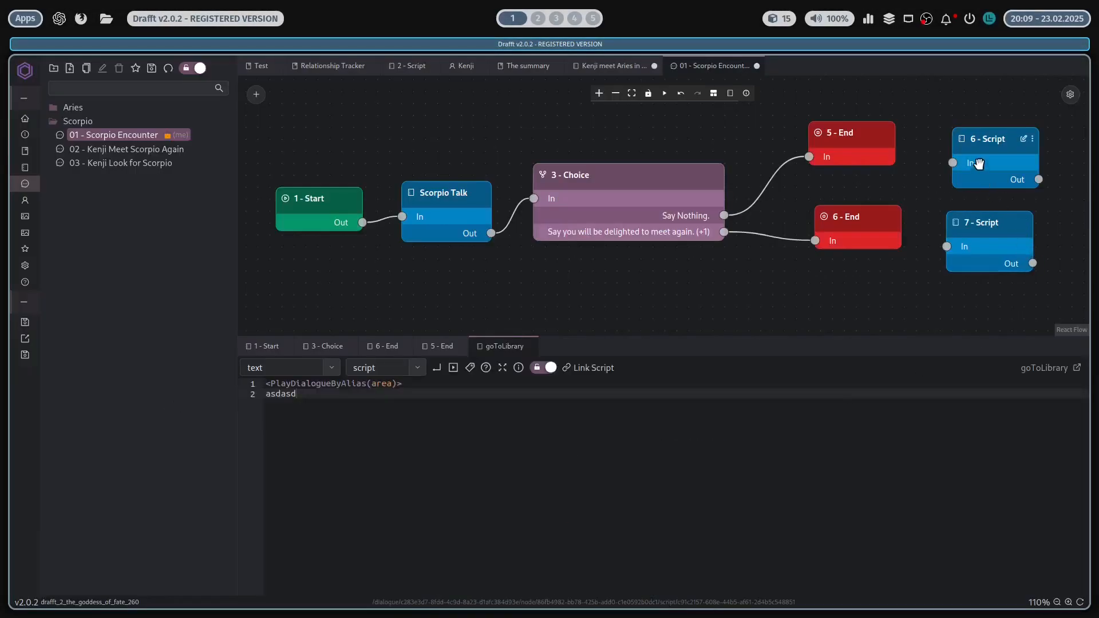
Step: Search the existing scripts for "libr" and link the 6 - Script node to goToLibrary
left_click(992, 141)
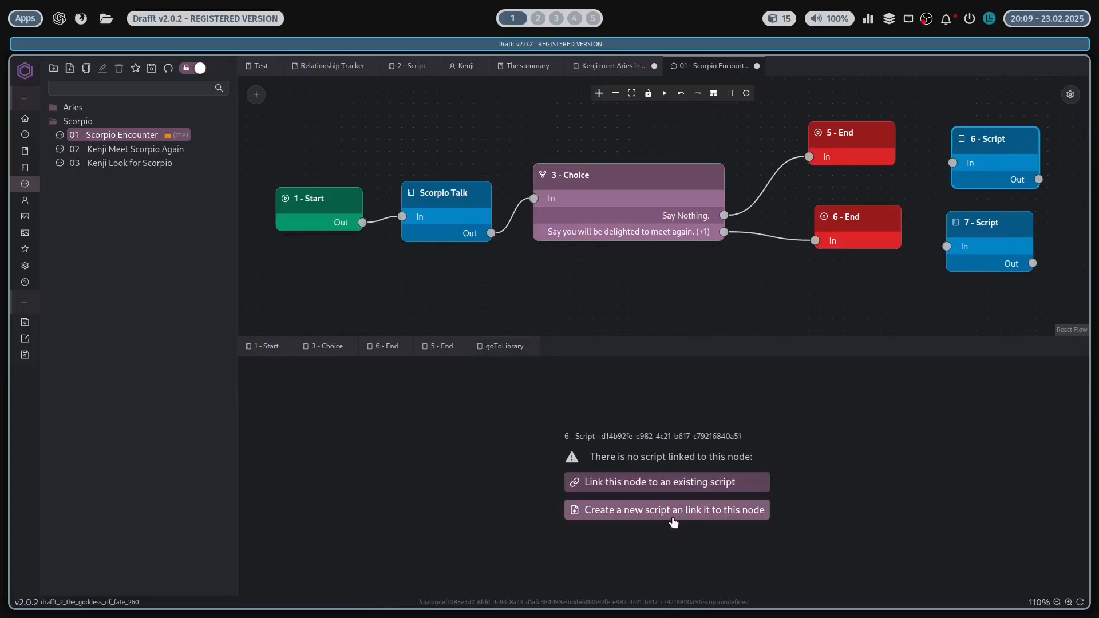
left_click(676, 484)
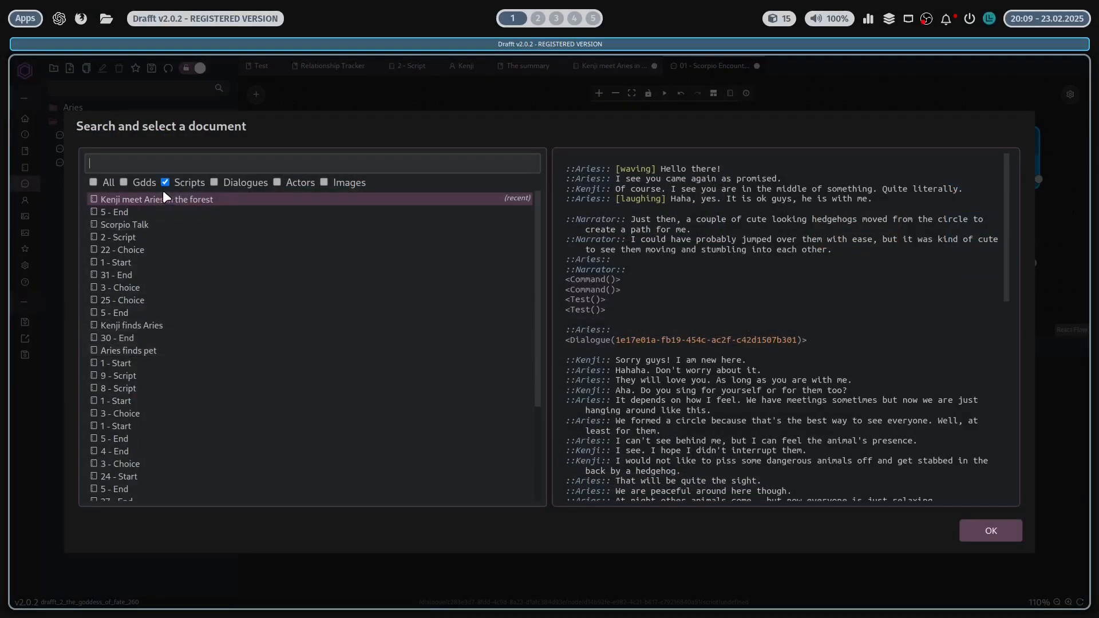
type("libr")
key("Return")
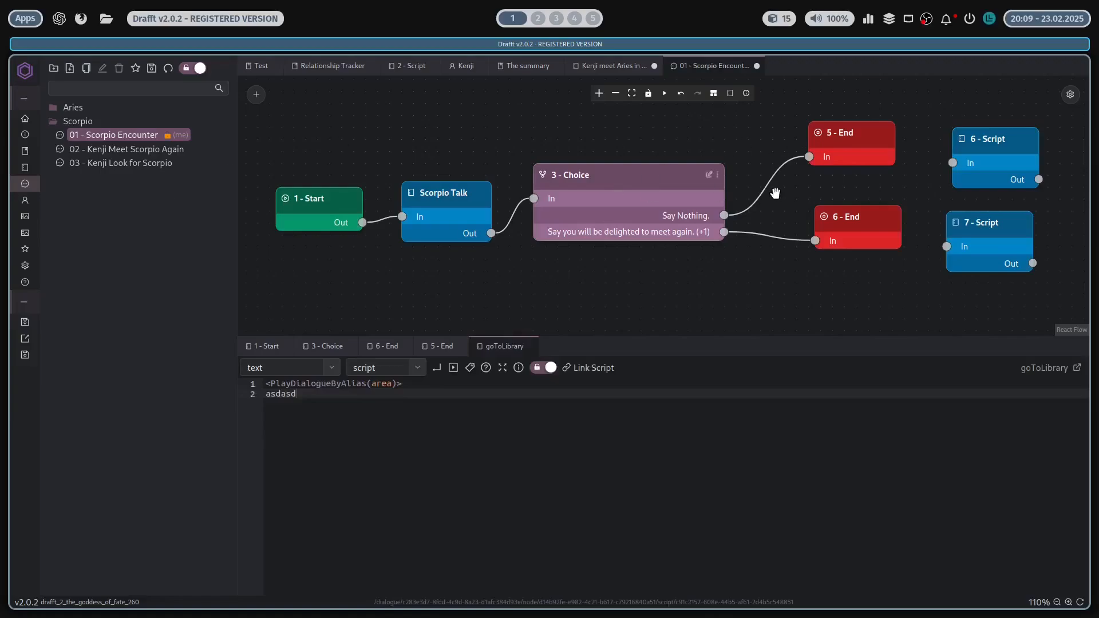
Step: Review the linked scripts of the graph's nodes, switching between 1 - Start, 3 - Choice, 6 - End, 5 - End and goToLibrary
left_click(977, 224)
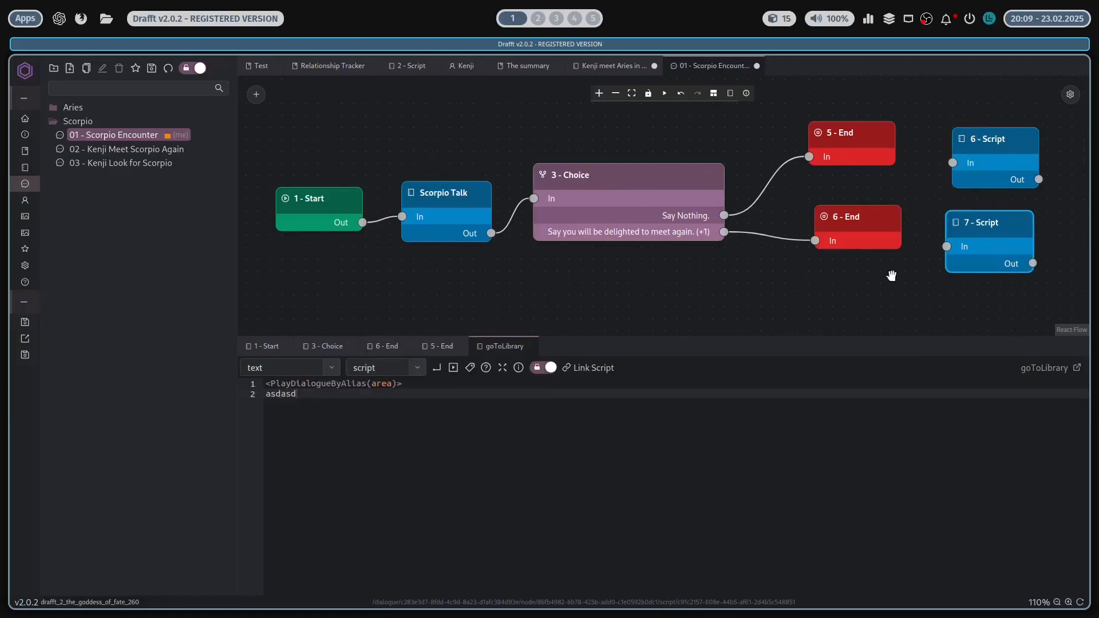
left_click(847, 137)
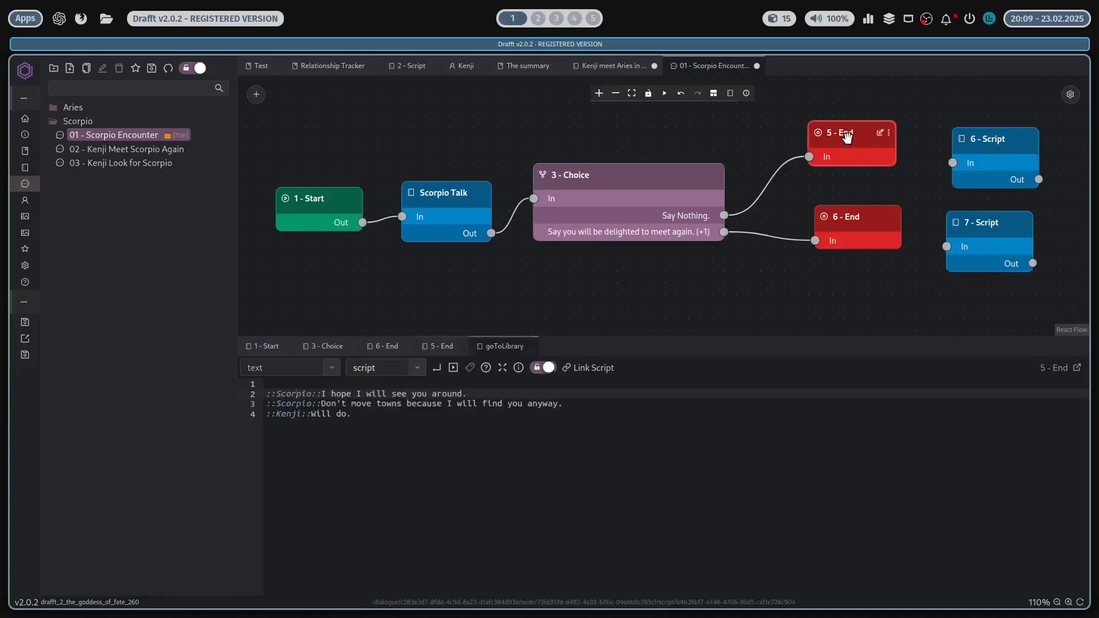
left_click(553, 231)
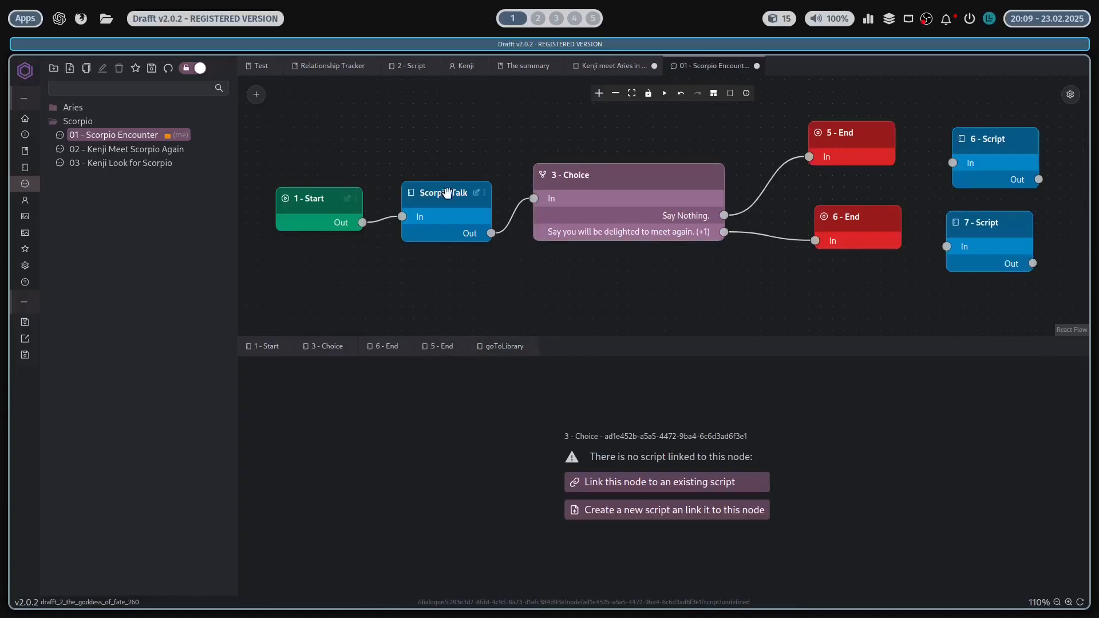
left_click(310, 208)
left_click(343, 348)
left_click(383, 346)
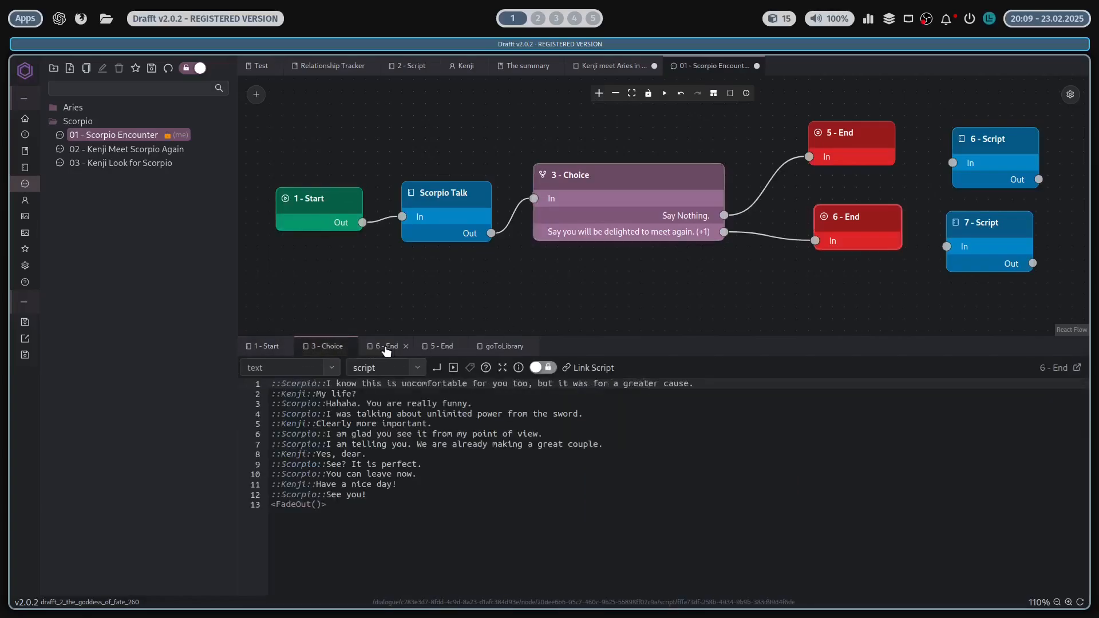
left_click(438, 346)
left_click(487, 348)
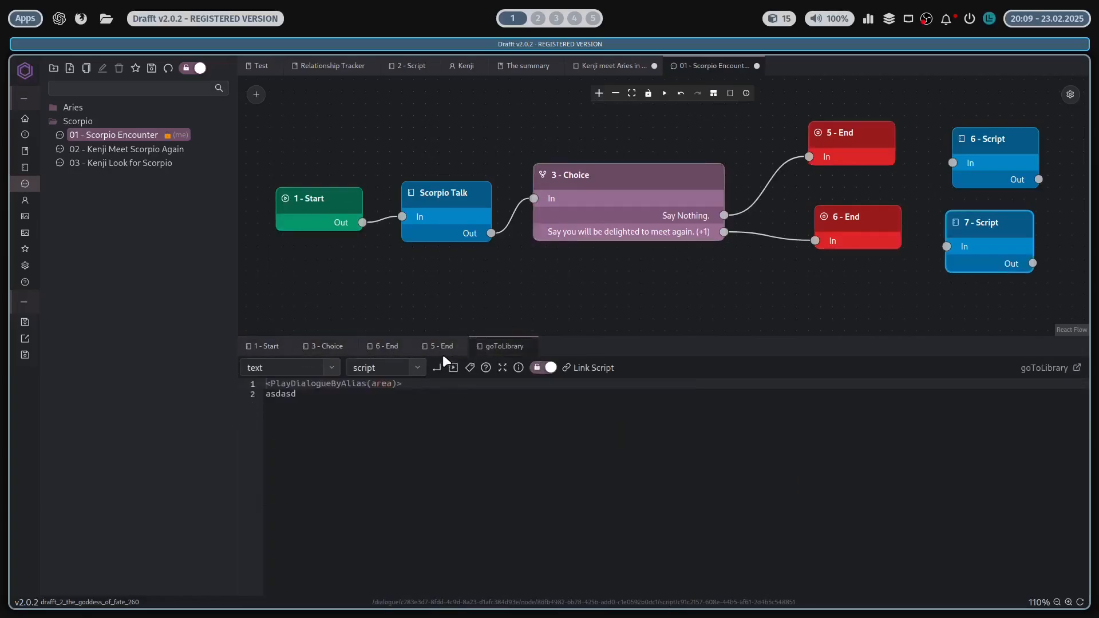
Step: Open the goToLibrary script as its own document and add the line "aasdasd" at its end
left_click(999, 444)
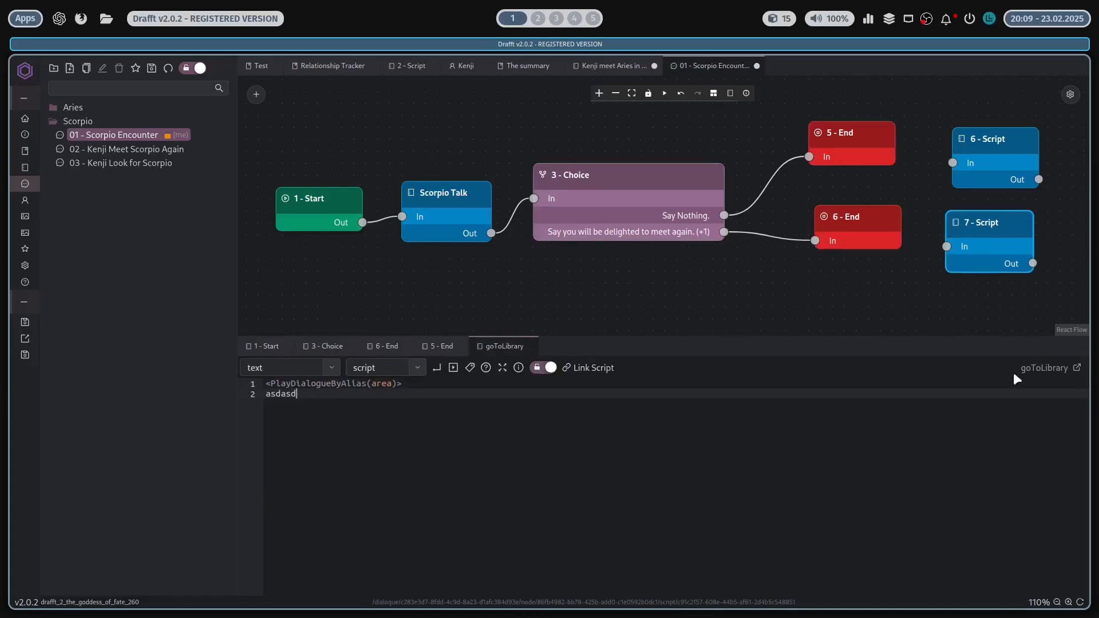
left_click(1048, 369)
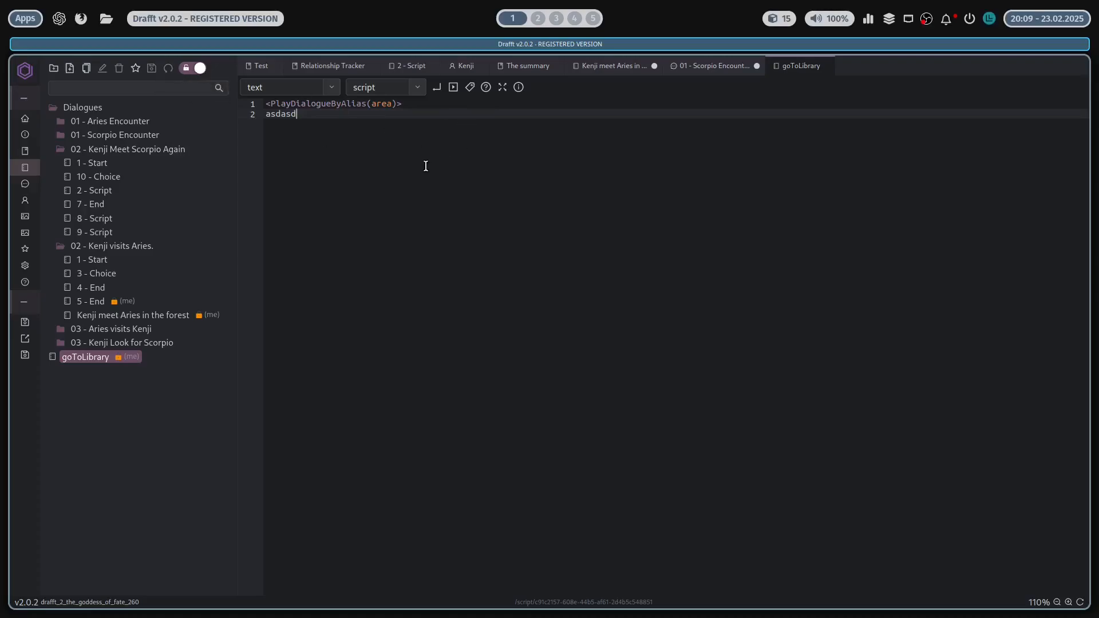
key("Return")
type("aasdasd")
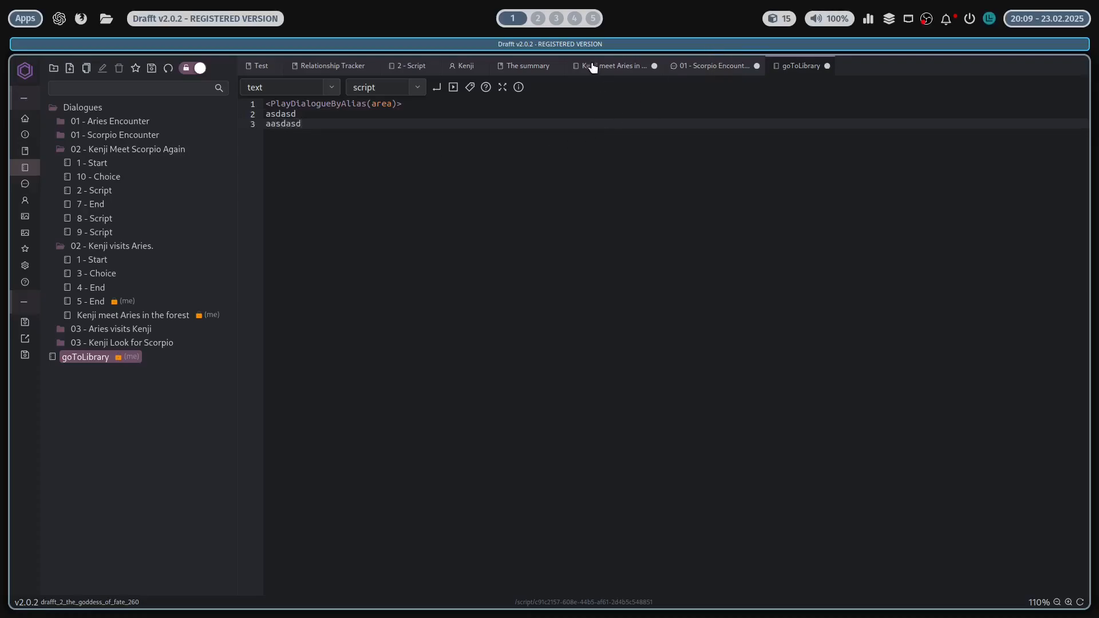
Step: Check the edited script on the 6 - Script and 7 - Script nodes of 01 - Scorpio Encounter, and save the changes
left_click(592, 67)
left_click(712, 66)
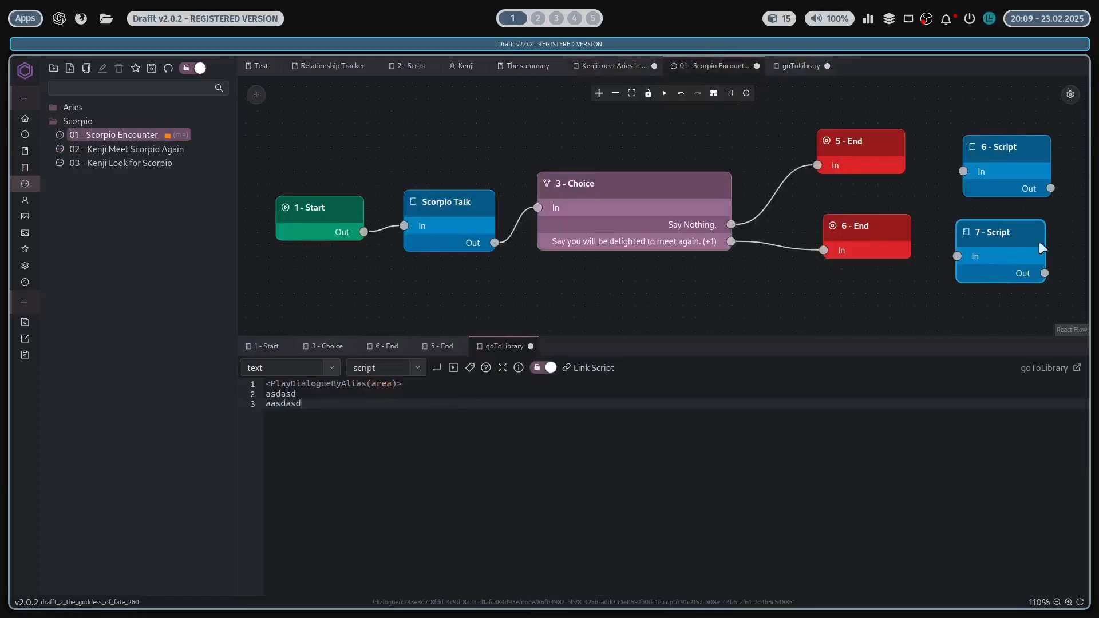
left_click(1015, 150)
left_click(1002, 242)
key("ctrl+s")
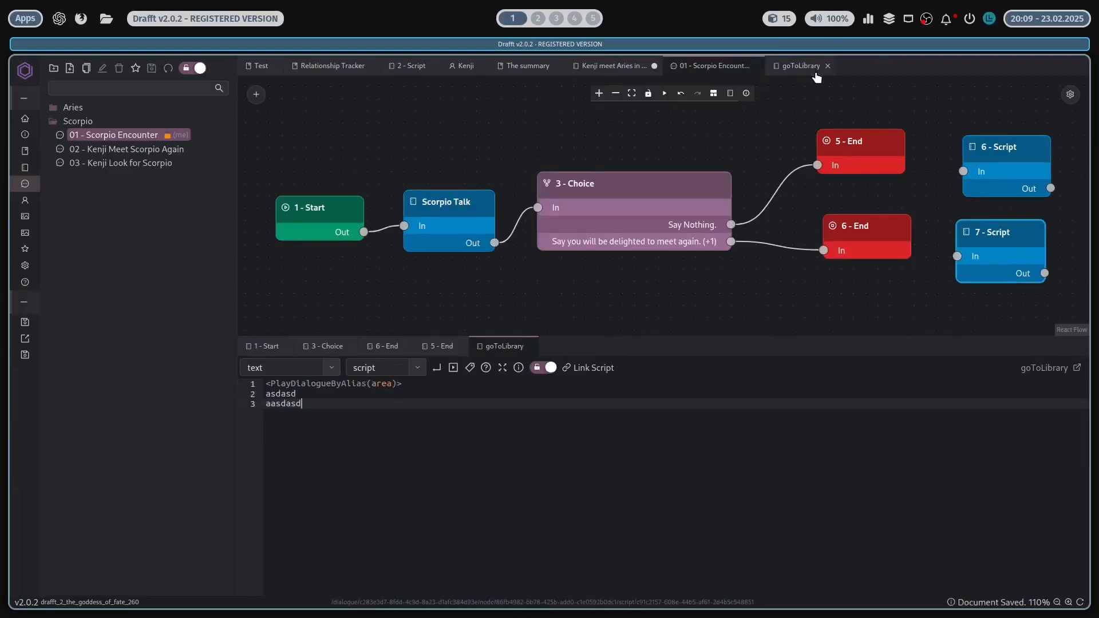
Step: Check the text of the separately opened goToLibrary document and close it
left_click(801, 67)
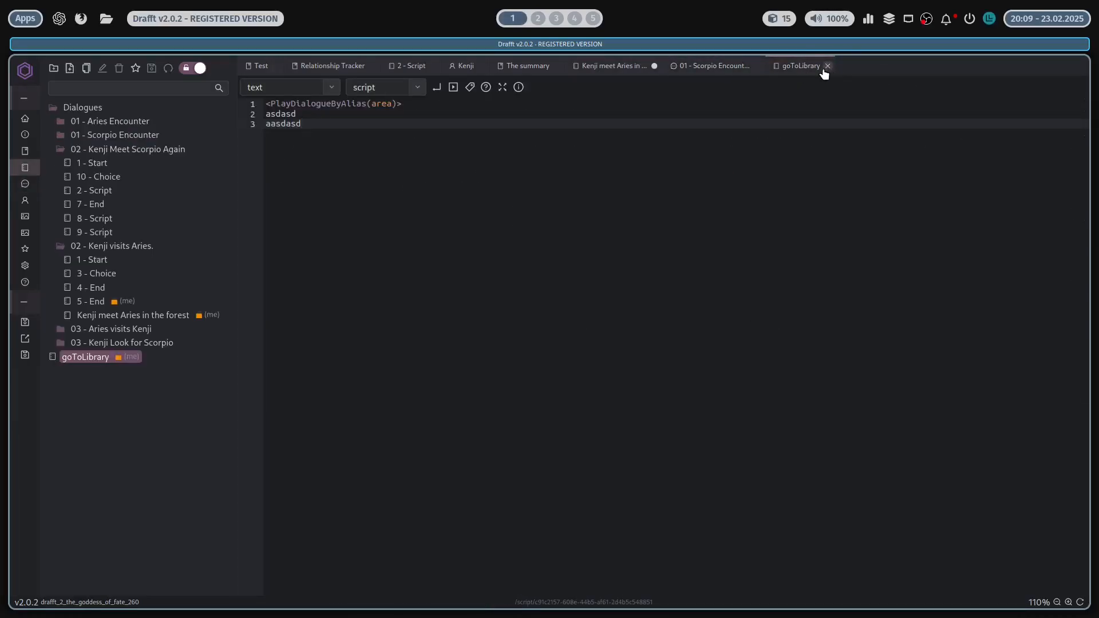
key("ctrl+a")
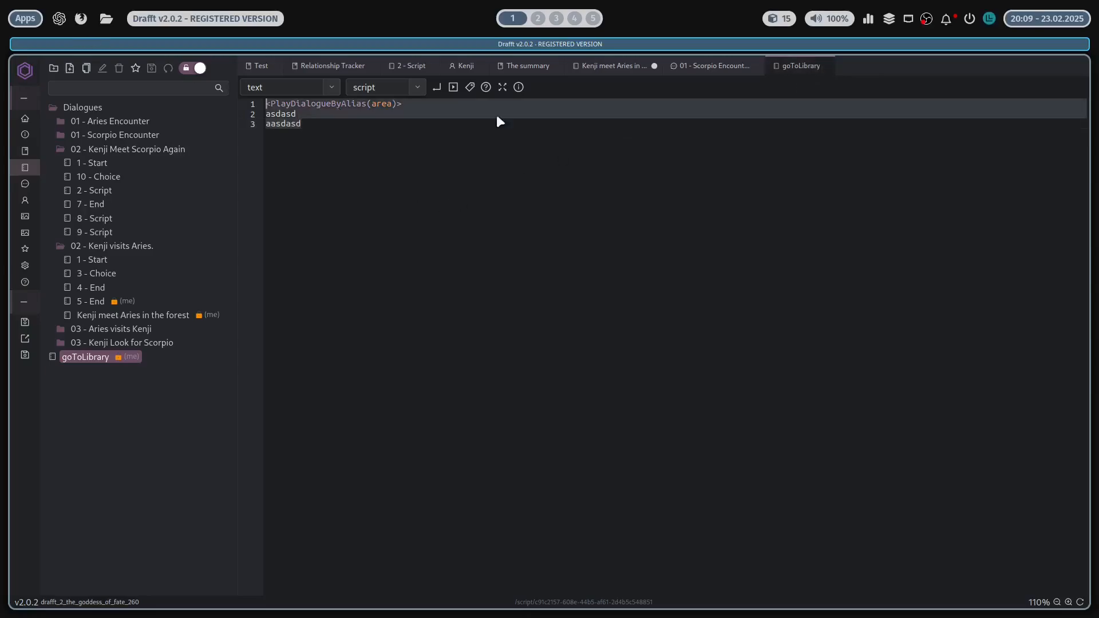
left_click(827, 66)
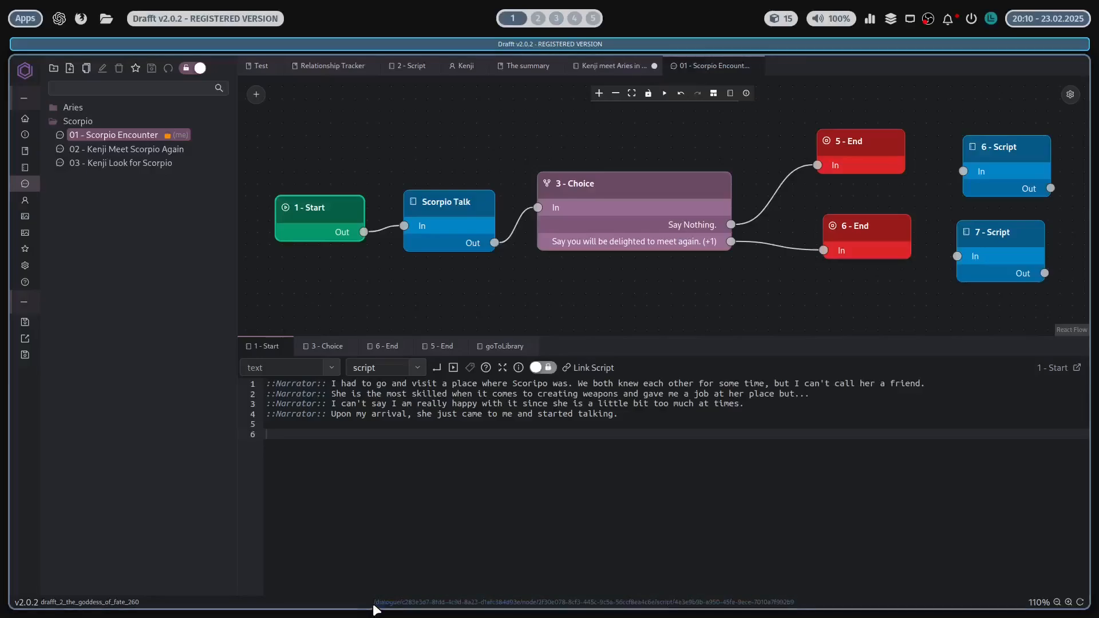
Step: Copy the full internal path of the 1 - Start node's script
triple_click(375, 608)
double_click(389, 603)
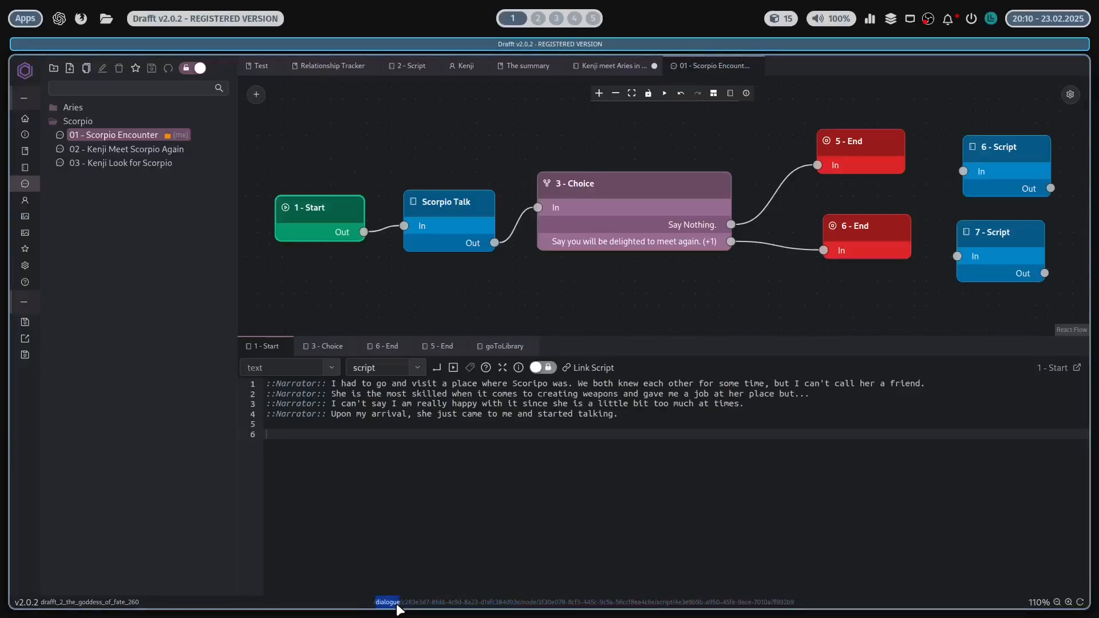
left_click(360, 612)
left_click(547, 602)
left_click_drag(680, 605, 696, 605)
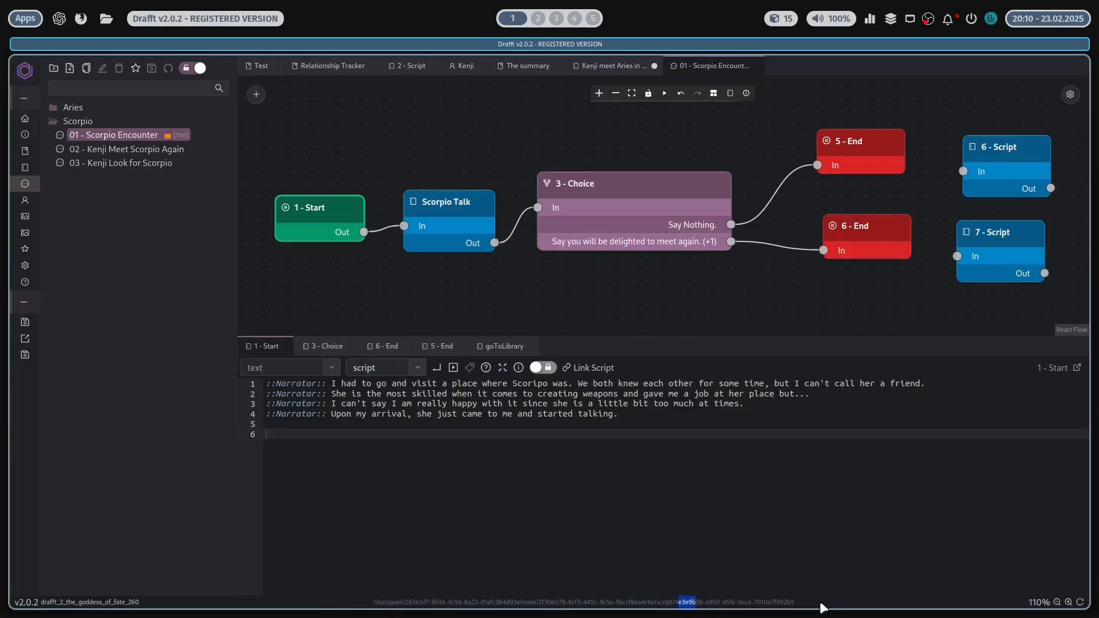
triple_click(428, 604)
key("ctrl+c")
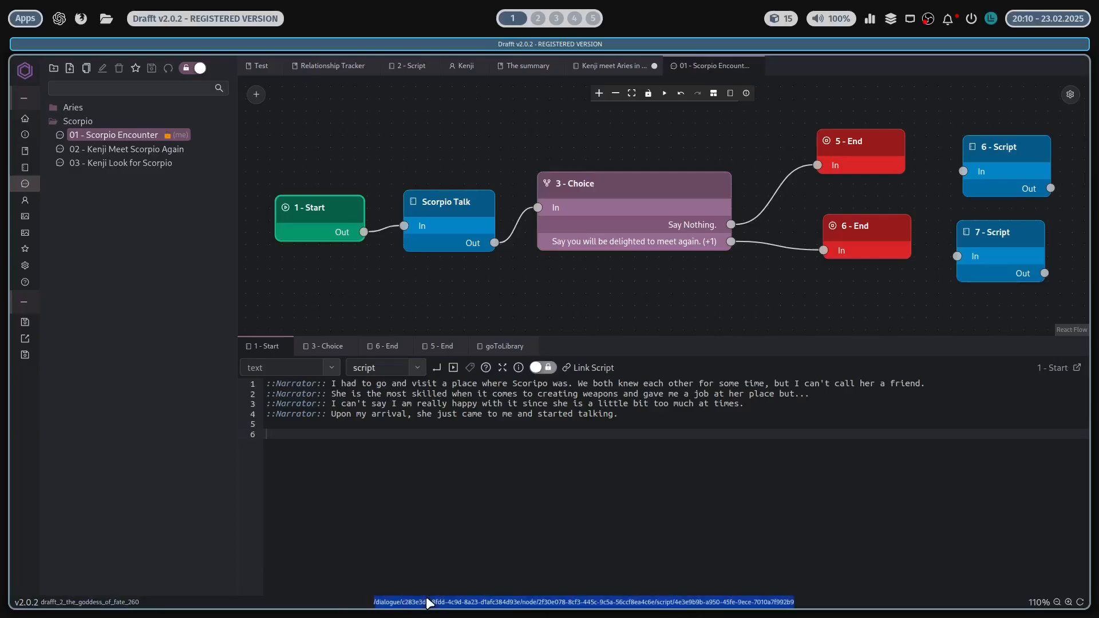
Step: Unlock the 1 - Start script, write a link of "drafft://" plus the copied path on line 6, and select that link
left_click(573, 526)
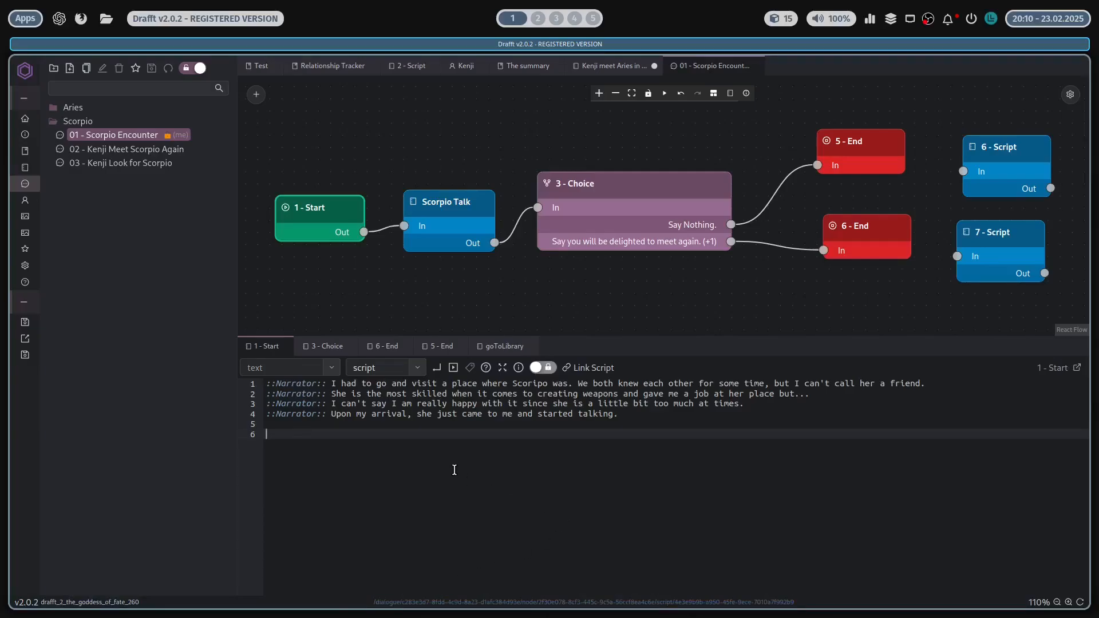
left_click(551, 374)
type("drafft")
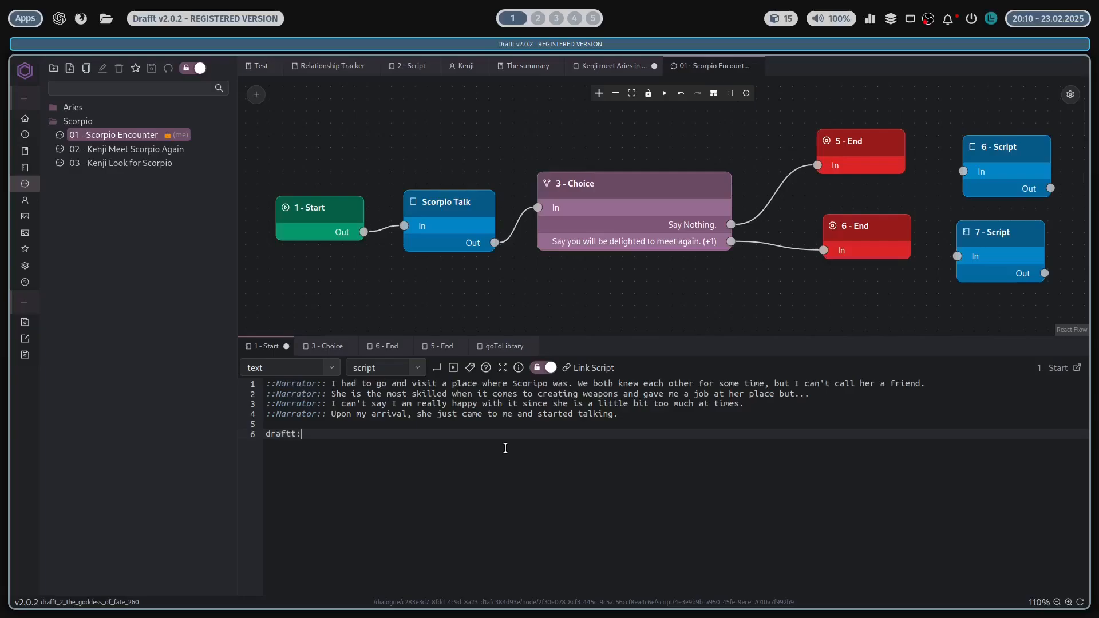
key("BackSpace")
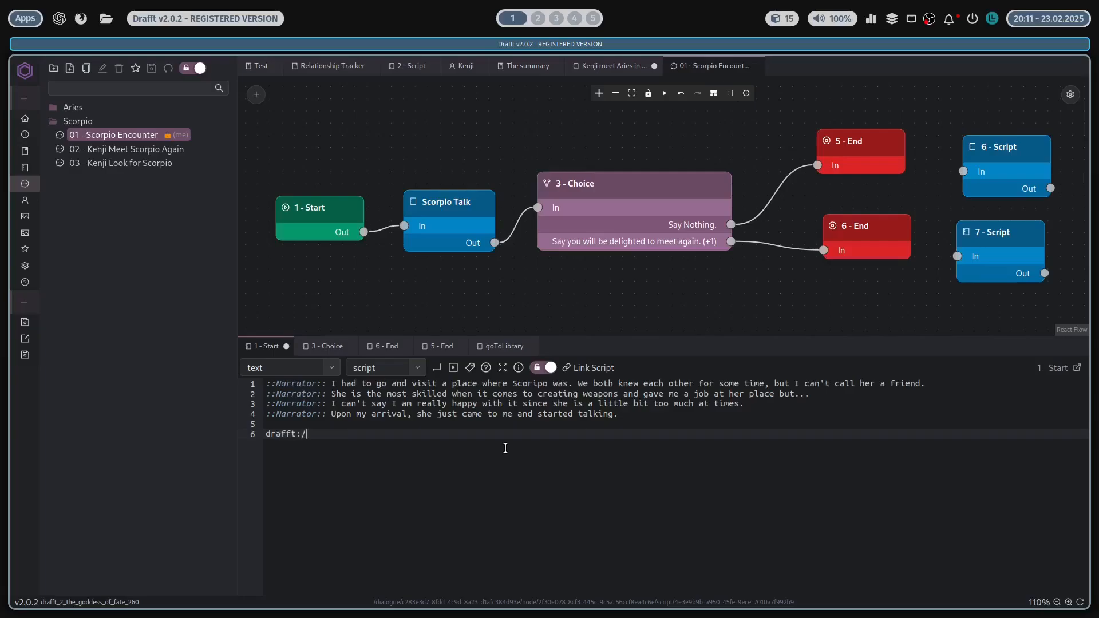
type("ft:/")
key("ctrl+v")
key("Return")
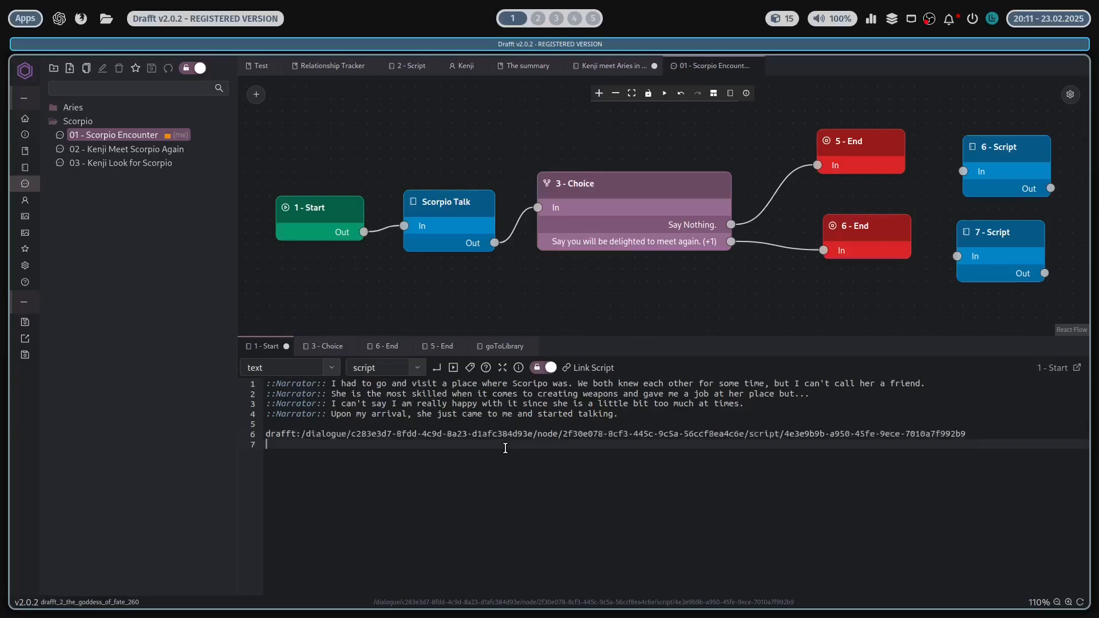
left_click(309, 435)
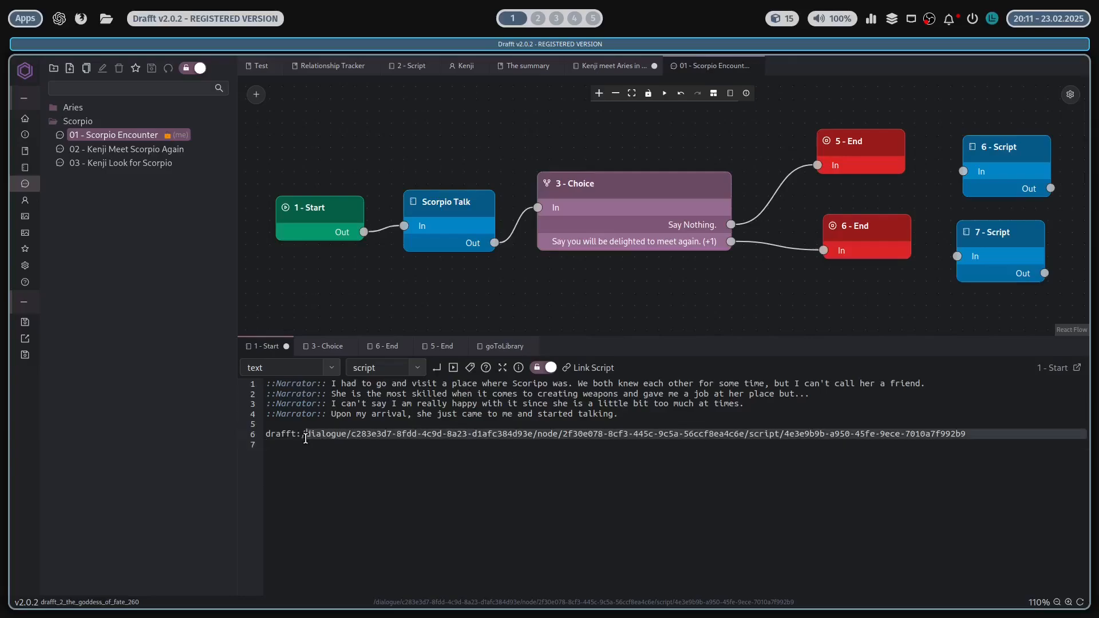
type("/")
key("shift+Home")
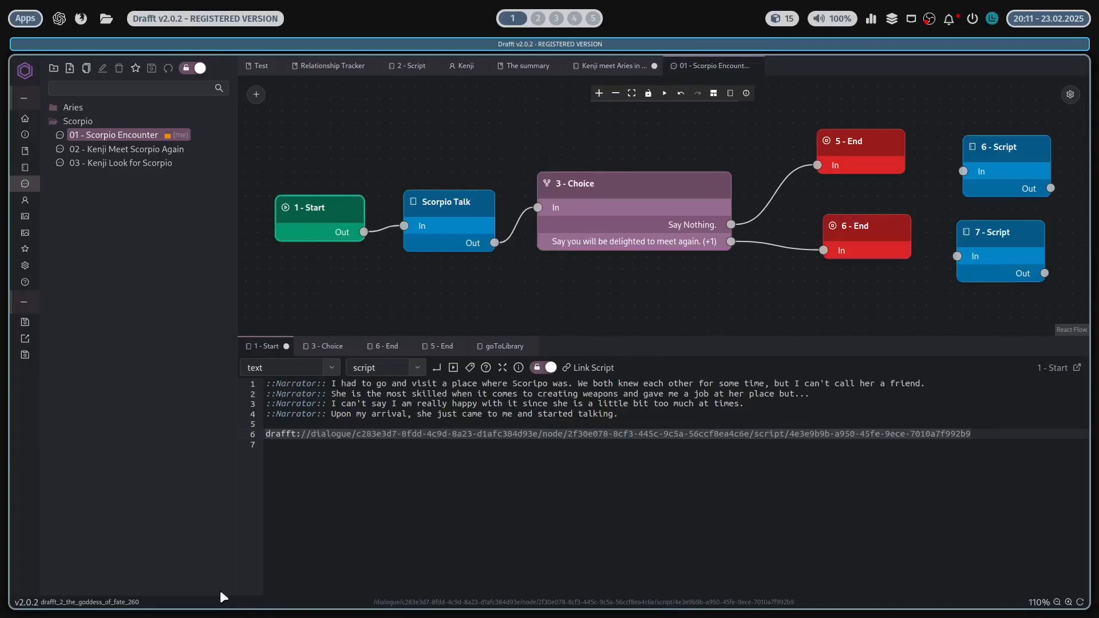
Step: Add a Jump node to the 01 - Scorpio Encounter graph and set its jump target to 1 - Start
left_click(258, 103)
left_click(256, 95)
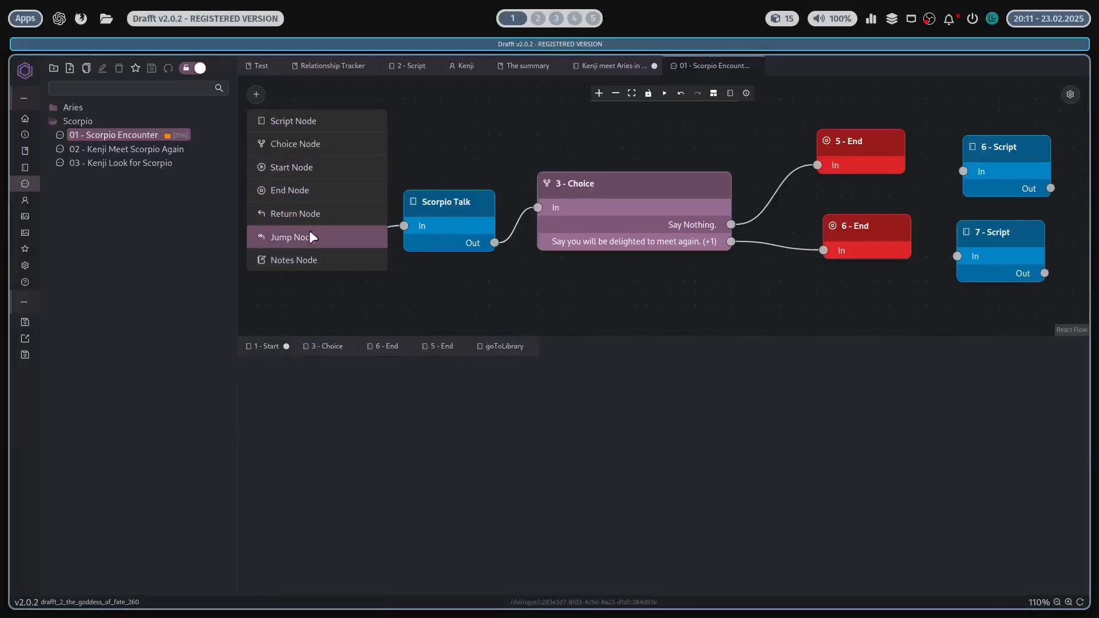
left_click_drag(310, 237, 465, 125)
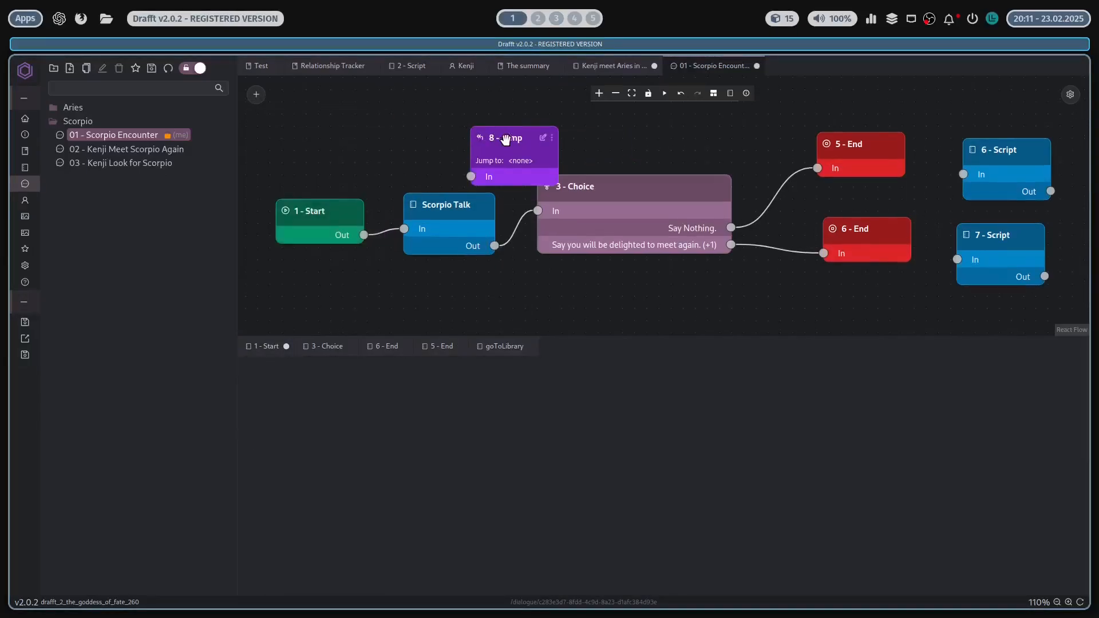
left_click(542, 138)
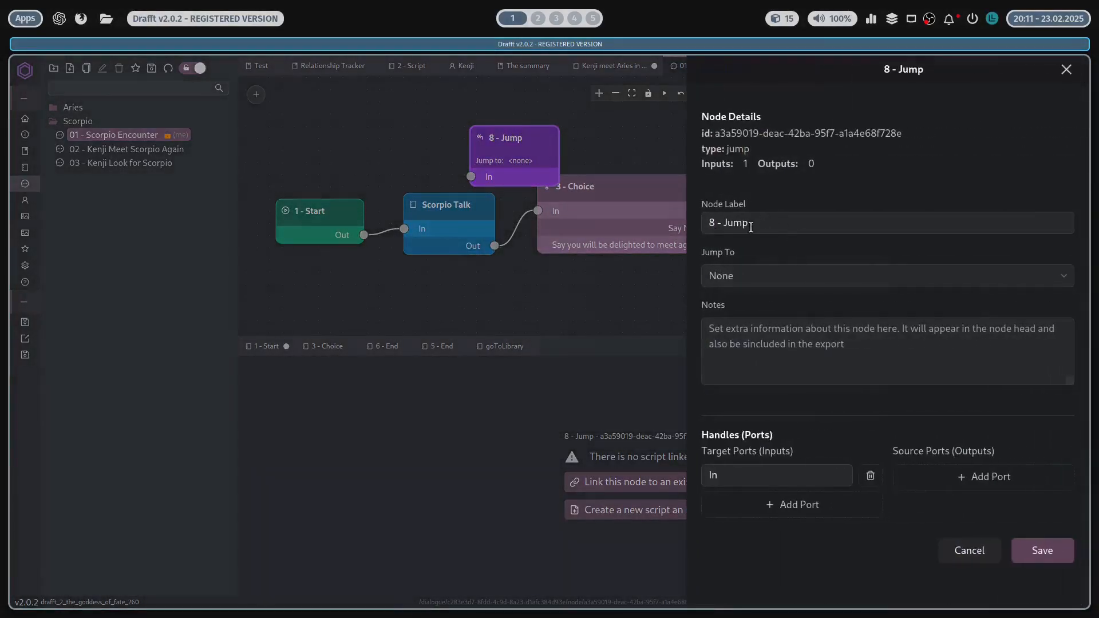
left_click(773, 278)
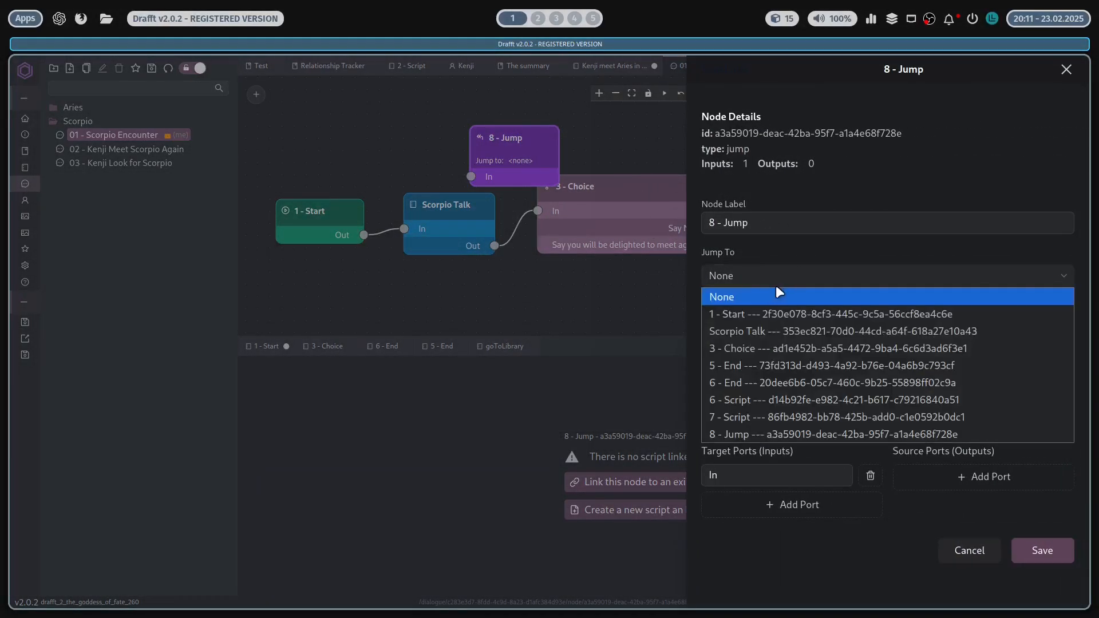
left_click(795, 314)
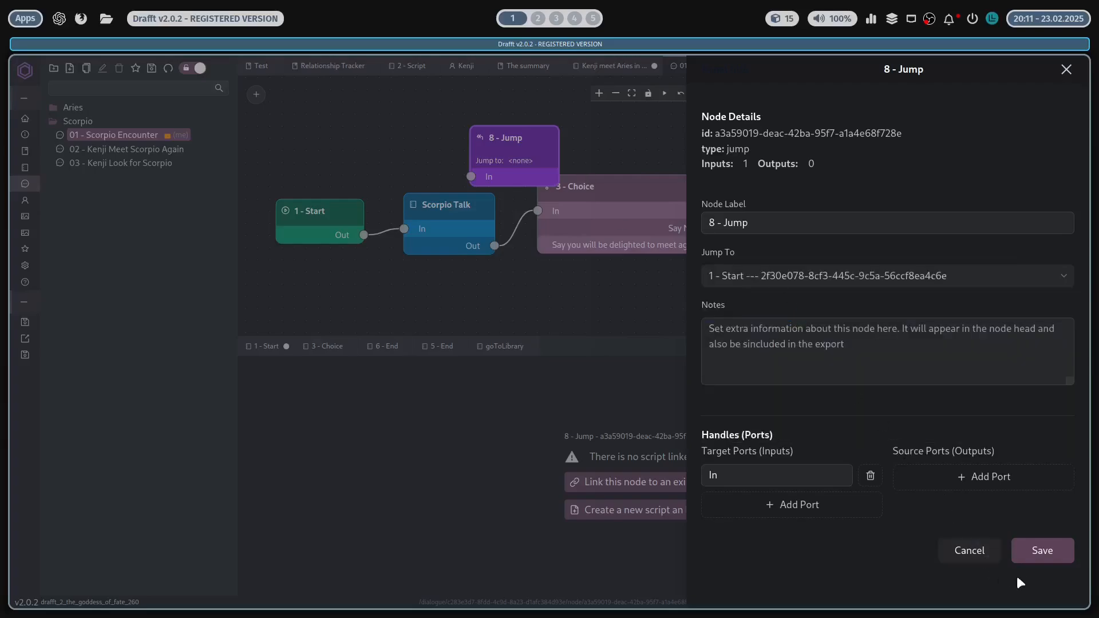
left_click(1042, 550)
left_click(679, 151)
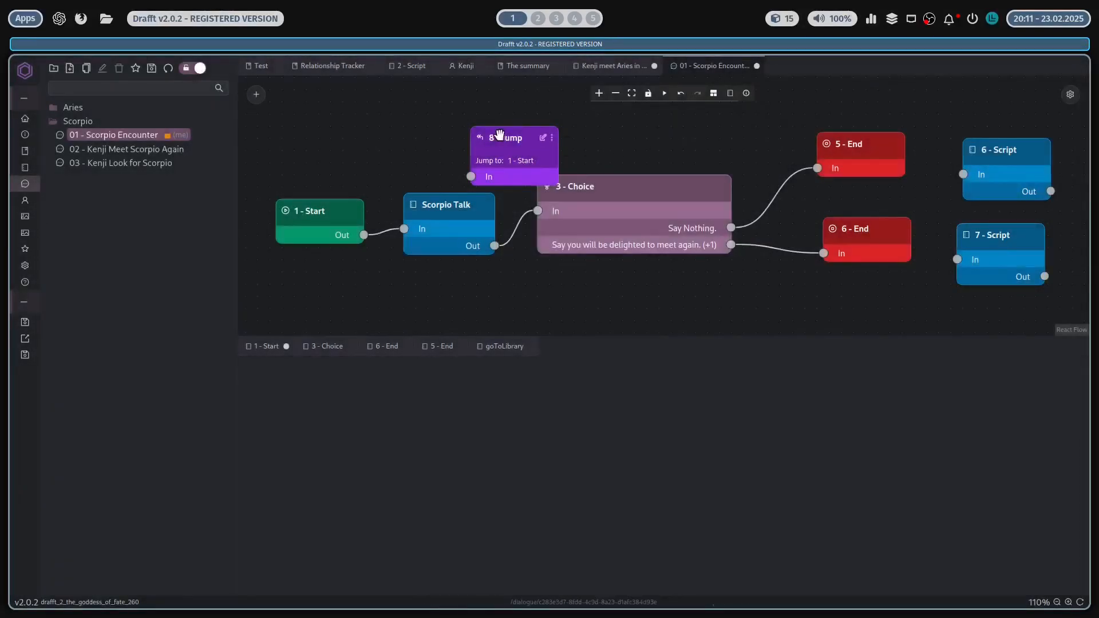
Step: Connect the Out port of 1 - Start to the Jump node and place the Jump node above Scorpio Talk
left_click_drag(498, 136, 674, 118)
left_click_drag(646, 155, 389, 235)
left_click_drag(722, 121, 491, 120)
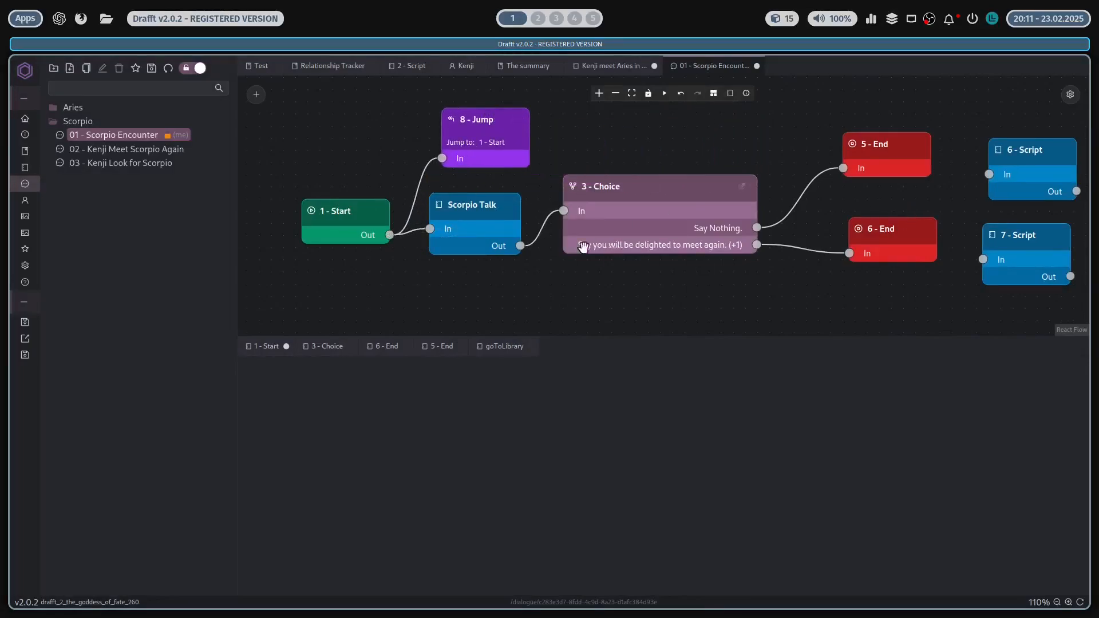
left_click(508, 117)
left_click(457, 285)
Step: Add a second Jump node below 1 - Start and a Notes node below 3 - Choice
left_click(256, 94)
left_click_drag(317, 235, 314, 257)
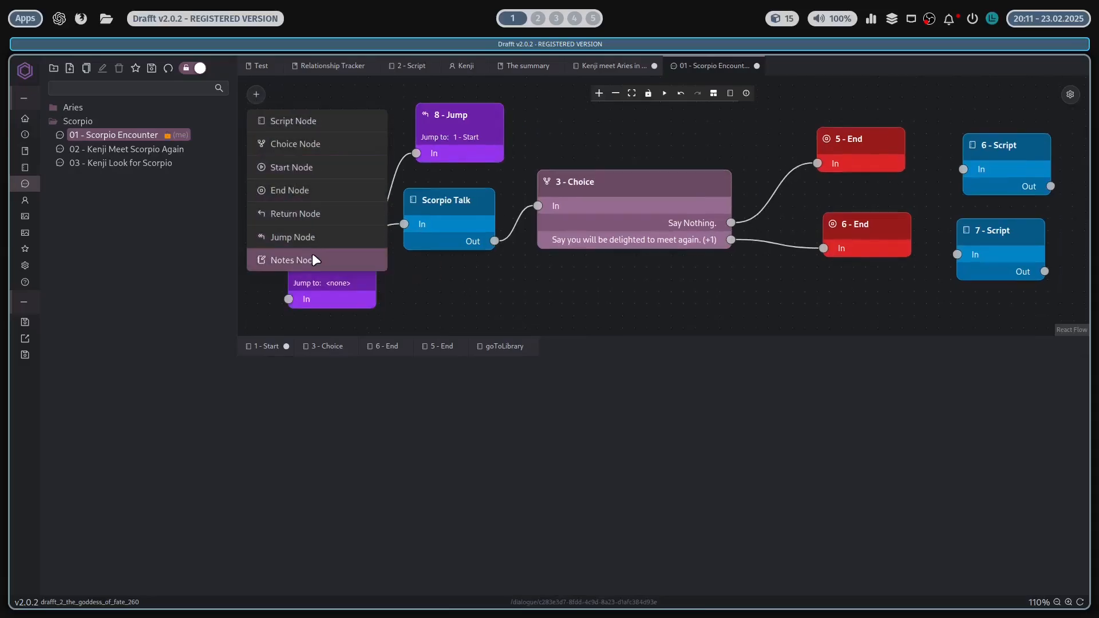
left_click(313, 259)
left_click_drag(707, 218, 531, 287)
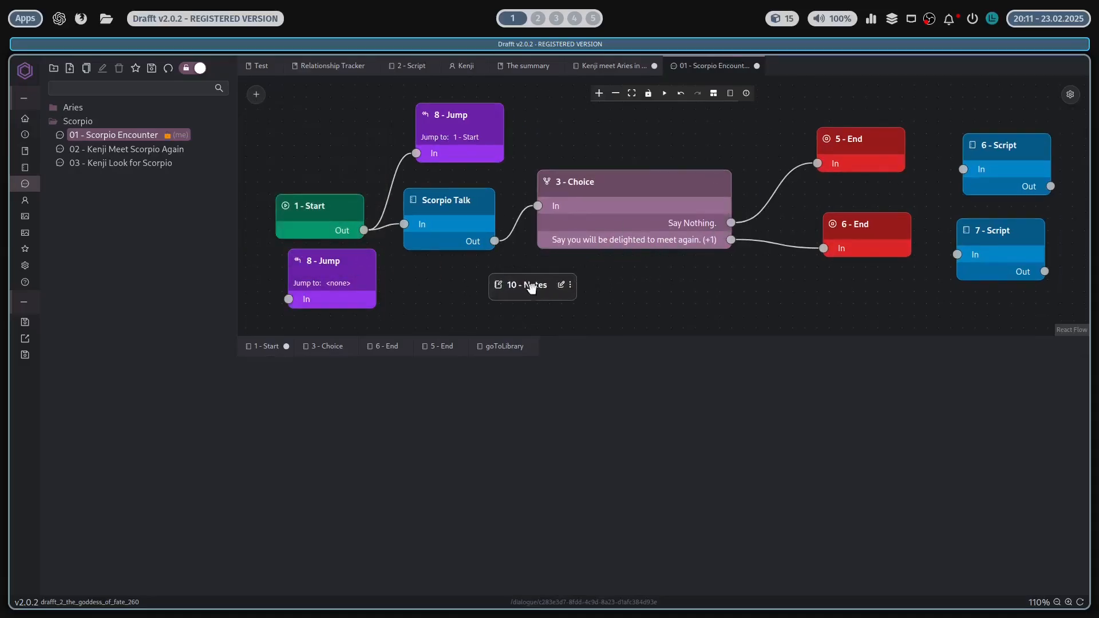
Step: Write "### H3", "- Item 1" and "- Item 3" as the notes of the 10 - Notes node and move it above 3 - Choice
left_click(561, 285)
left_click(814, 278)
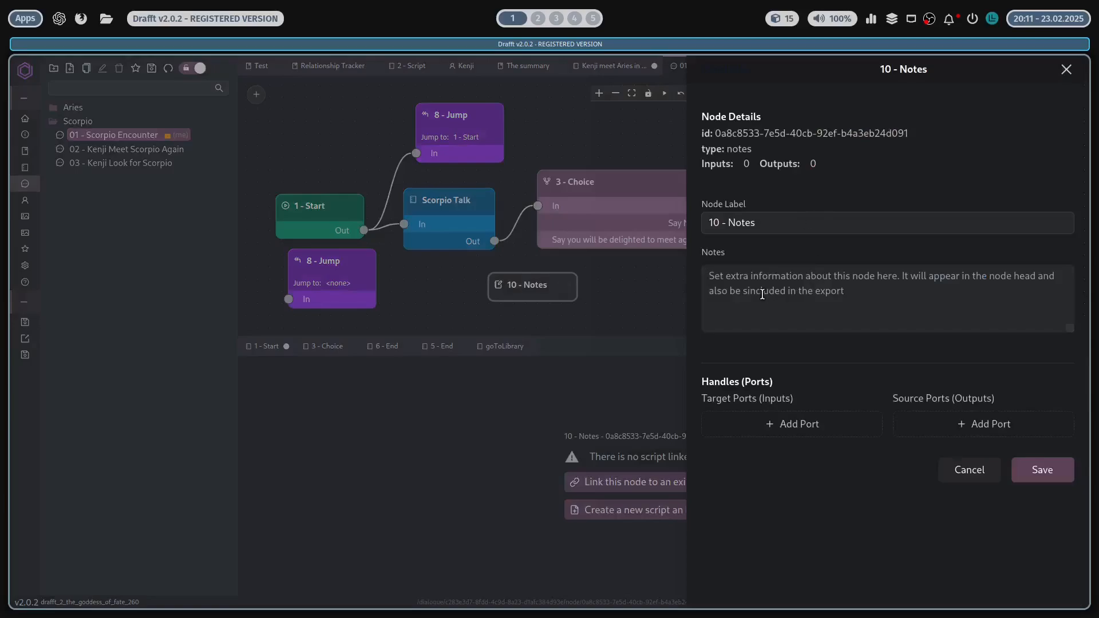
type("HH")
key("BackSpace")
type("#")
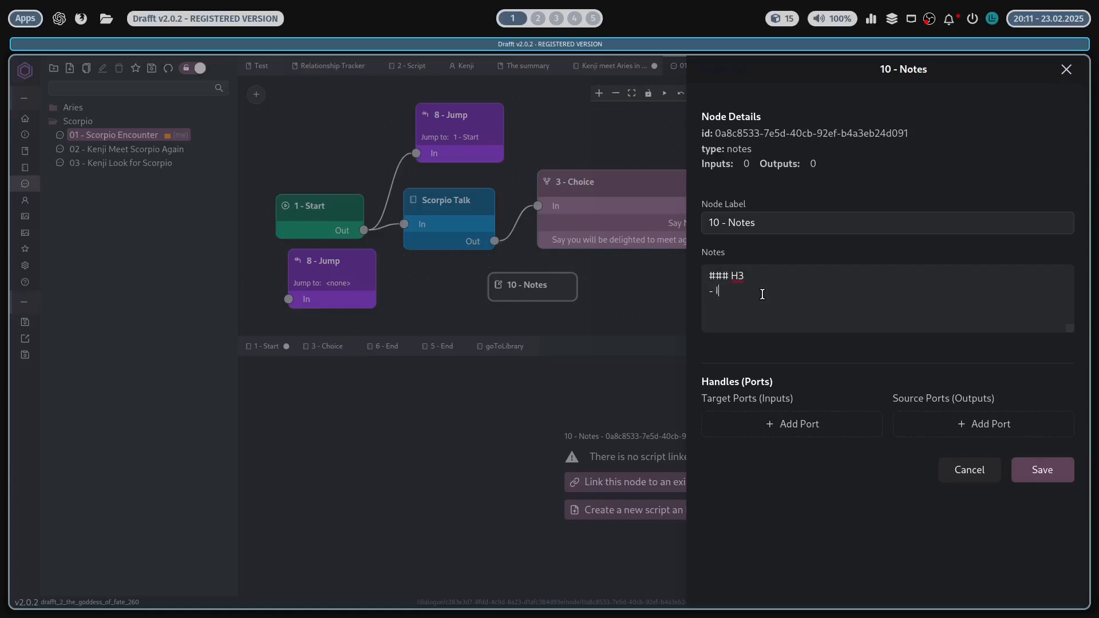
key("Return")
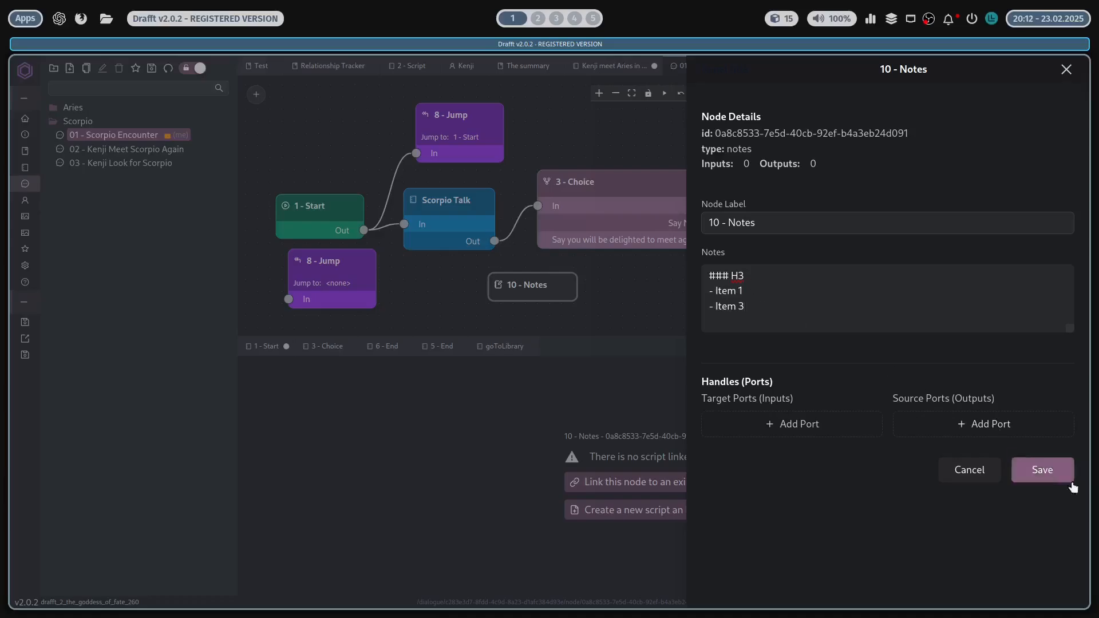
left_click(1040, 472)
left_click_drag(523, 284, 569, 122)
scroll(623, 226, "up", 2)
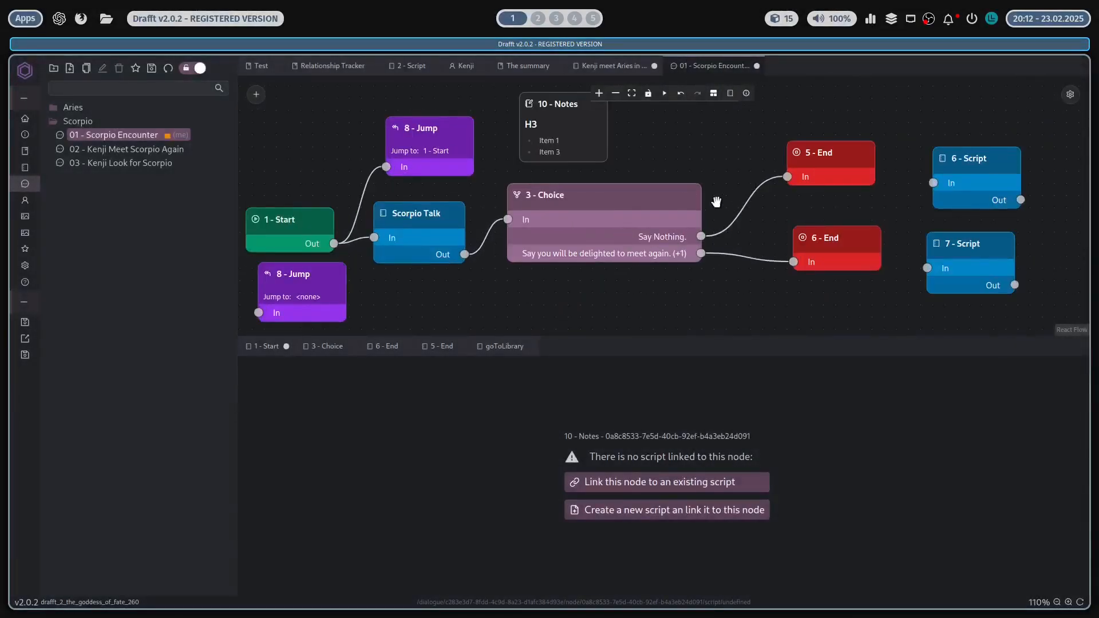
Step: Add the note "This is note" to the 5 - End node and move both End nodes closer to 3 - Choice
left_click(857, 157)
left_click(858, 153)
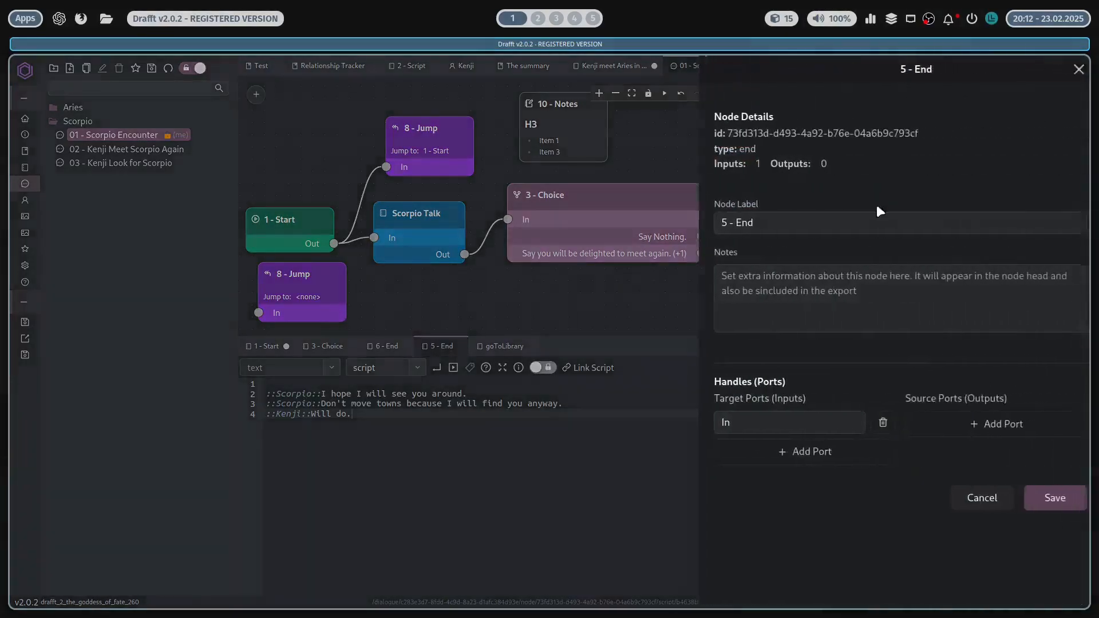
left_click(854, 275)
type("Thi s")
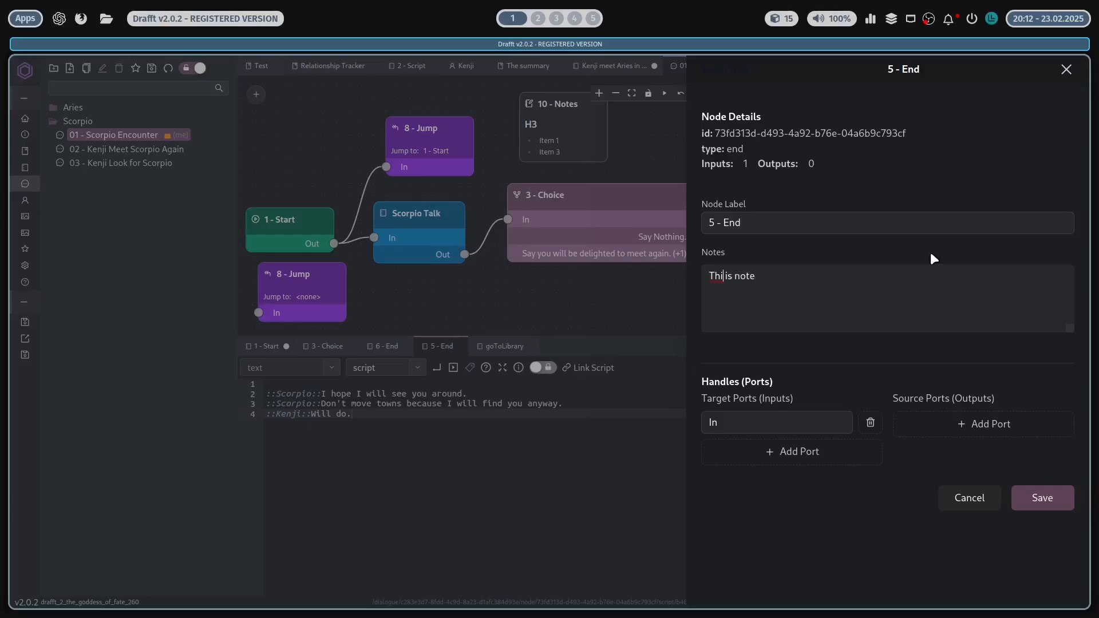
type("s")
left_click(1044, 499)
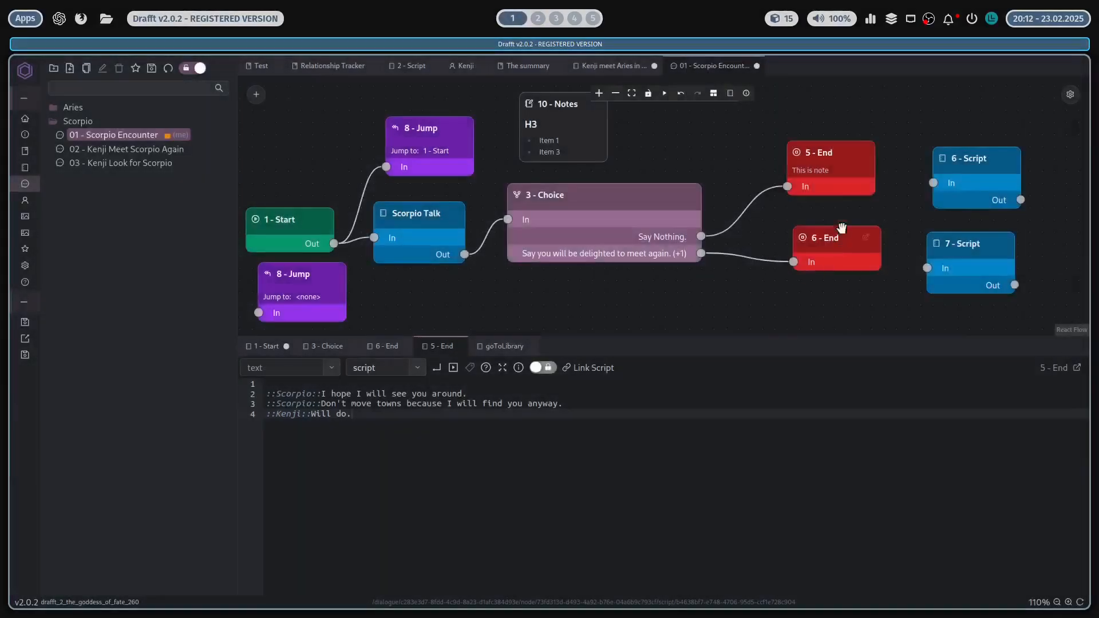
left_click_drag(828, 147, 810, 147)
left_click_drag(830, 232, 781, 219)
Step: Add source ports 2, 3, 4 and 5 to the 5 - End node and move it away from 6 - End
left_click(846, 153)
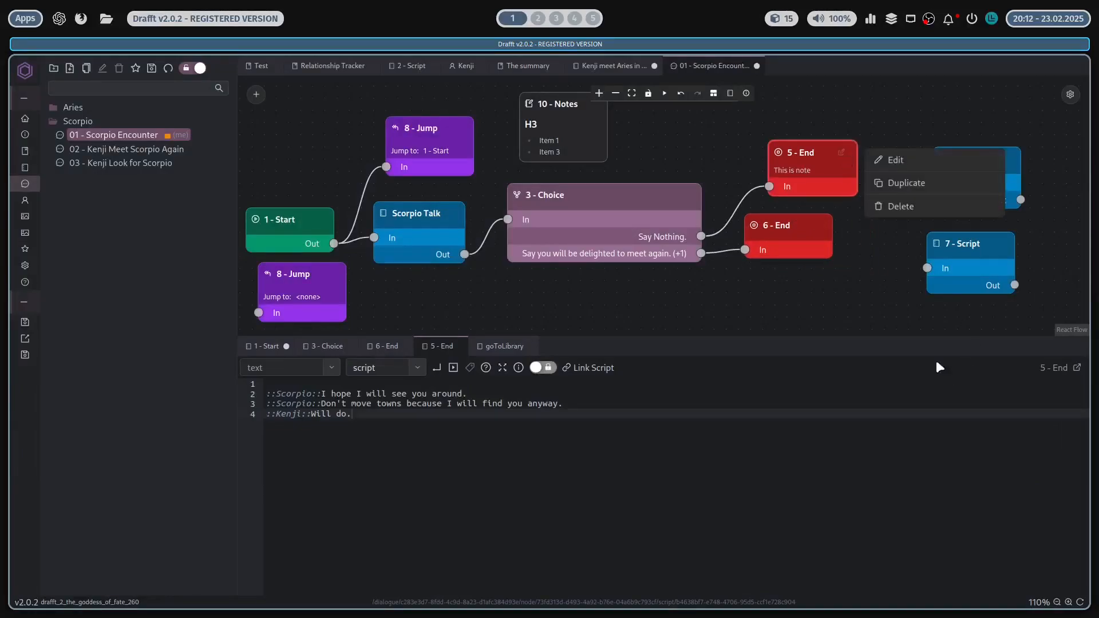
left_click(879, 165)
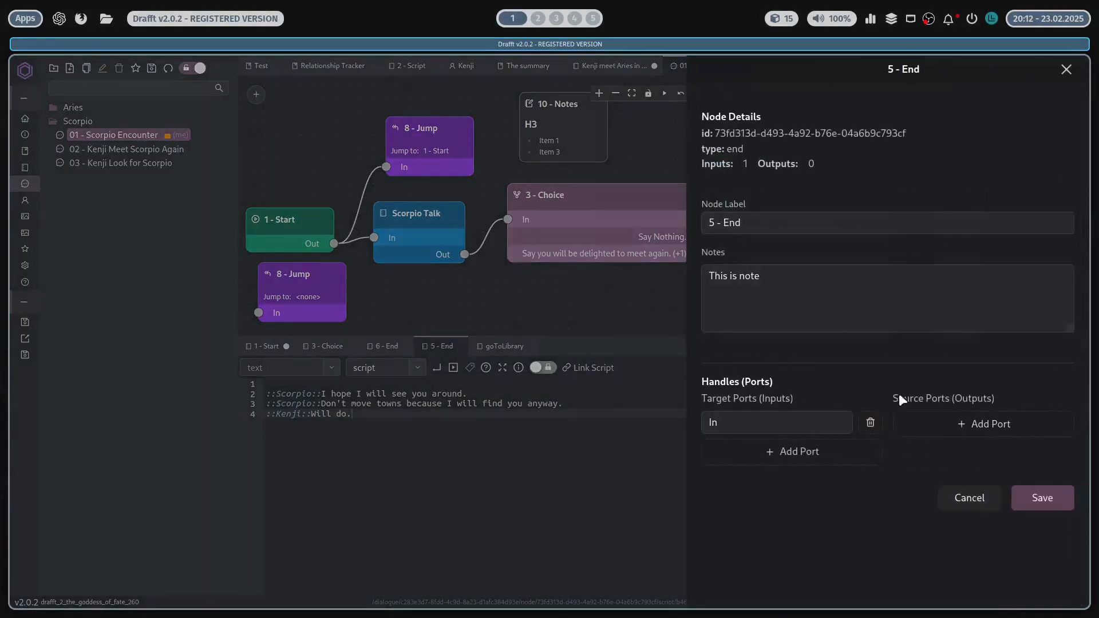
left_click(971, 429)
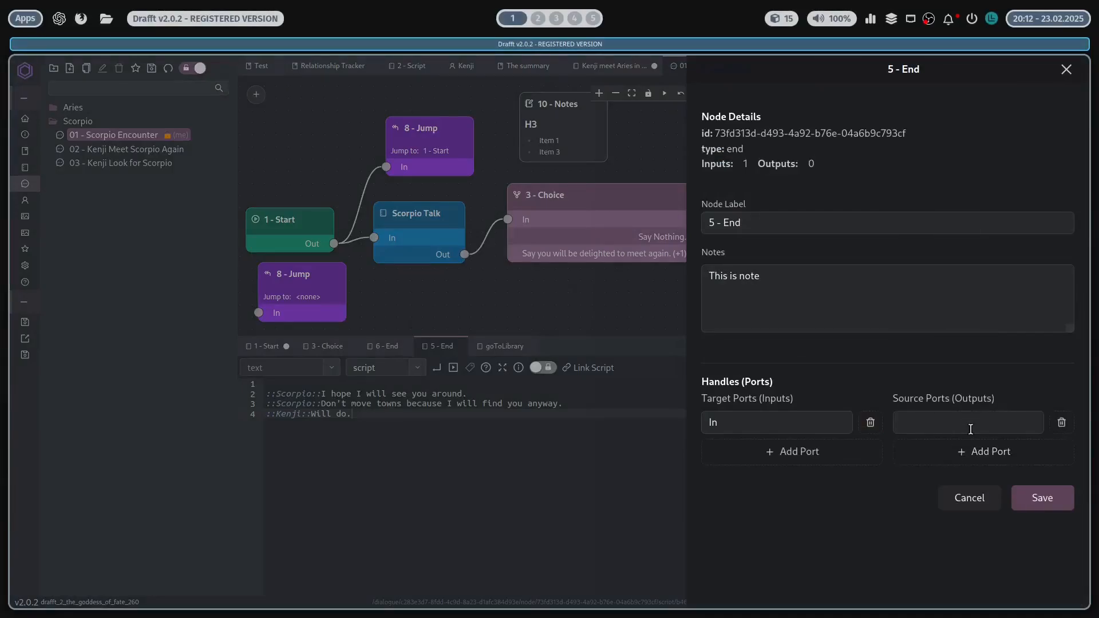
left_click(954, 457)
left_click(936, 476)
type("4")
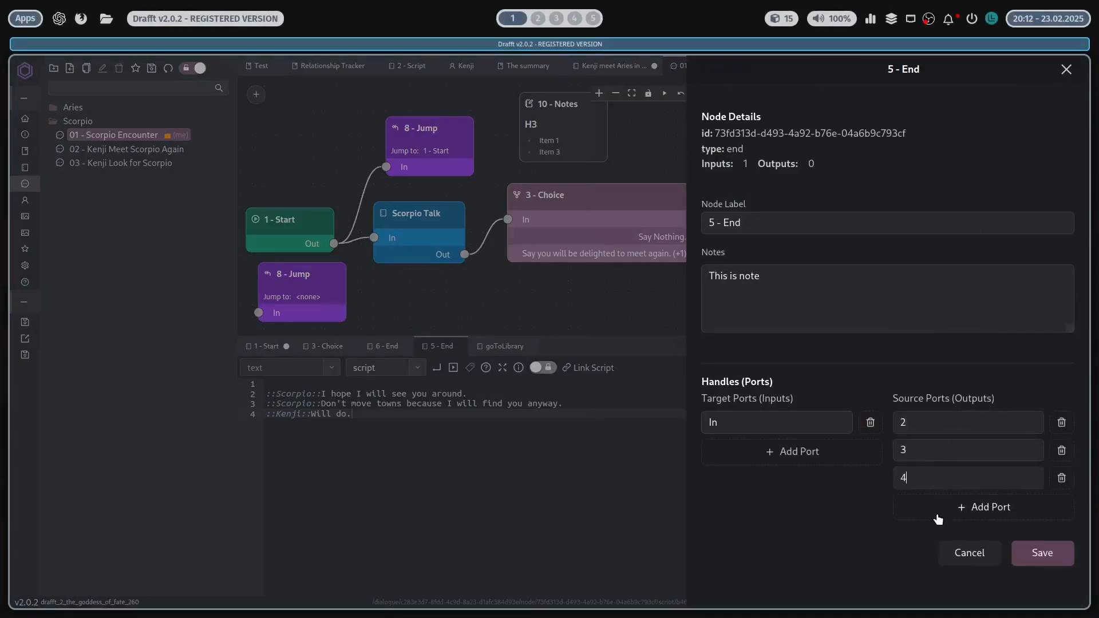
left_click(947, 507)
left_click(1019, 577)
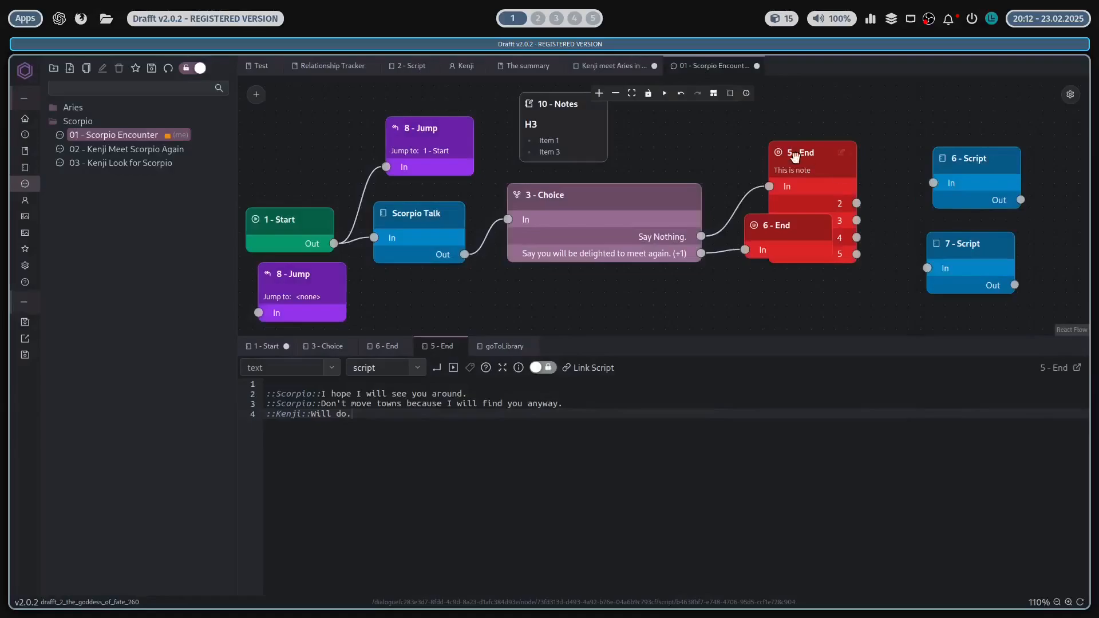
left_click_drag(805, 152, 862, 153)
Step: Add a target port "aa" and a source port "dd" to 10 - Notes, and reposition the Notes node above 1 - Start and 6 - End below 5 - End
left_click(585, 115)
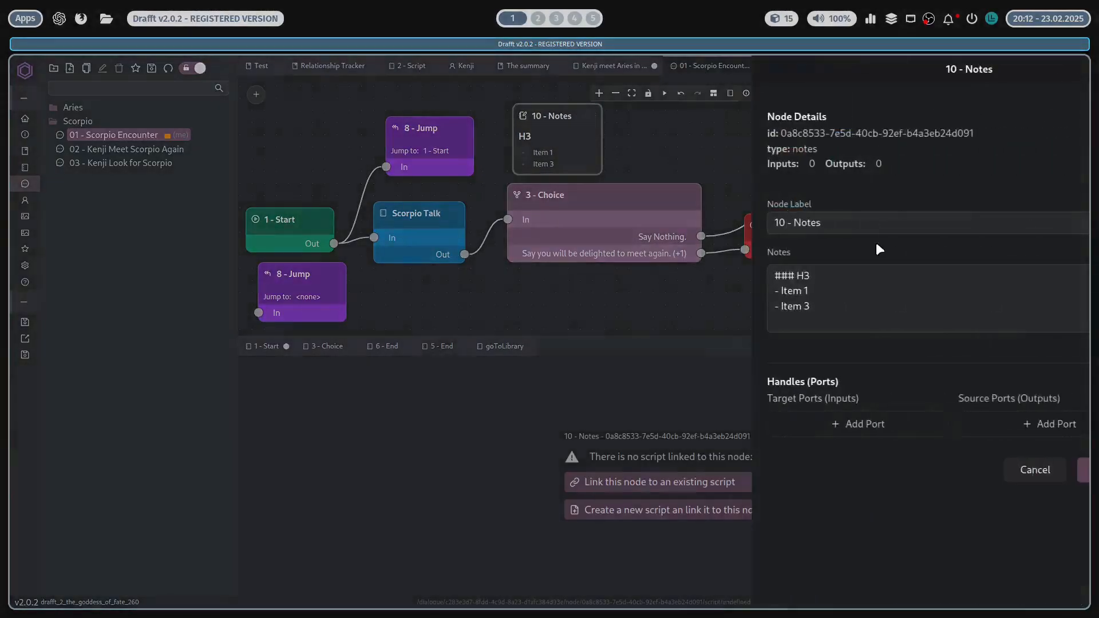
left_click(796, 428)
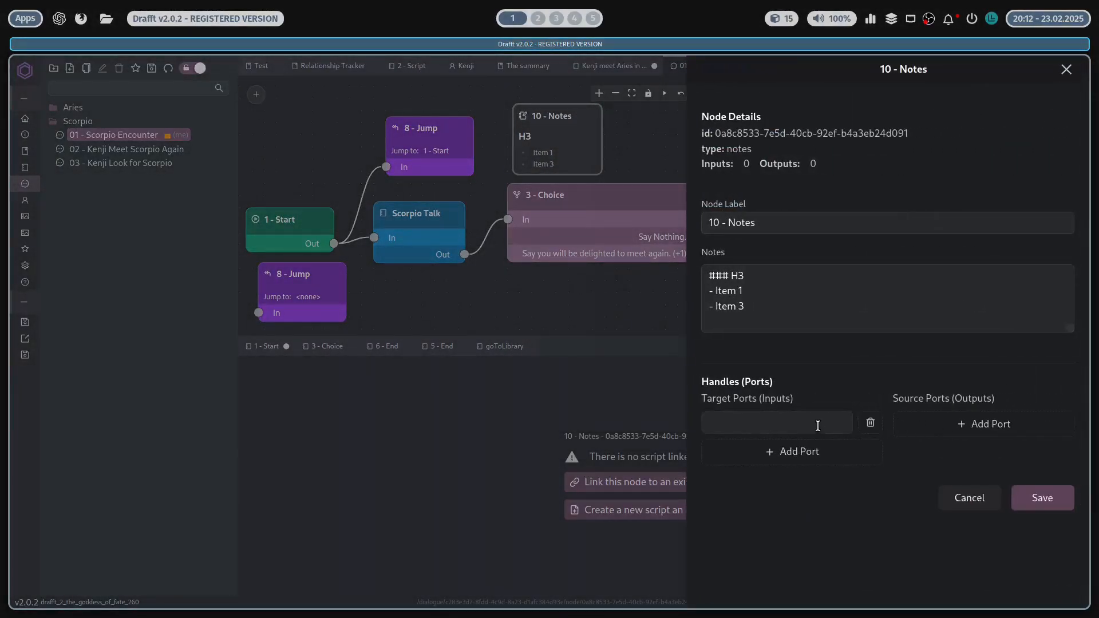
type("aa")
left_click(937, 452)
type("dd")
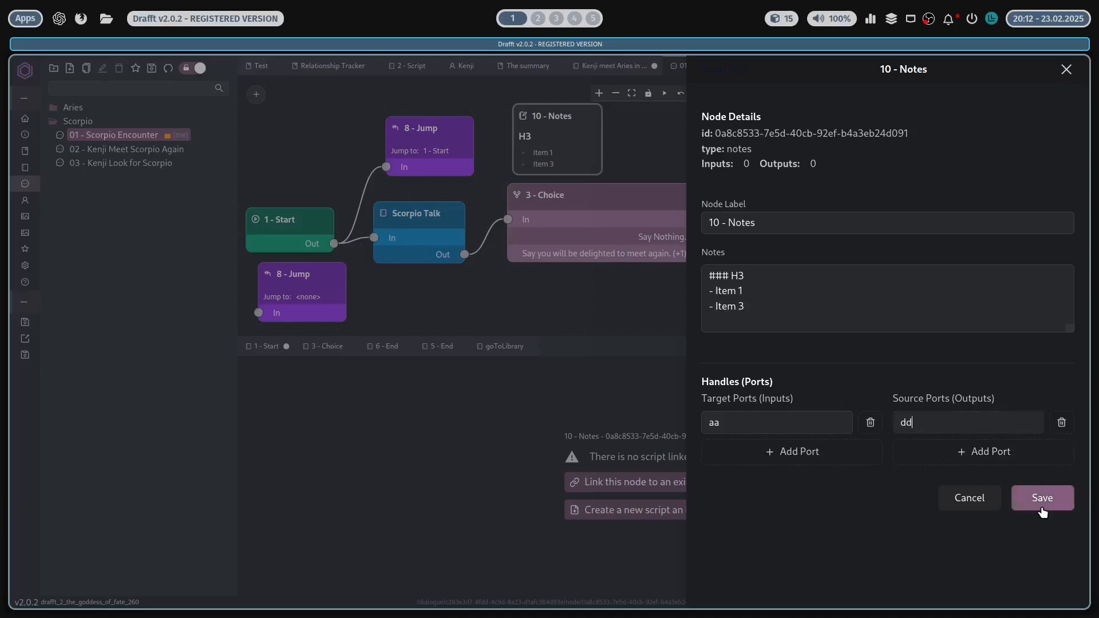
left_click(1042, 498)
left_click_drag(554, 124, 307, 114)
left_click_drag(773, 231, 762, 291)
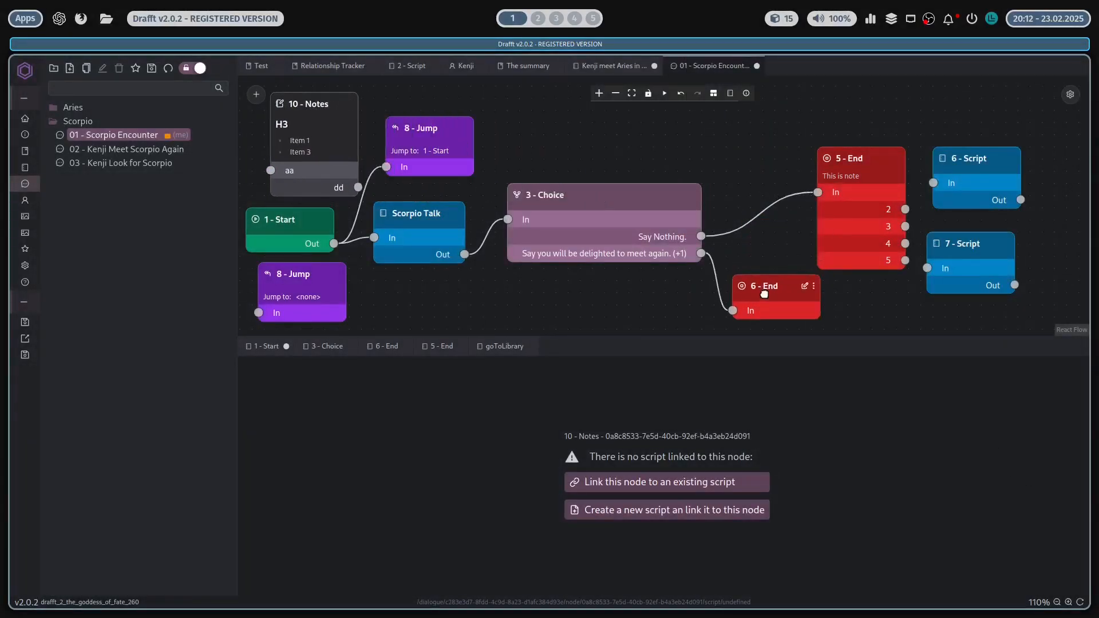
Step: Open 02 - Kenji Meet Scorpio Again, preview the dialogue from 1 - Start through 2 - Script to the options of 10 - Choice, and close the preview
left_click(547, 18)
left_click(127, 150)
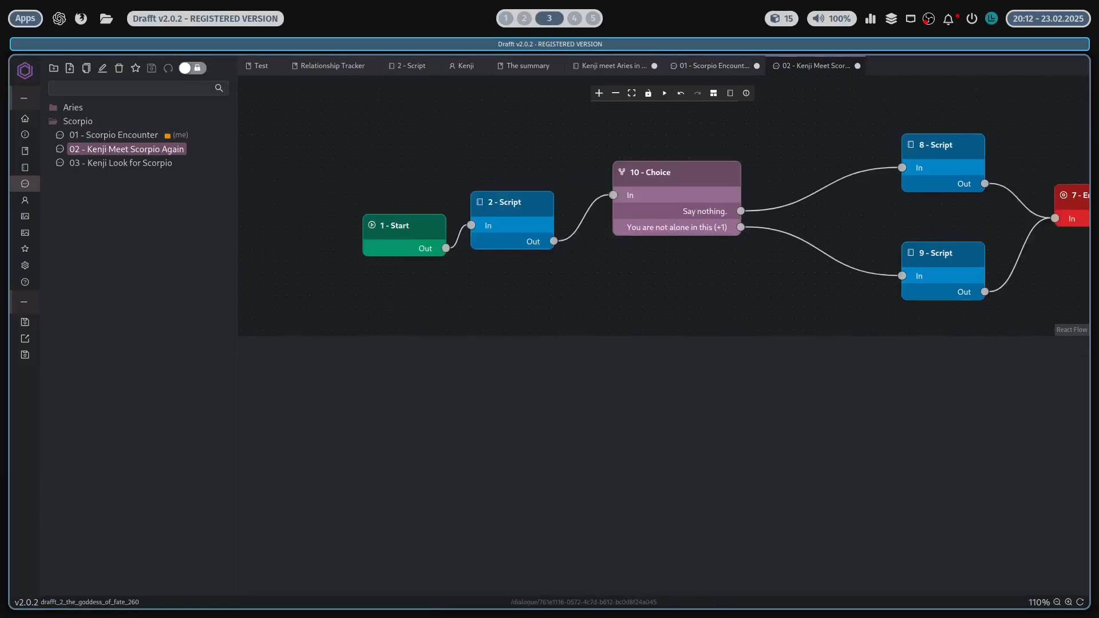
key("super+1")
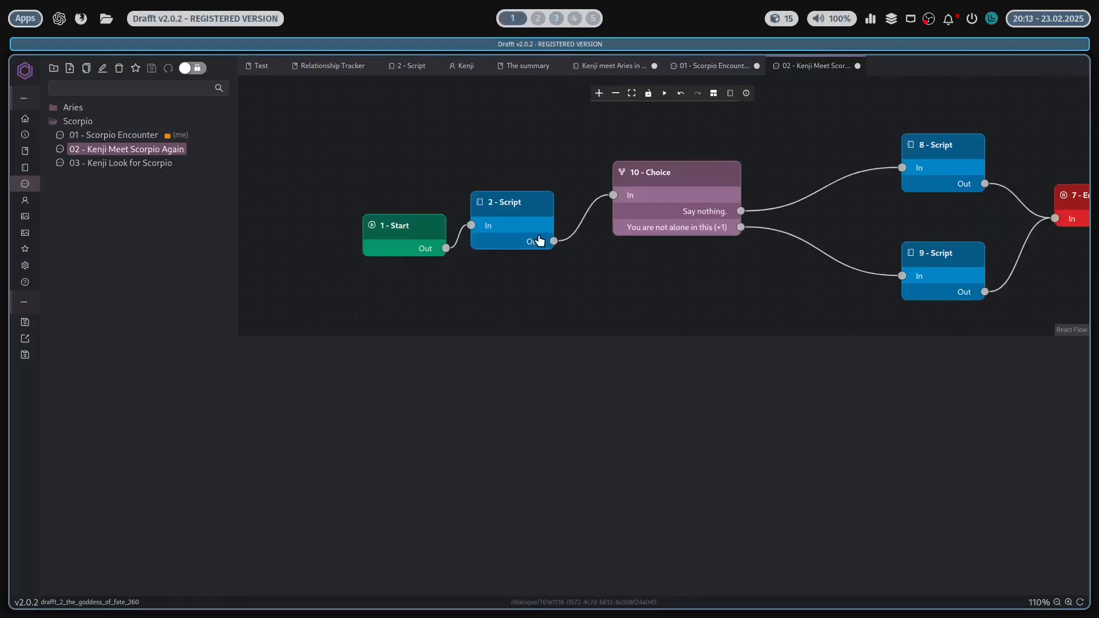
left_click(664, 94)
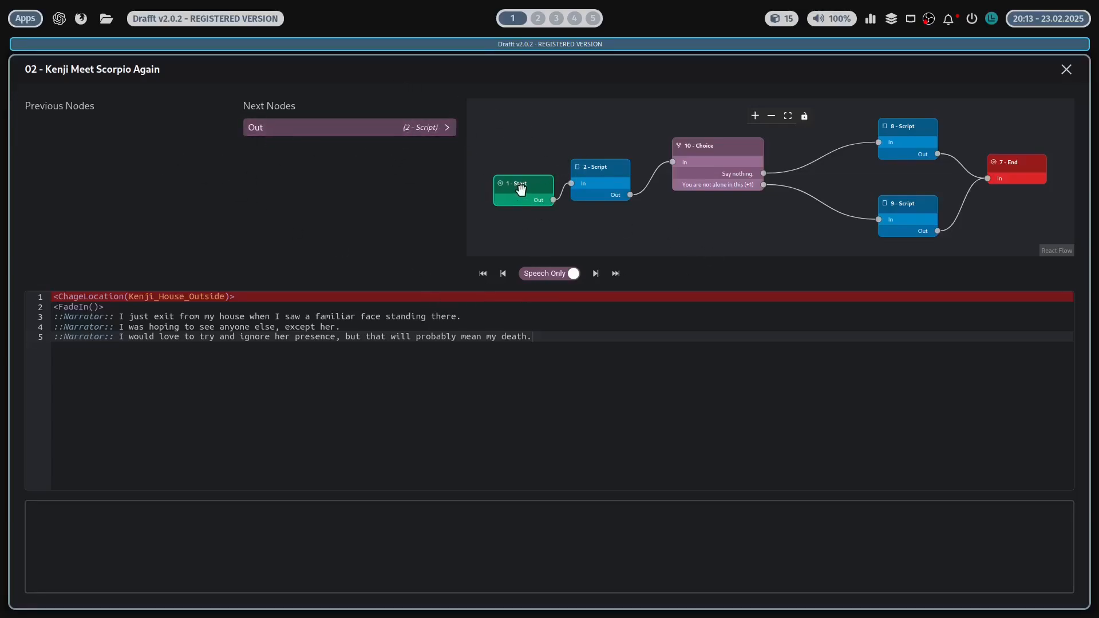
left_click(402, 131)
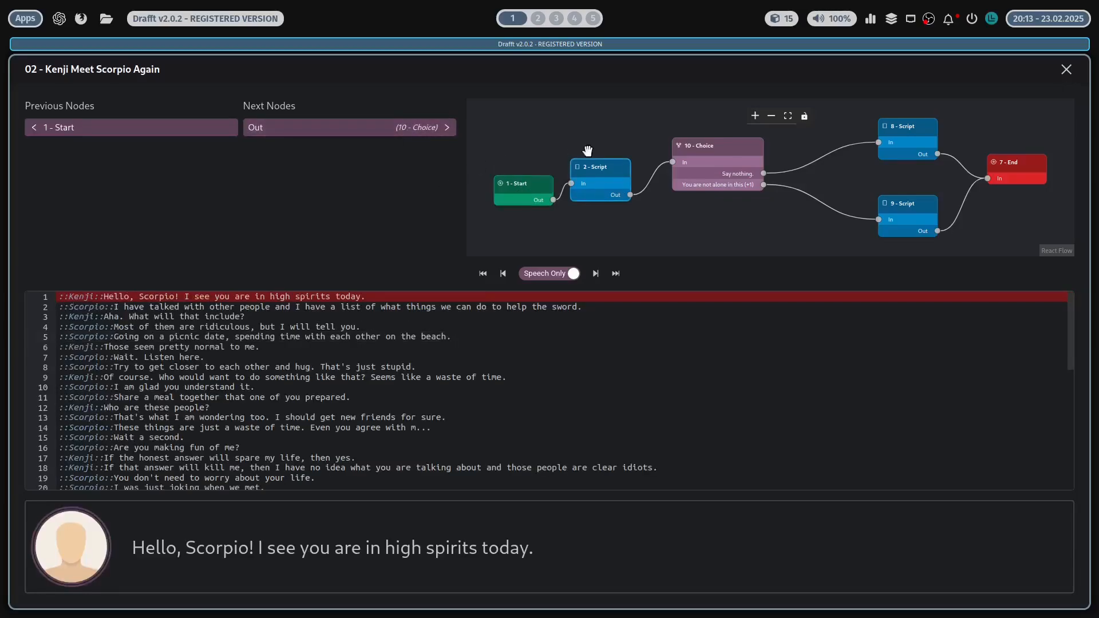
left_click(452, 128)
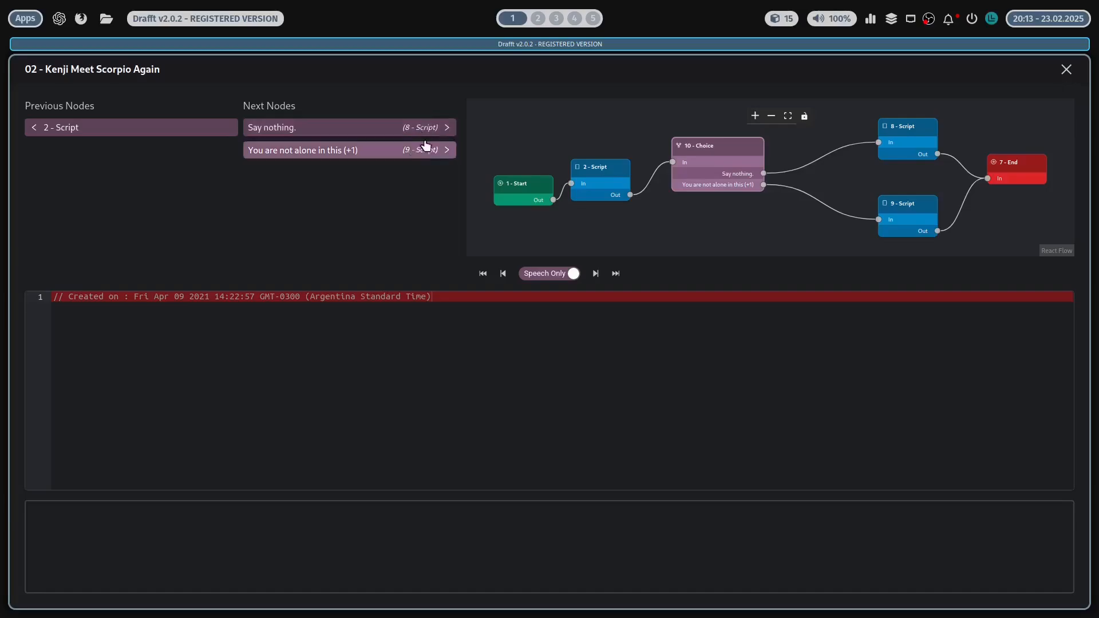
left_click(434, 138)
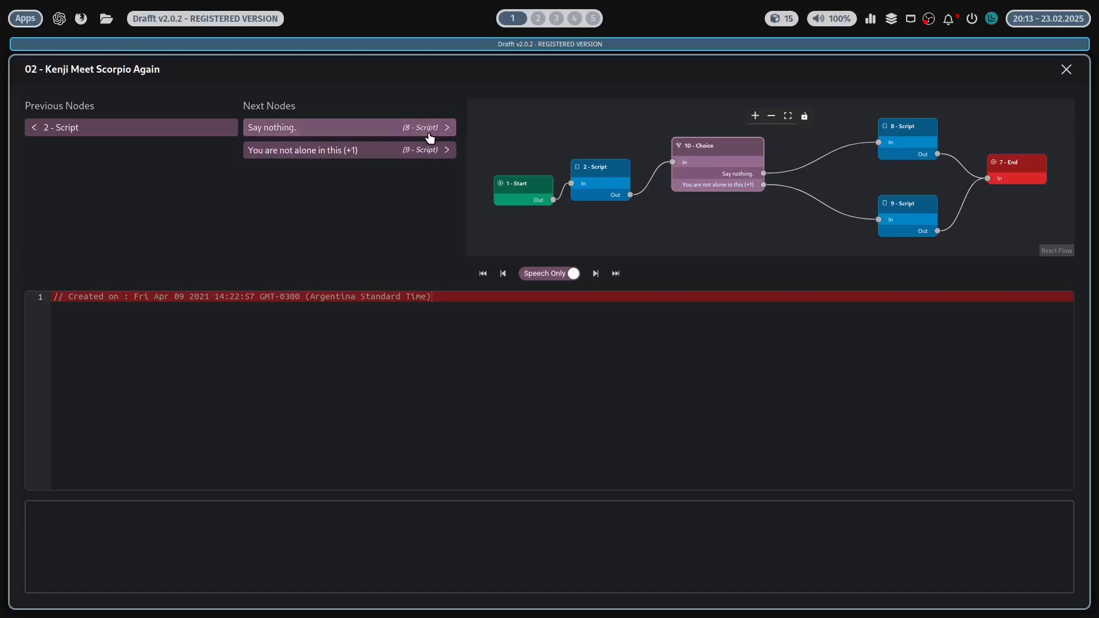
left_click(183, 127)
key("Escape")
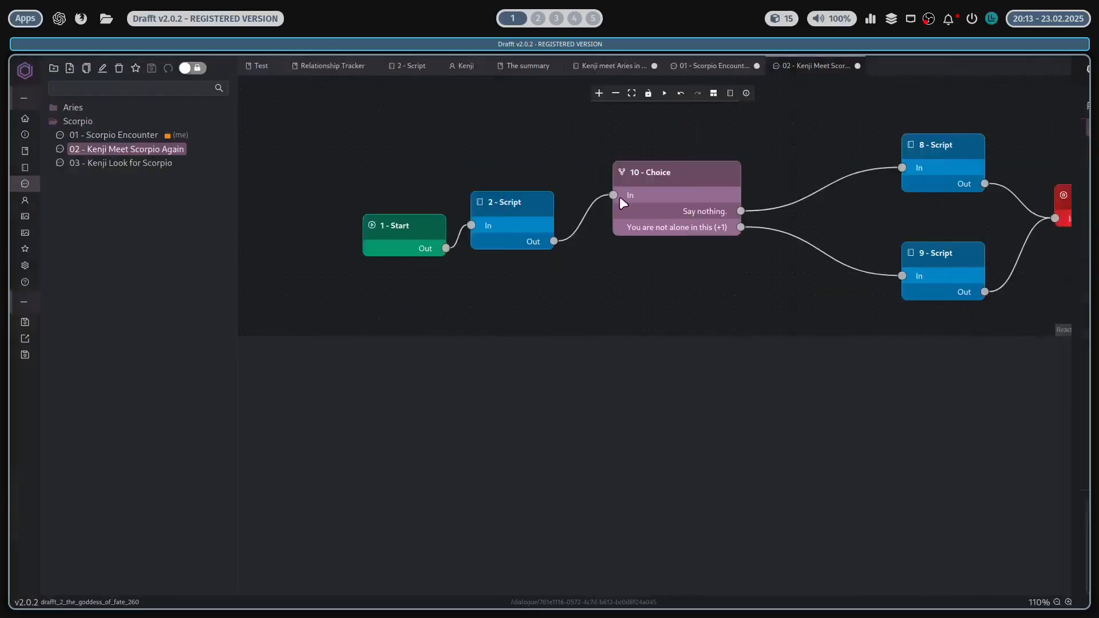
Step: Unlock the dialogue and link the existing script "Kenji meet Aries in the forest" to 10 - Choice, then save
left_click(639, 172)
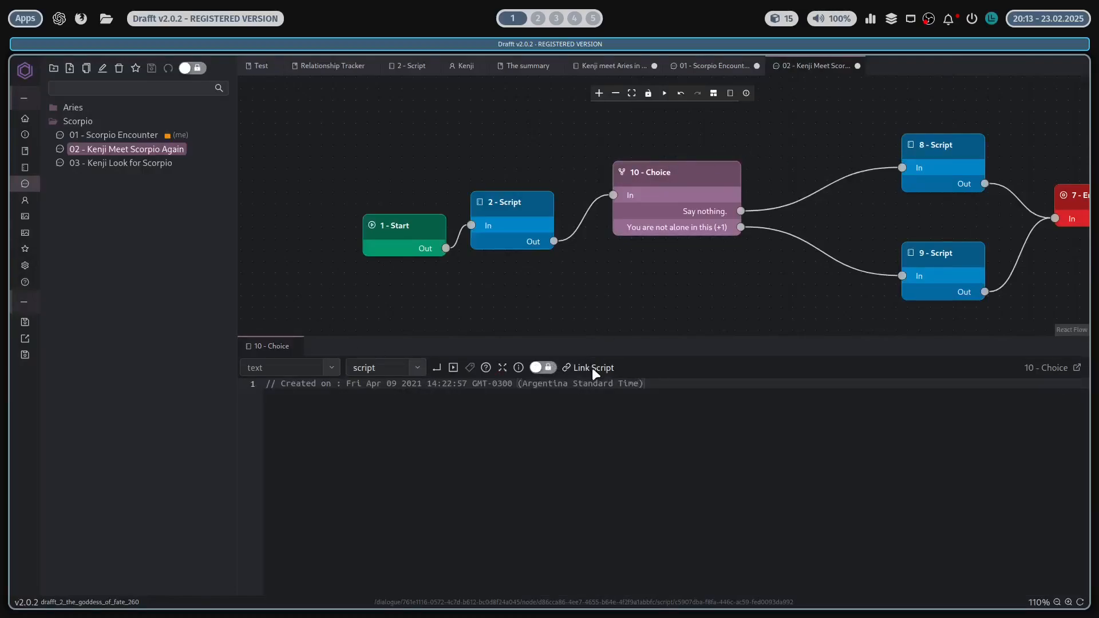
left_click(543, 368)
left_click(197, 67)
left_click(600, 368)
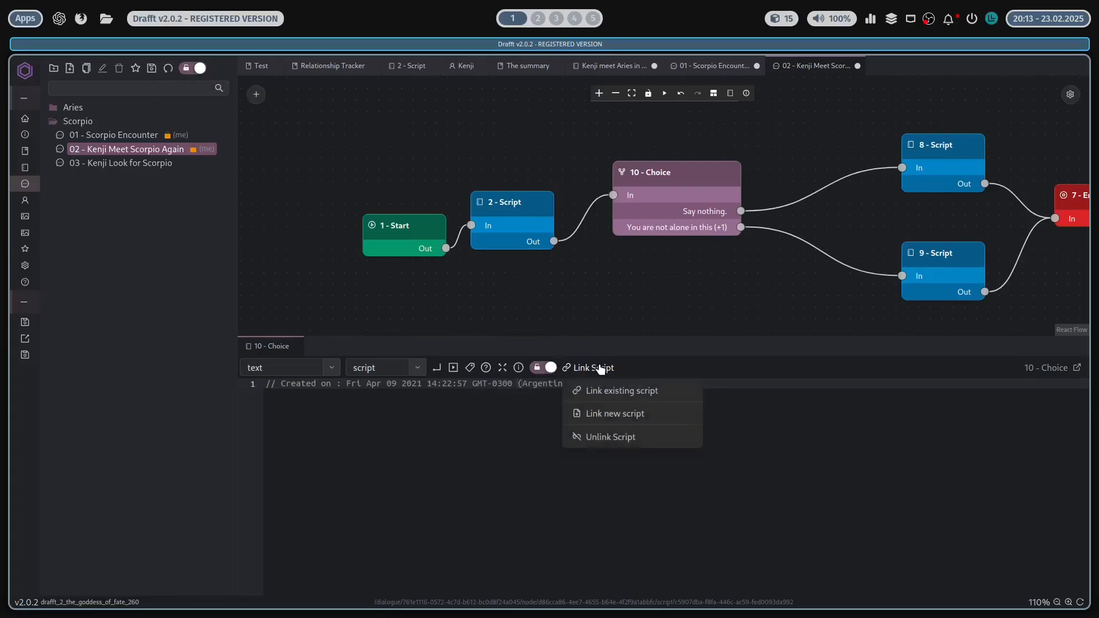
left_click(651, 401)
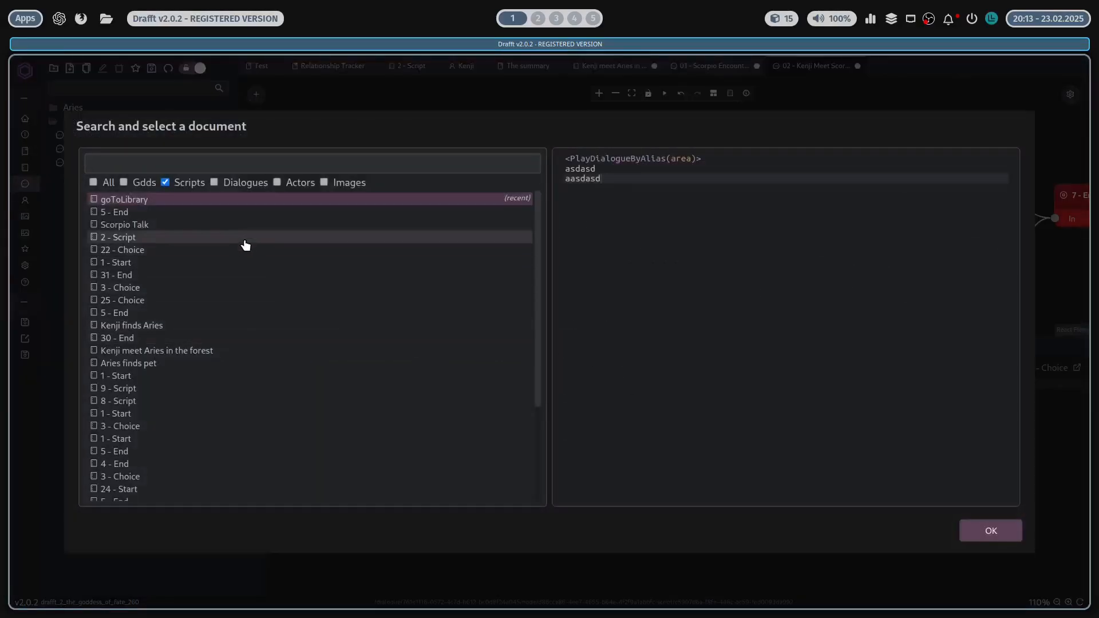
scroll(229, 275, "down", 5)
double_click(215, 215)
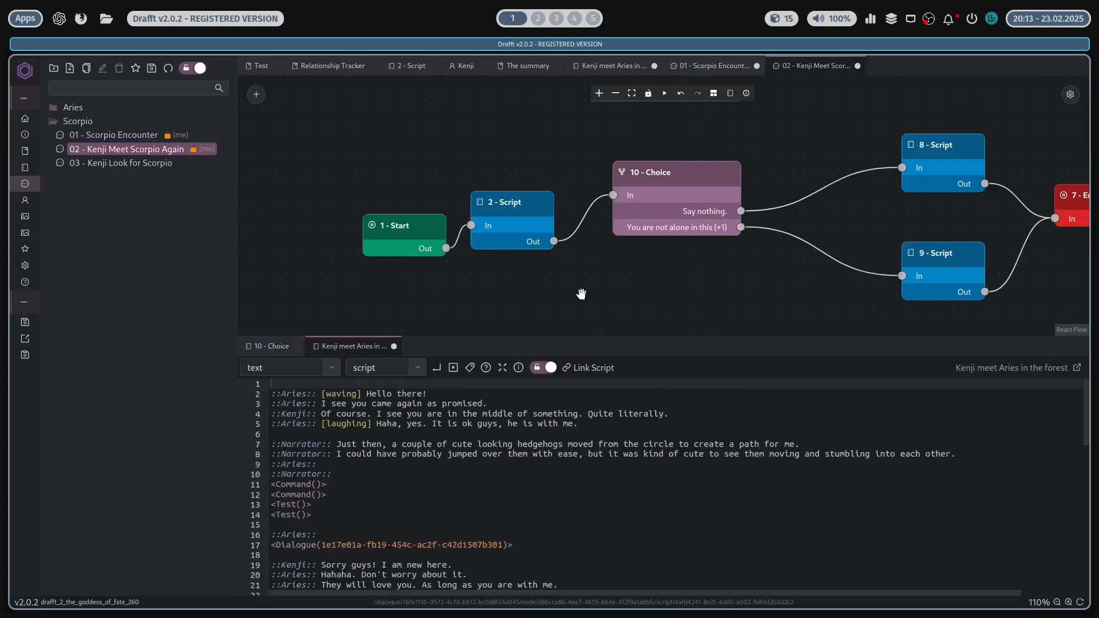
key("ctrl+s")
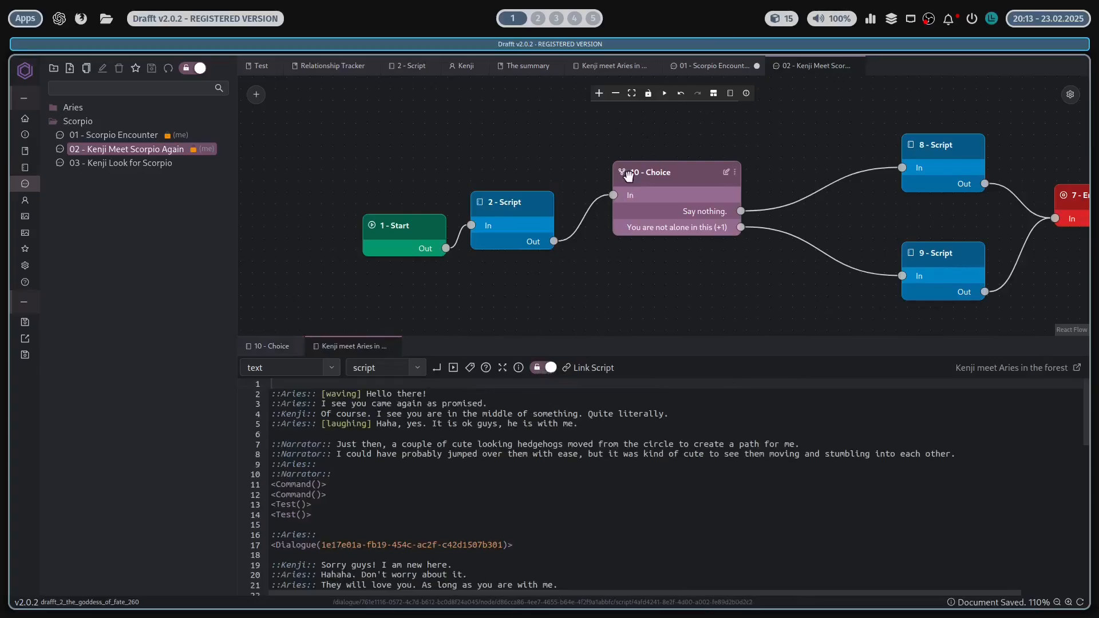
Step: Preview the dialogue from 10 - Choice, read its linked script, follow "Say nothing." to 8 - Script and continue out to 7 - End
left_click(664, 94)
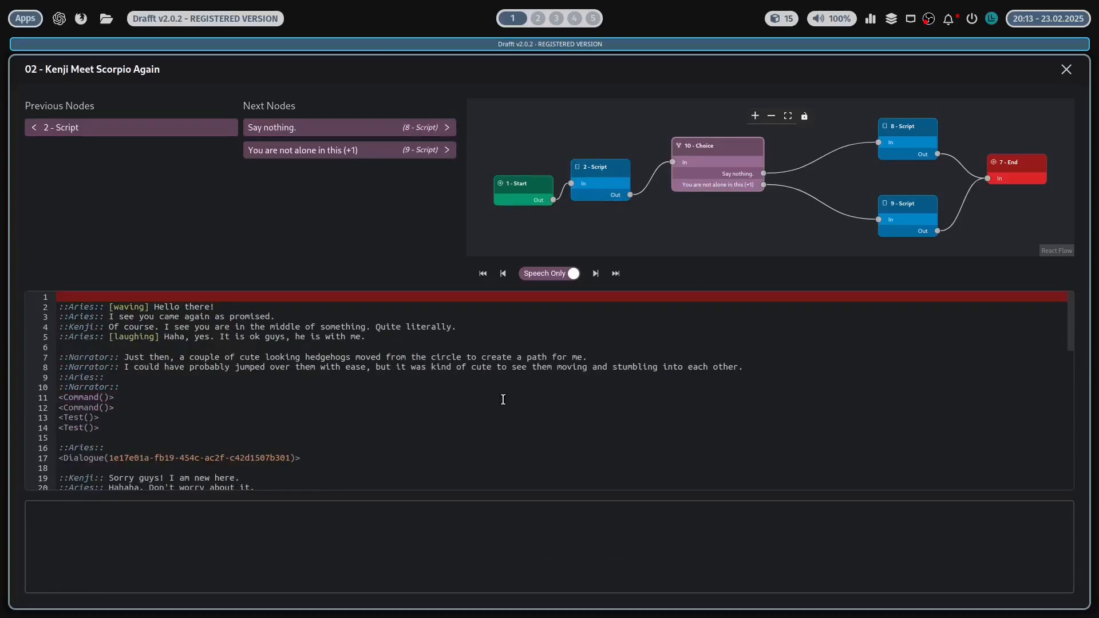
scroll(370, 379, "down", 6)
scroll(412, 377, "up", 6)
left_click(420, 128)
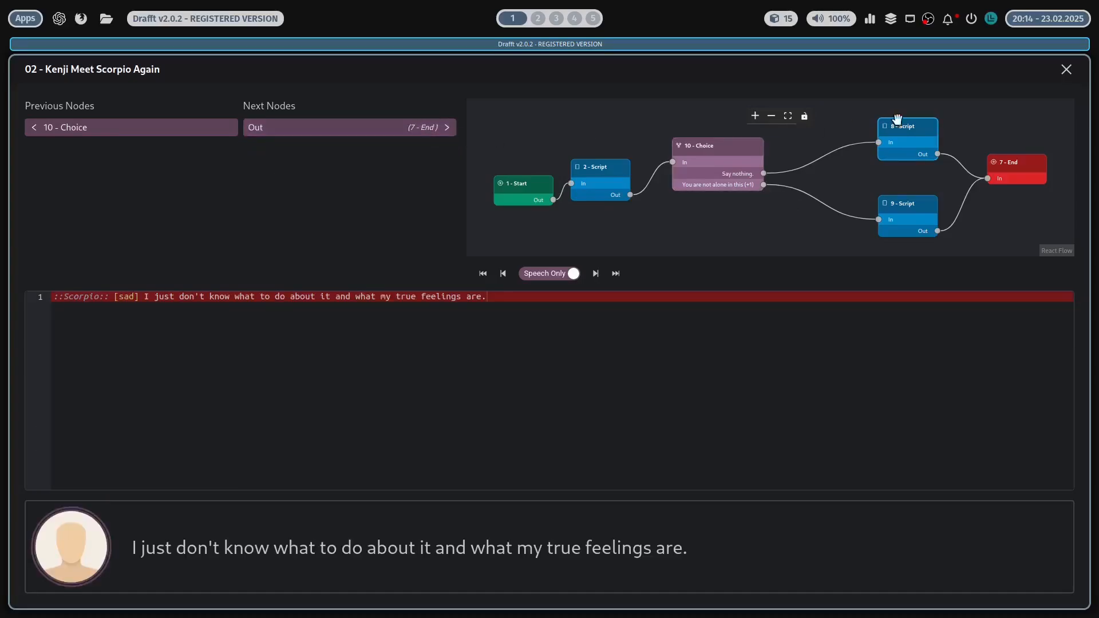
left_click(422, 127)
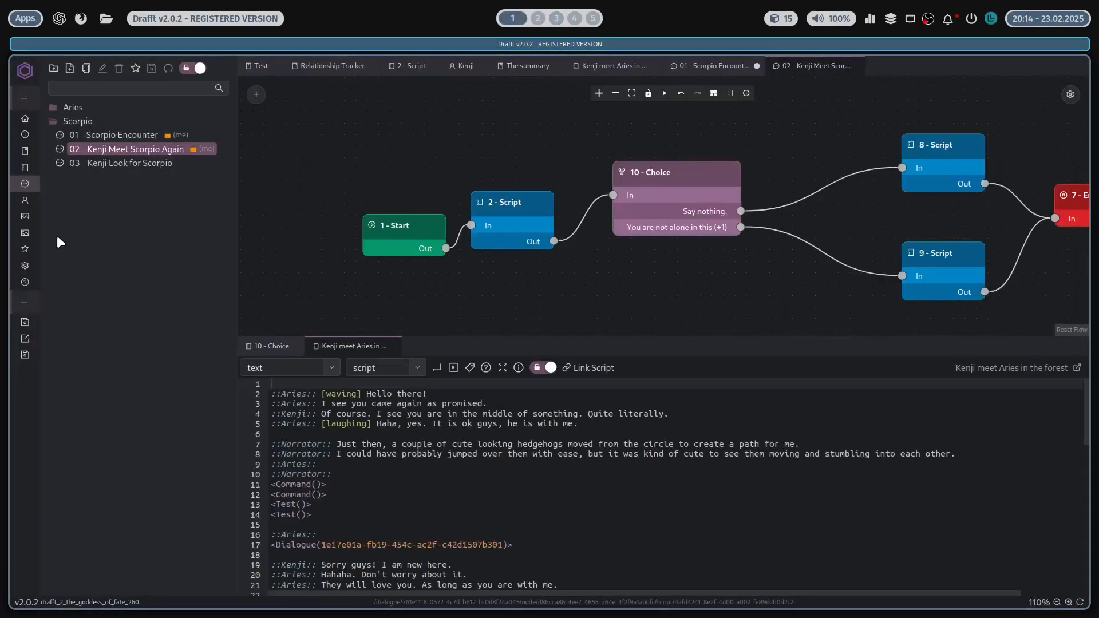
Step: Open the actor Aries and view its bio, properties and expressions
left_click(25, 200)
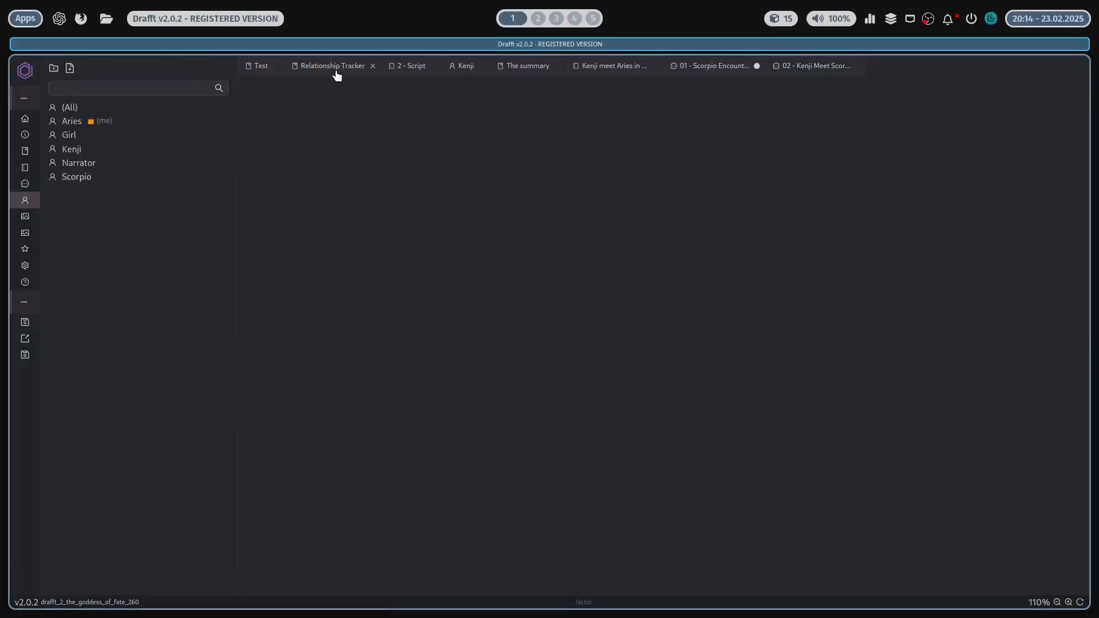
left_click(72, 122)
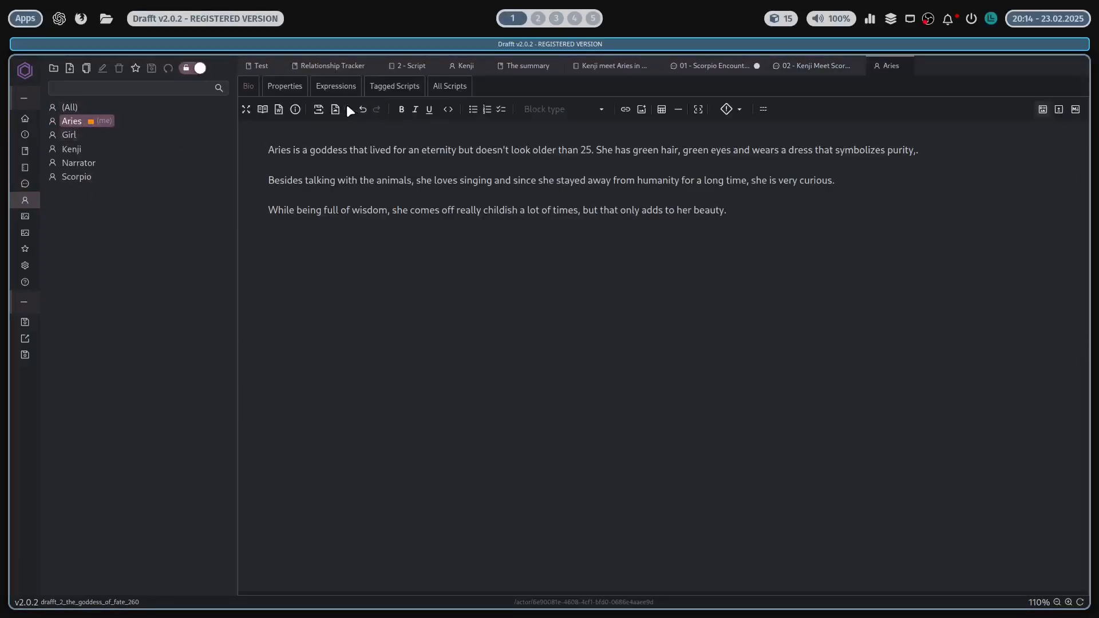
left_click(285, 86)
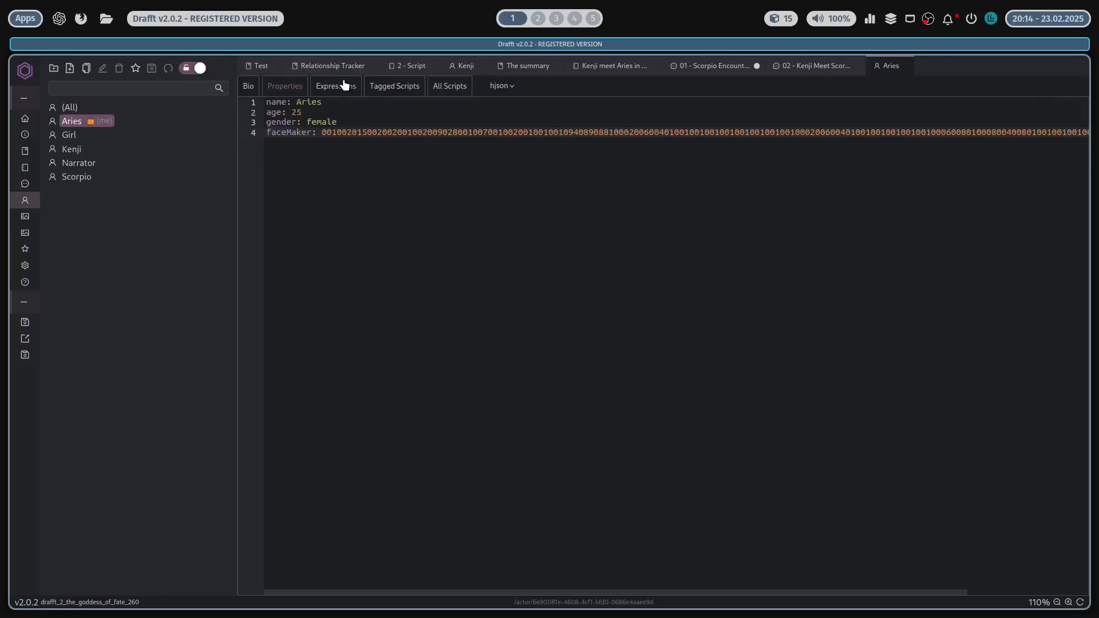
left_click(344, 85)
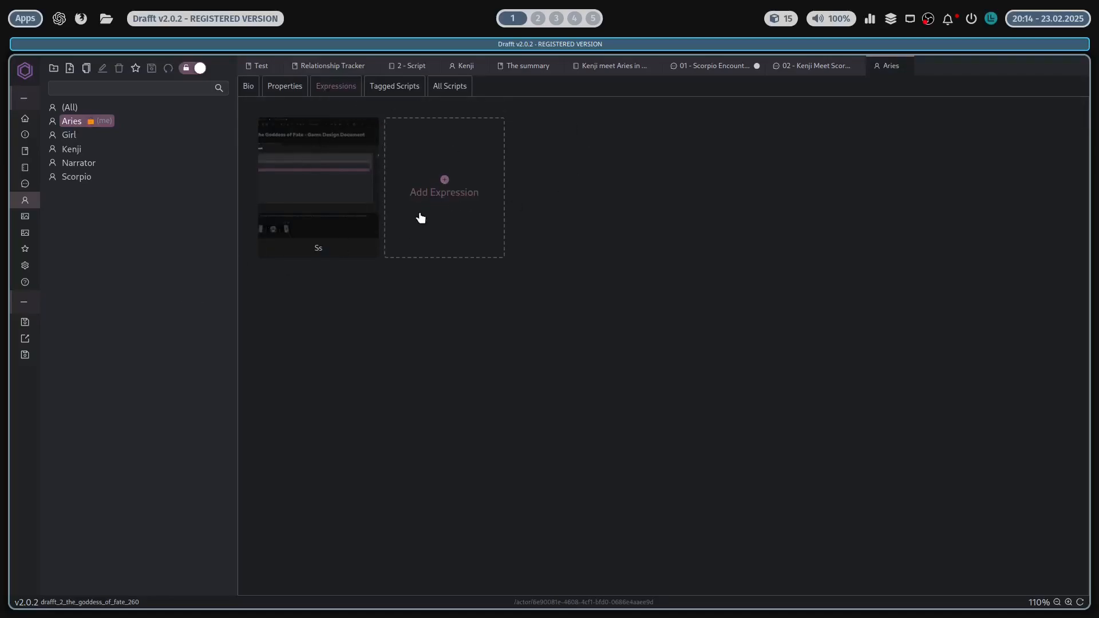
Step: Add an expression named "Default" with a screenshot image to the actor Aries
left_click(445, 183)
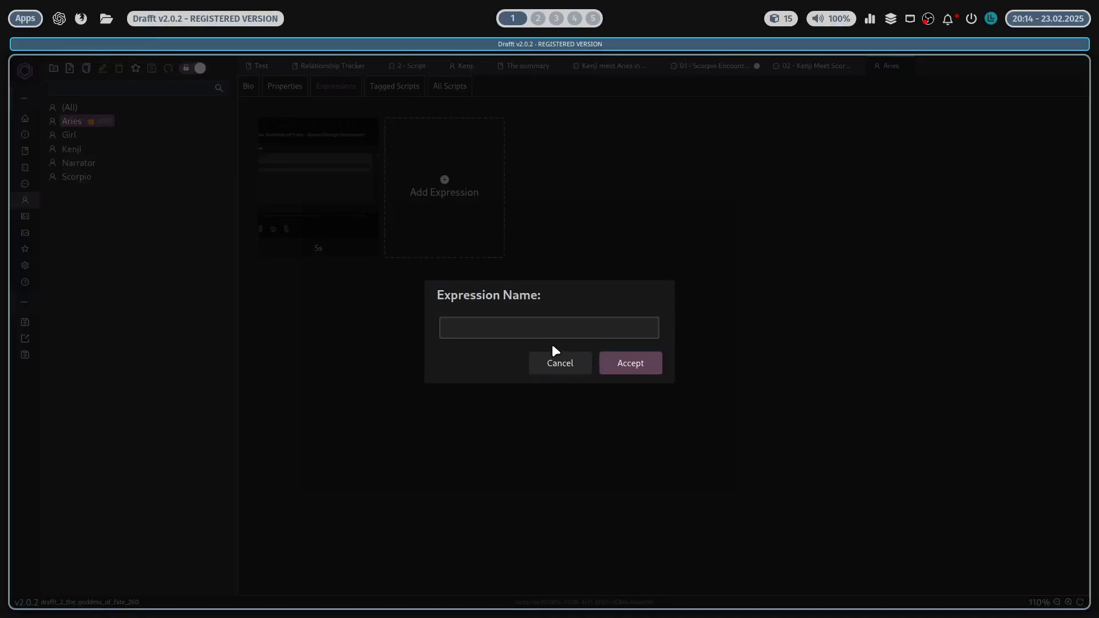
type("Default")
key("Return")
double_click(175, 345)
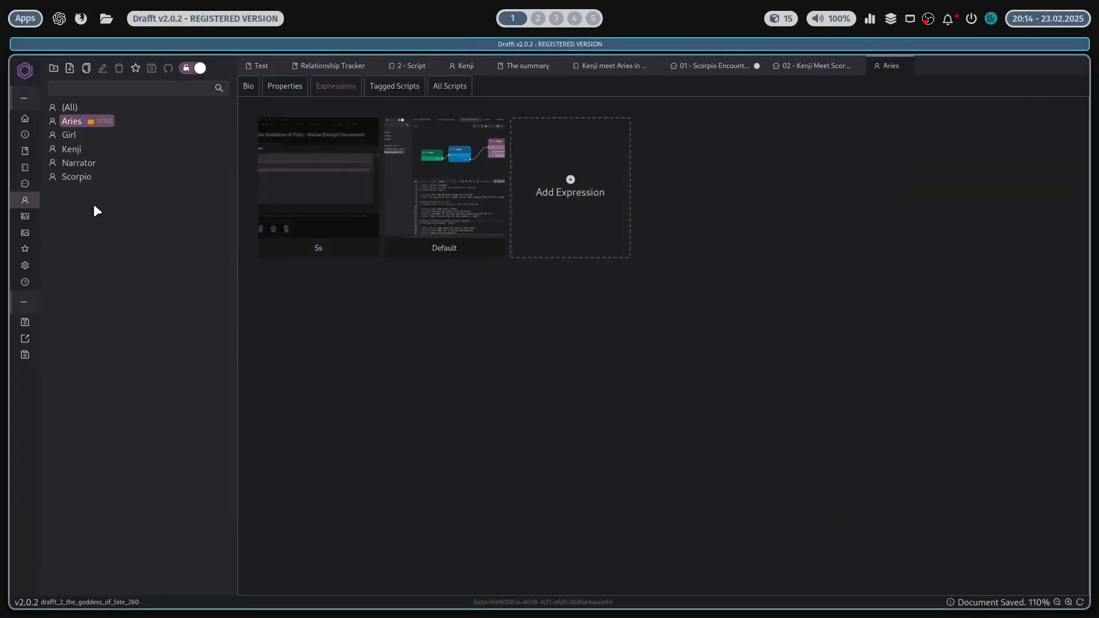
Step: Open the attachment aries_expression_default, view its image enlarged and close the enlarged view
left_click(26, 217)
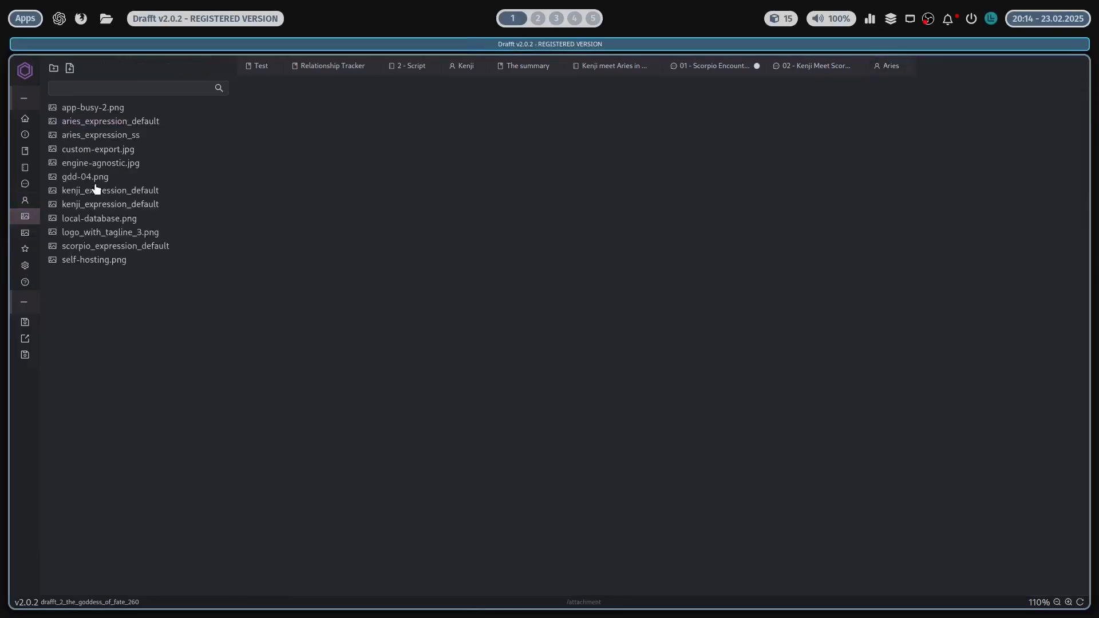
left_click(129, 121)
left_click(469, 152)
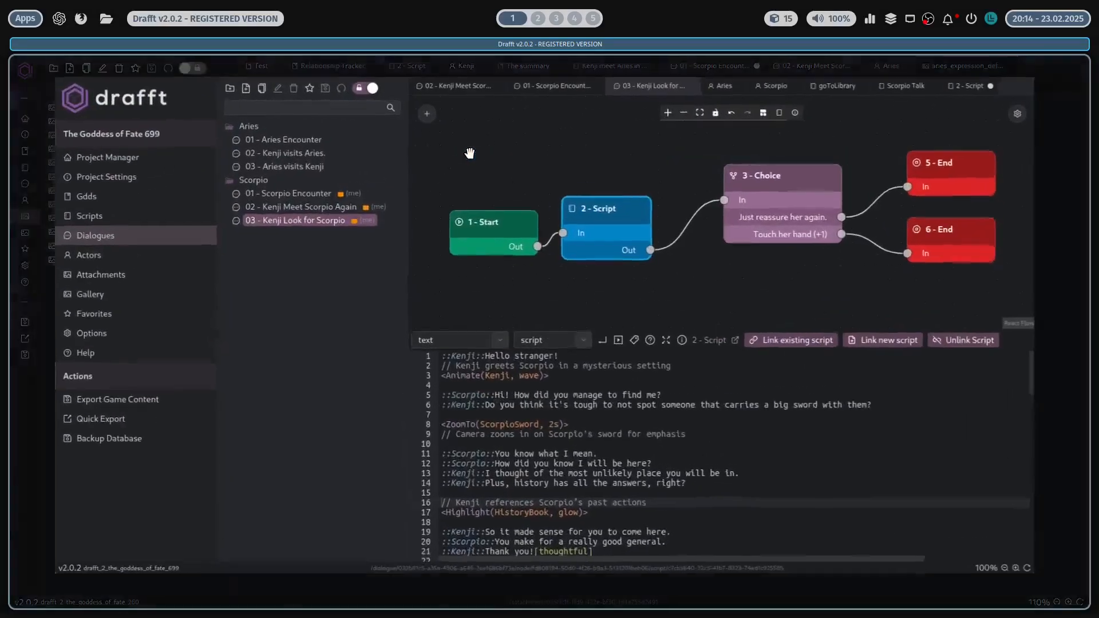
left_click(599, 259)
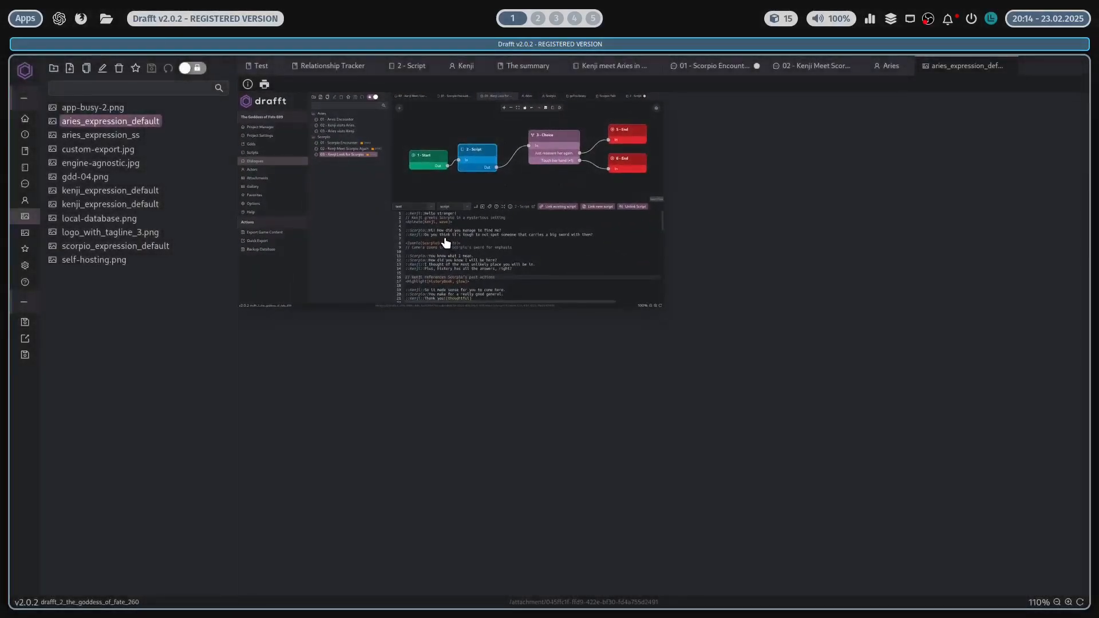